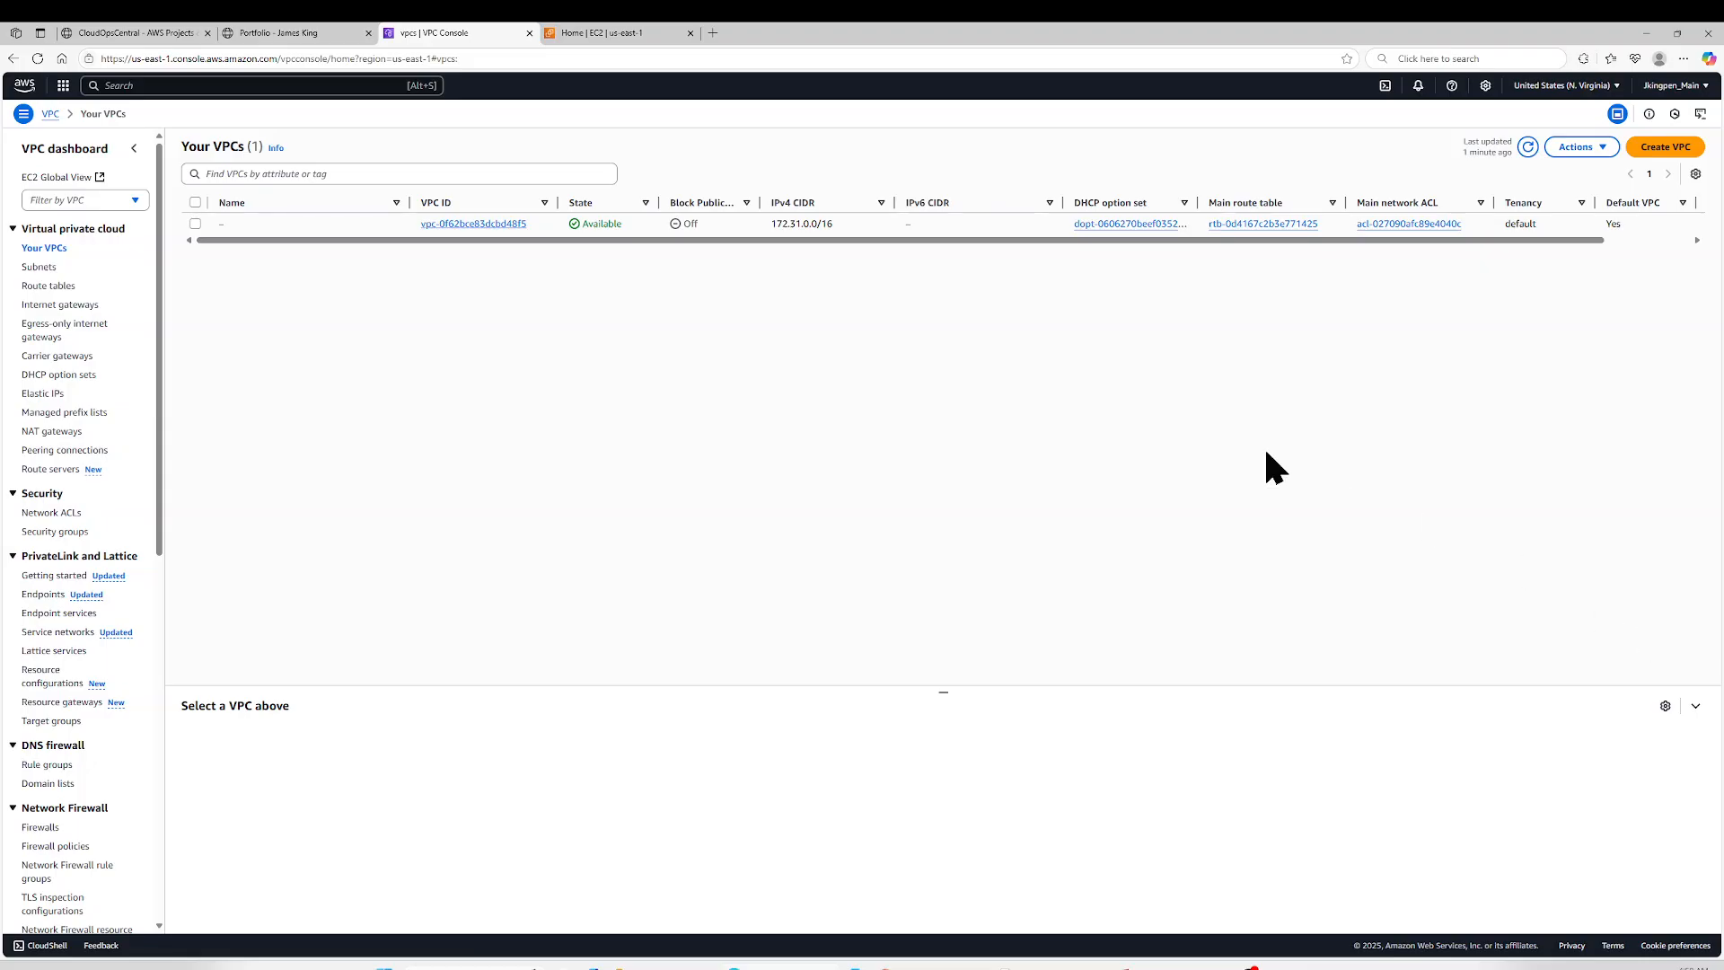
- Delete the region's default VPC, acknowledging the deletion and confirming it with the phrase "delete default vpc"
left_click(195, 223)
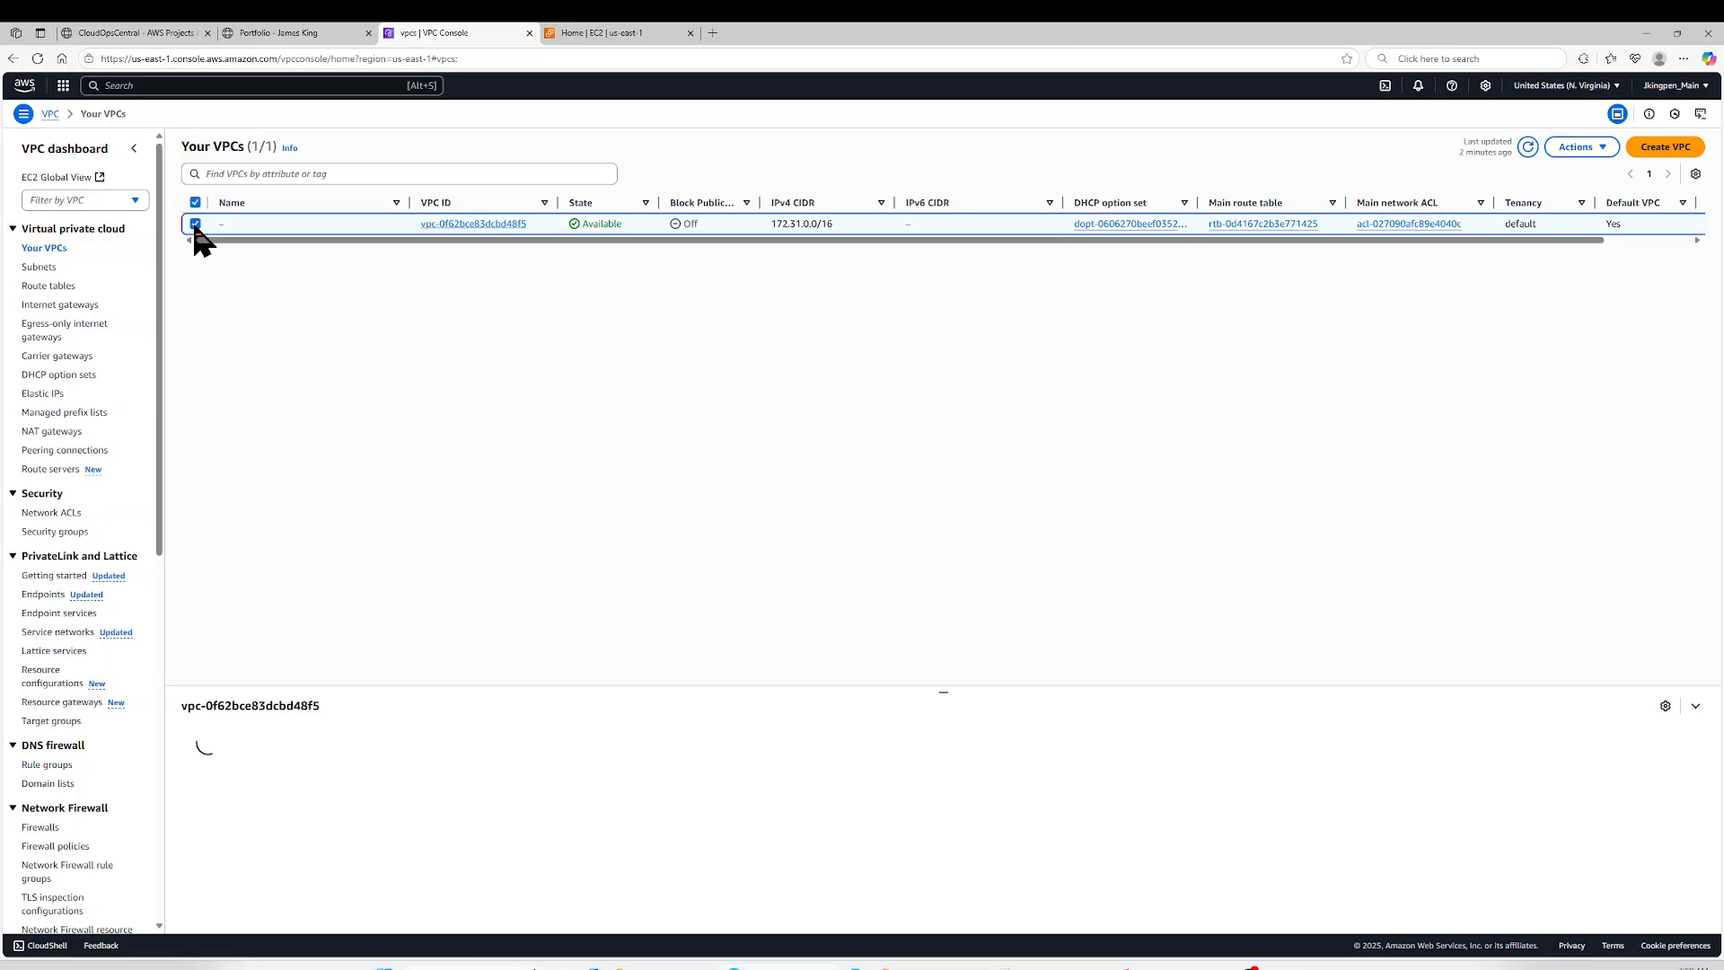
left_click(1573, 149)
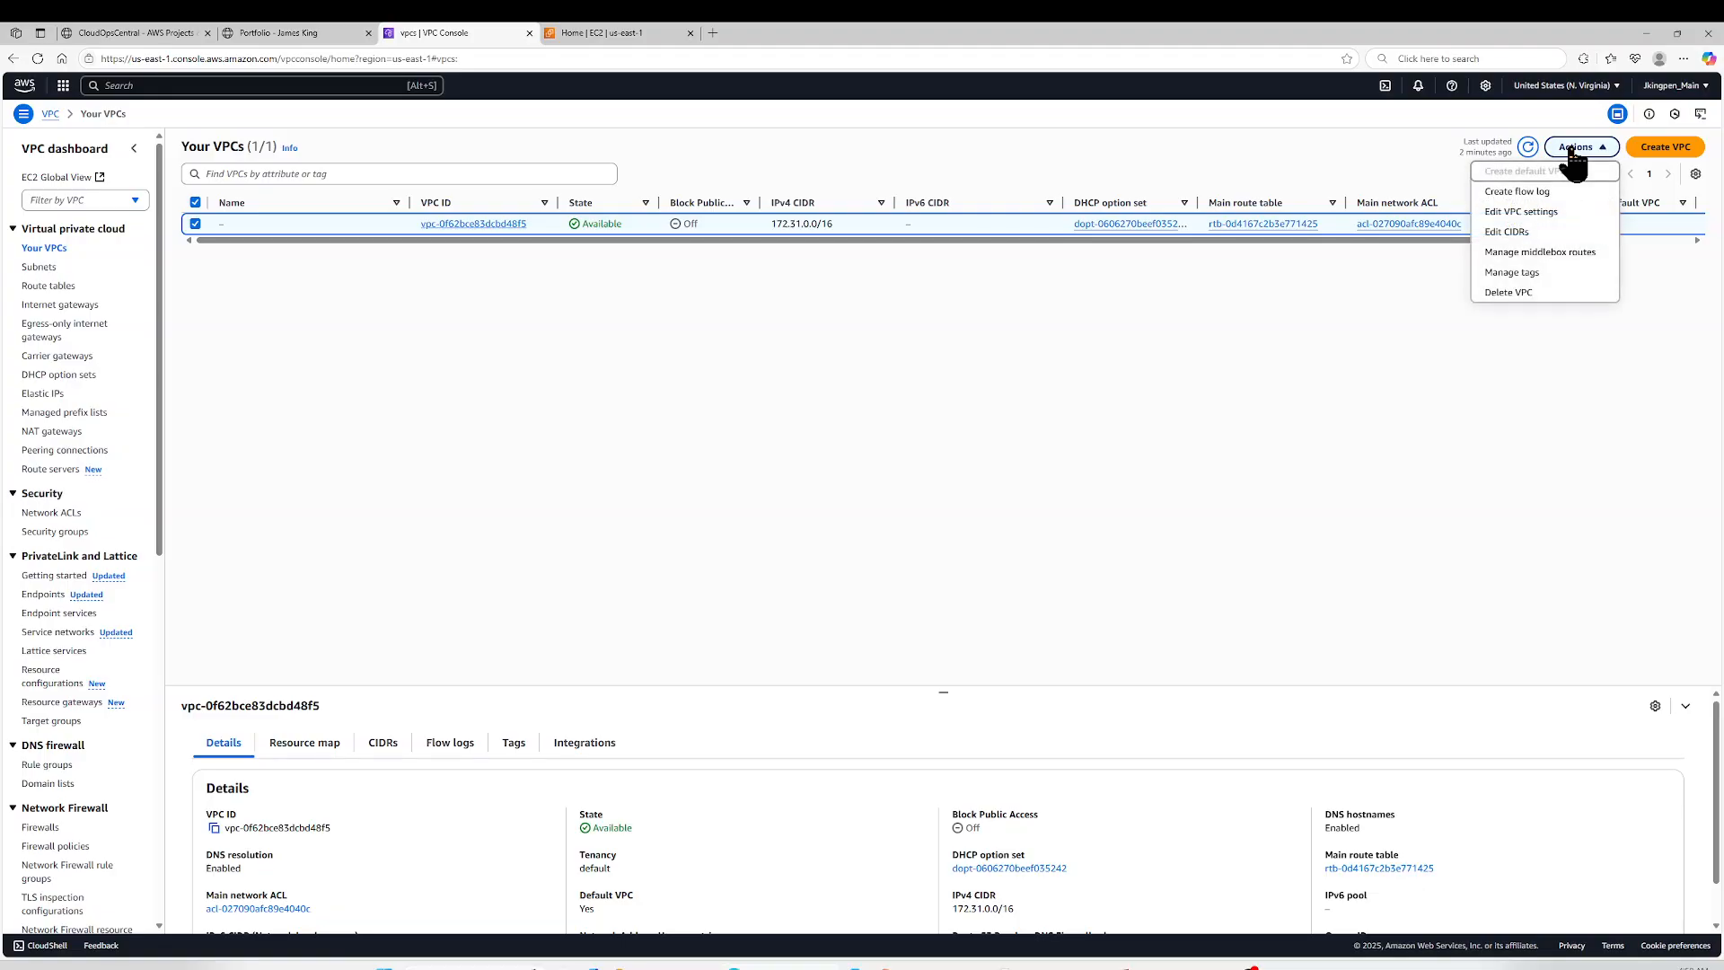
left_click(1515, 293)
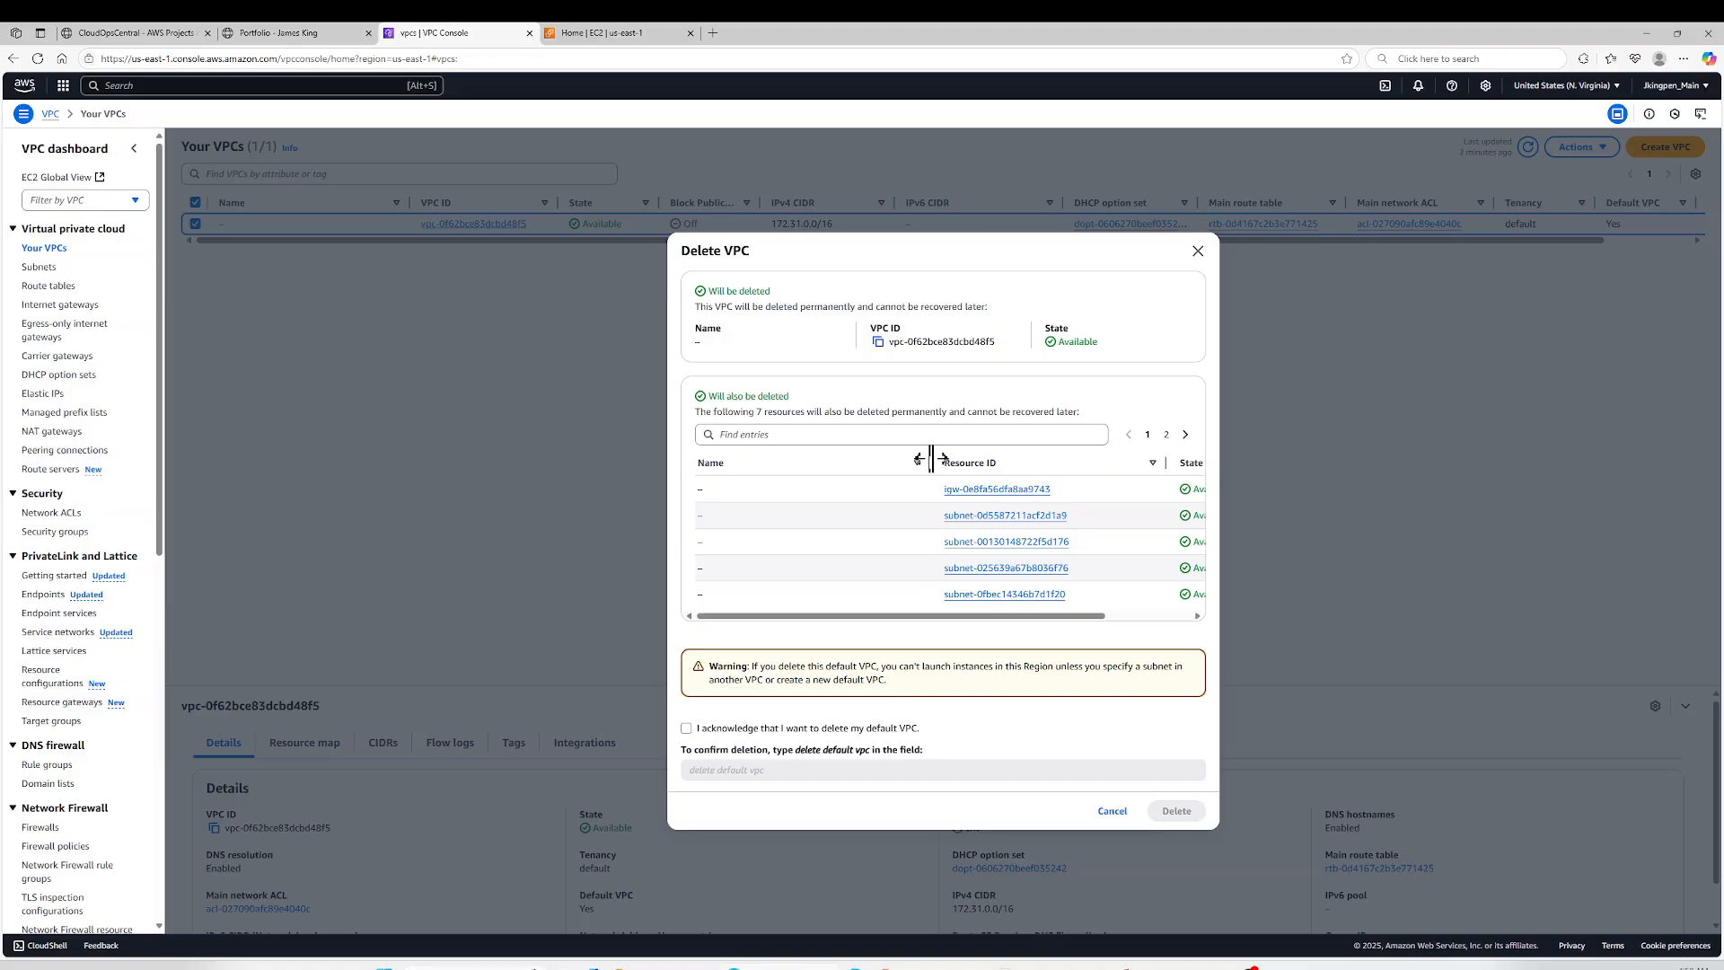
left_click(688, 728)
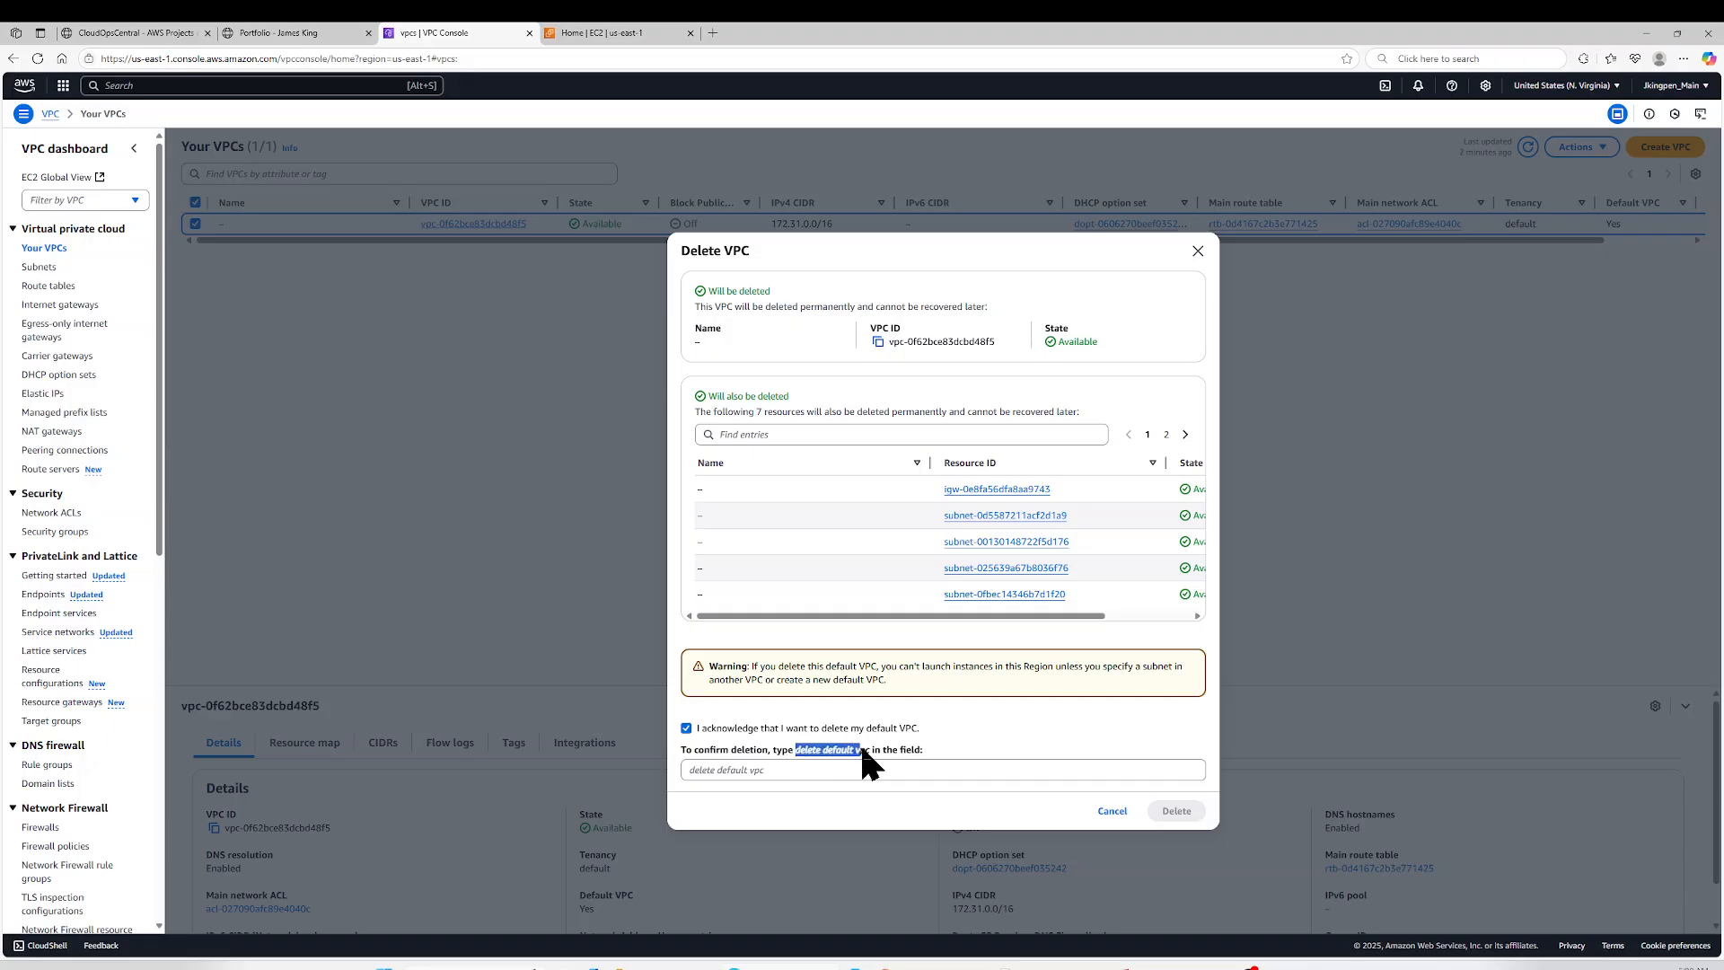
left_click_drag(869, 750, 872, 751)
key("ctrl+c")
left_click(815, 770)
key("ctrl+v")
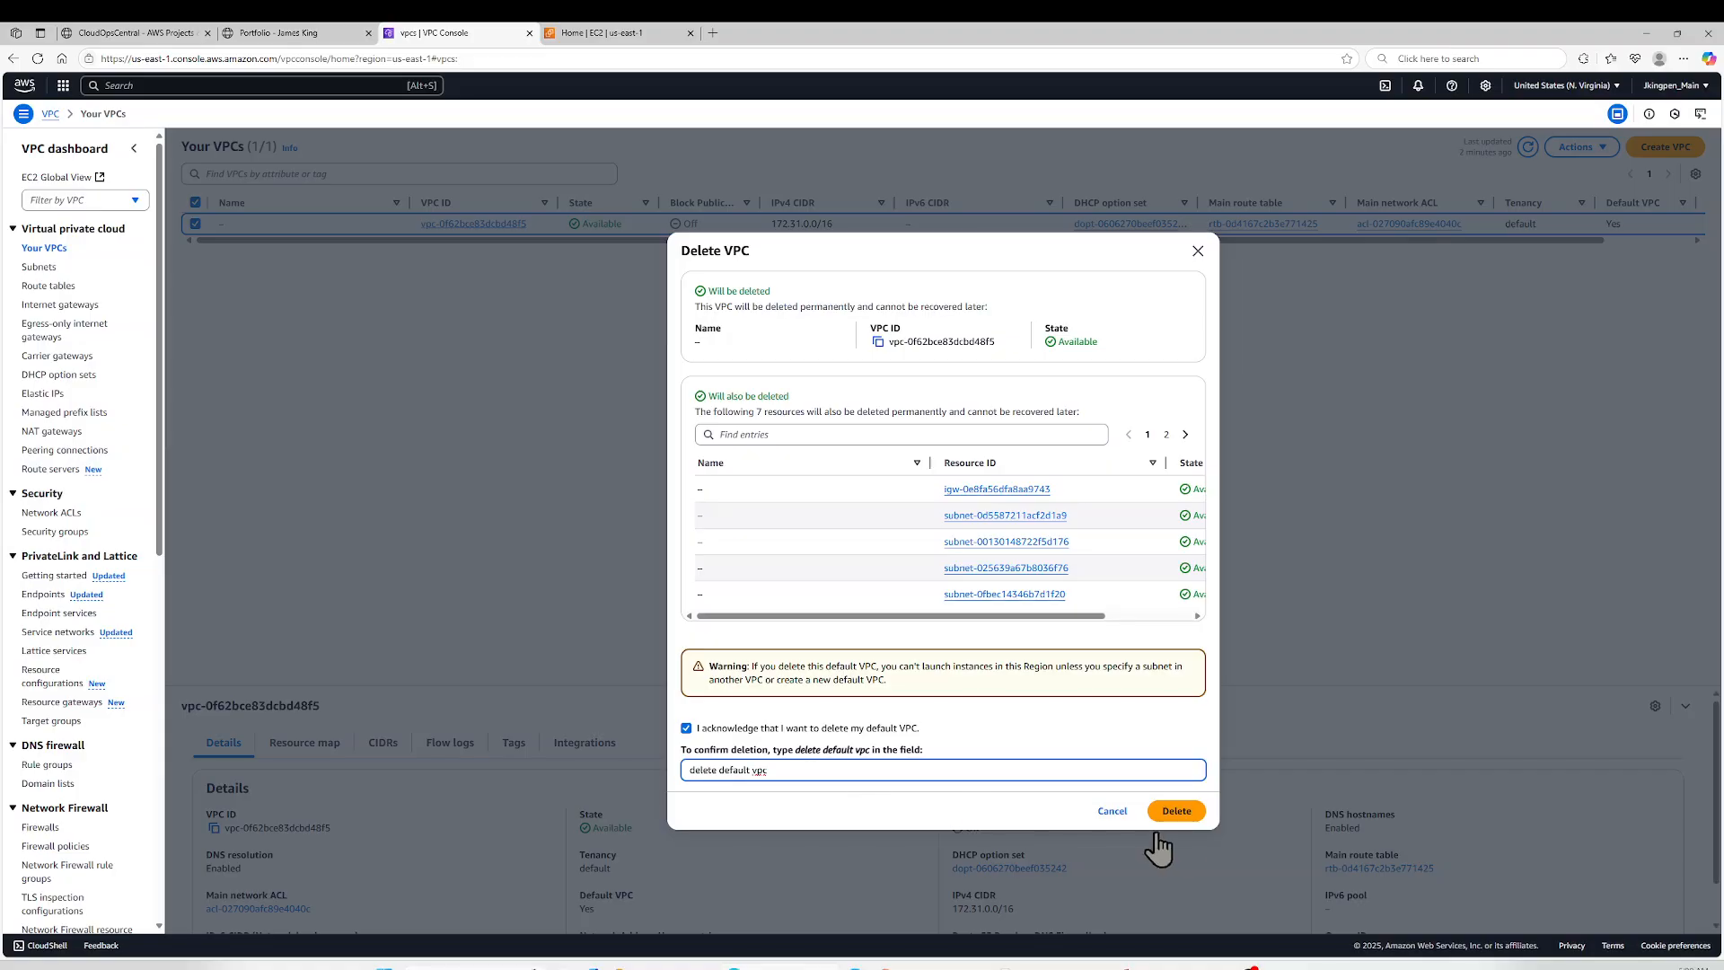
left_click(1176, 810)
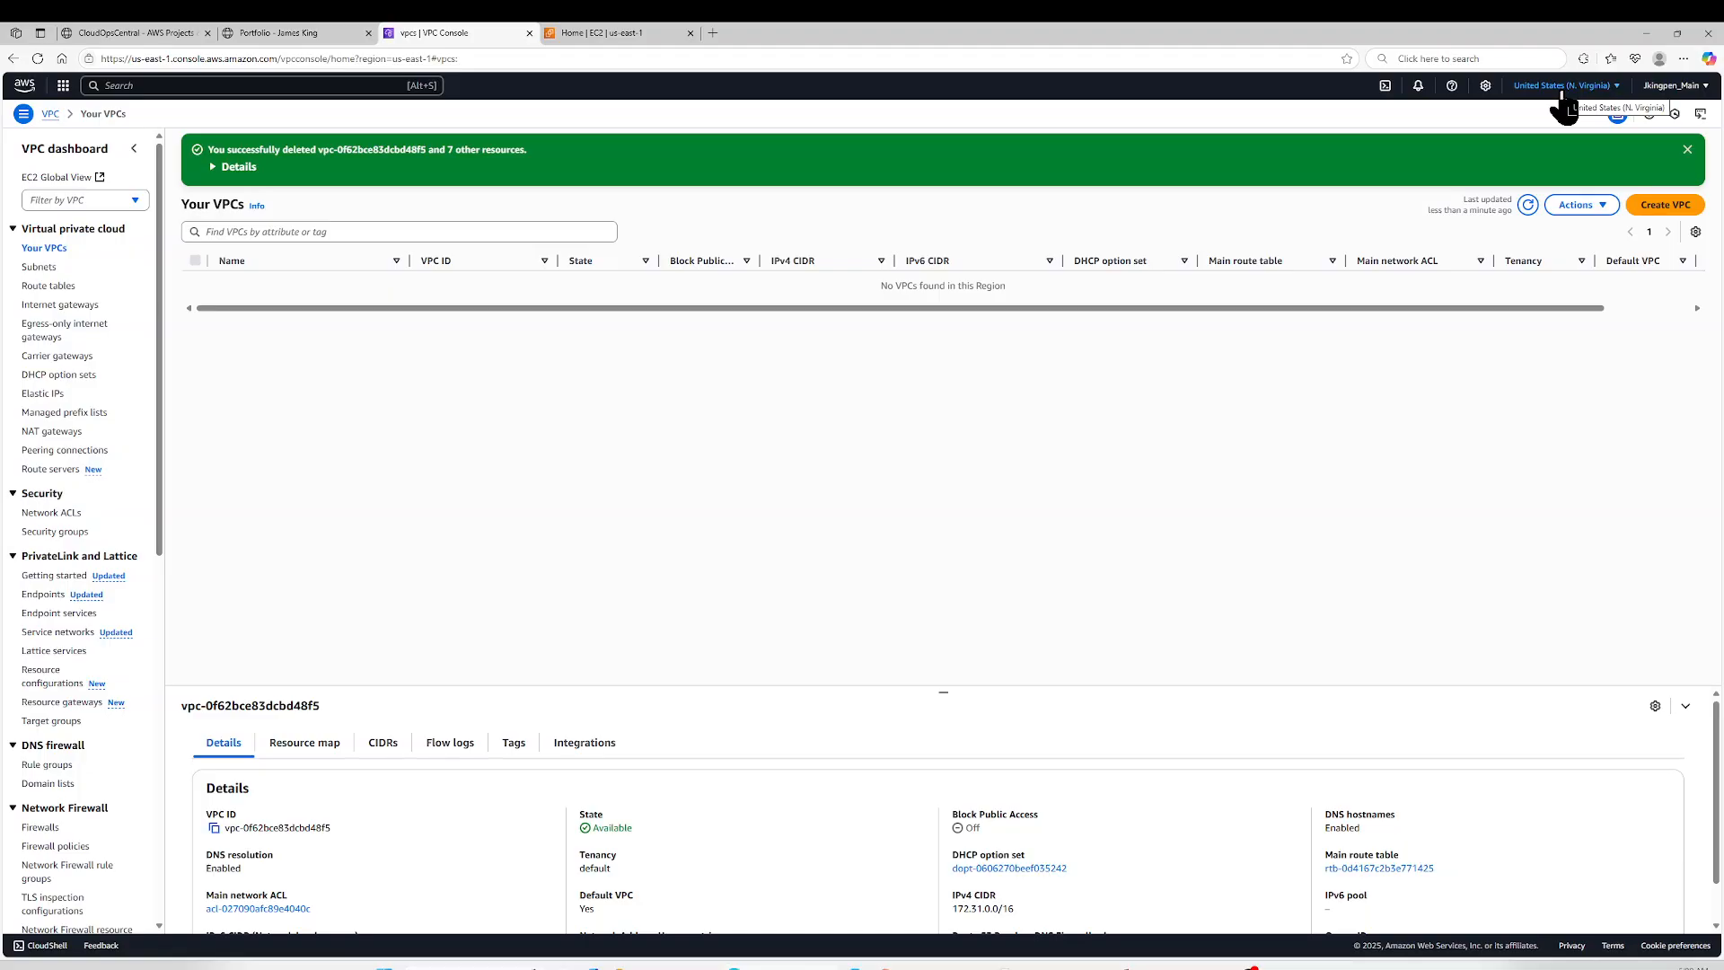
left_click(1687, 150)
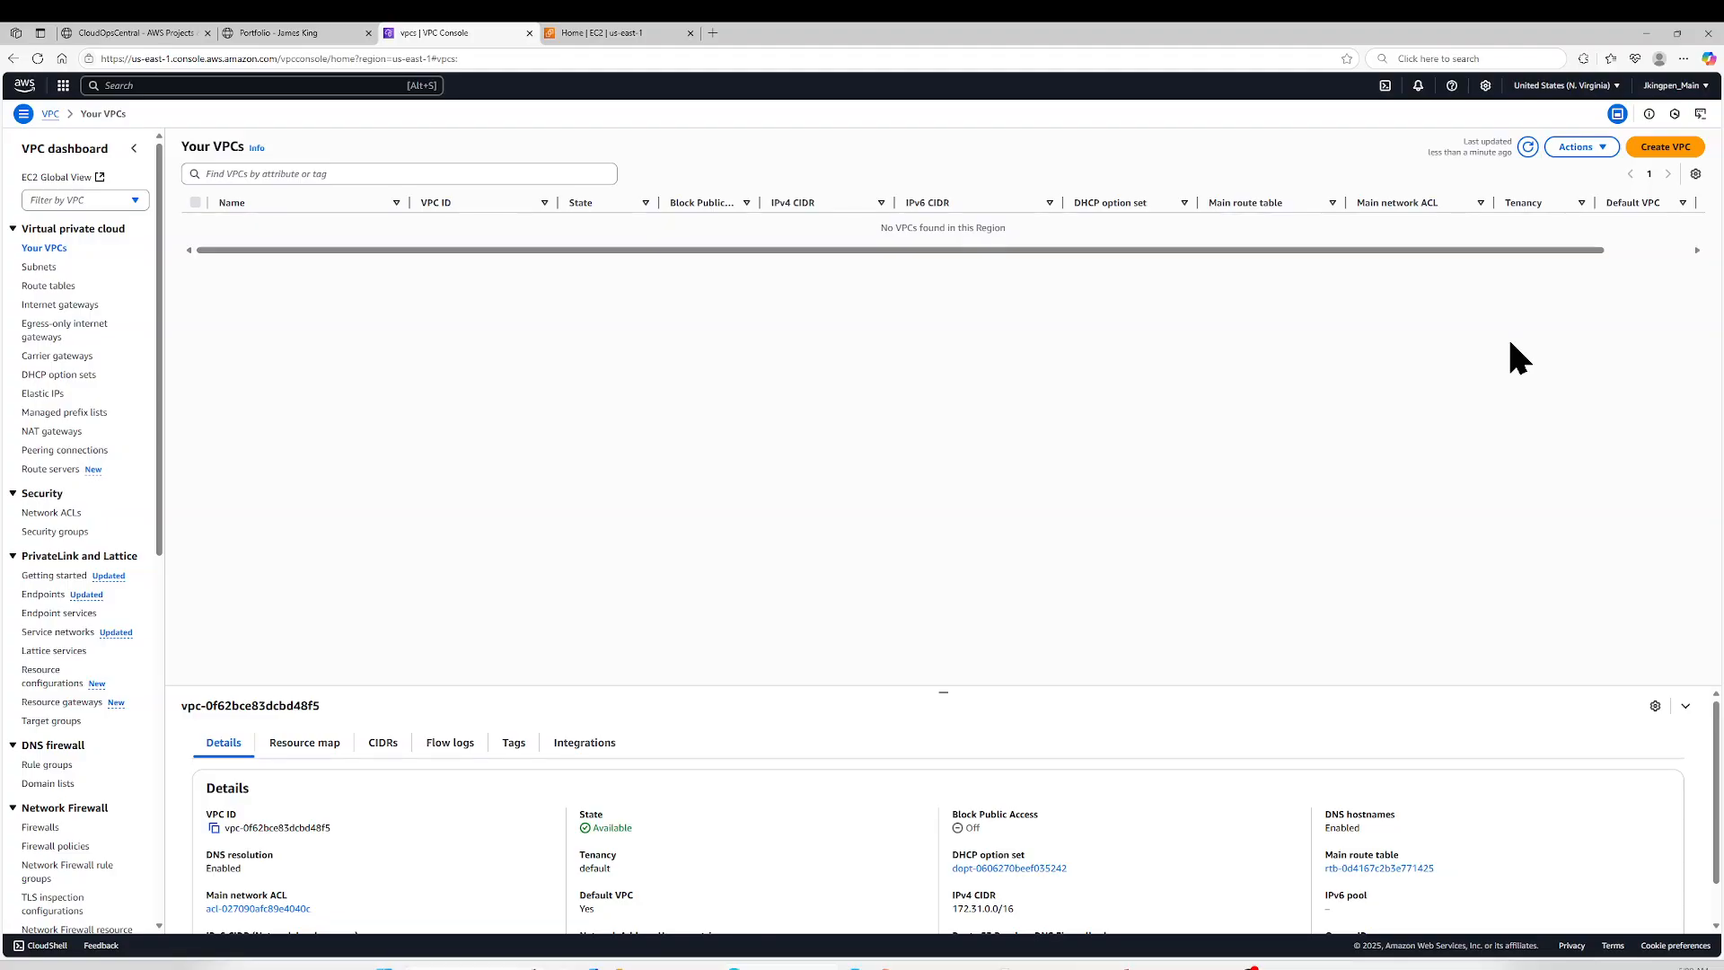
left_click(1581, 148)
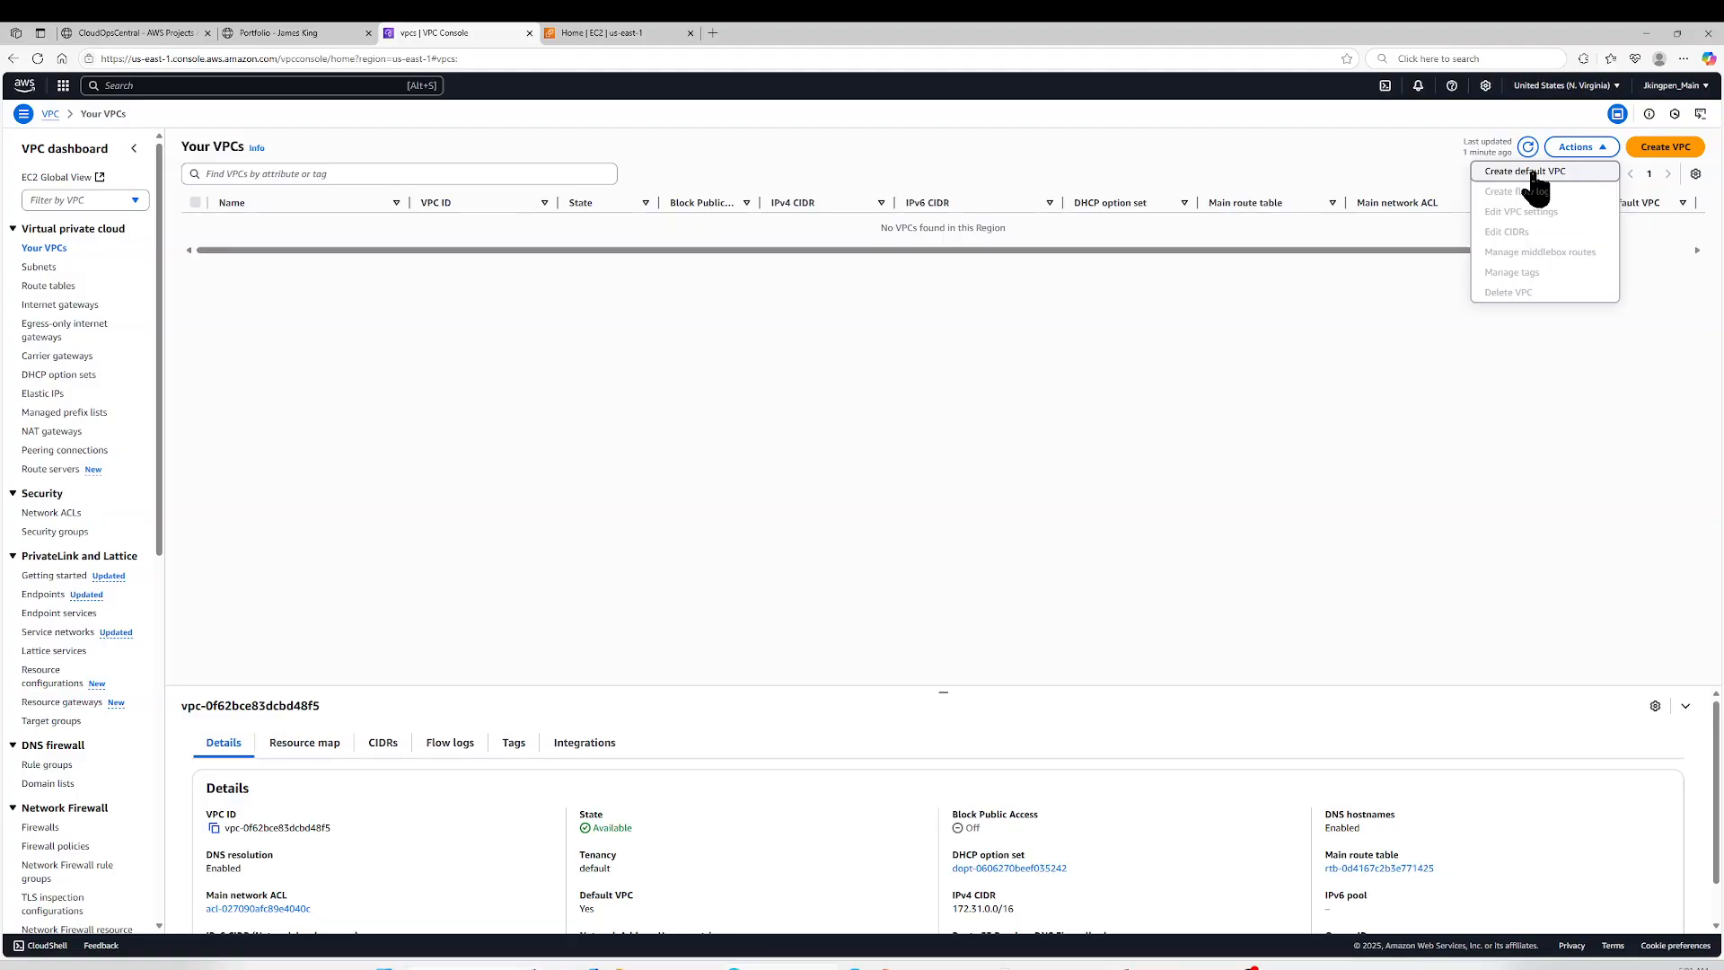
left_click(1355, 372)
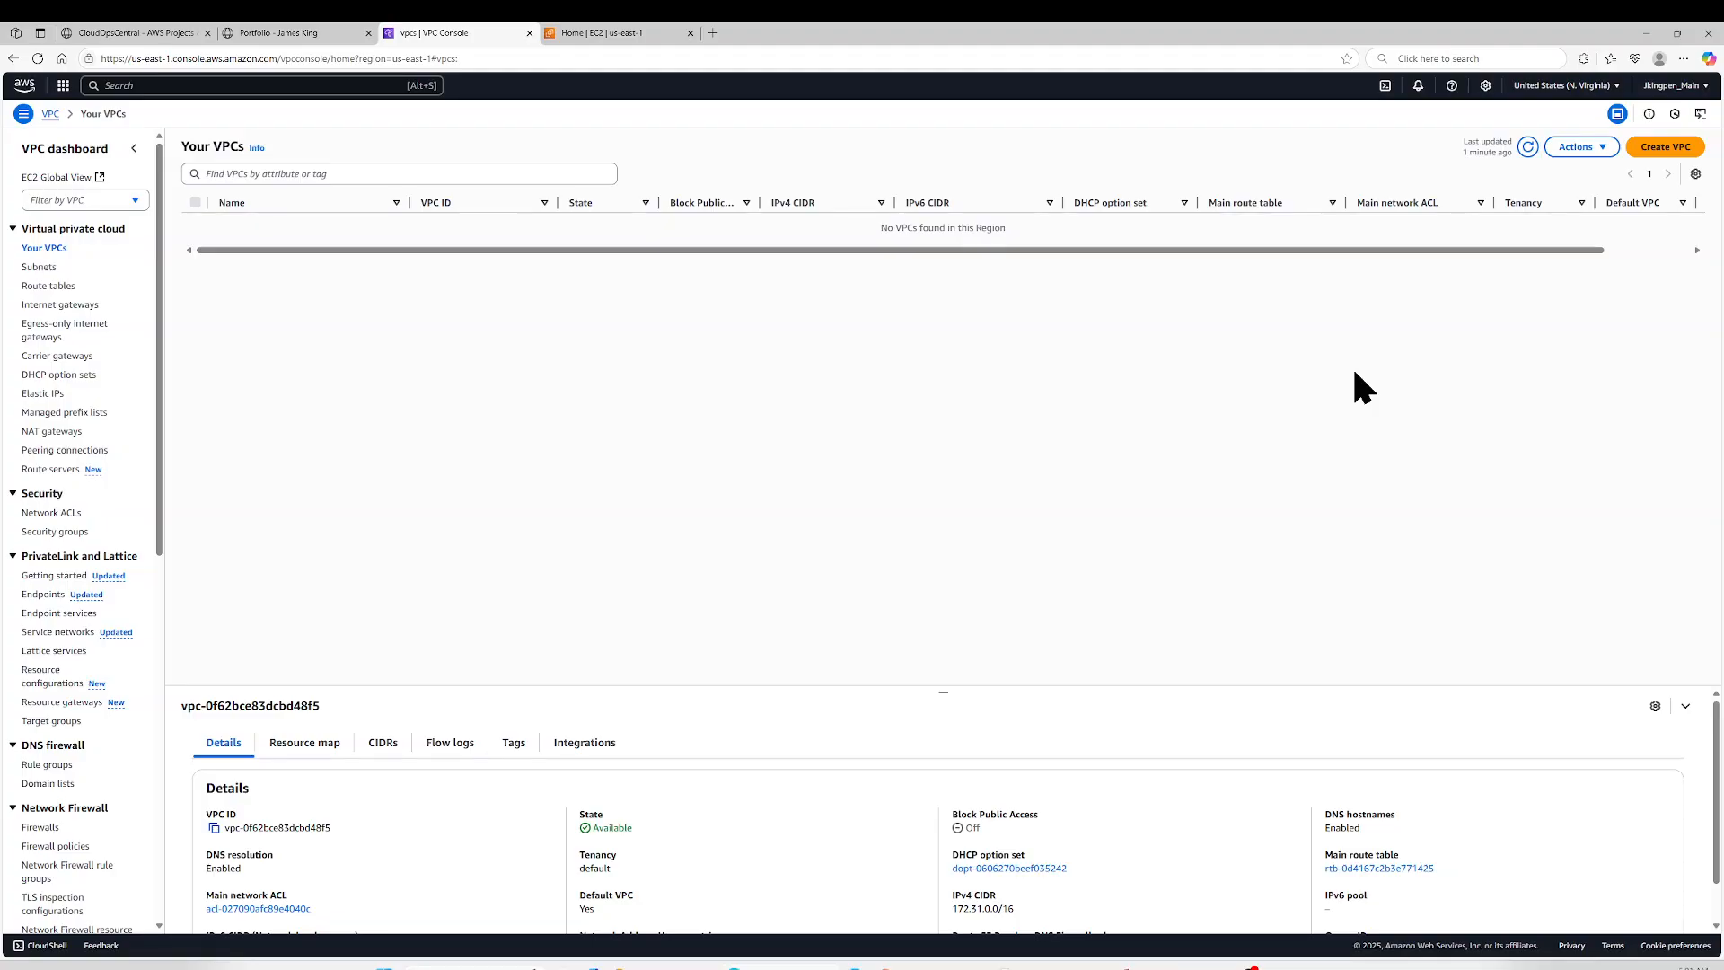
- Start a new VPC of the VPC only type, named DemoVPC, with the IPv4 CIDR 10.0.0.0/16
left_click(1675, 151)
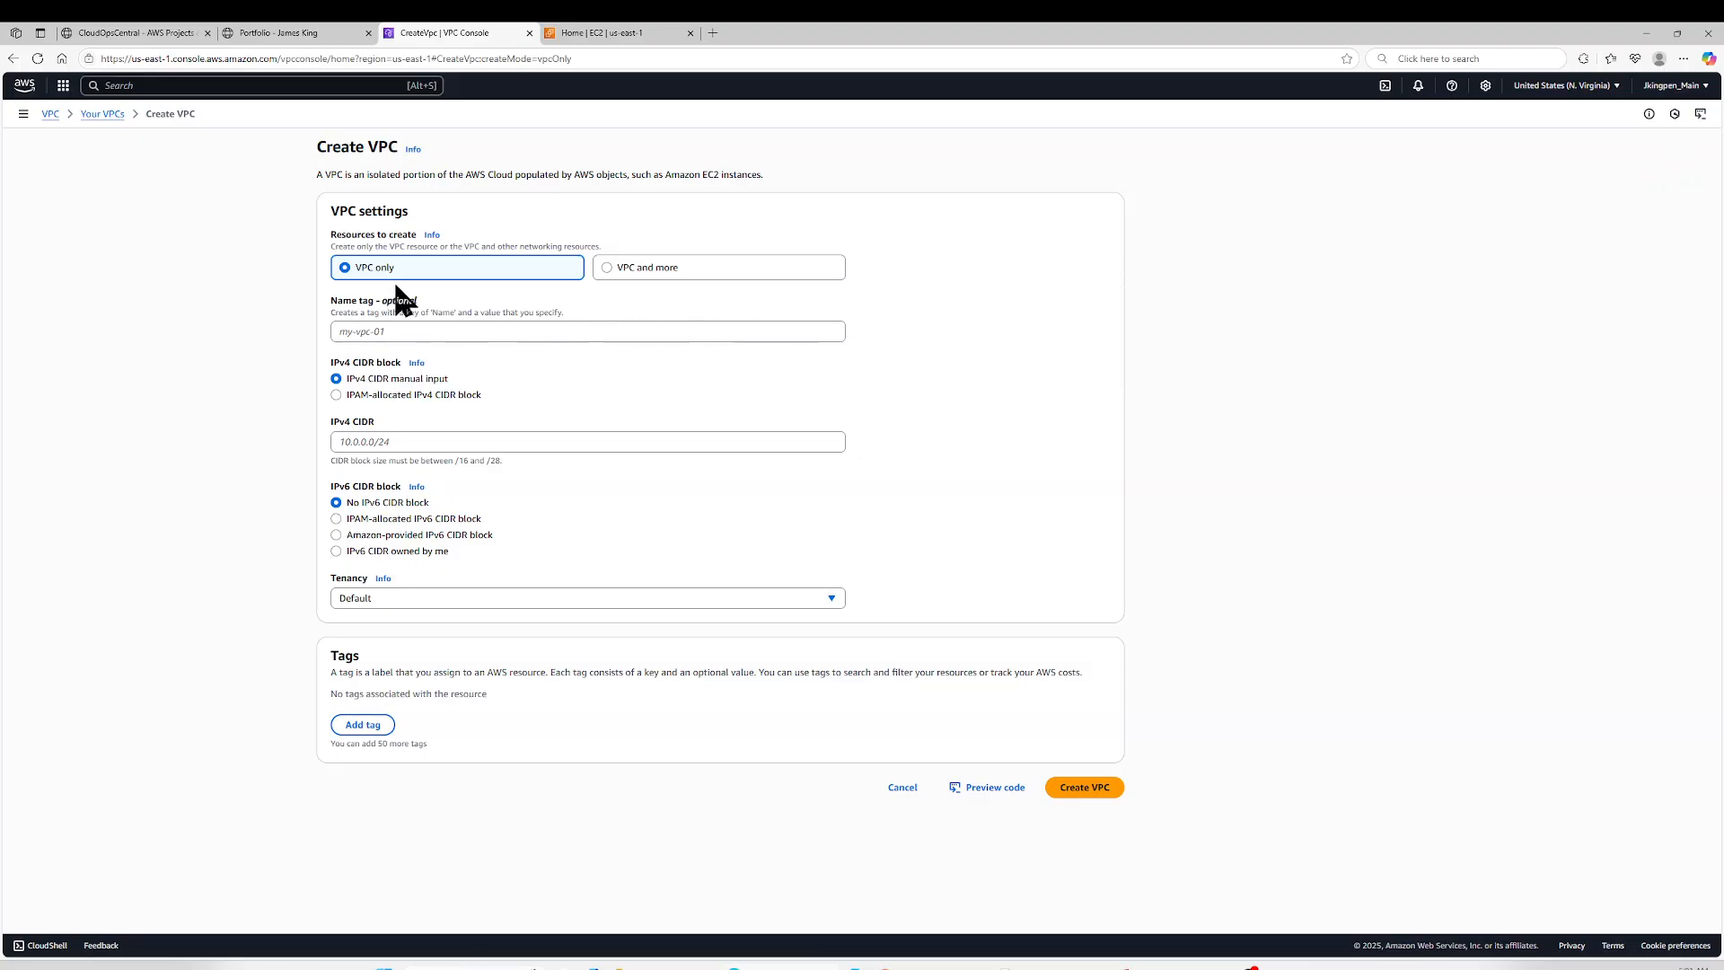
left_click(563, 328)
type("D")
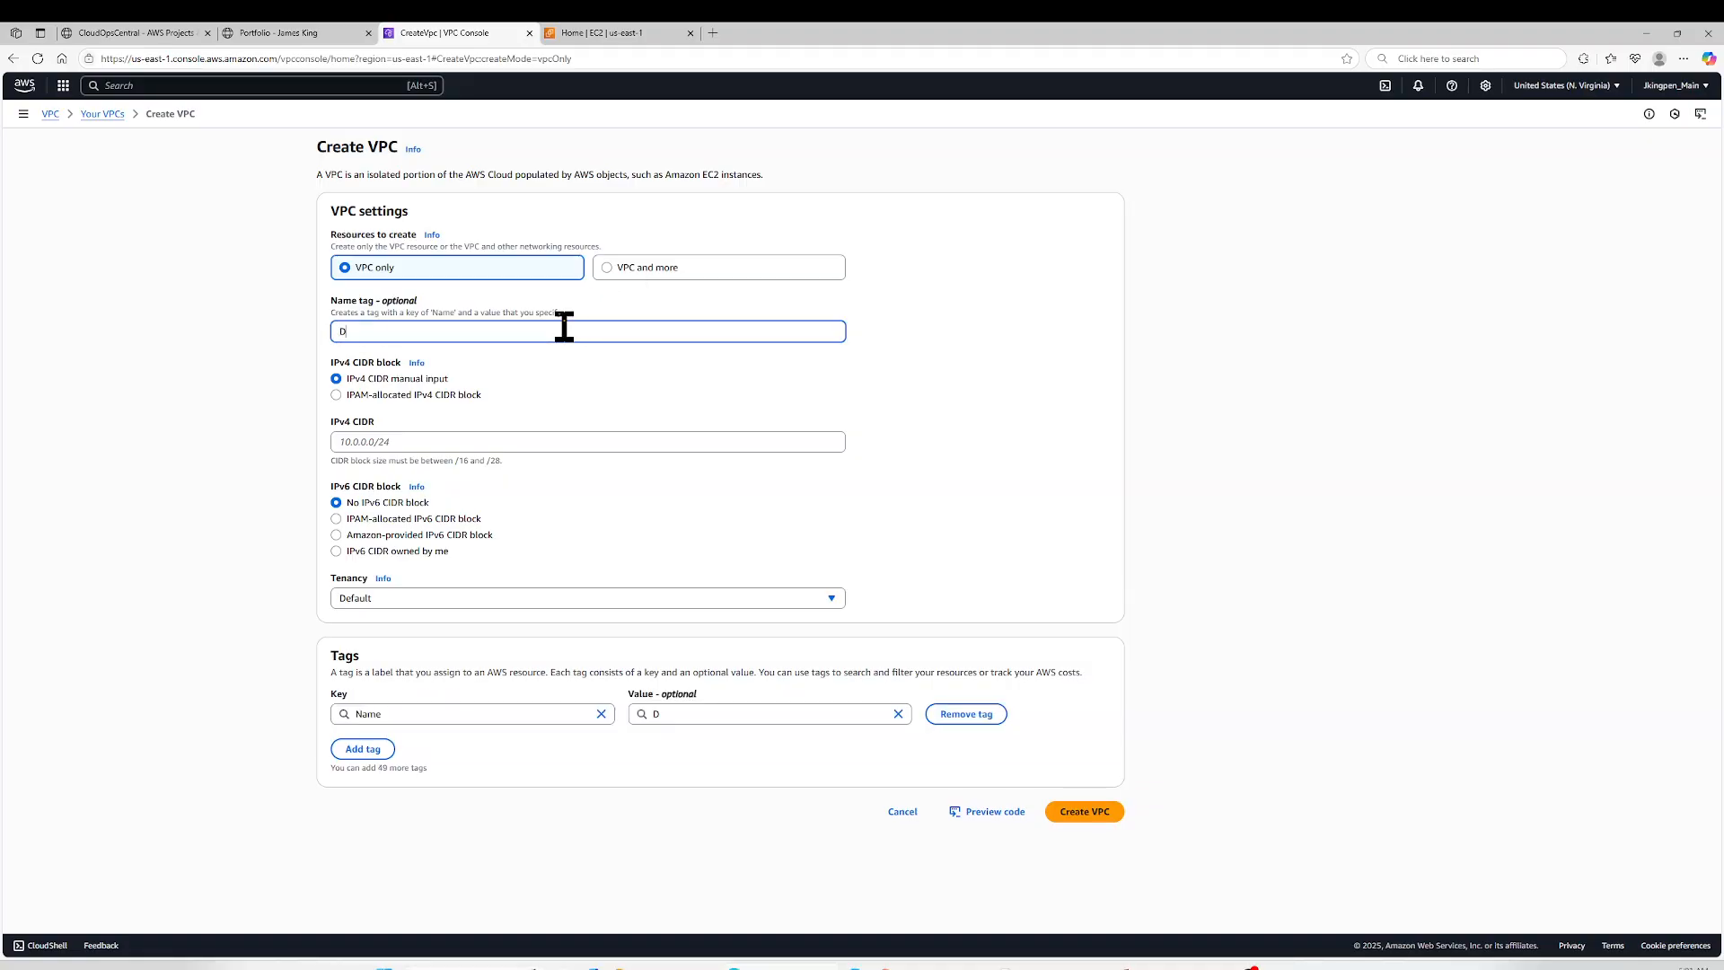
type("emoVPC")
left_click(437, 443)
type("10")
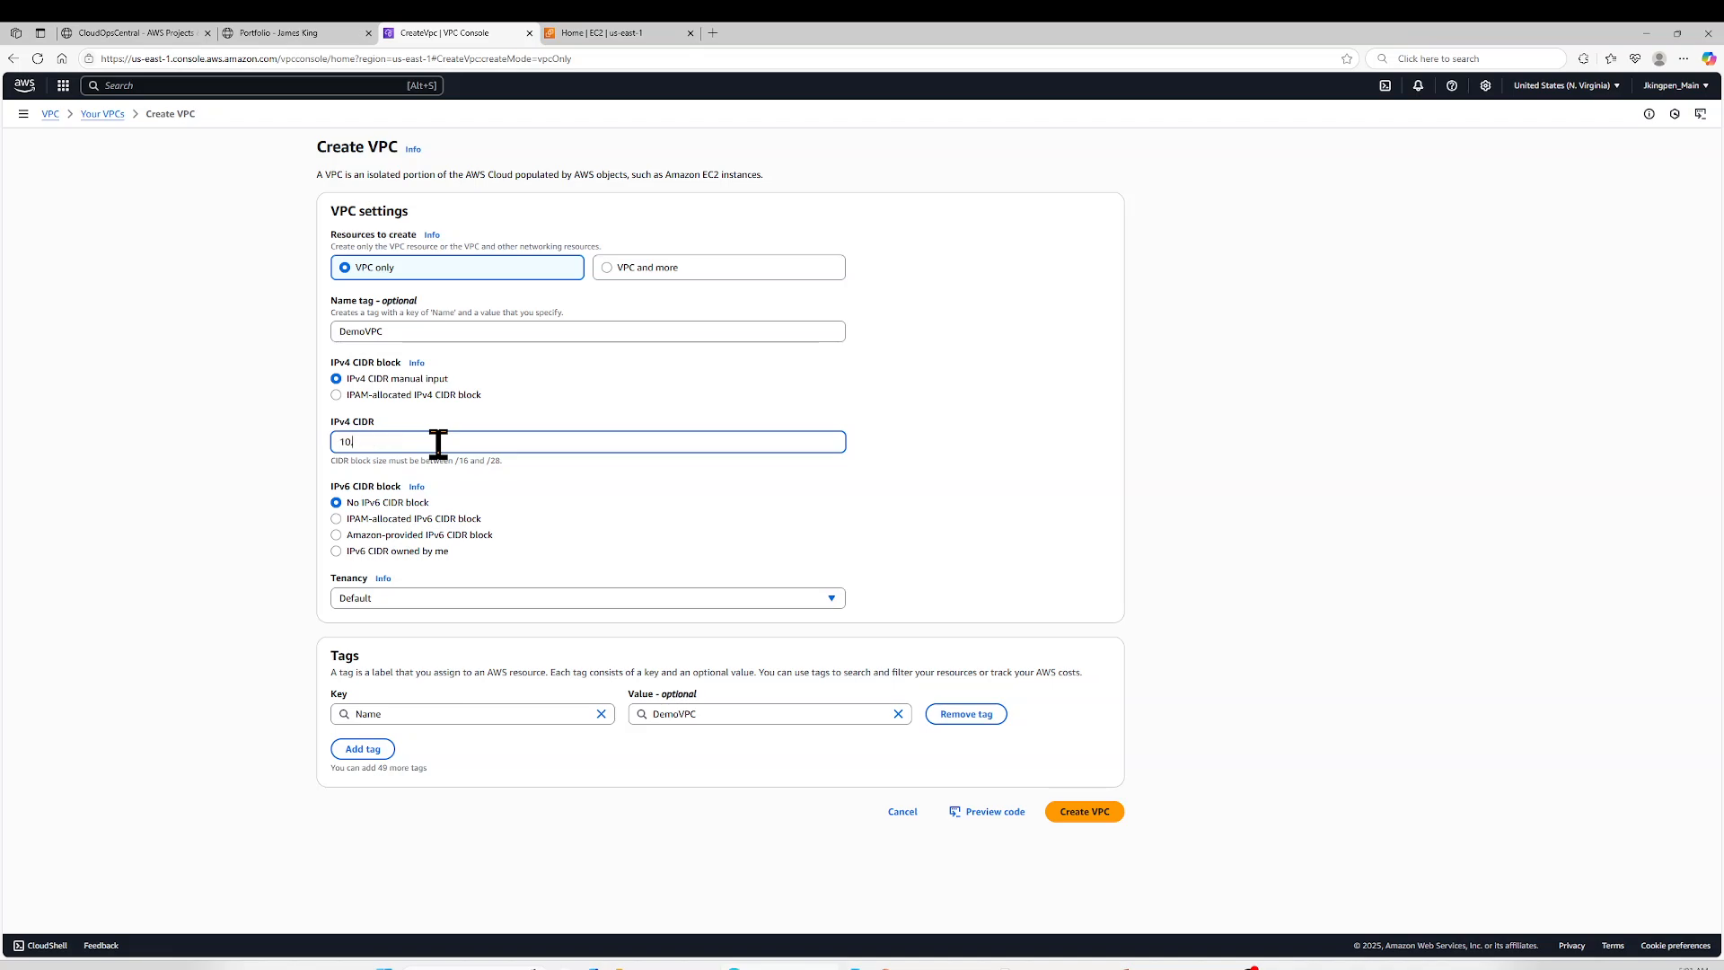
type(".0.0.0/16")
- Keep the Default tenancy and create the VPC, dismissing the confirmation banner
left_click(388, 600)
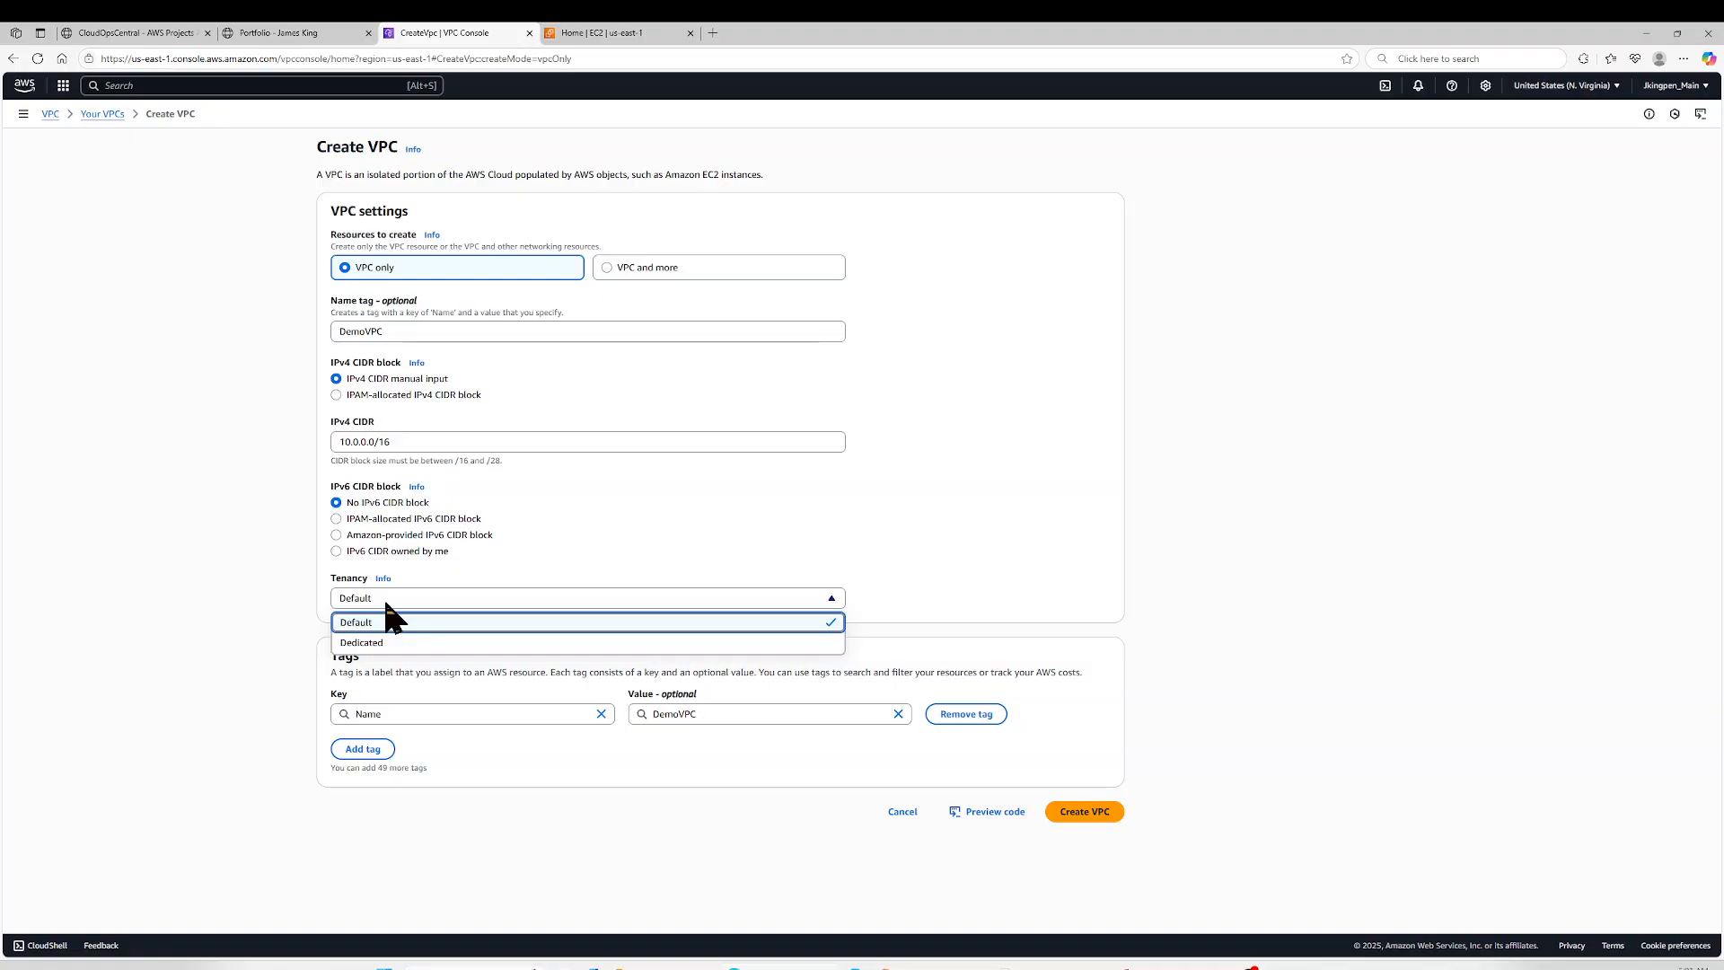
left_click(385, 602)
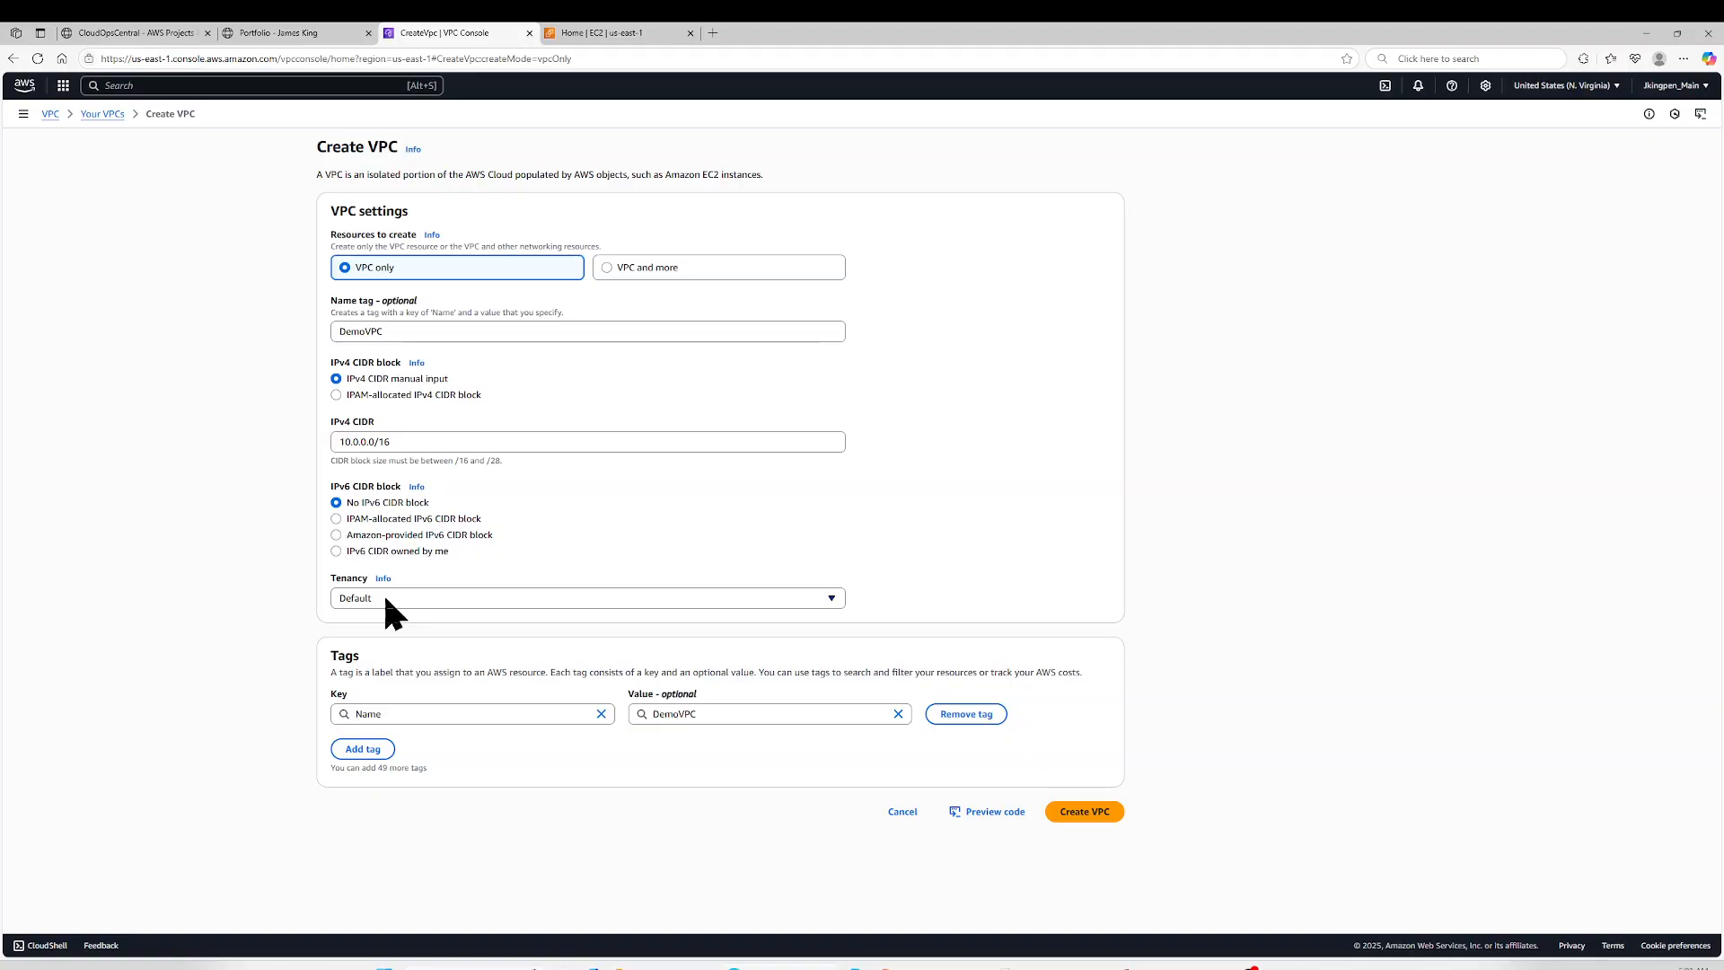
left_click(1068, 812)
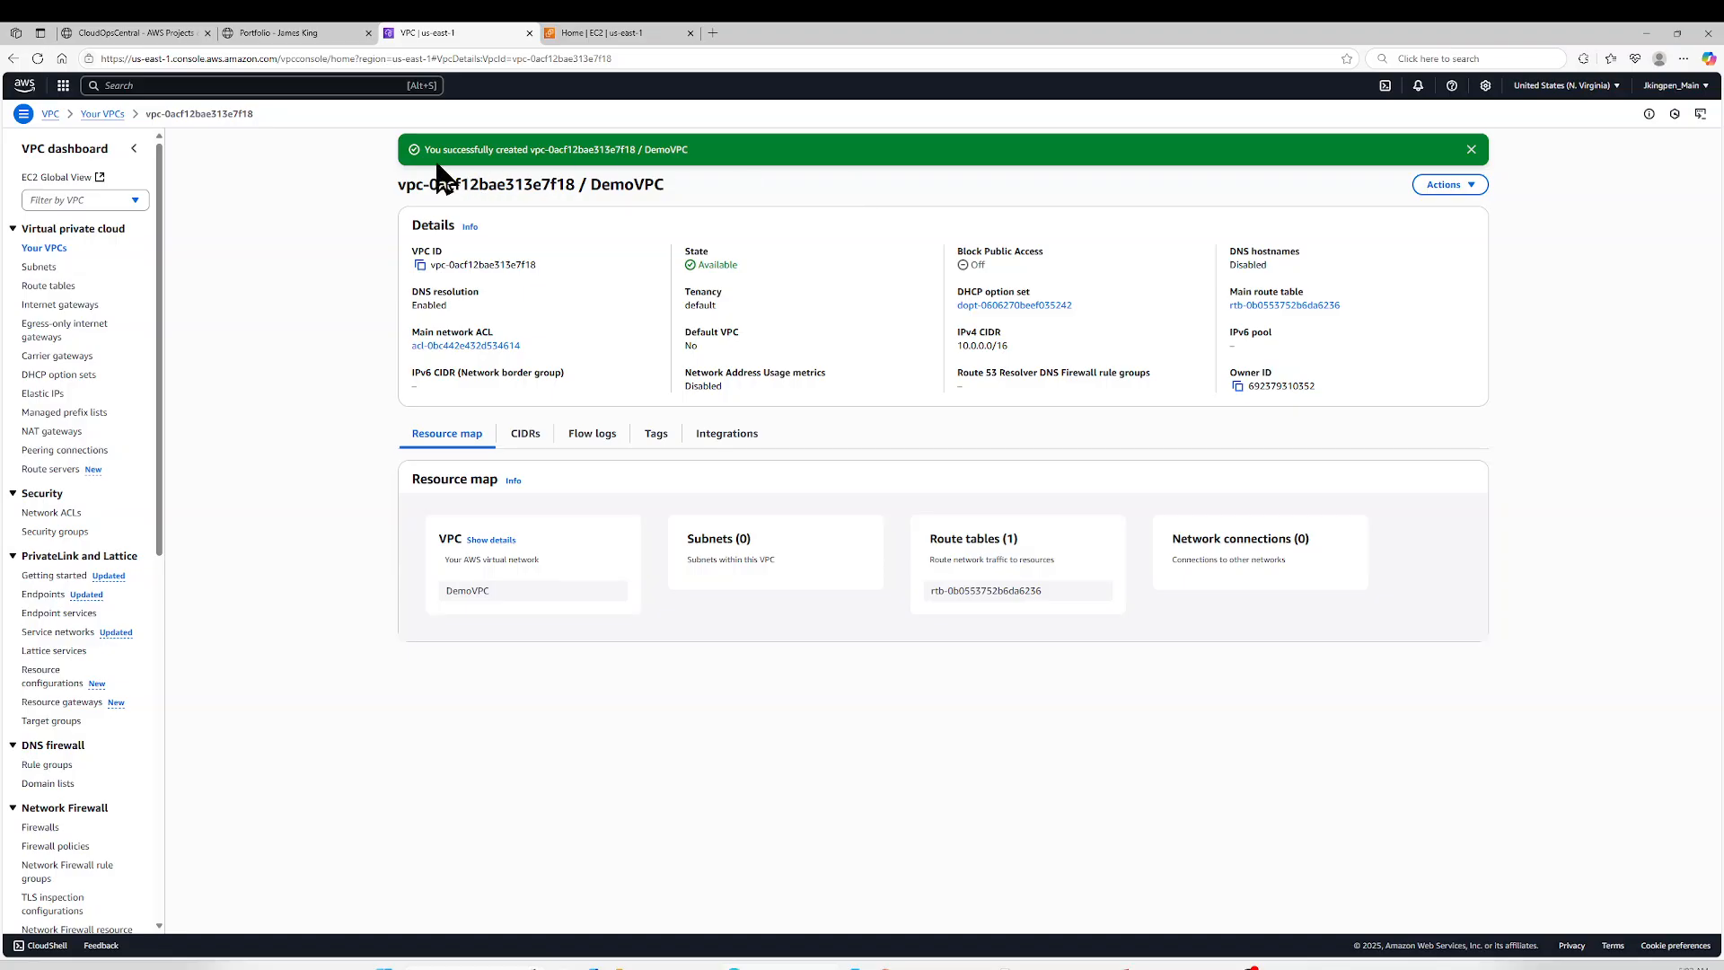
left_click(1471, 150)
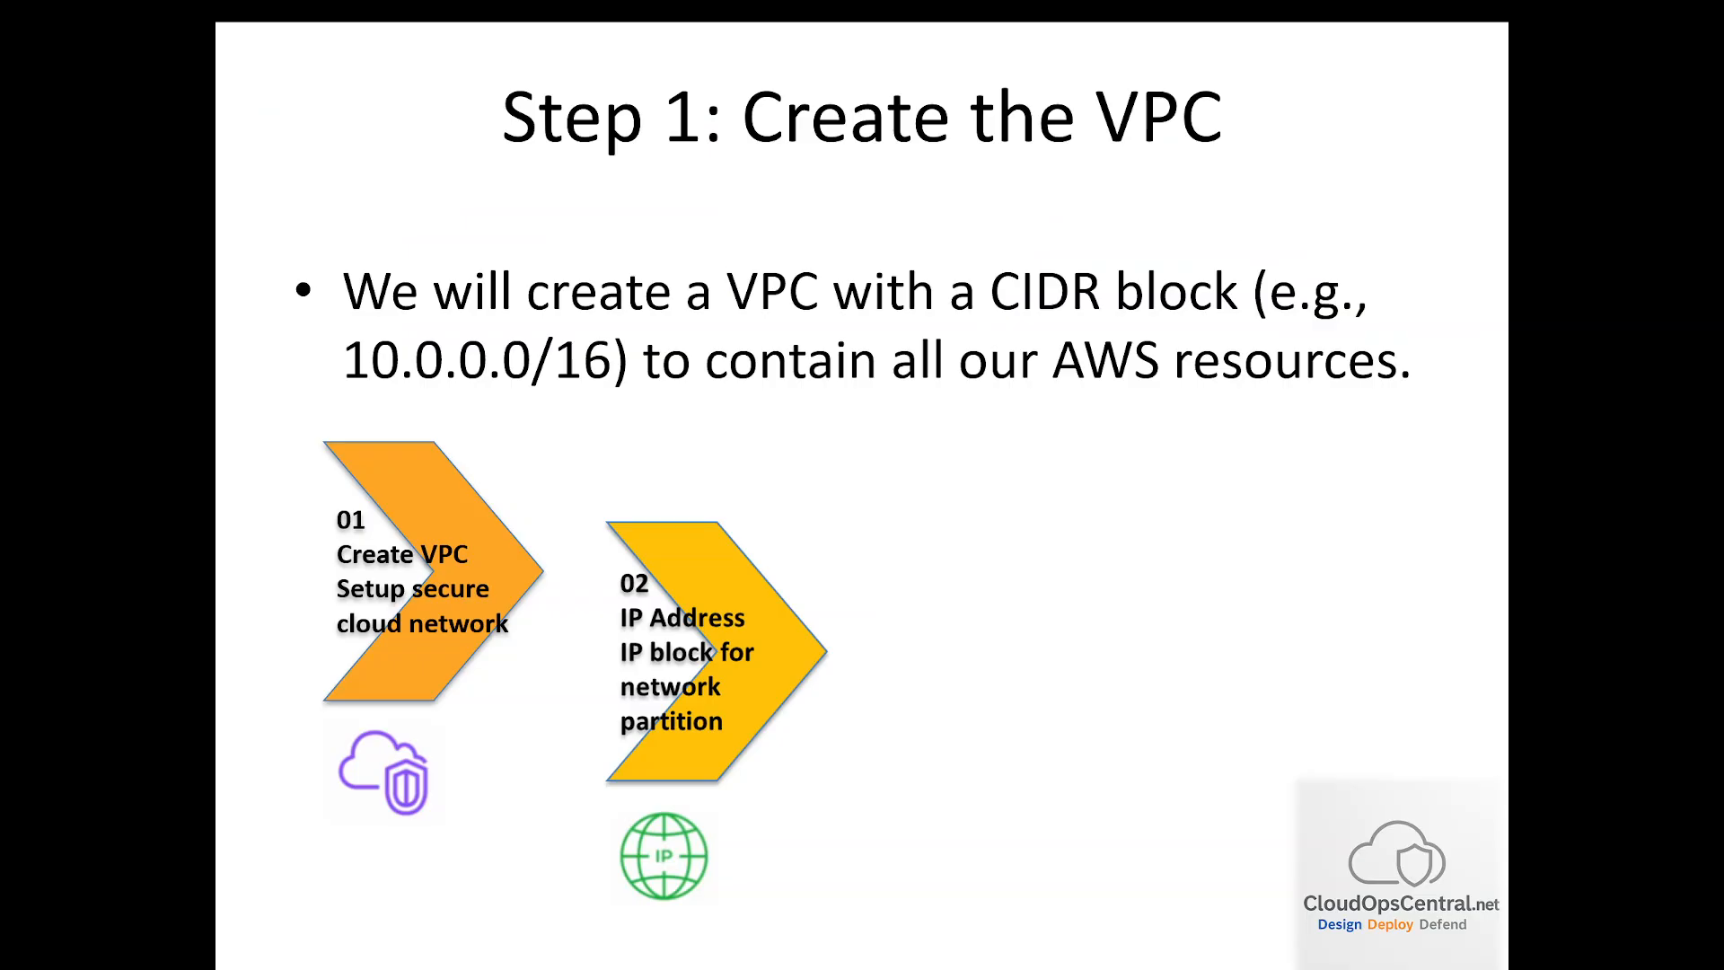
key("Right")
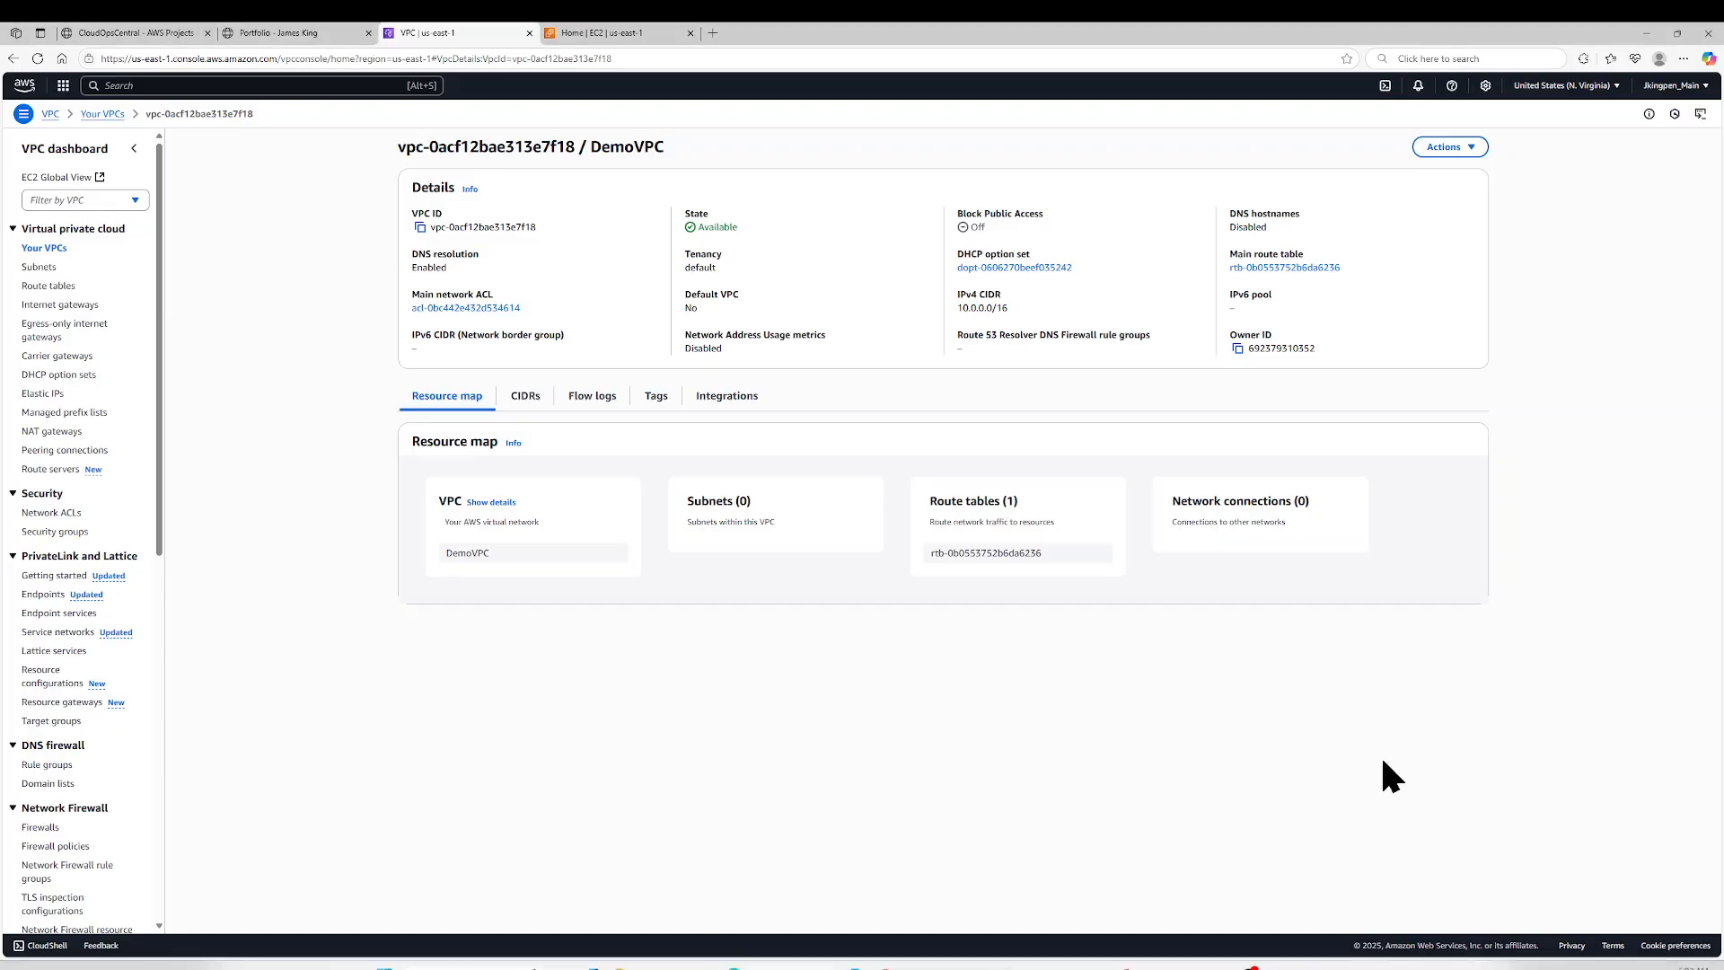
- Refresh the subnet list and start a new subnet in DemoVPC
left_click(40, 267)
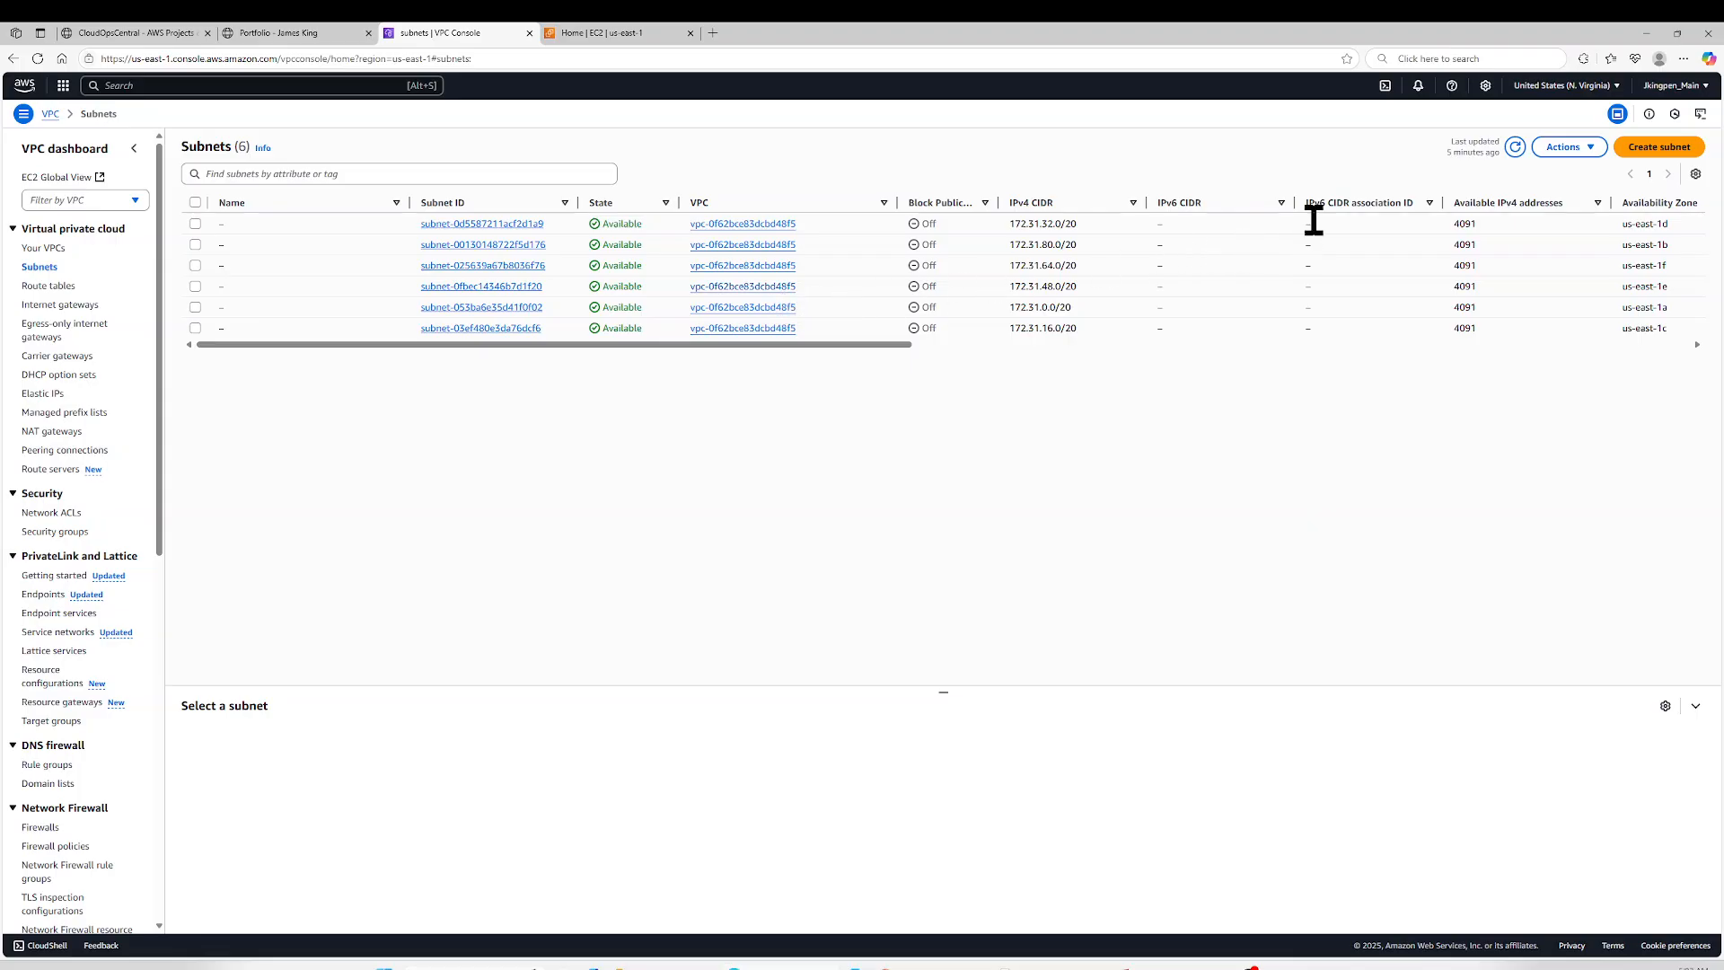
left_click(1515, 148)
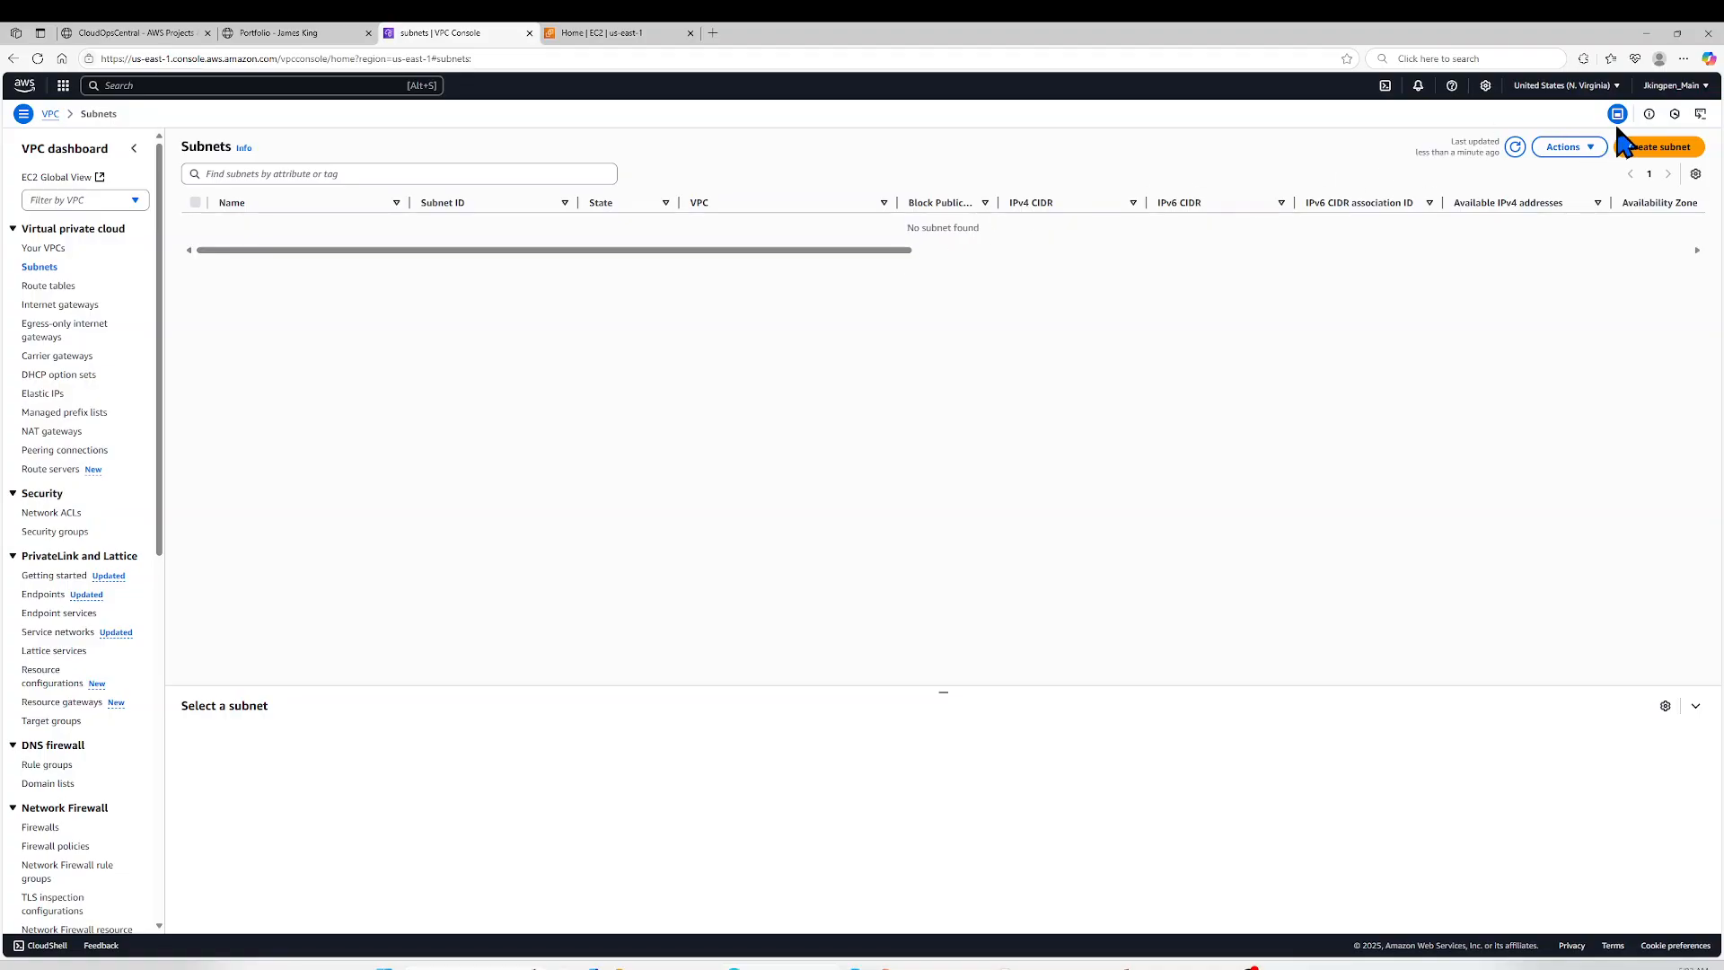
left_click(1657, 147)
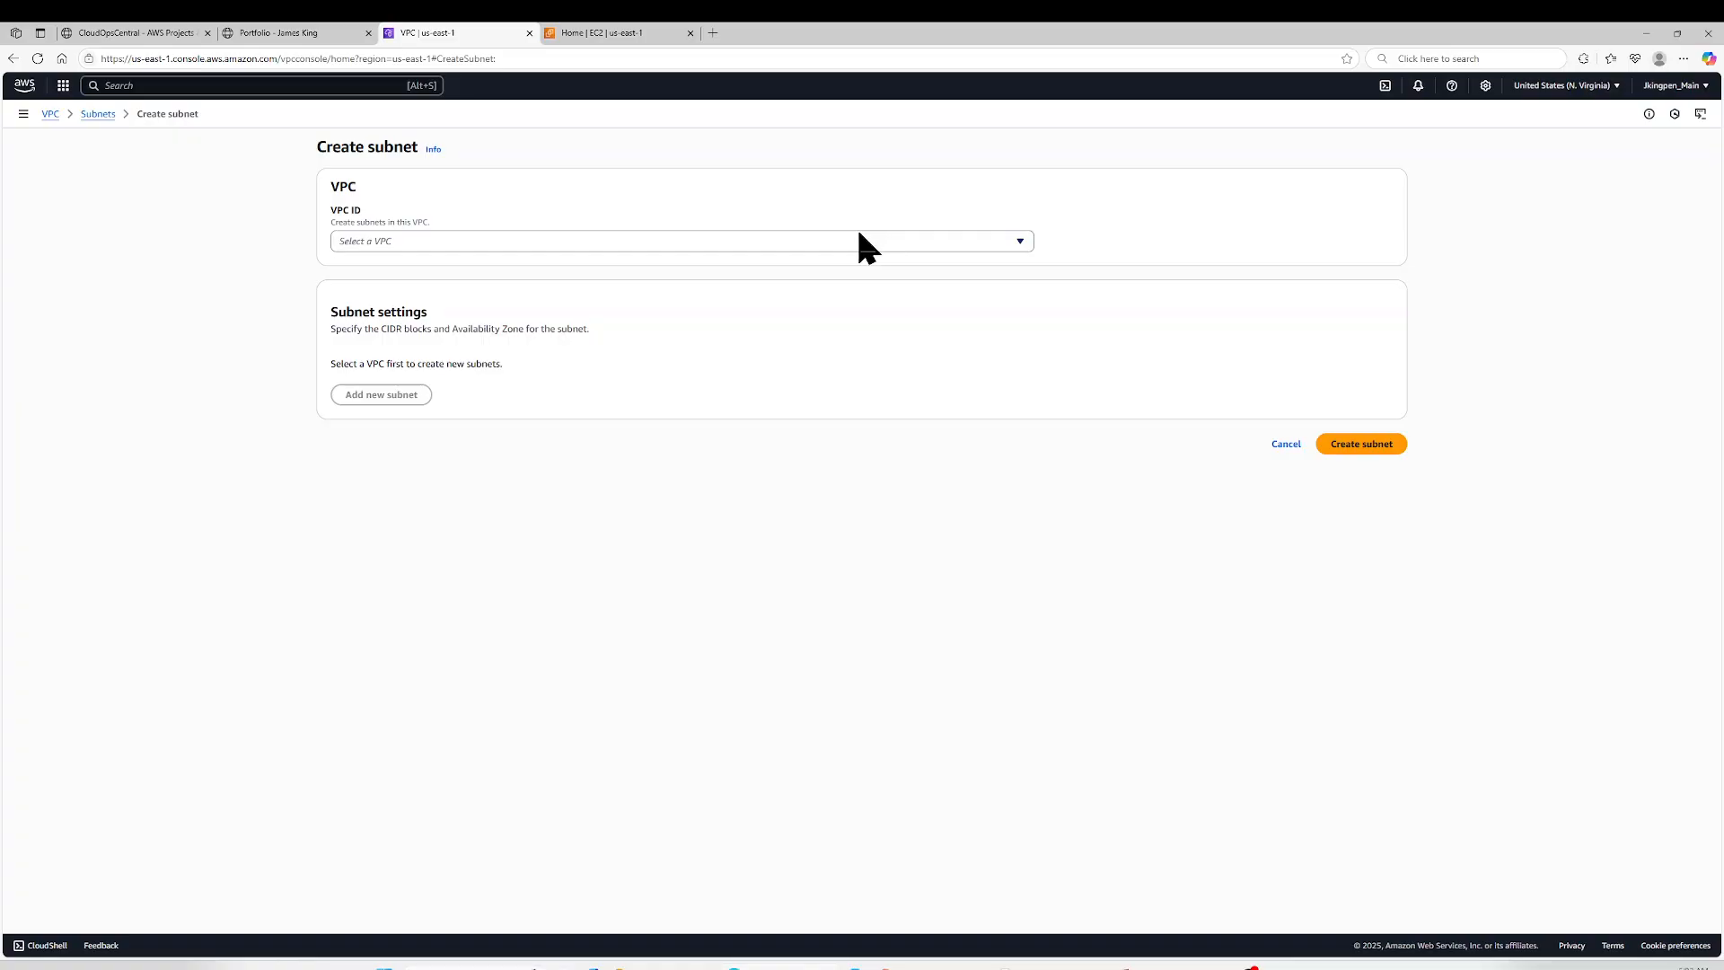
left_click(779, 239)
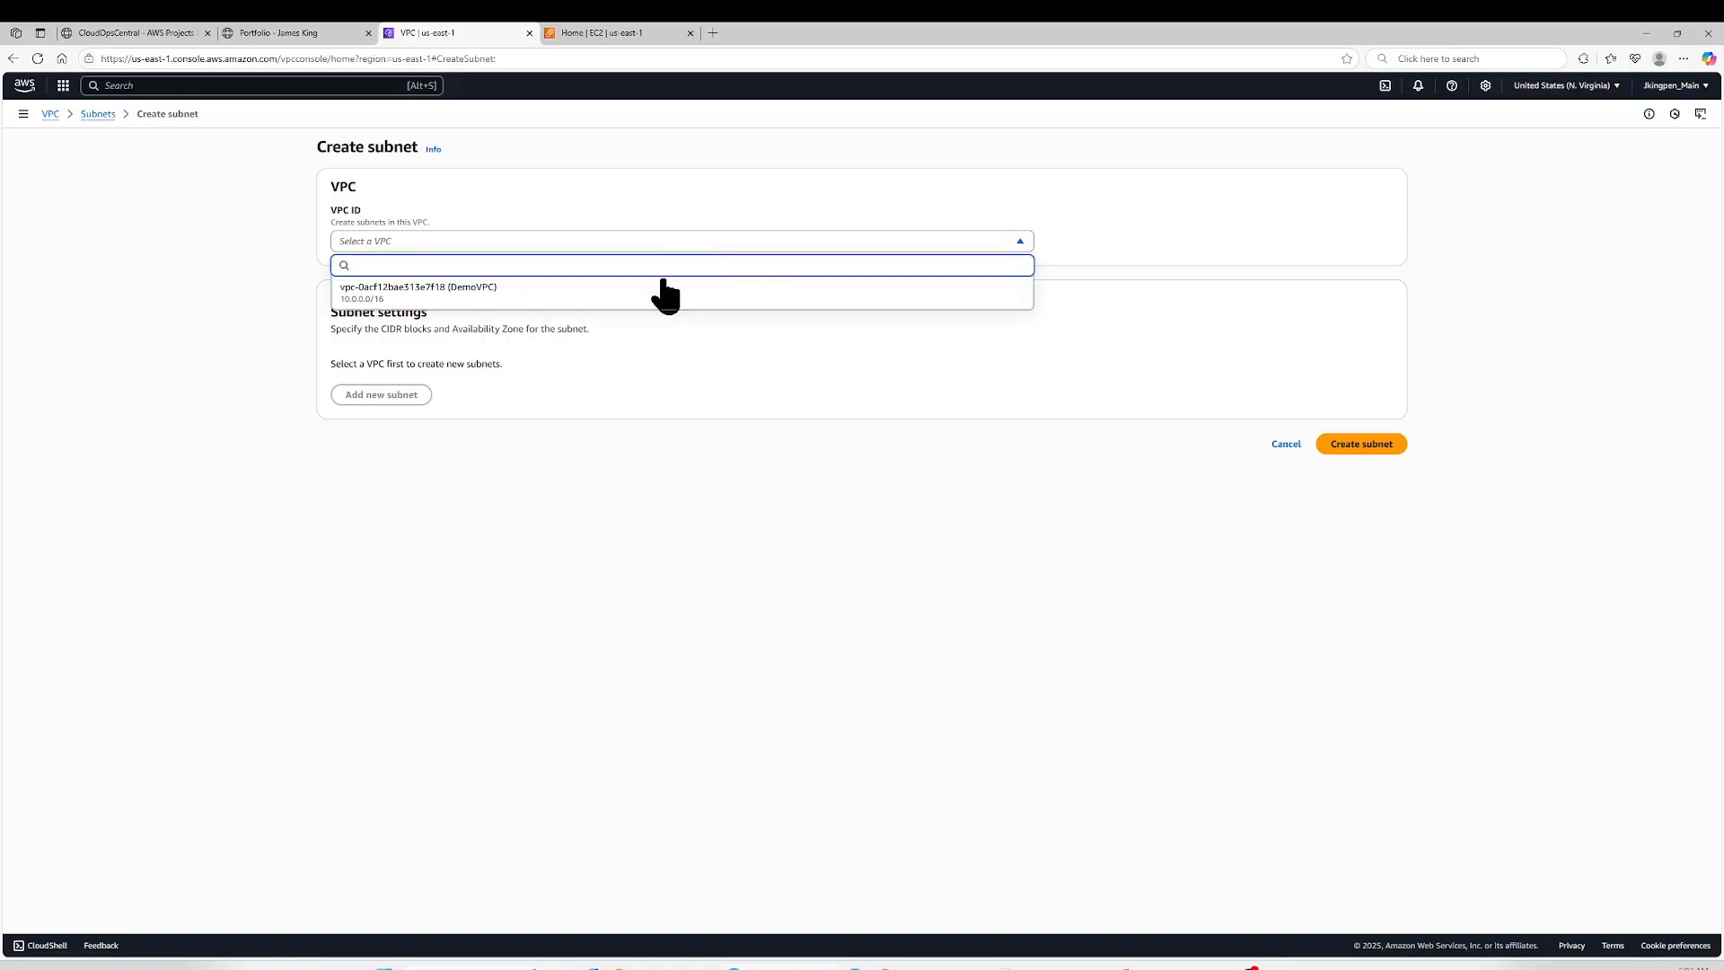
left_click(496, 297)
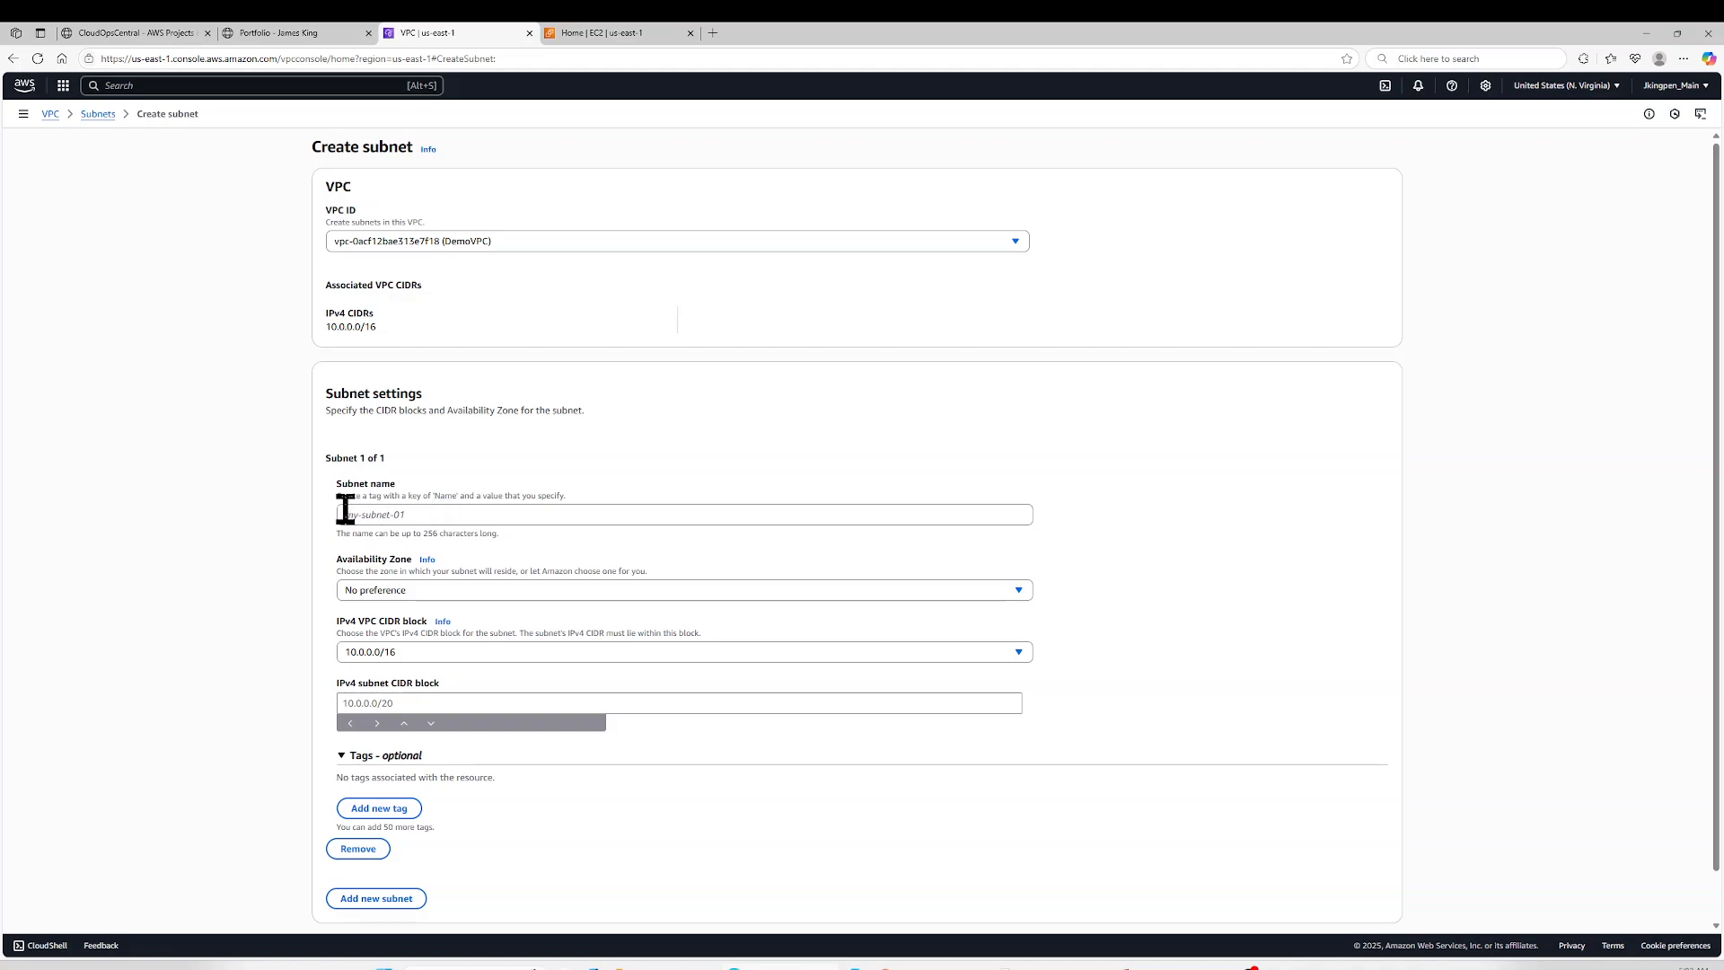
- Name the new subnet DemoVPC-Subnet1
scroll(288, 514, "down", 2)
scroll(288, 517, "up", 2)
scroll(284, 503, "down", 2)
left_click(431, 463)
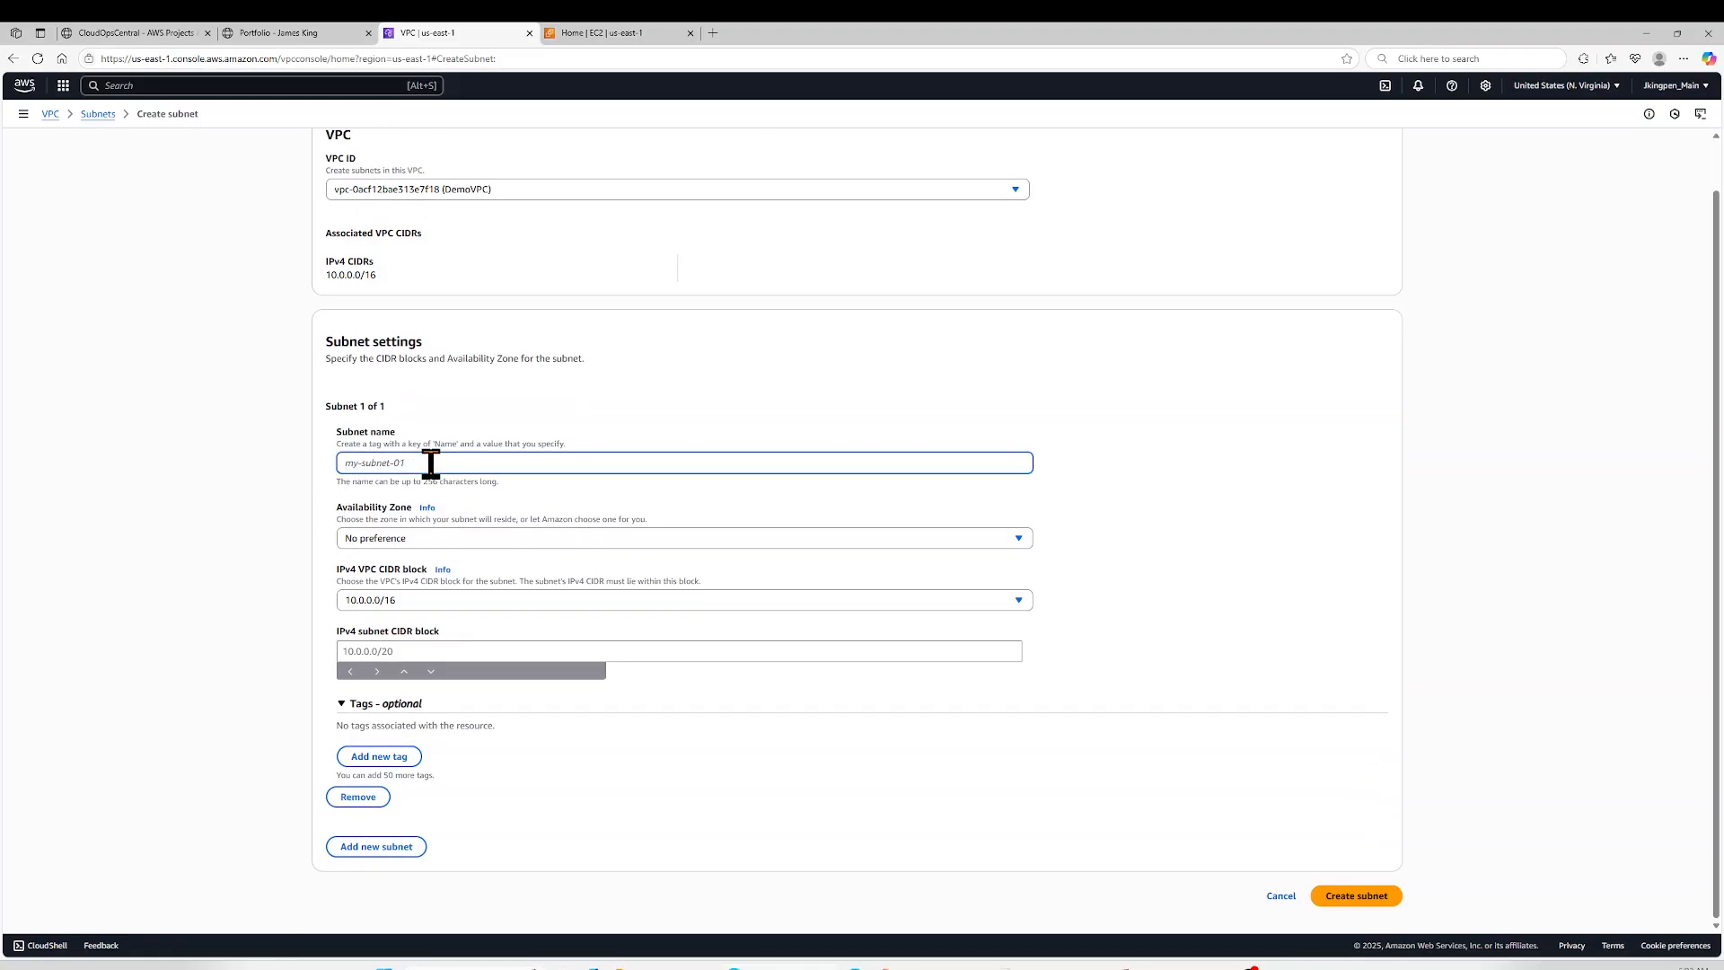
type("Dem")
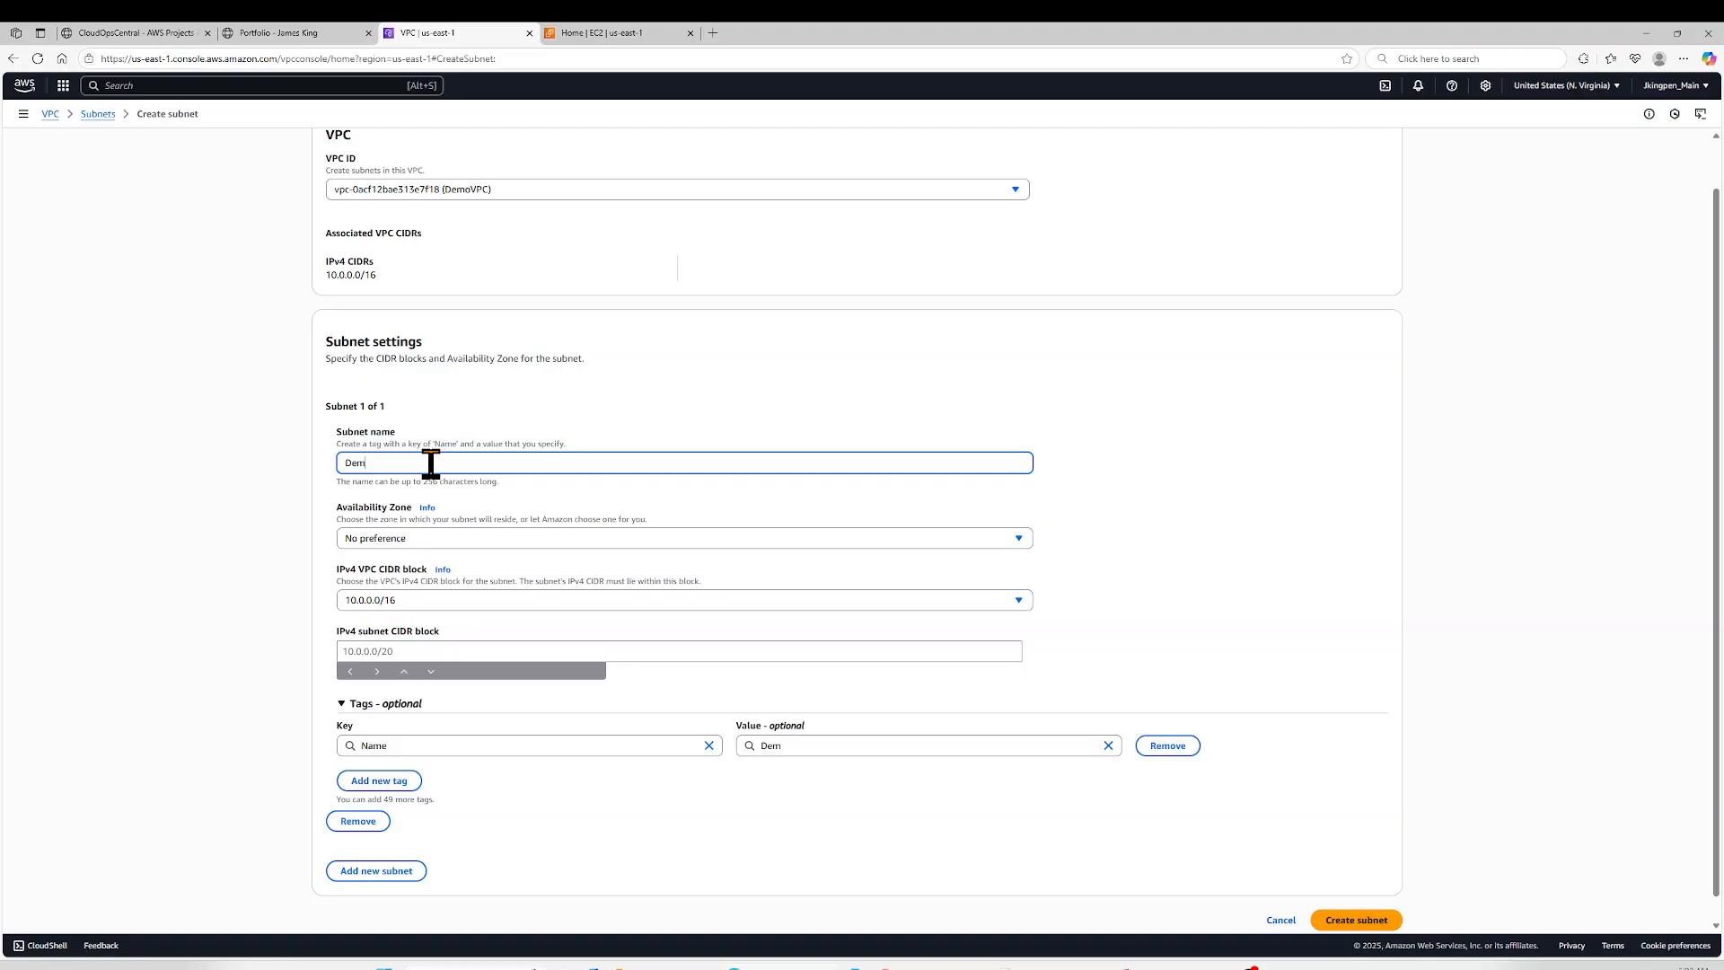
type("oVPC-Subnet1")
- Place the subnet in Availability Zone us-east-1a, keeping the VPC CIDR block 10.0.0.0/16
left_click(440, 543)
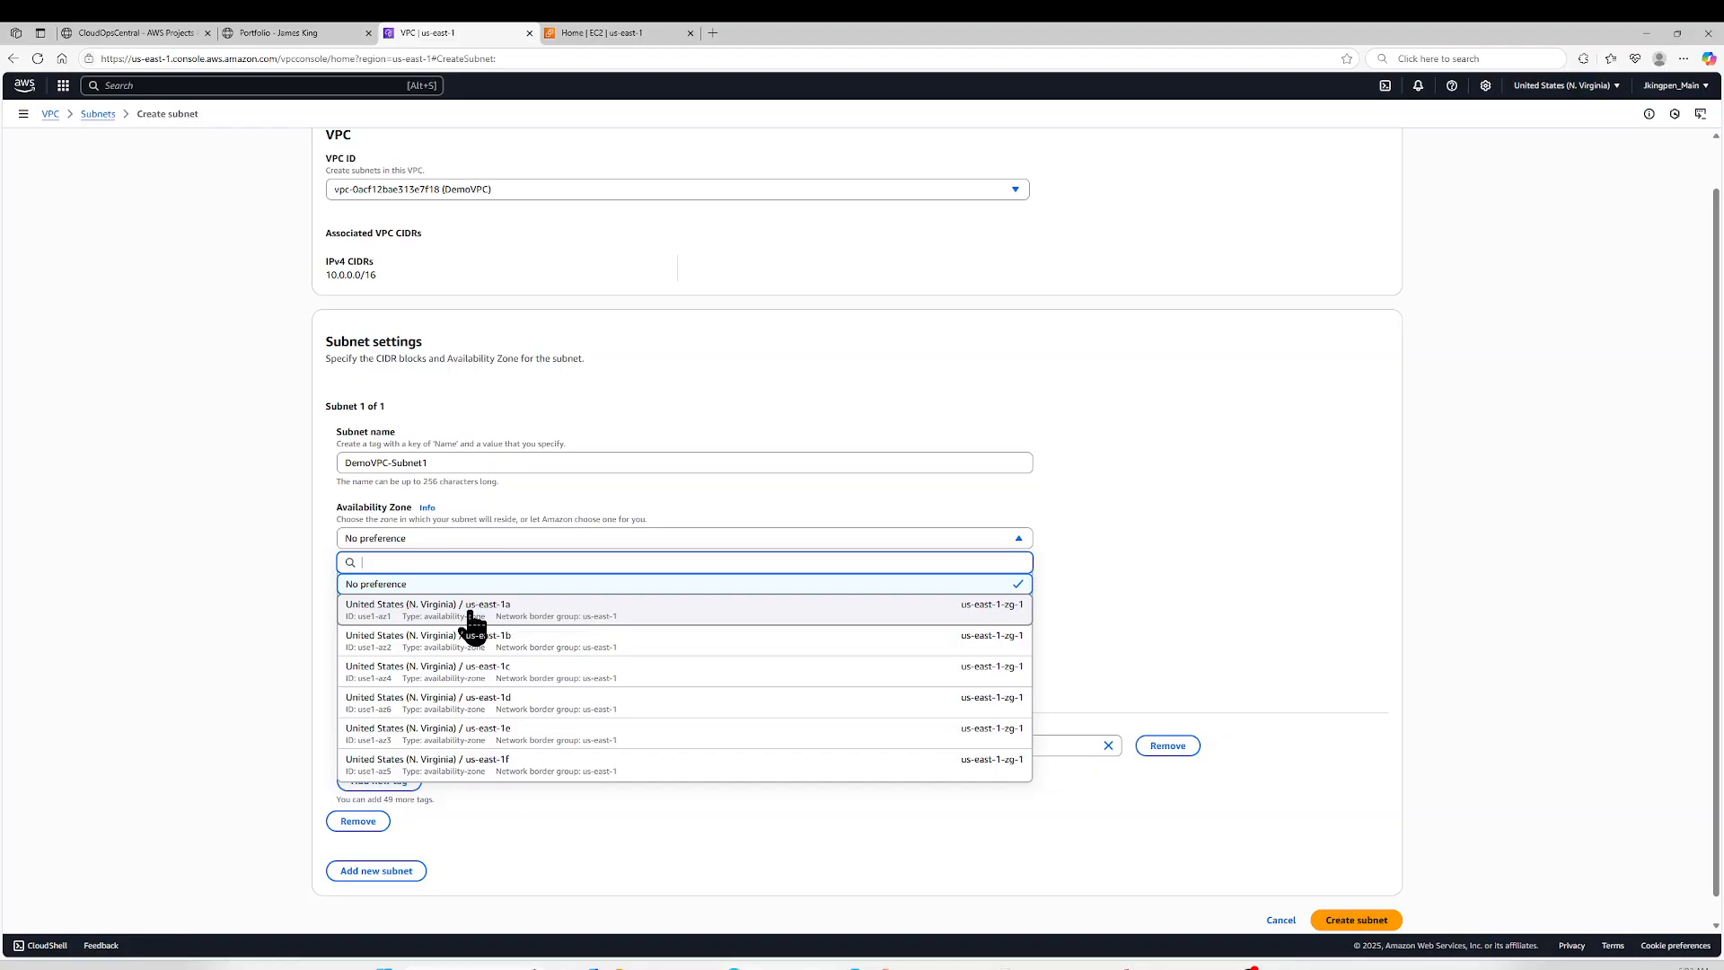
left_click(461, 613)
left_click(468, 603)
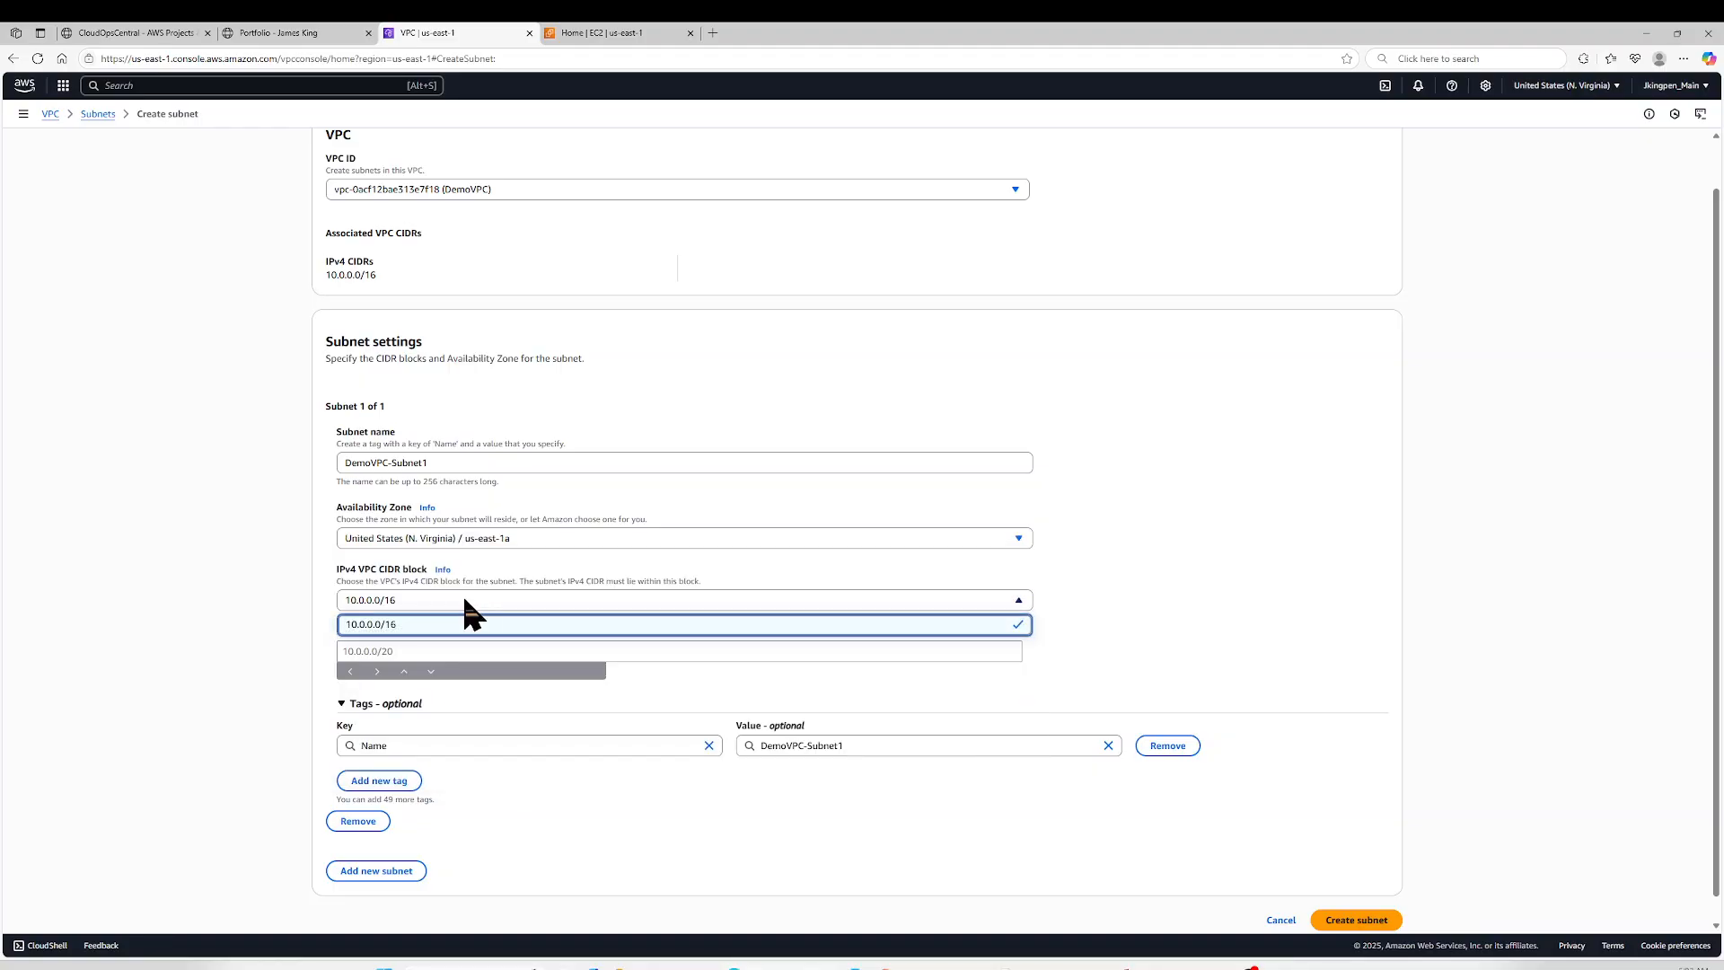
left_click(419, 600)
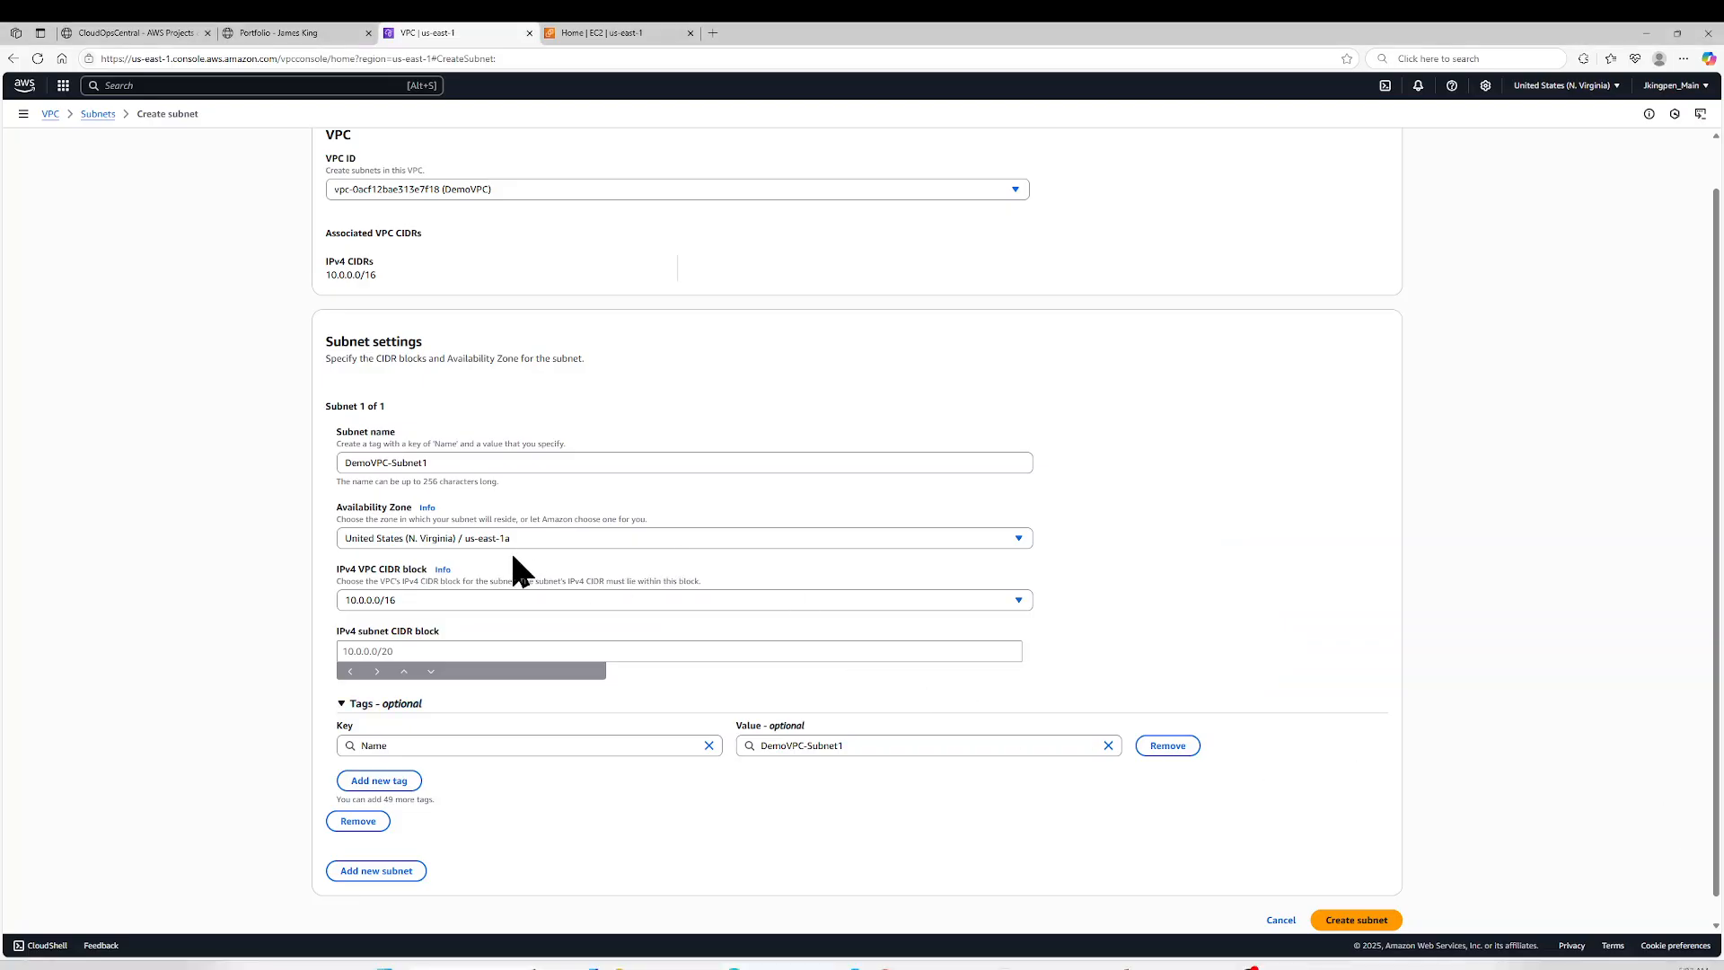
- Set the IPv4 subnet CIDR block to 10.0.1.0/24
left_click(439, 648)
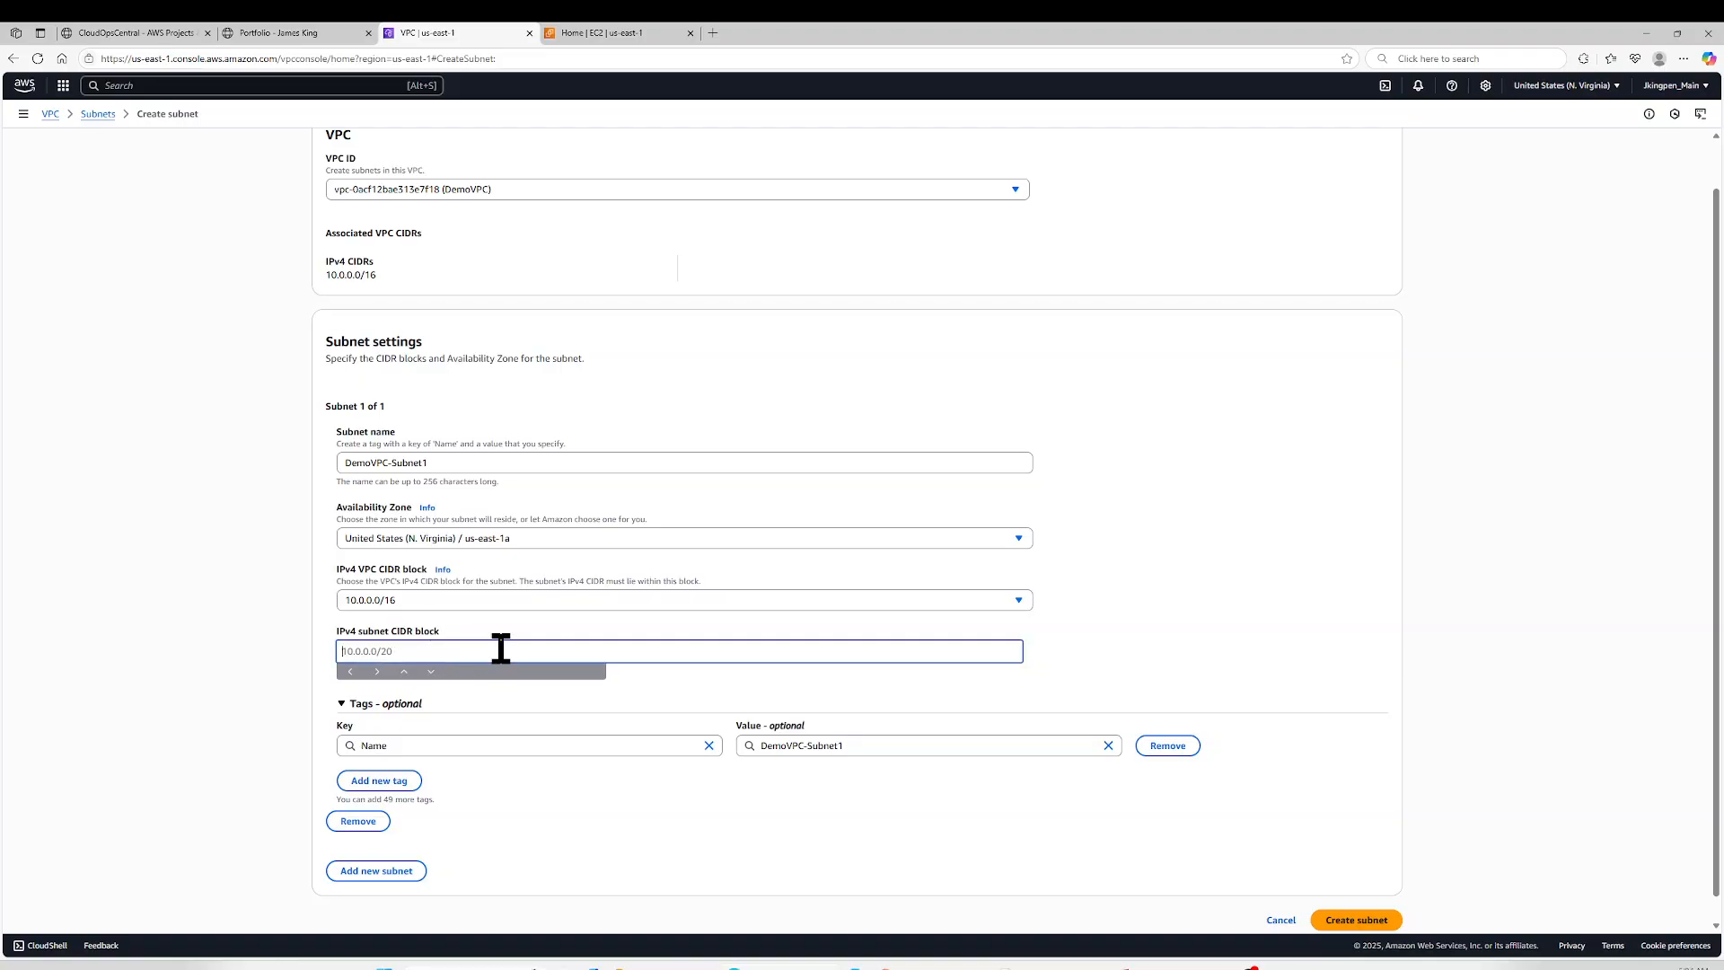
type("10.0.1.0/24")
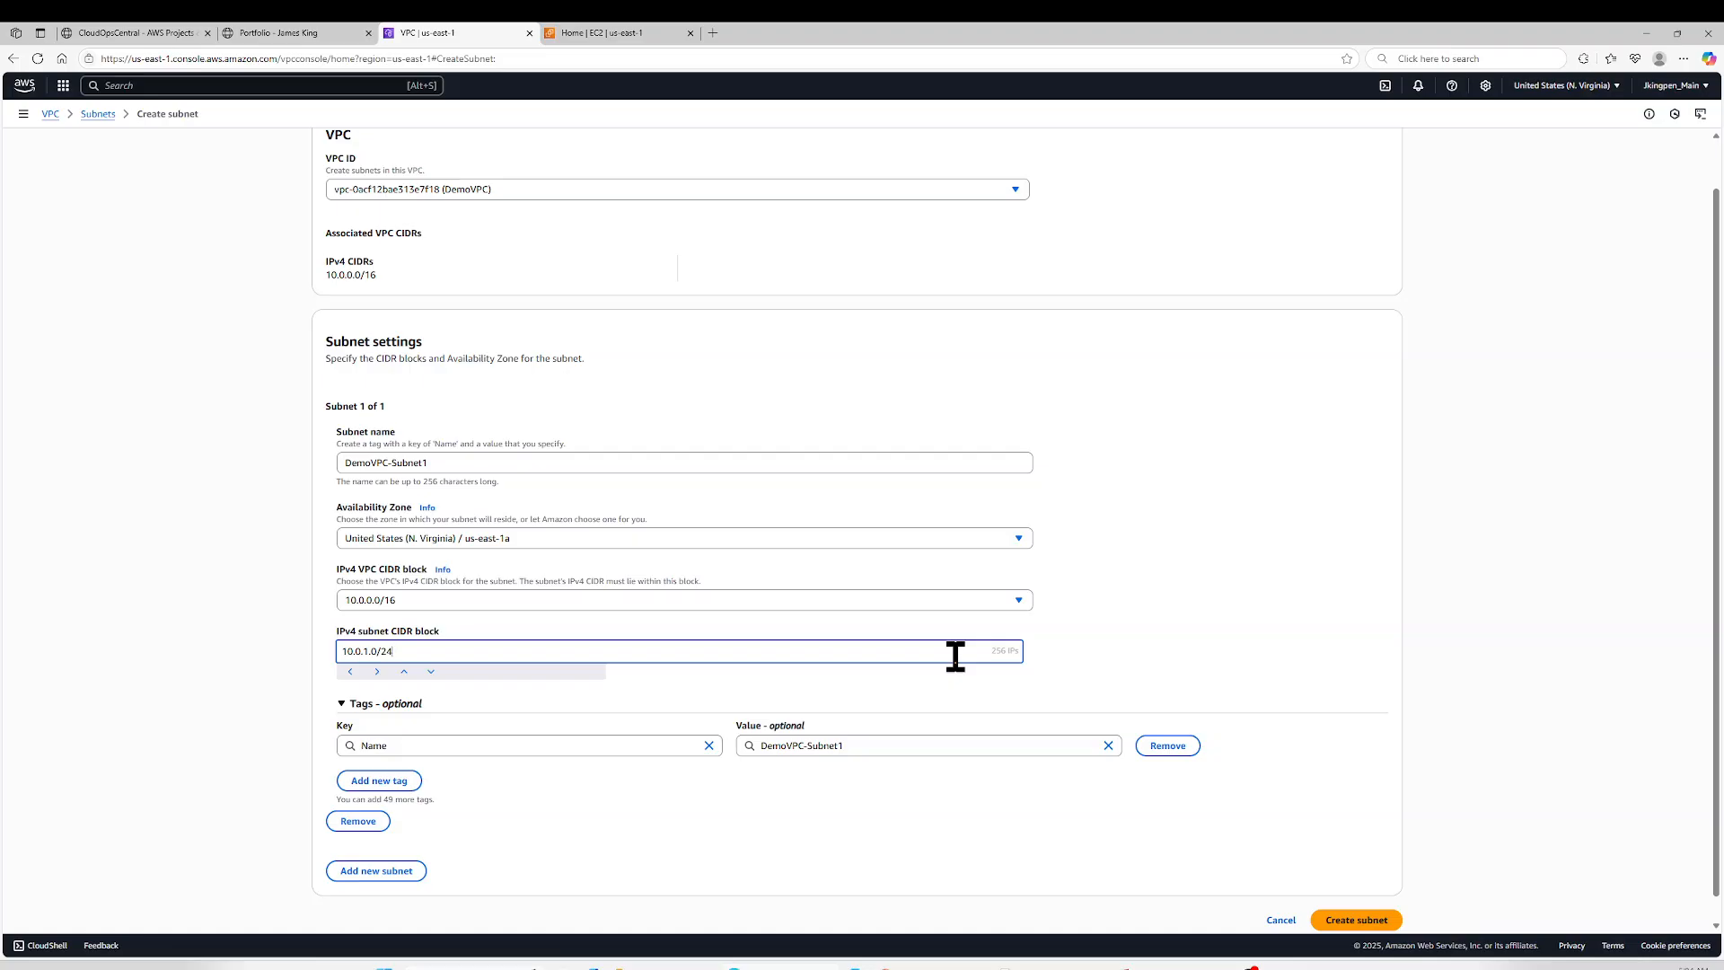
- Try the prefix lengths /25 and /20 in the IPv4 subnet CIDR block, then restore 10.0.1.0/24
key("BackSpace")
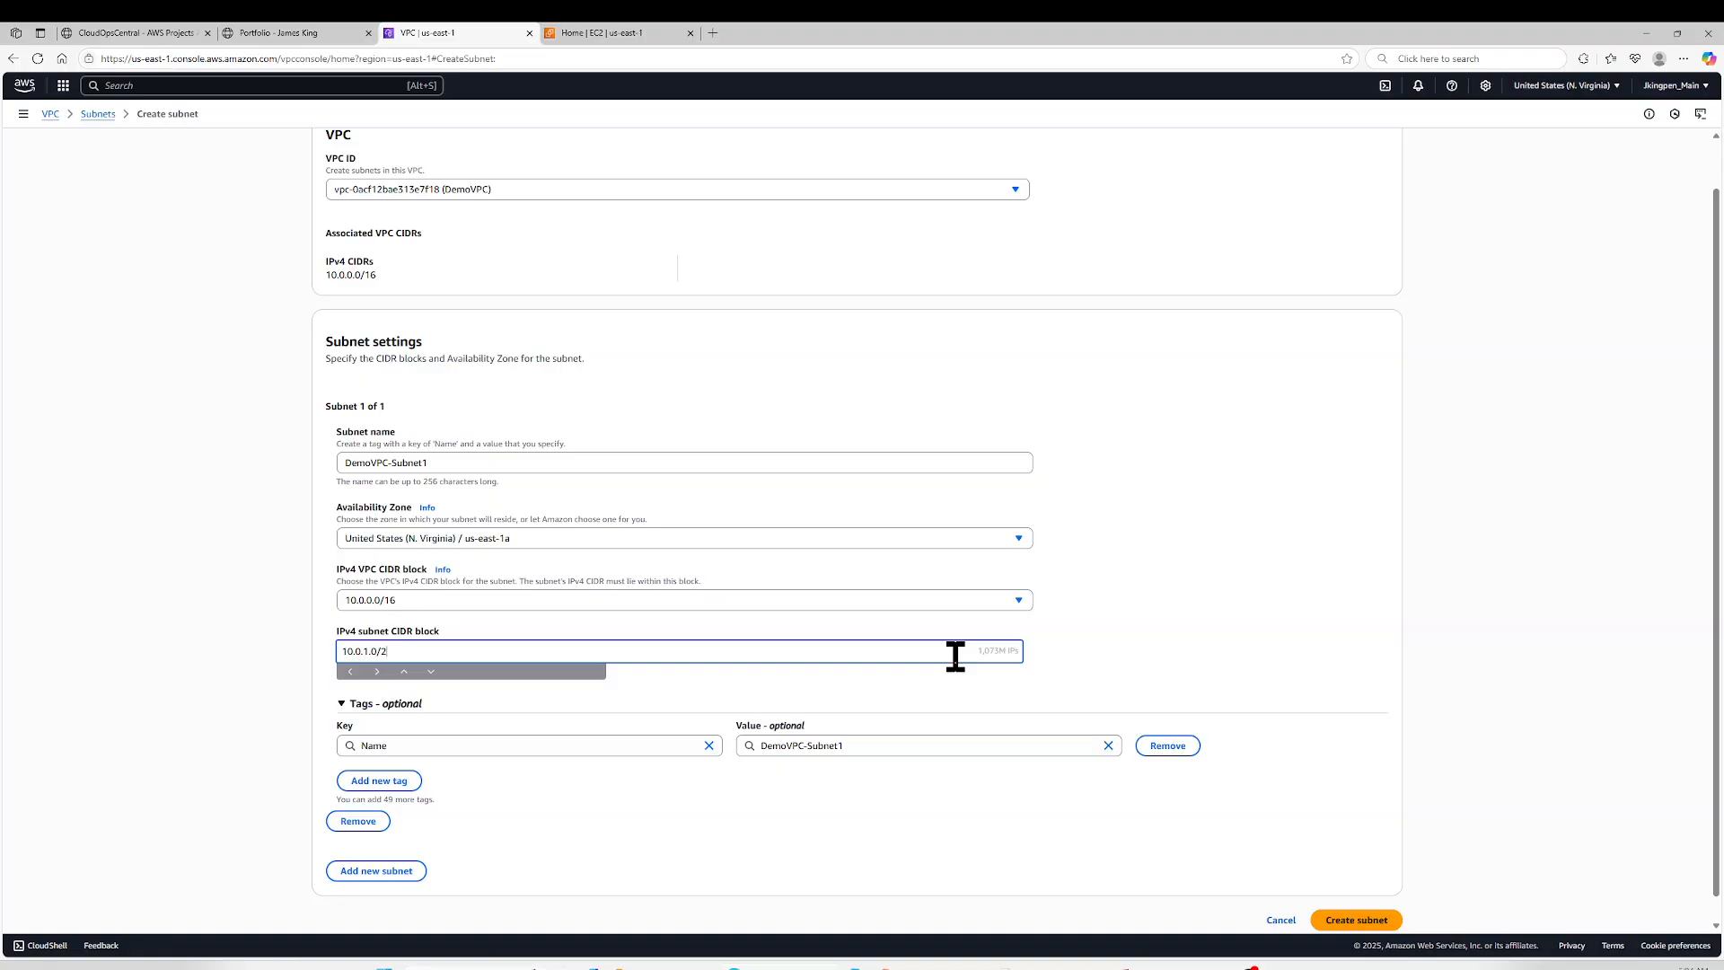
type("5")
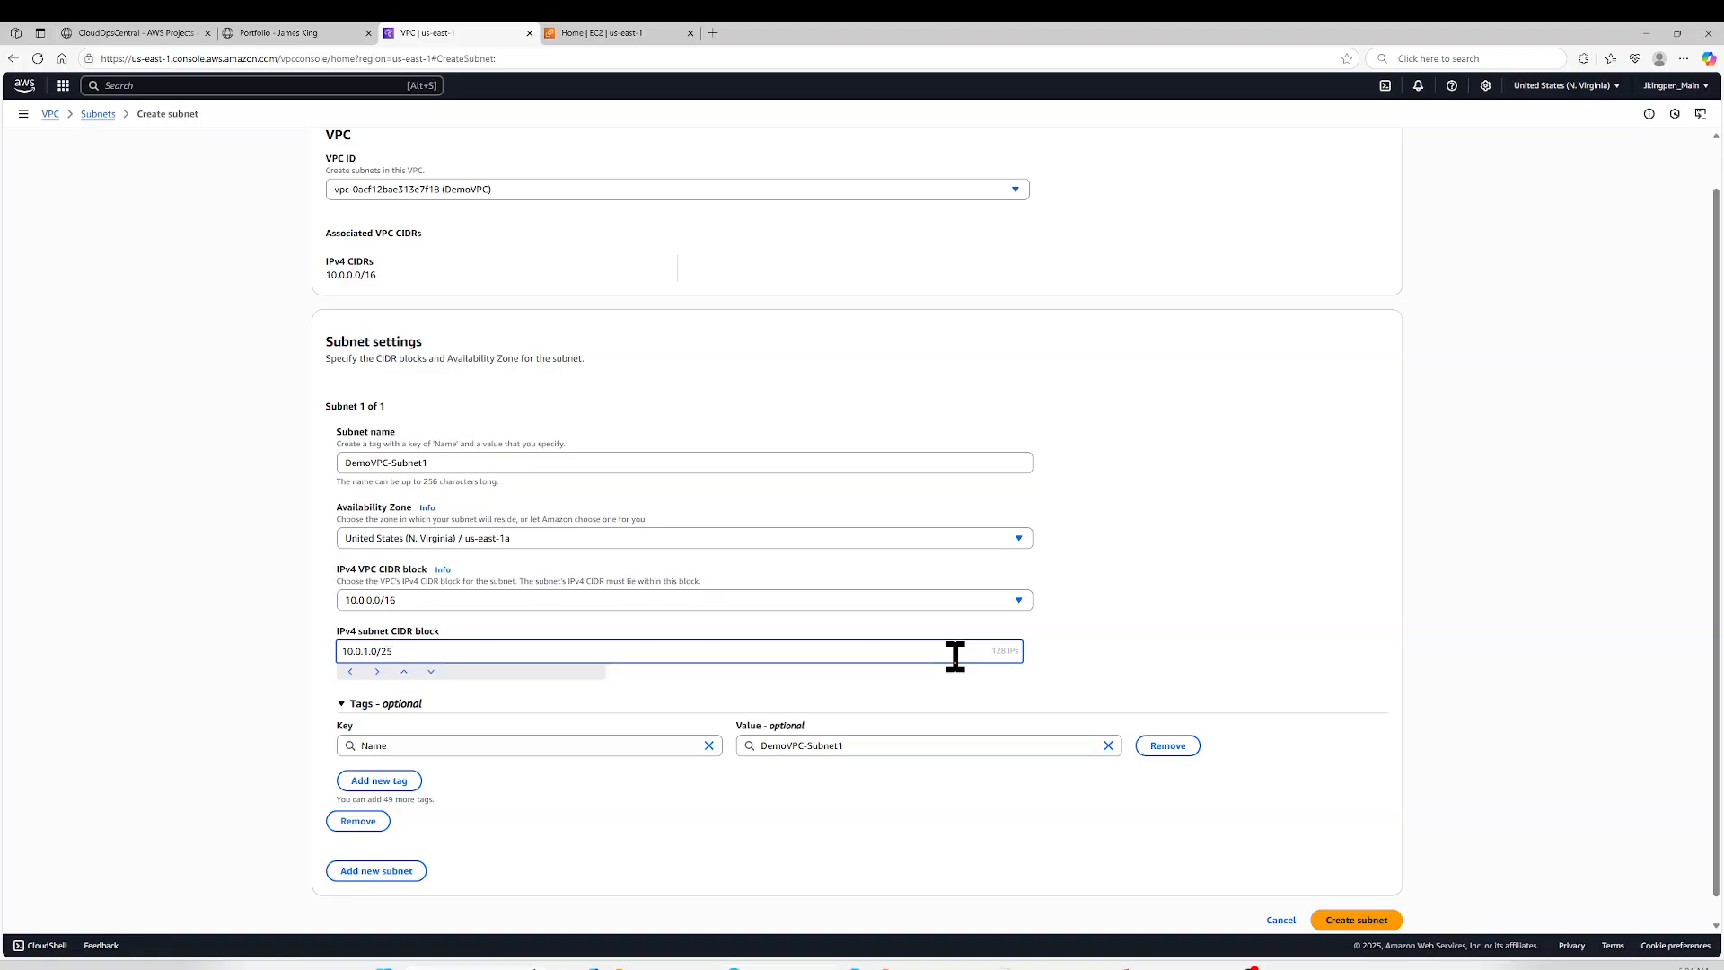
key("BackSpace")
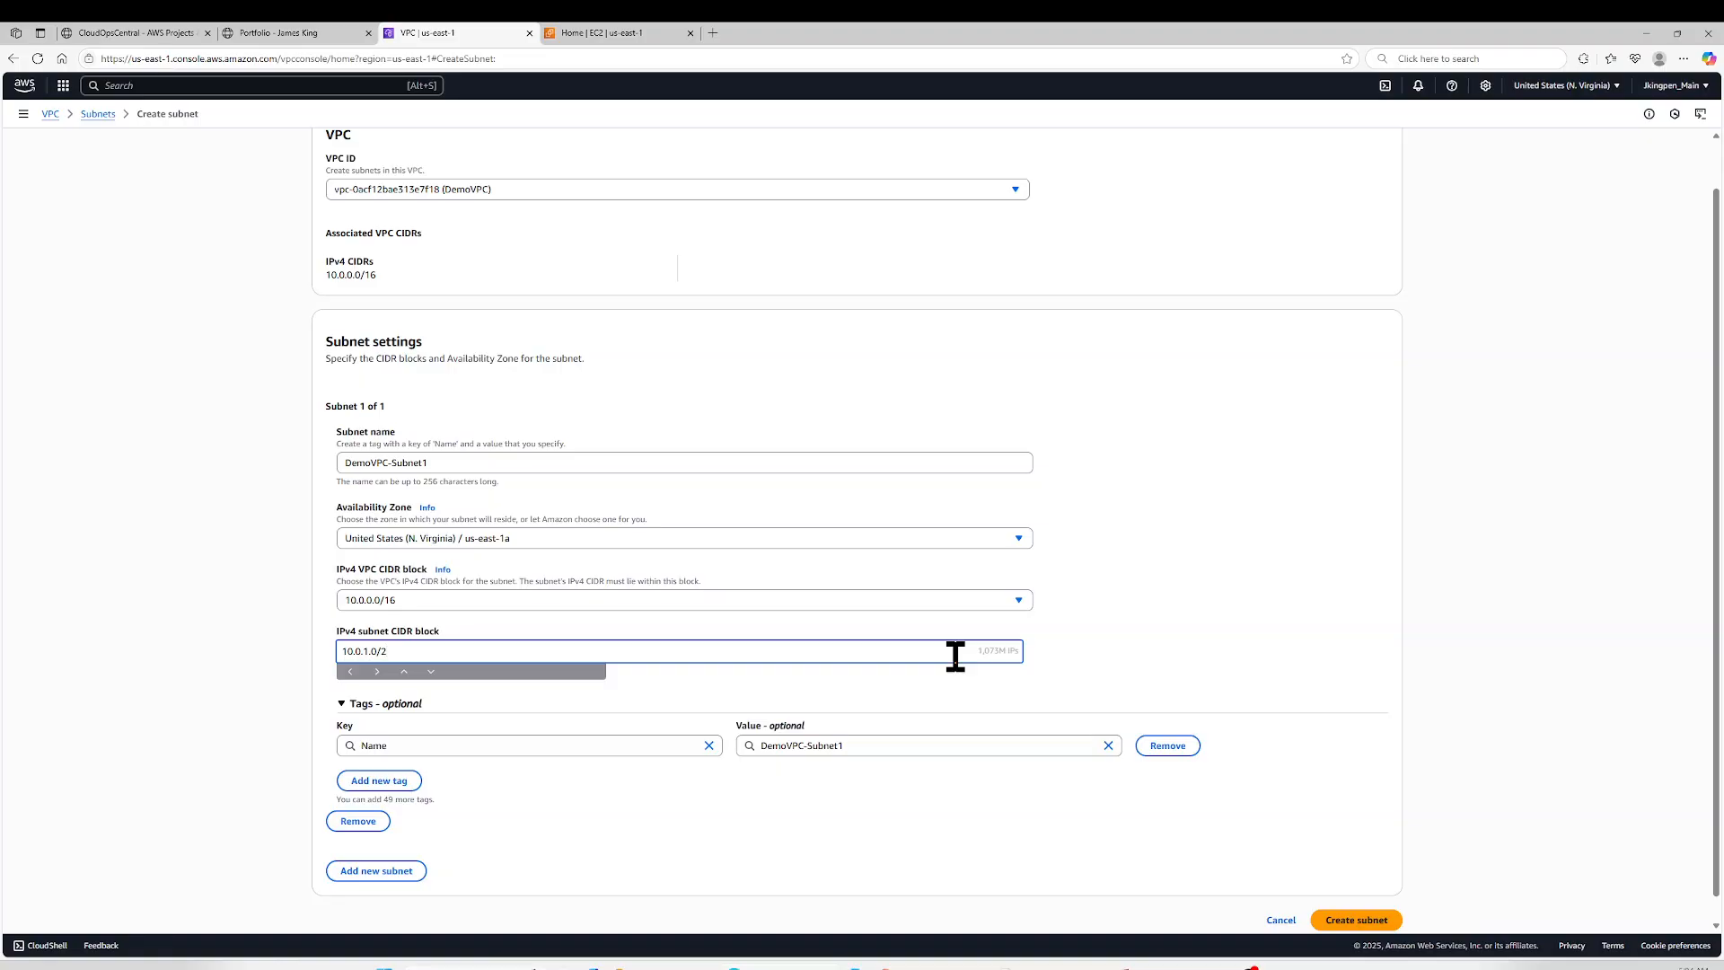
key("BackSpace")
type("20")
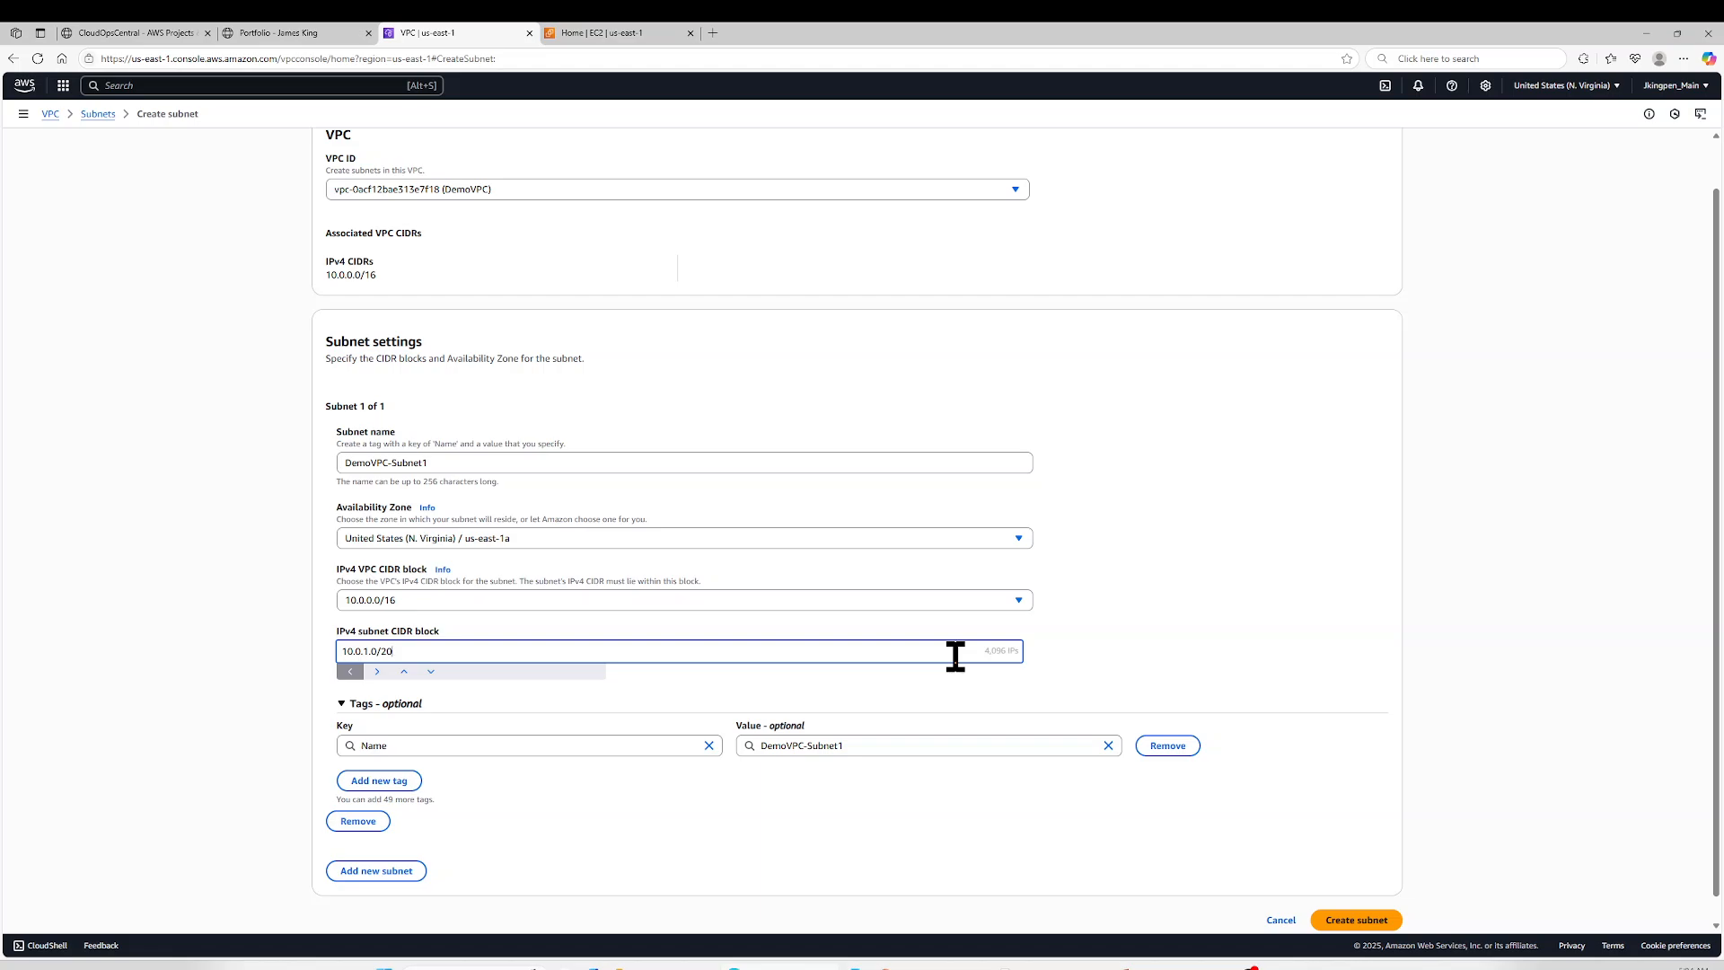
key("BackSpace")
key("BackSpace")
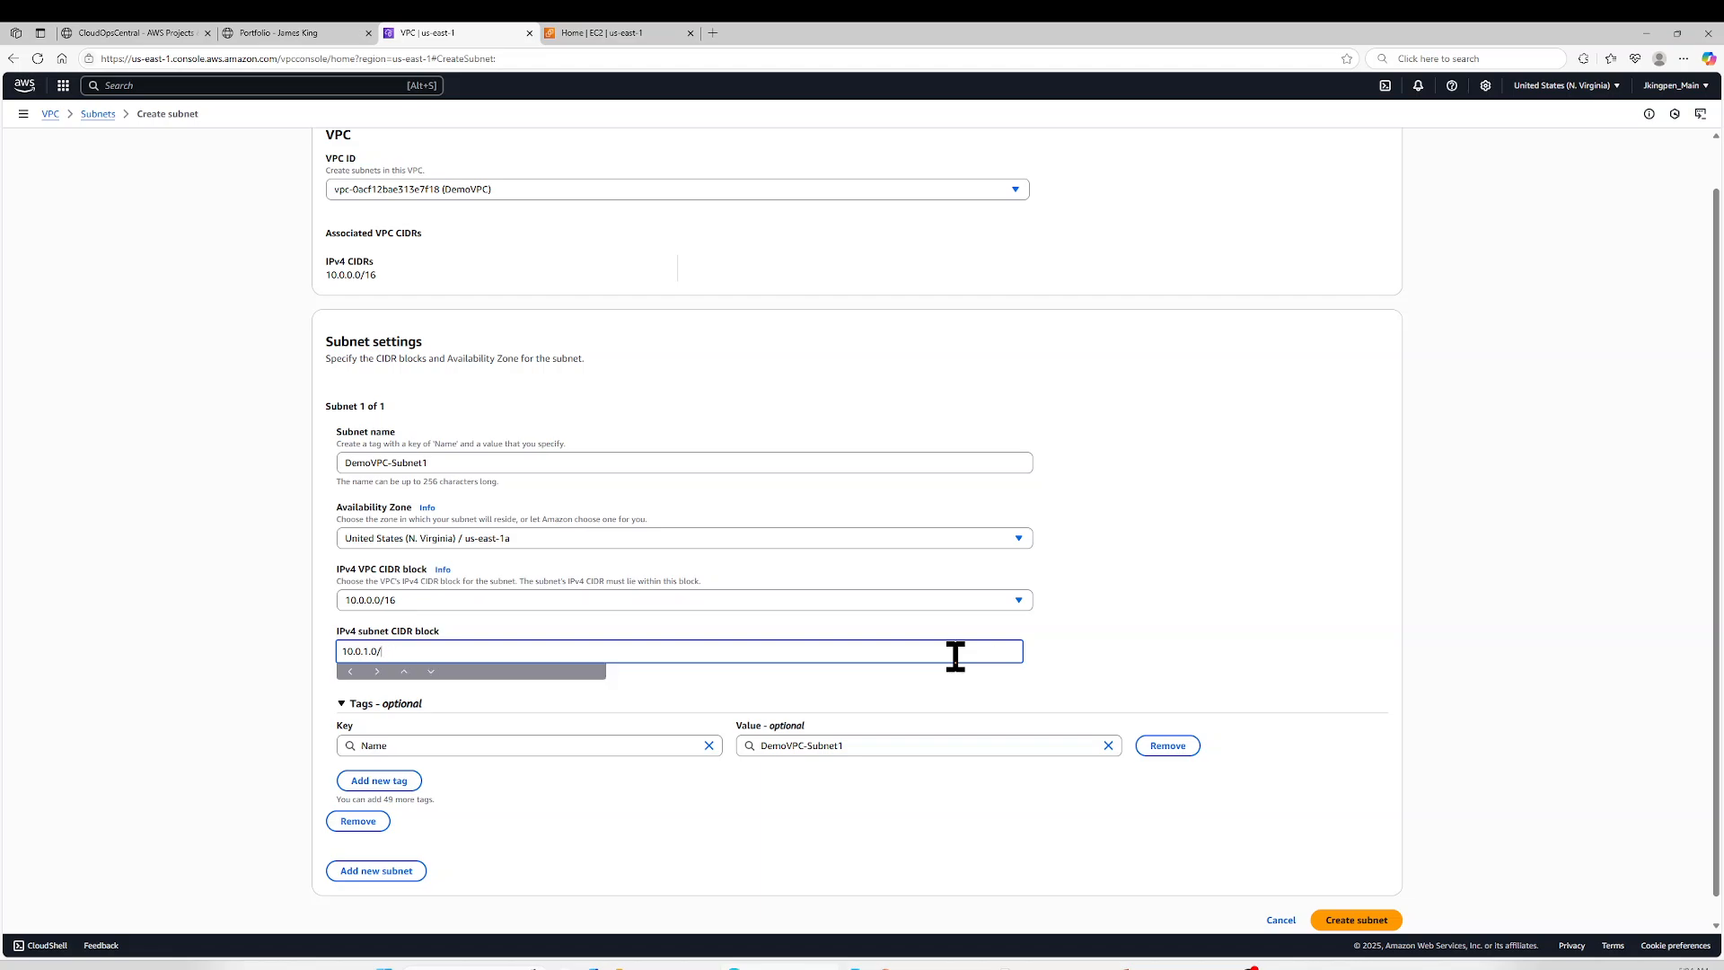
type("24")
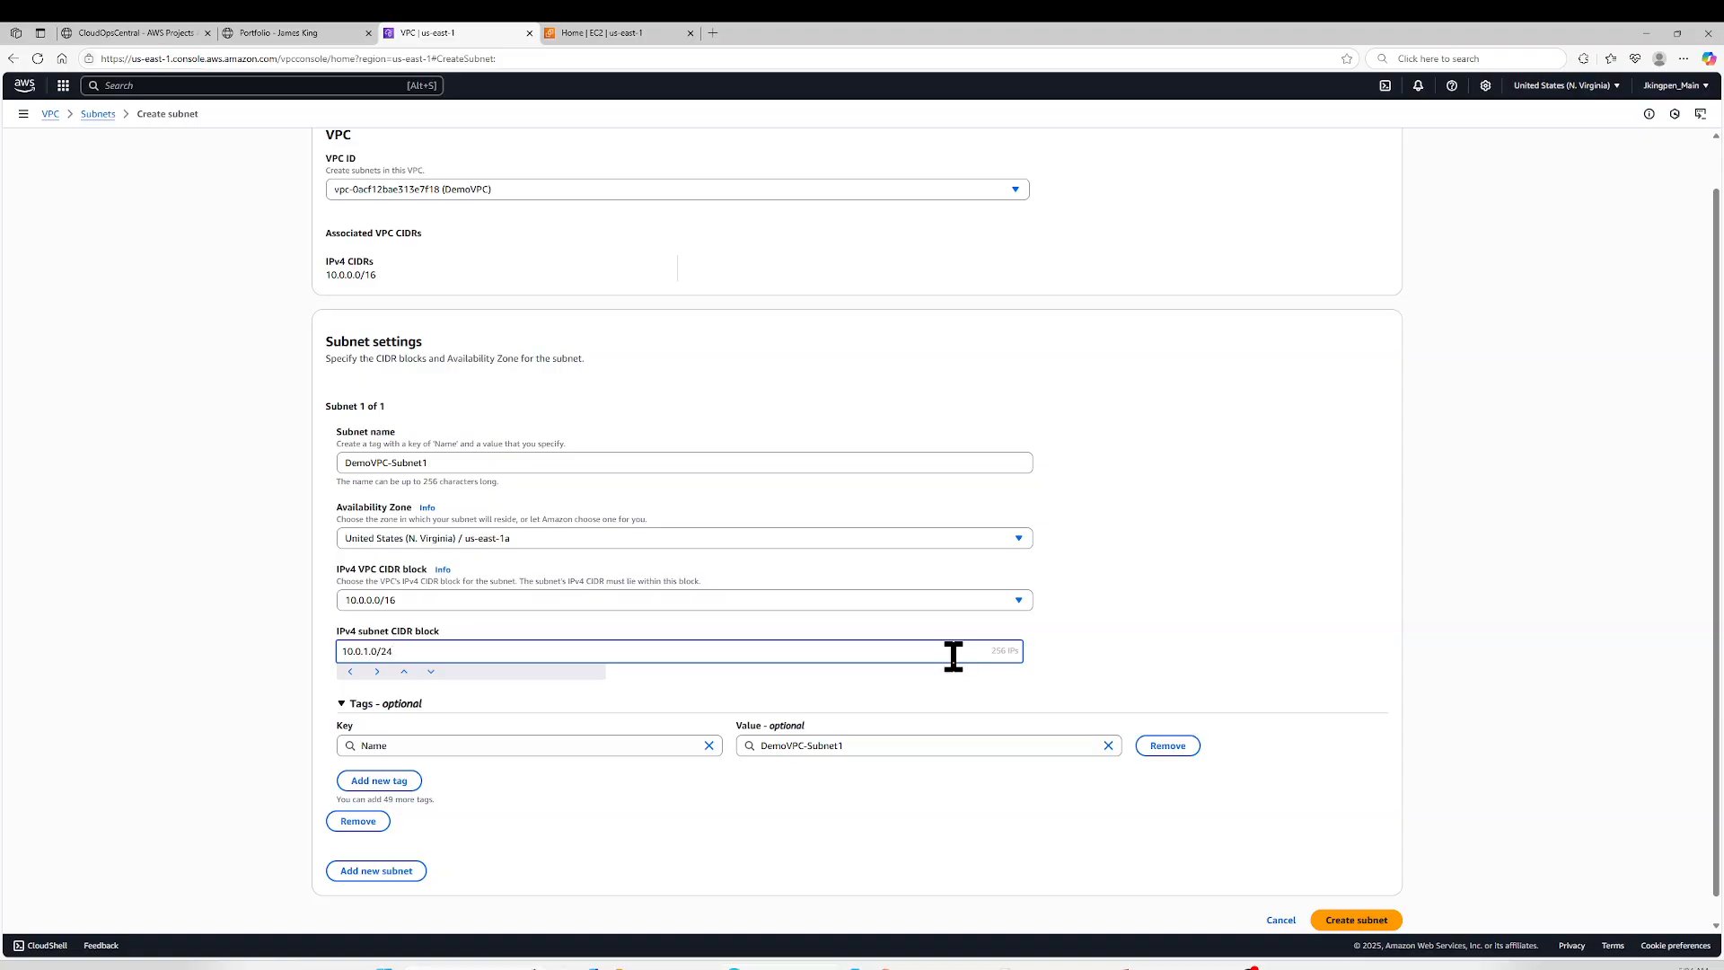
scroll(916, 639, "down", 1)
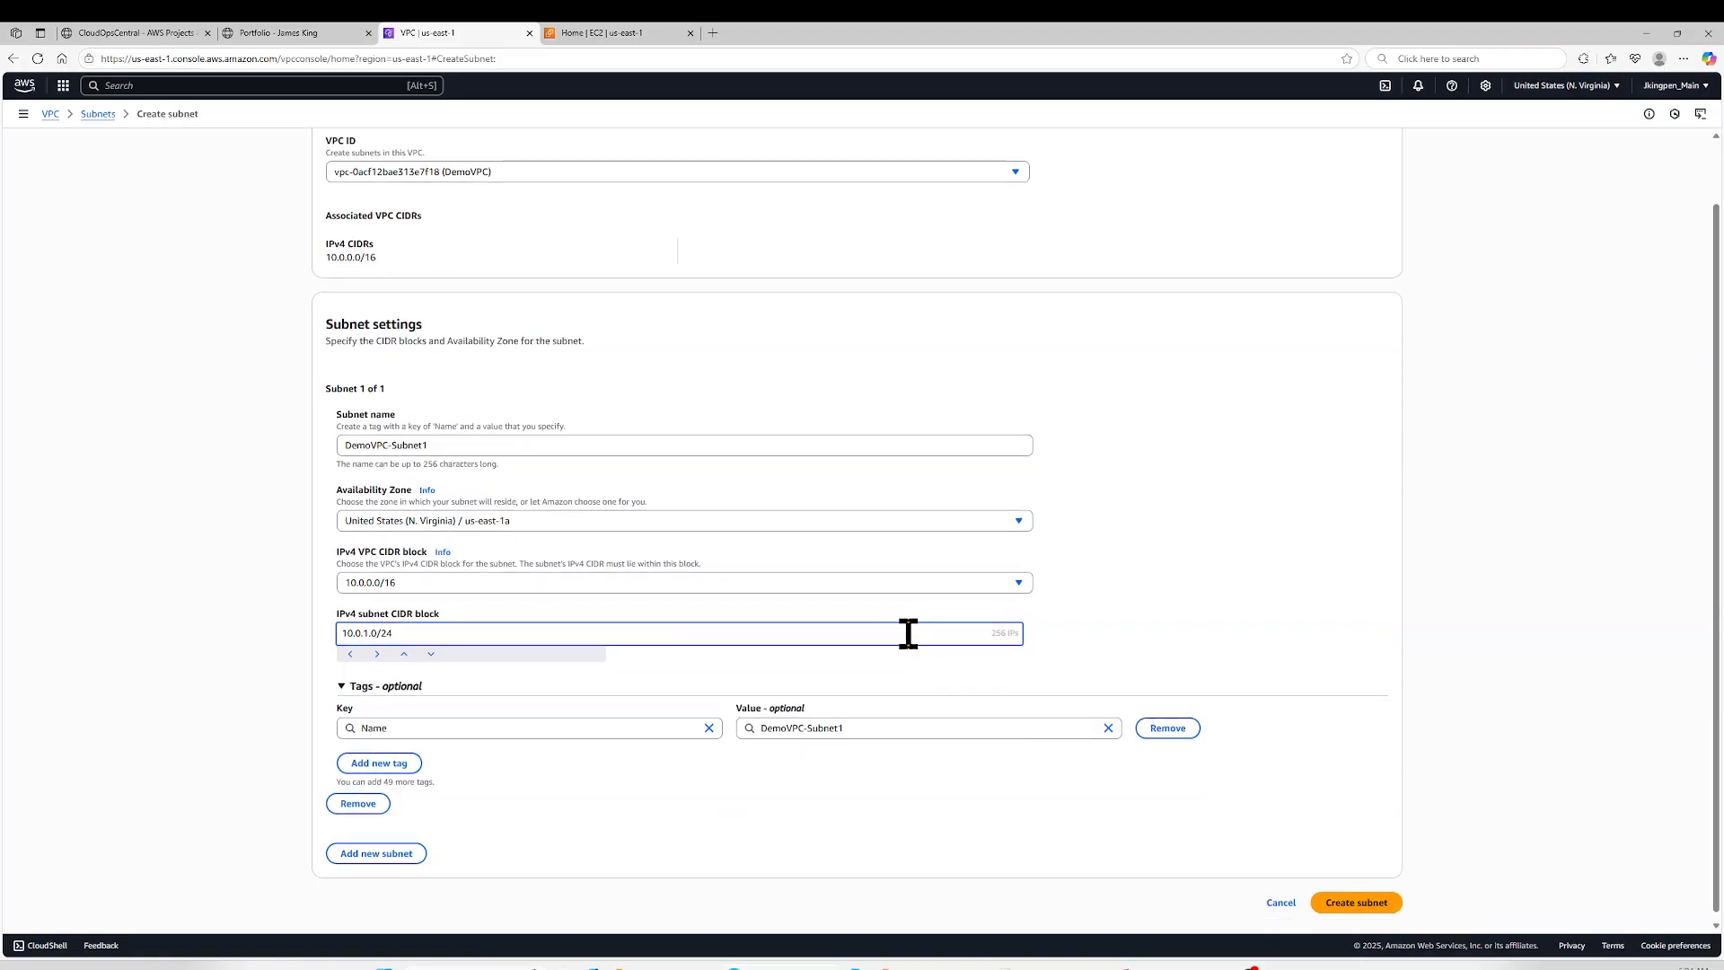
- Add a second subnet to the form and set its IPv4 subnet CIDR block to 10.0.2.0/24
double_click(541, 627)
triple_click(540, 627)
key("ctrl+c")
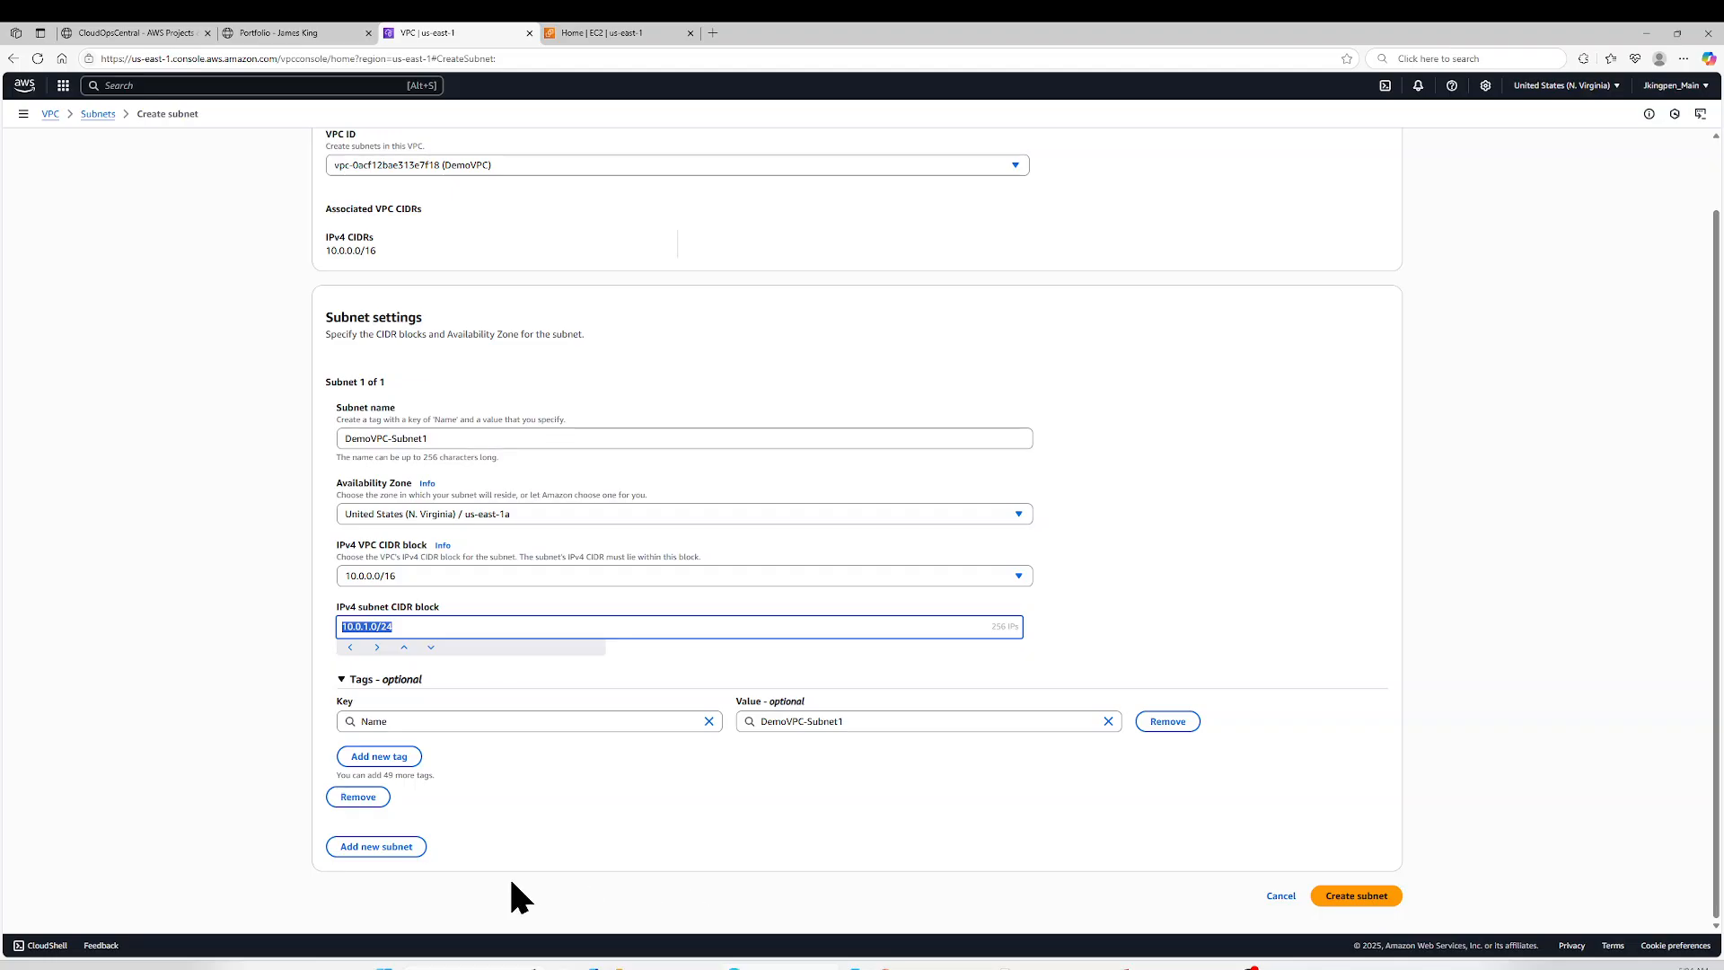
left_click(384, 848)
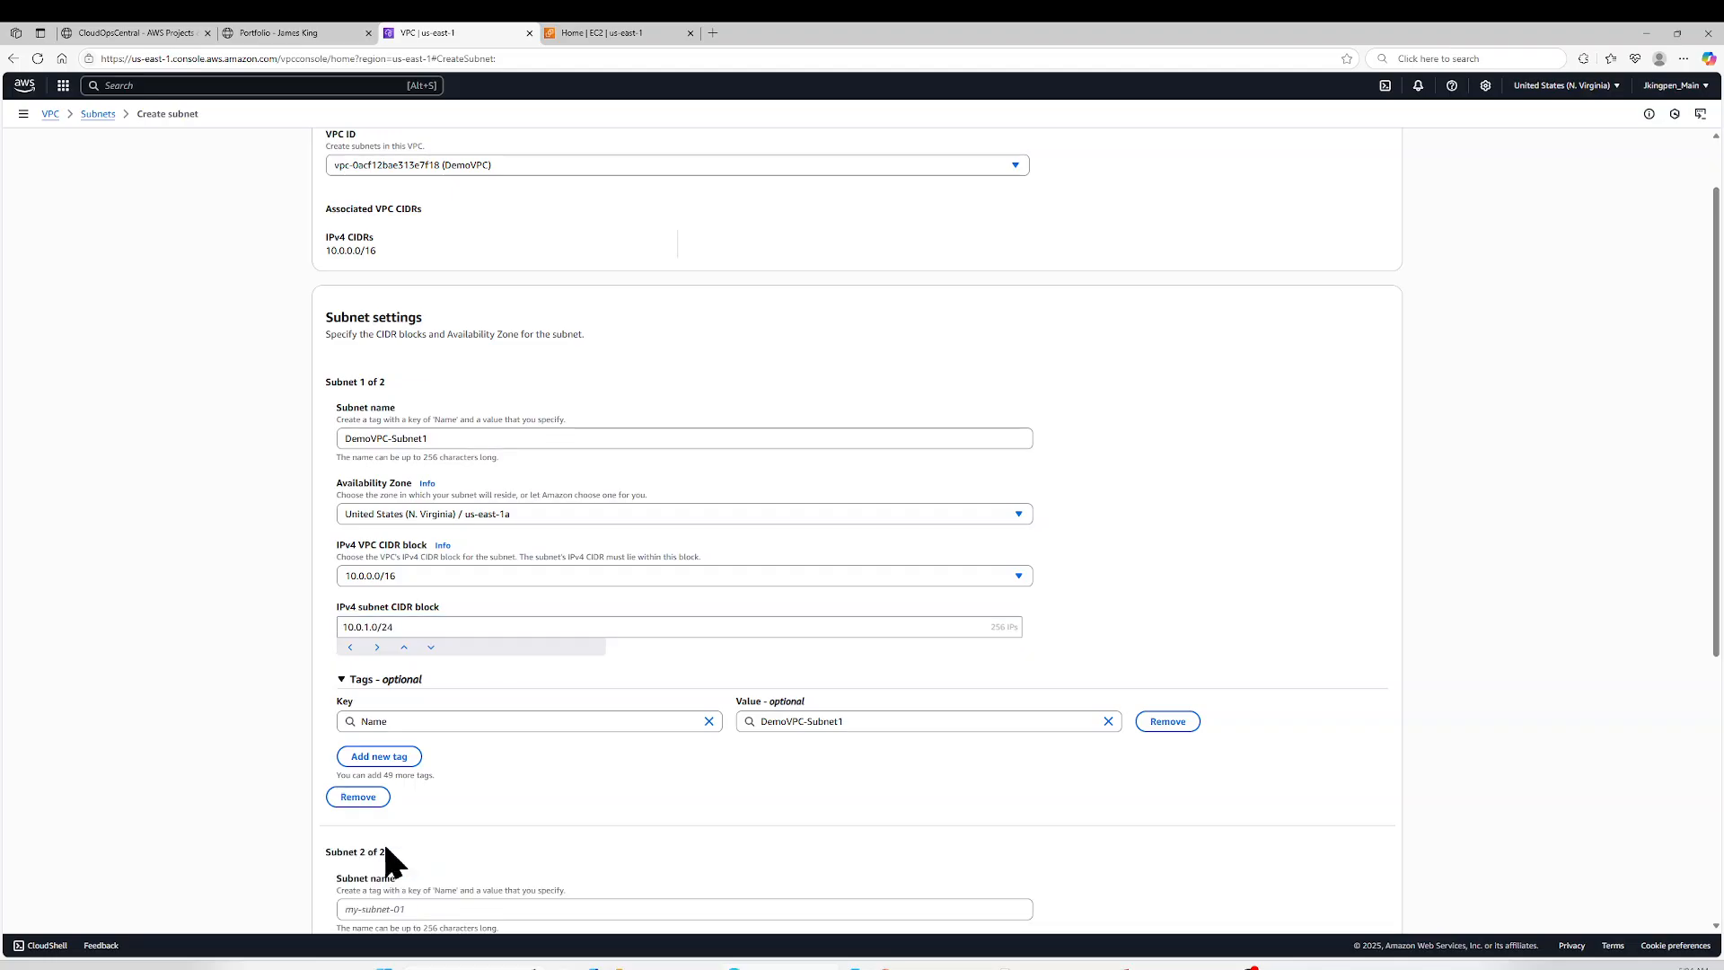
scroll(507, 763, "down", 3)
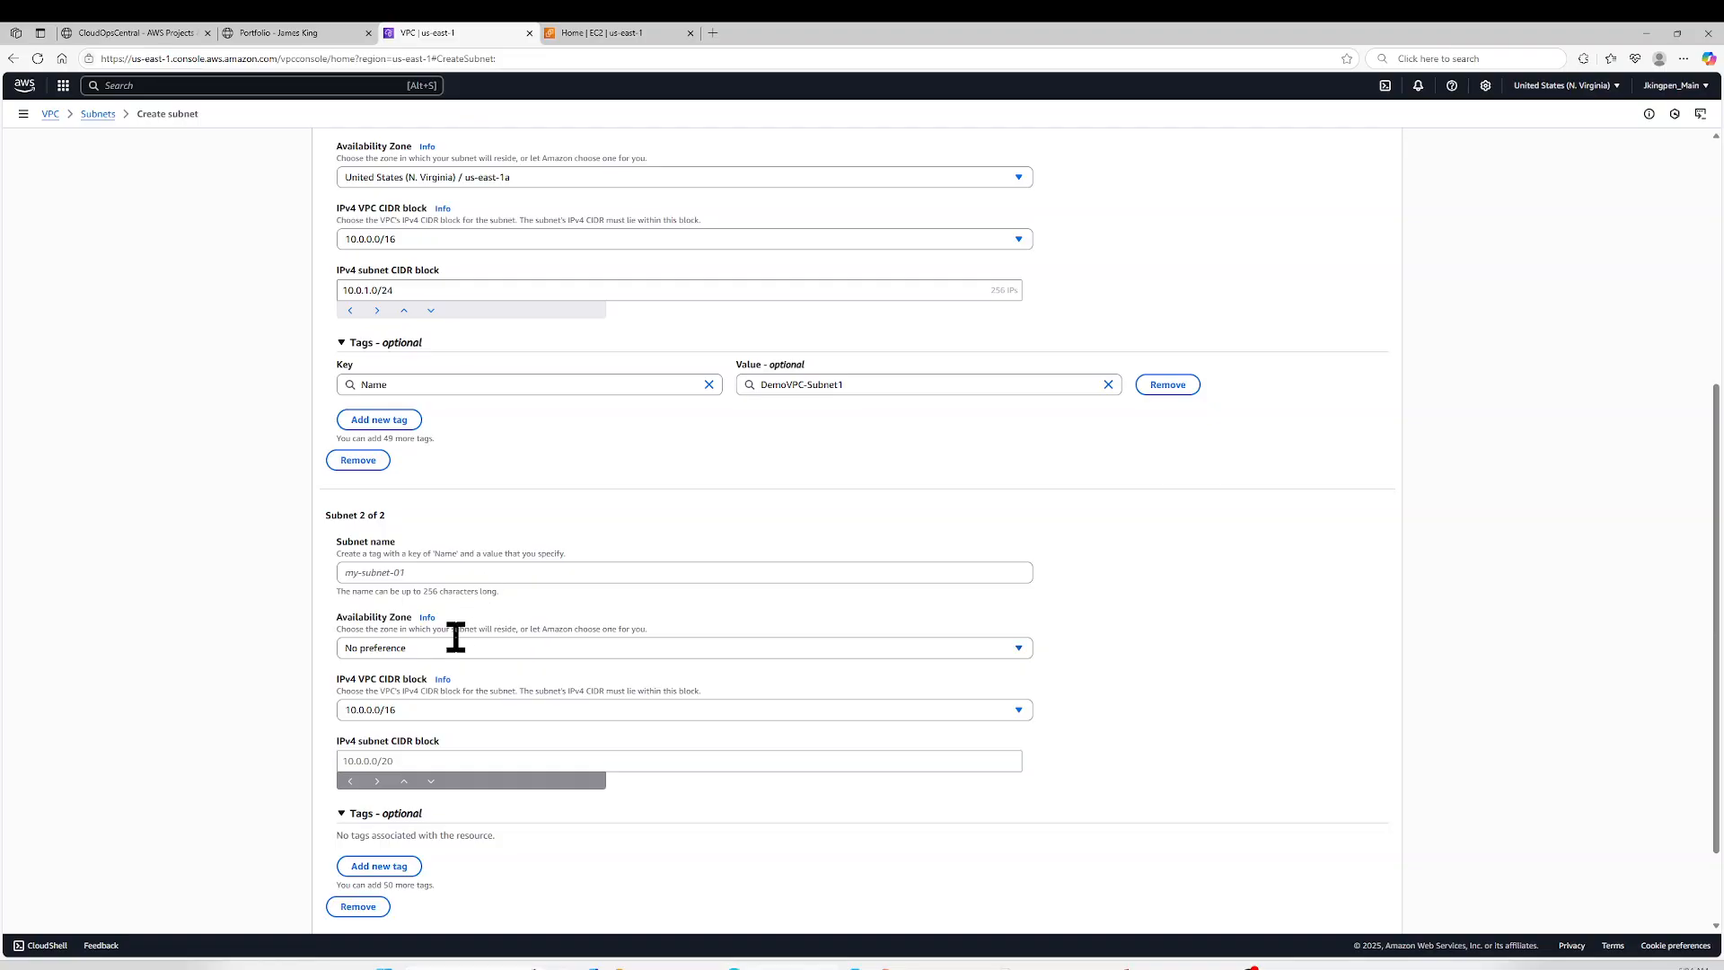
left_click(423, 763)
key("ctrl+v")
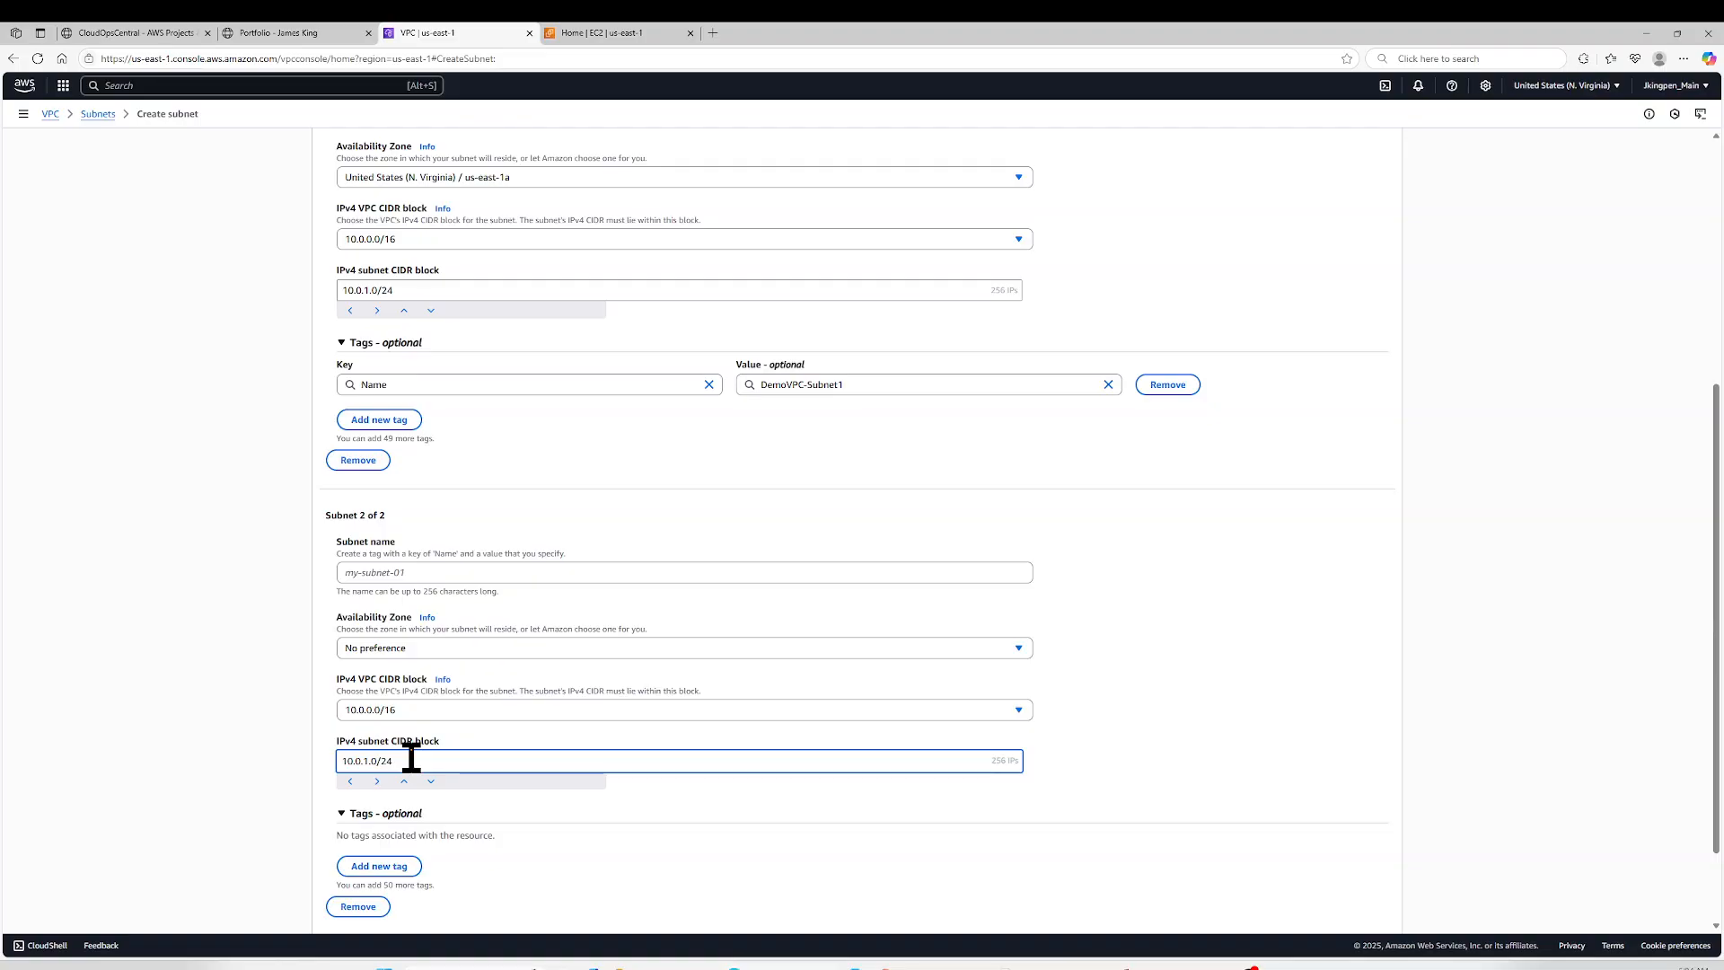
key("BackSpace")
type("2")
- Name the second subnet DemoVPC-Subnet2 and place it in Availability Zone us-east-1b
scroll(413, 644, "up", 4)
scroll(480, 192, "up", 1)
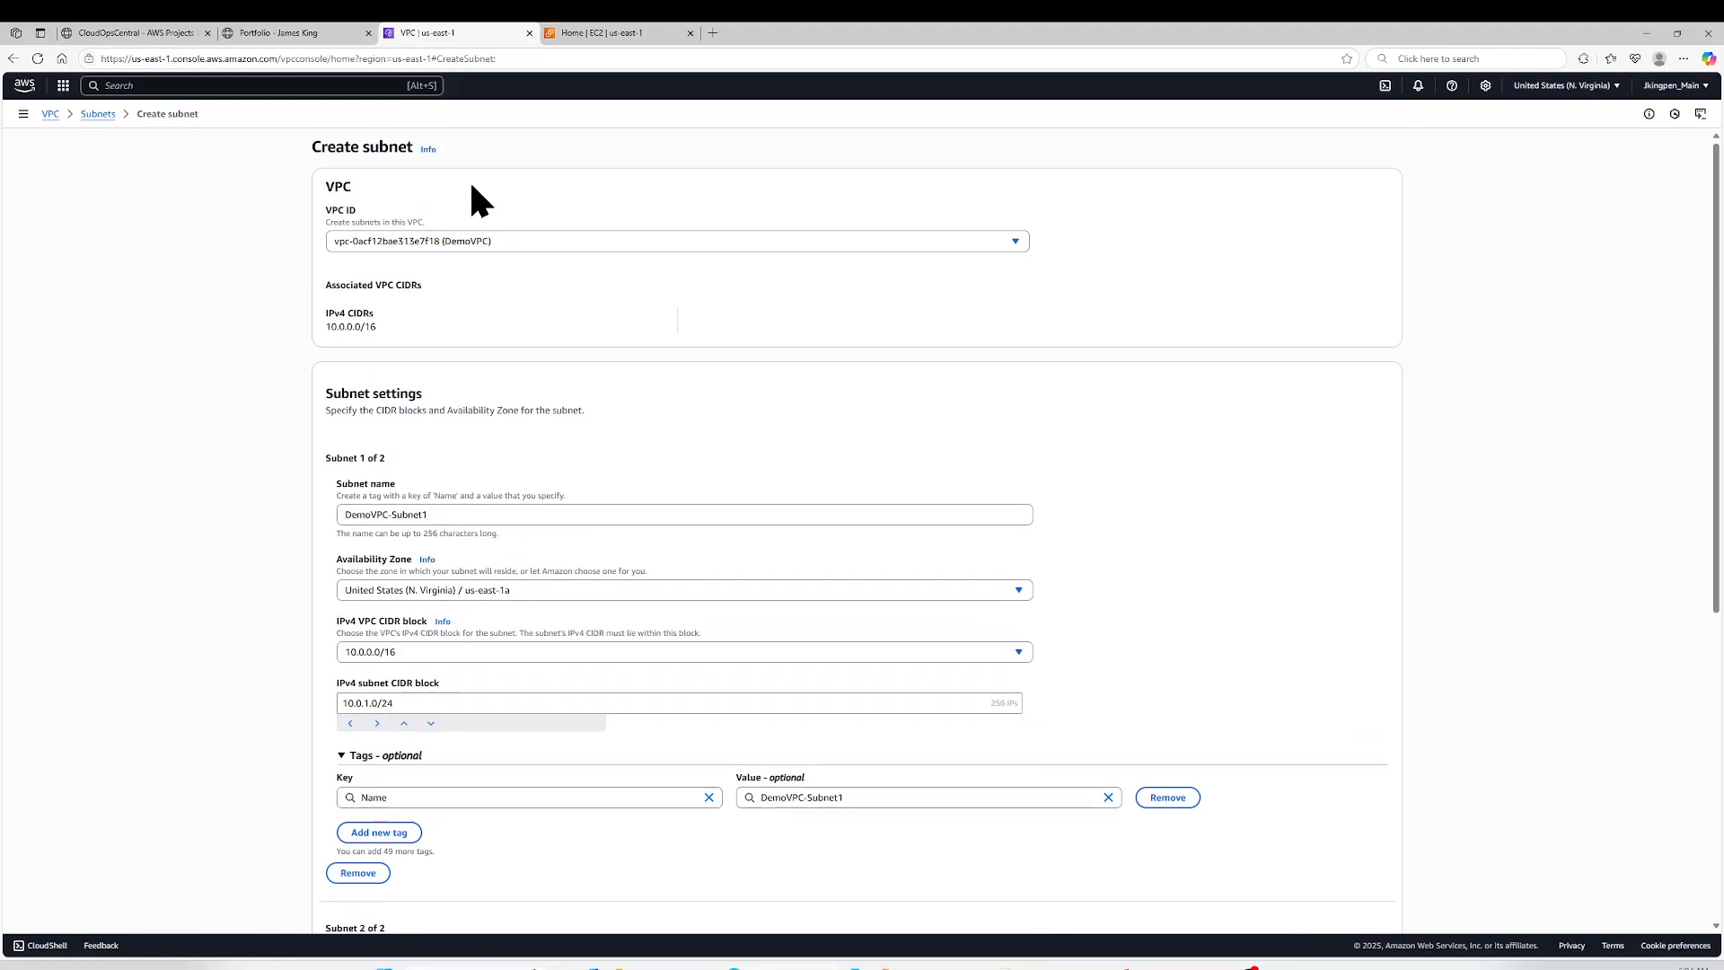
triple_click(456, 520)
key("ctrl+c")
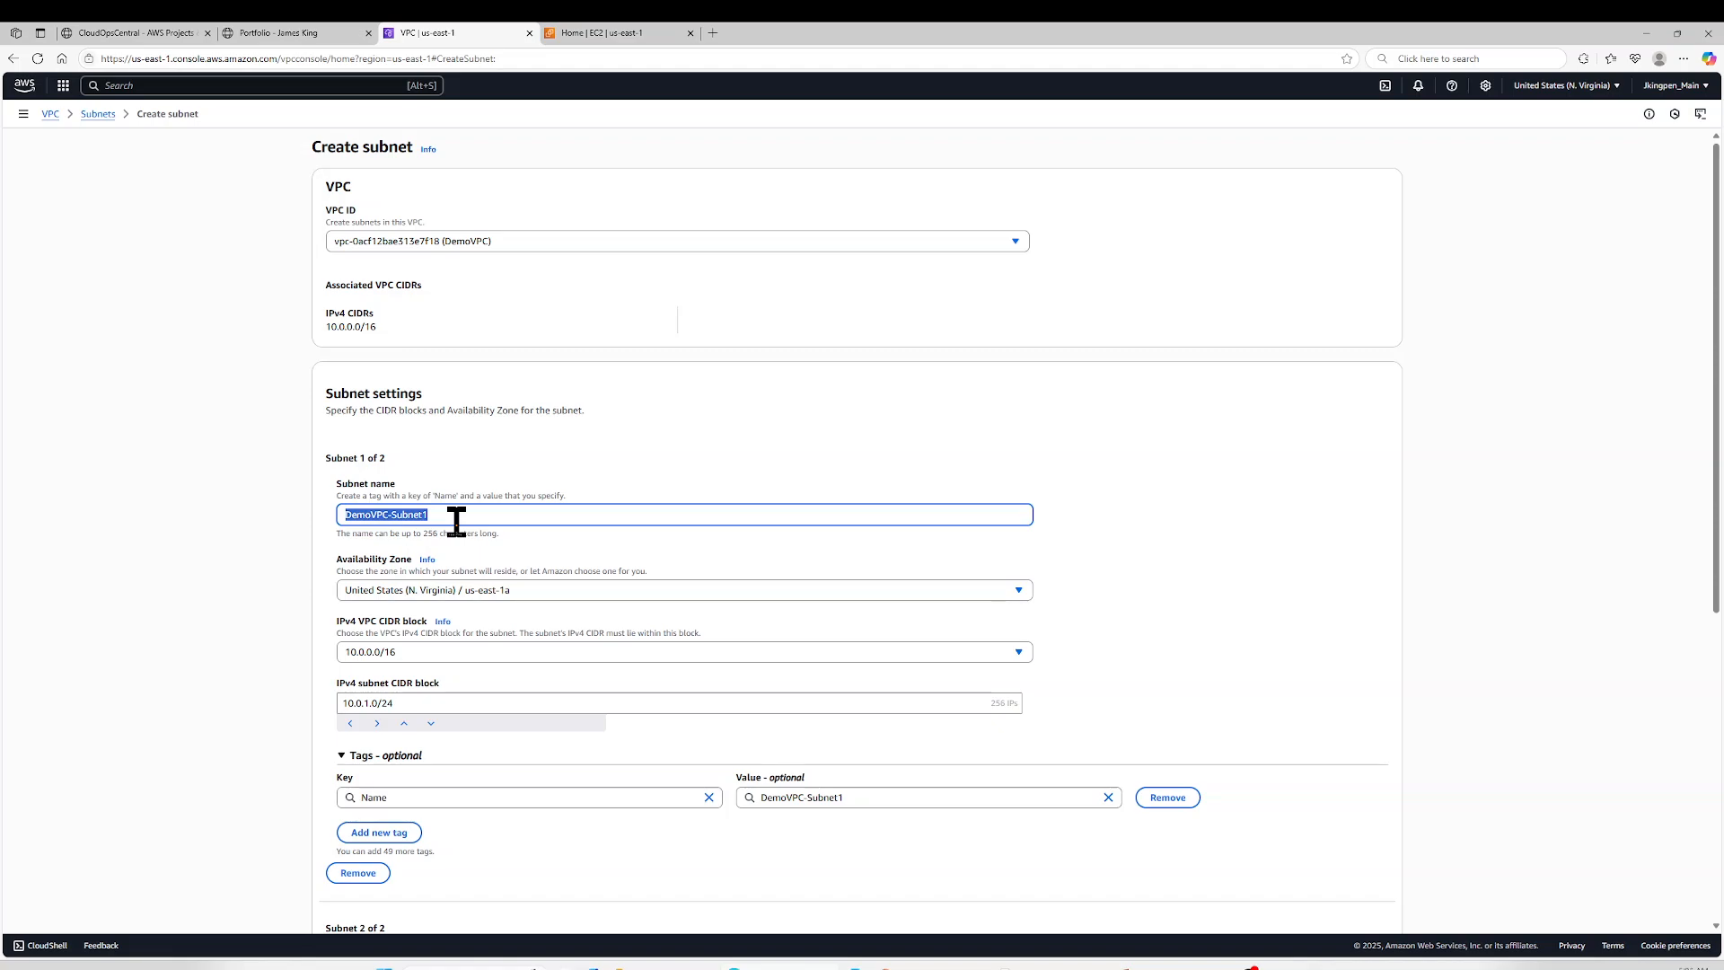
scroll(457, 521, "down", 5)
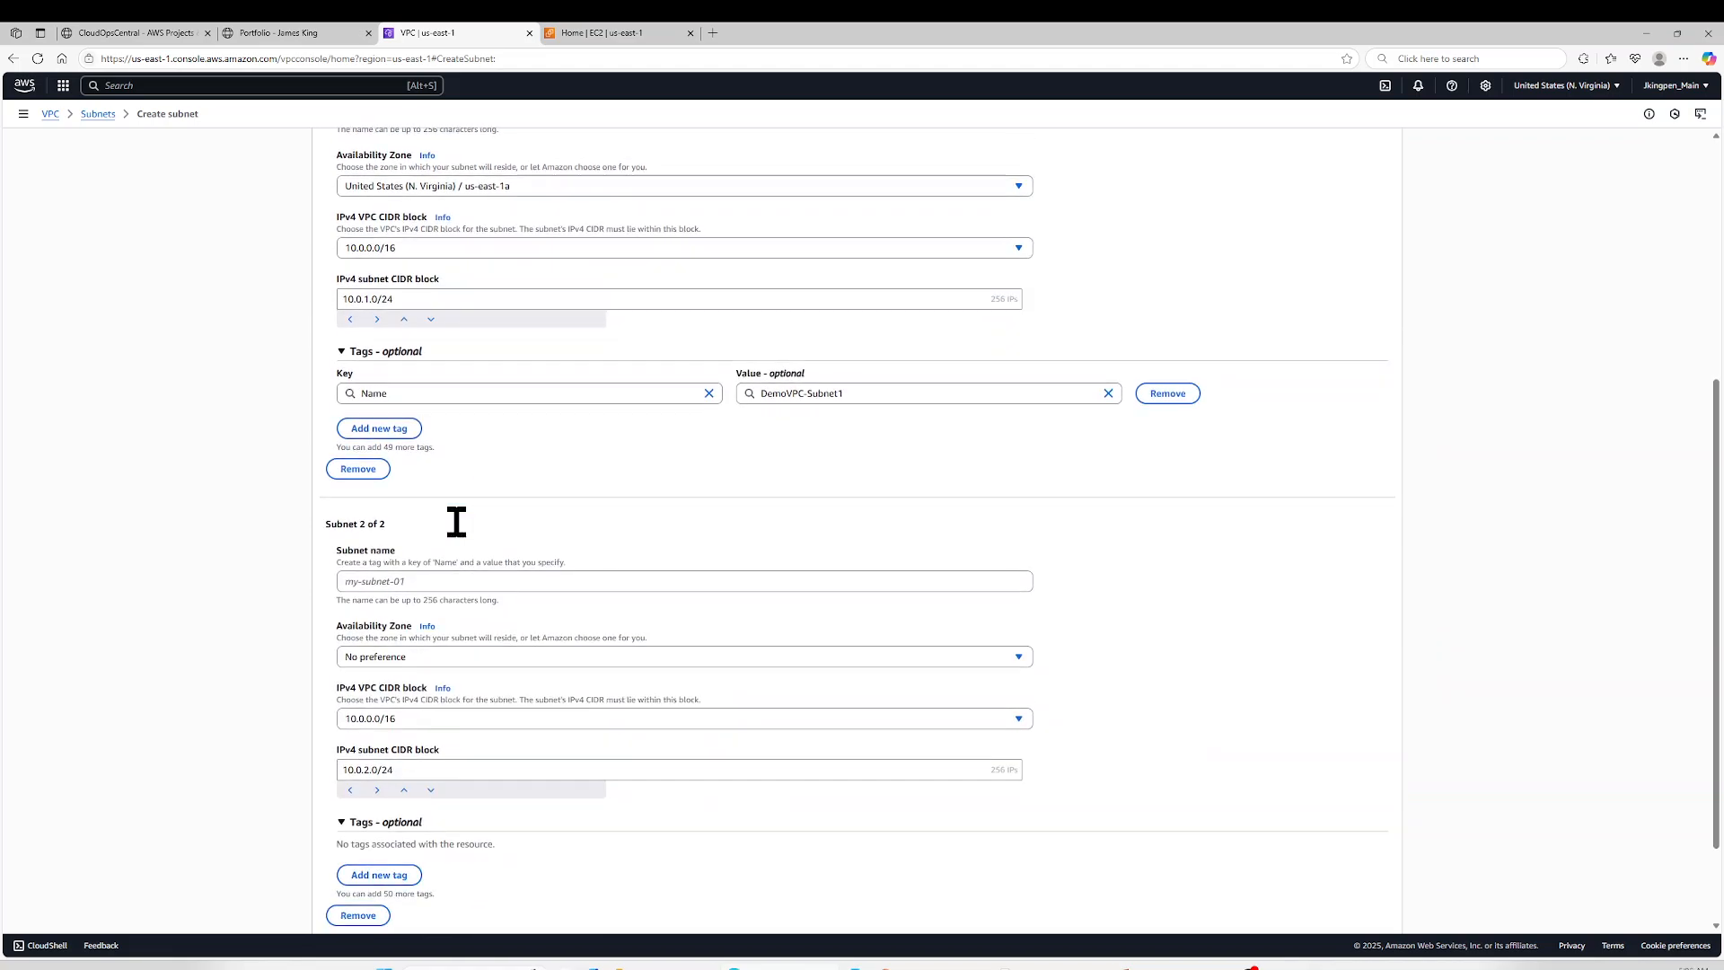
left_click(454, 578)
key("ctrl+v")
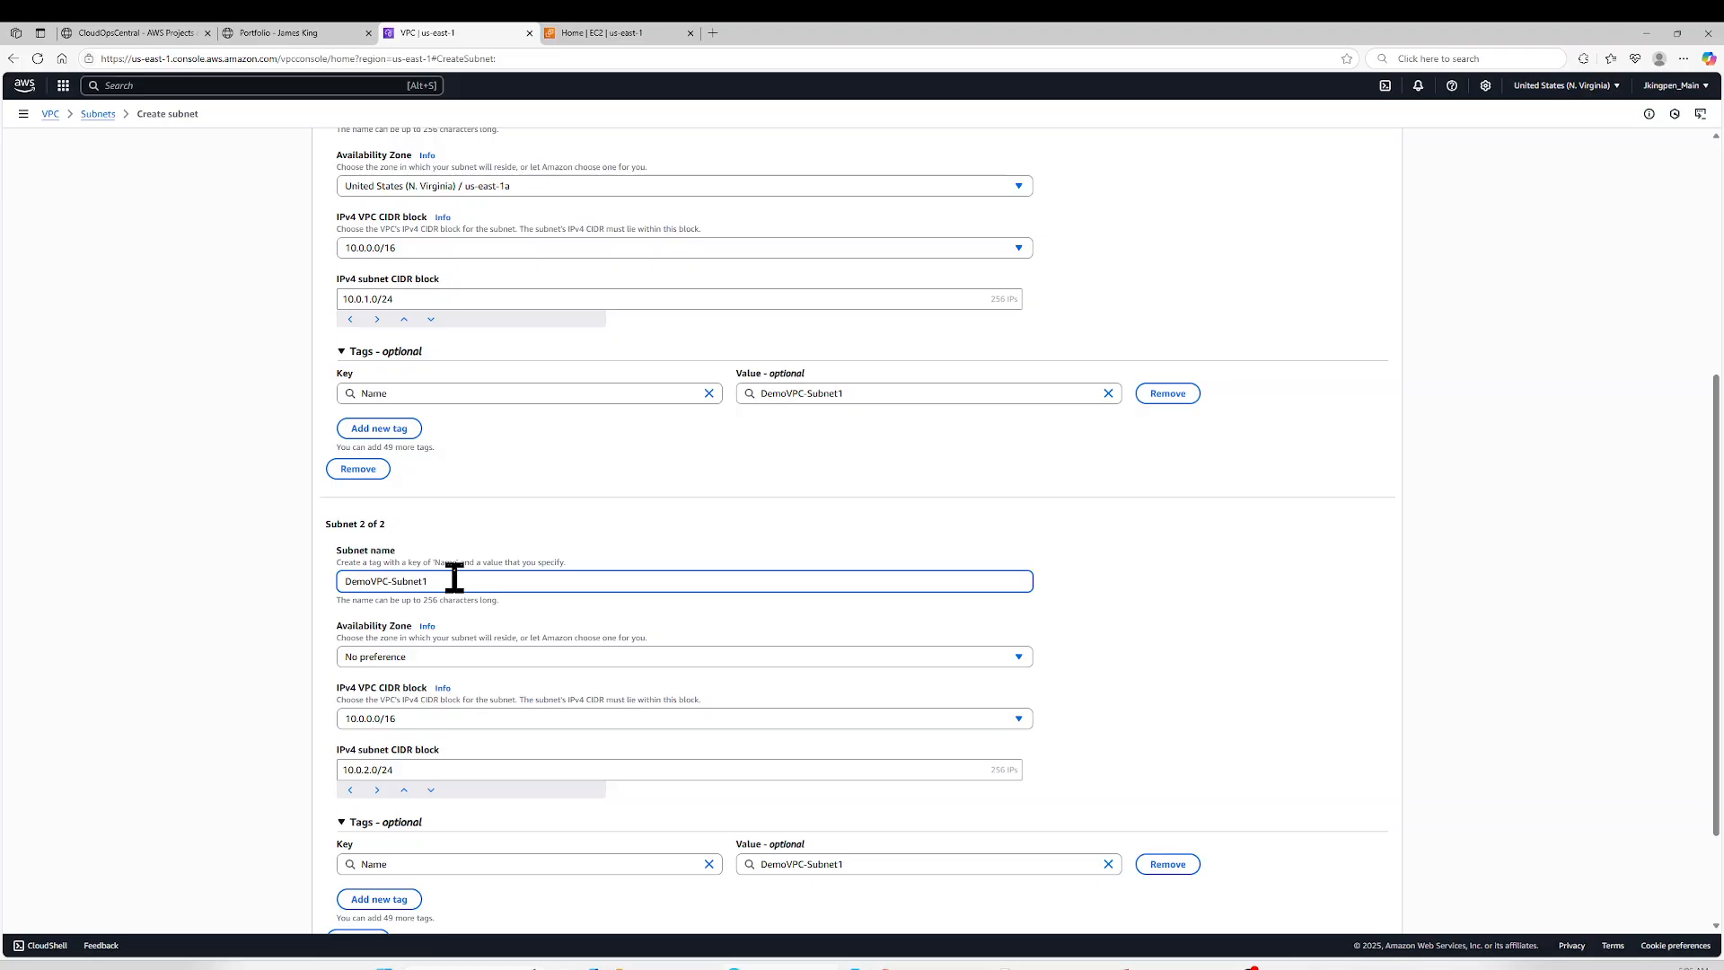
type("2")
left_click(473, 658)
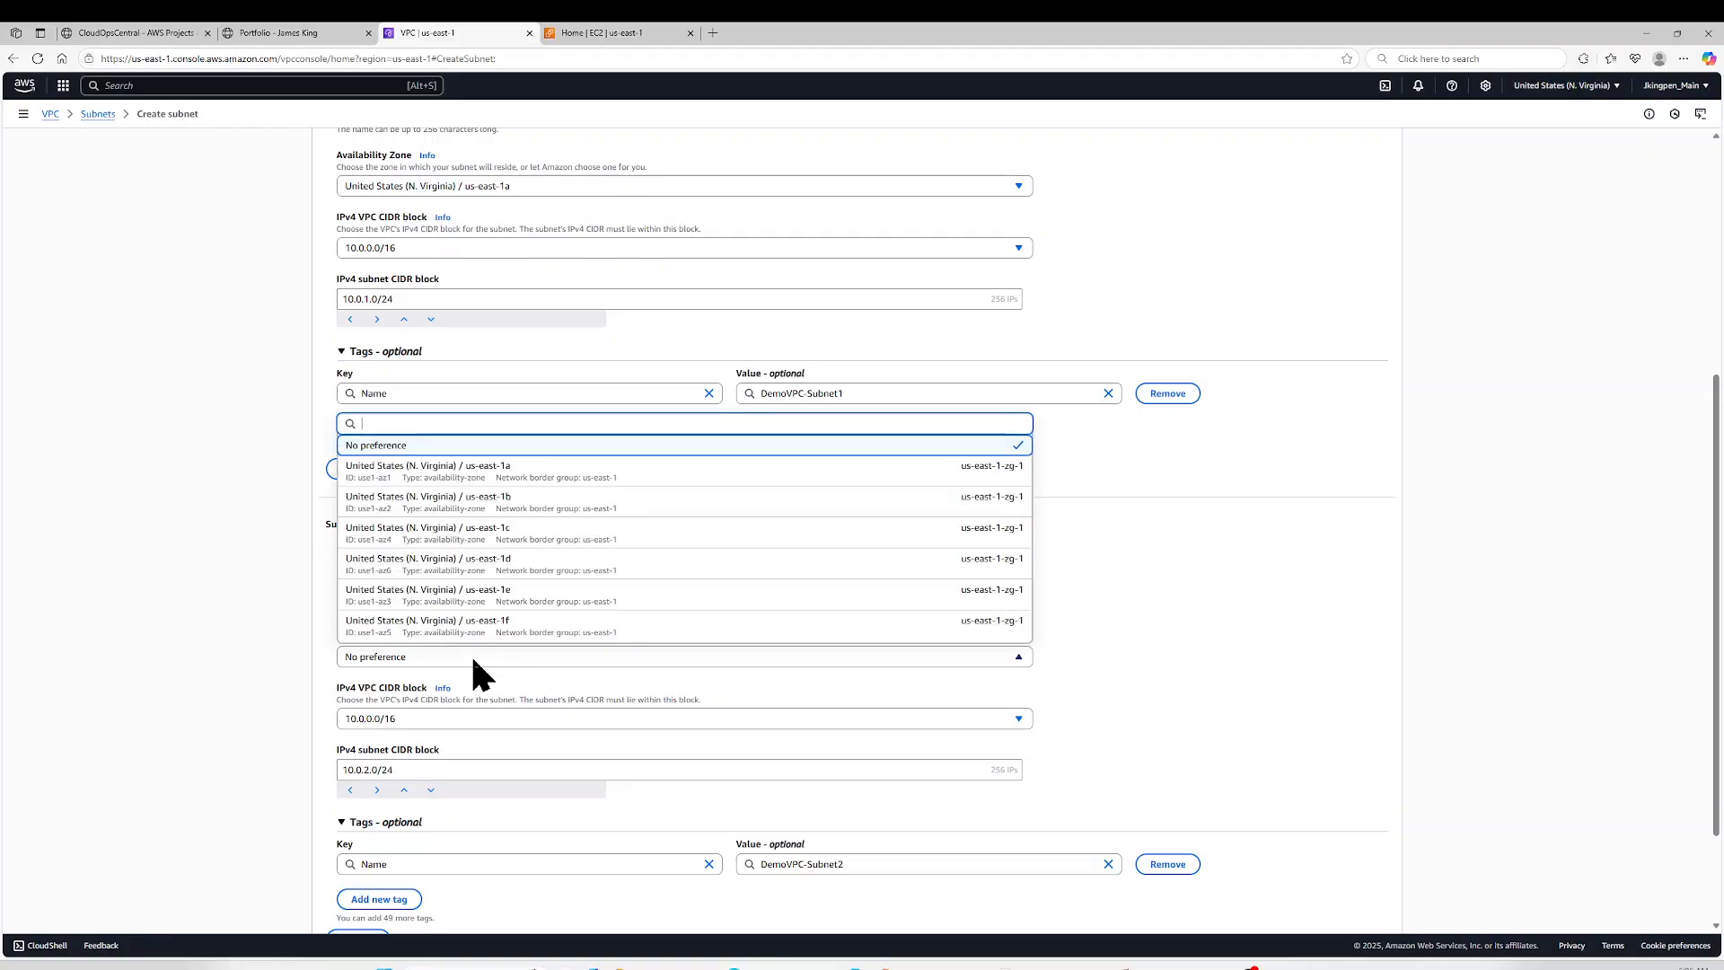
left_click(527, 503)
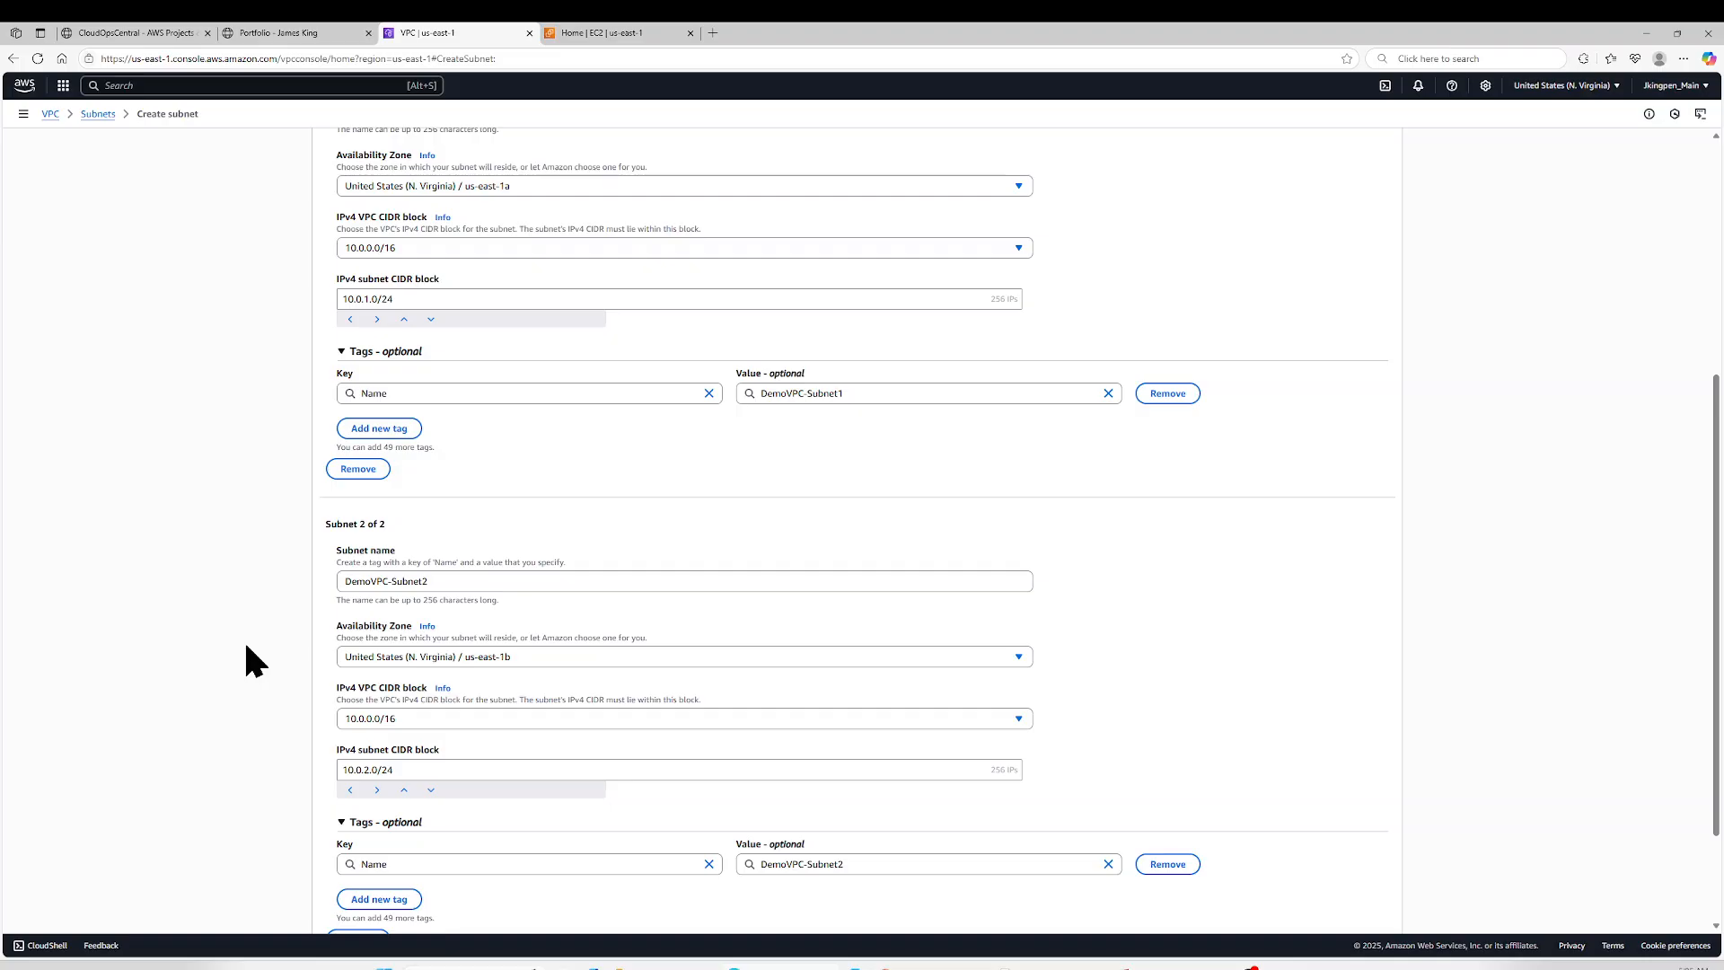
- Add a third subnet entry below DemoVPC-Subnet2
scroll(245, 646, "down", 3)
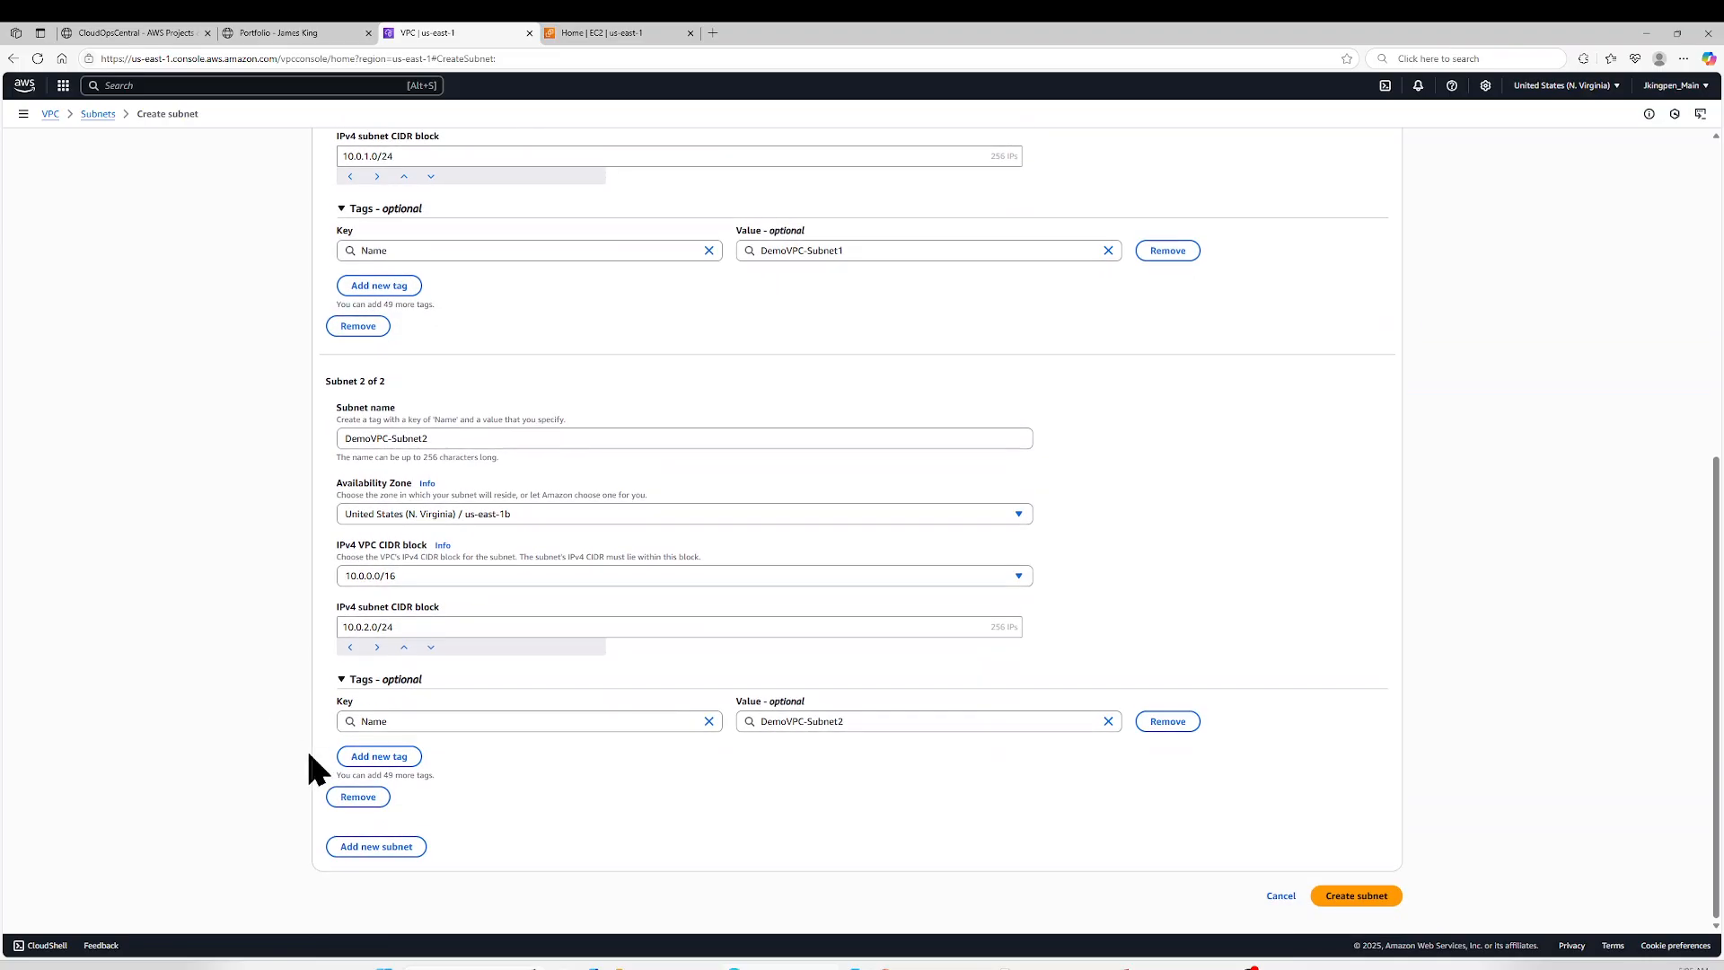
left_click(376, 846)
scroll(413, 752, "down", 4)
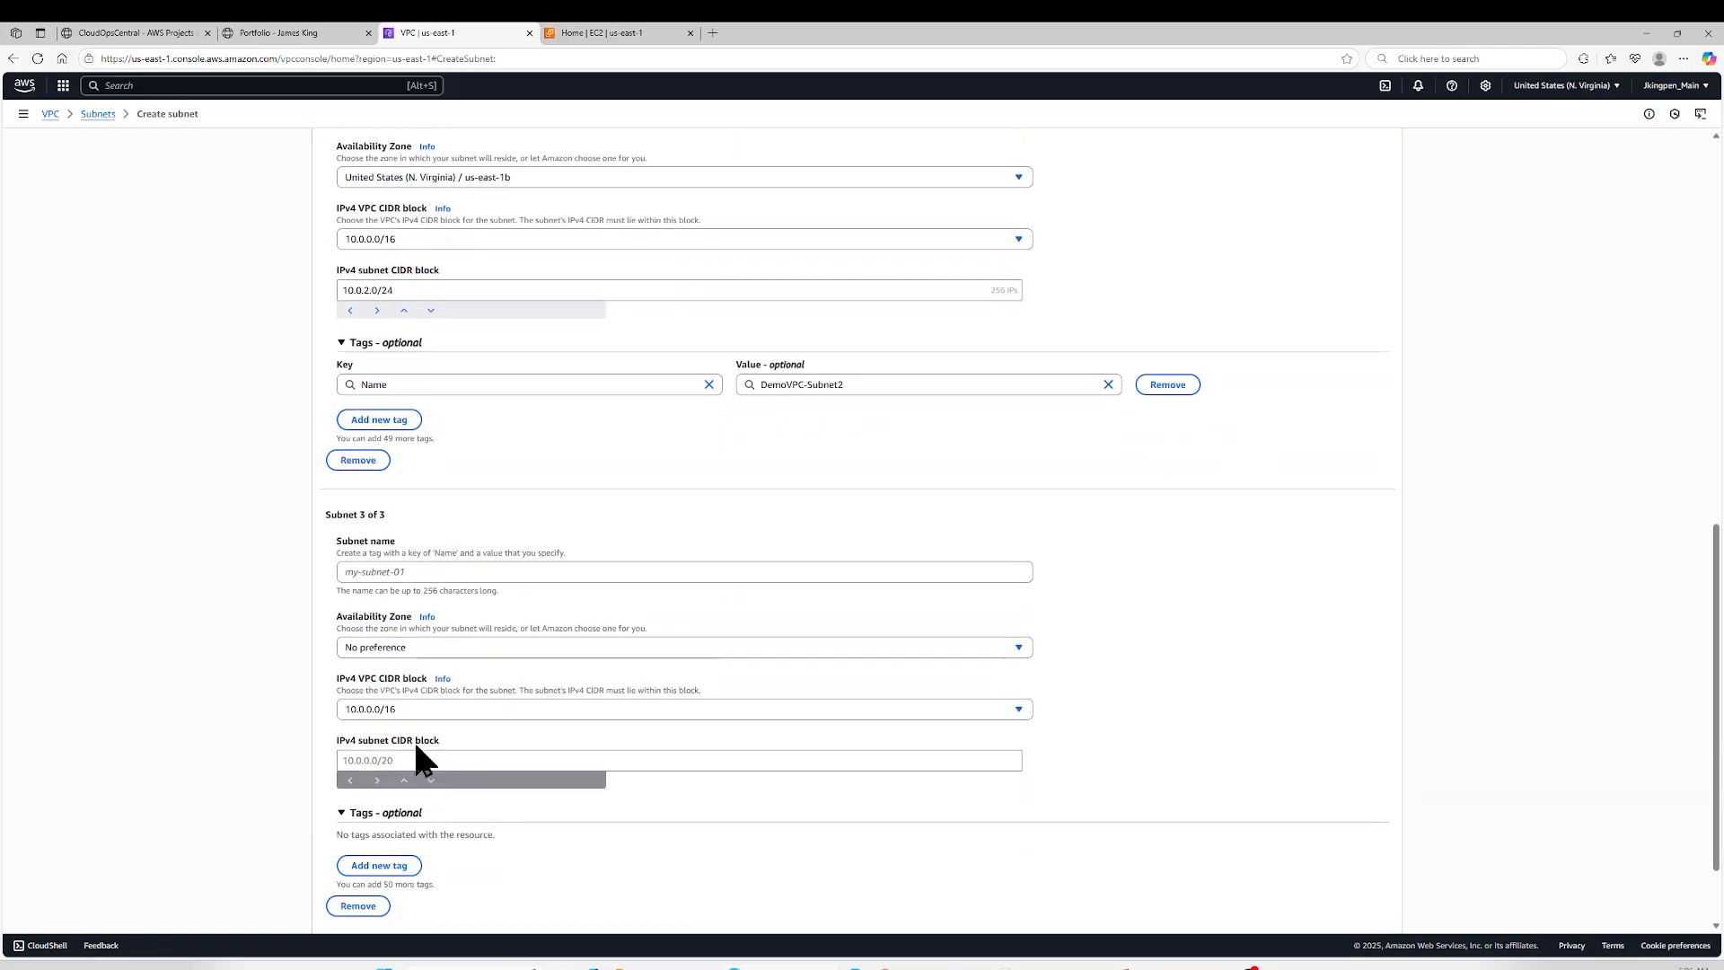
left_click(418, 709)
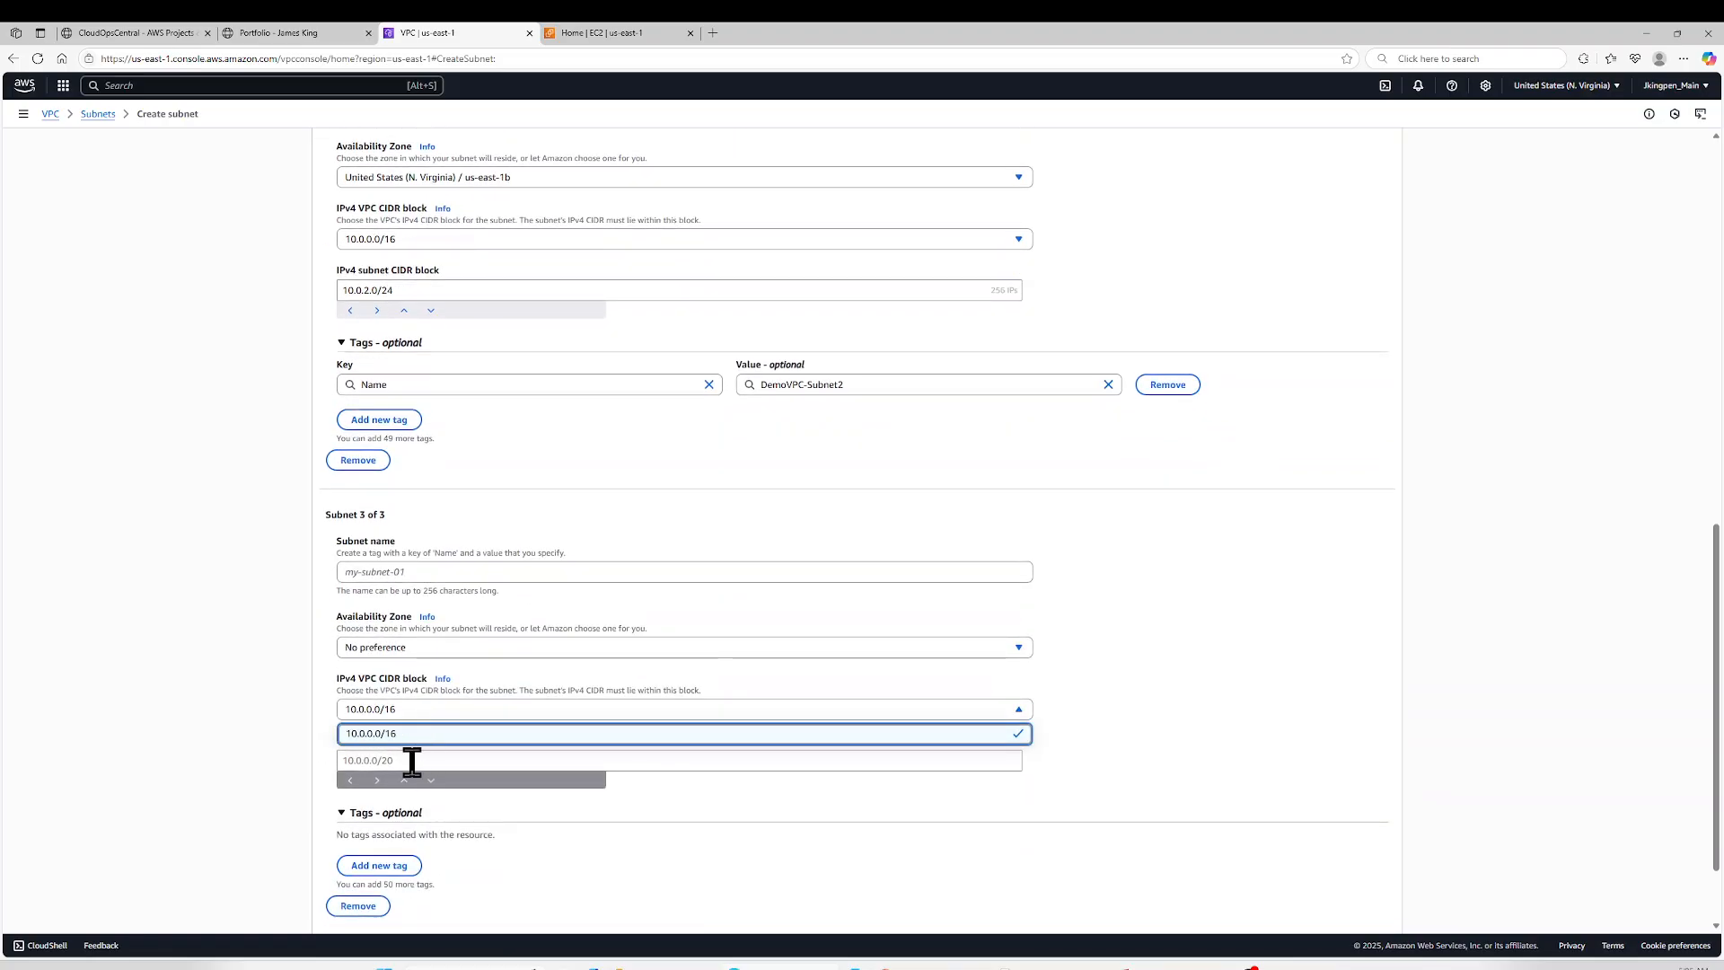
left_click(412, 759)
key("ctrl+v")
key("ctrl+shift+Left")
key("ctrl+shift+Left")
key("ctrl+c")
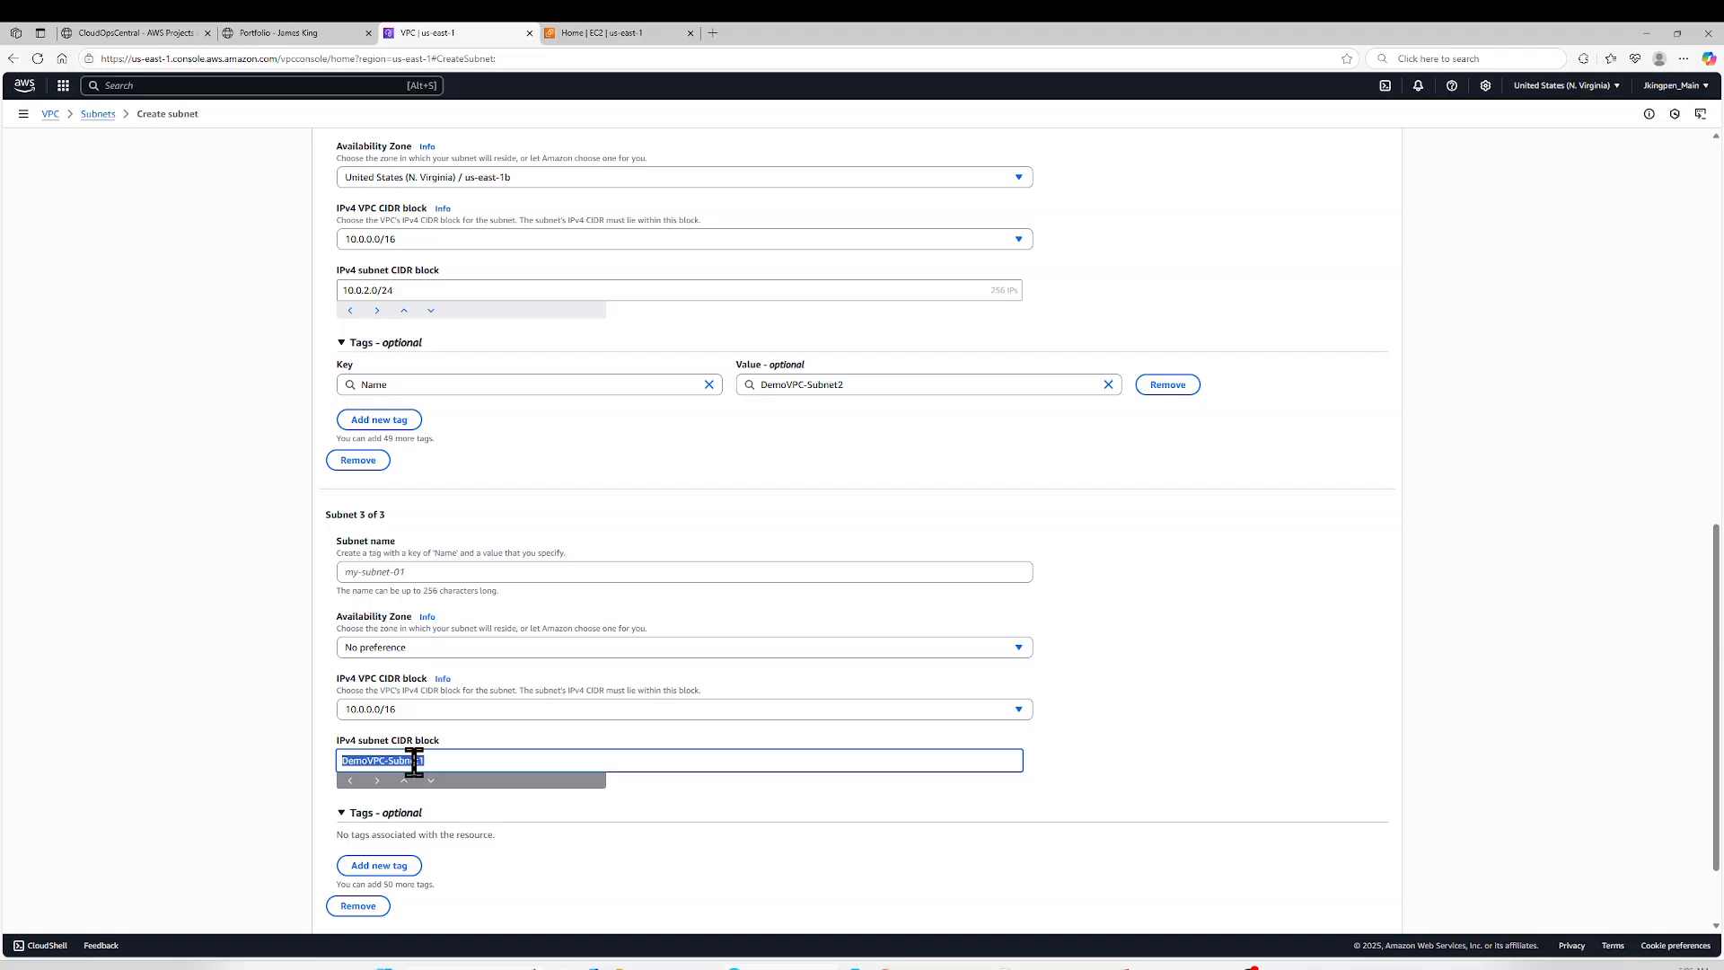
key("BackSpace")
- Name the third subnet DemoVPC-private Subnet1, reusing the copied name of the first subnet
left_click(451, 571)
key("ctrl+v")
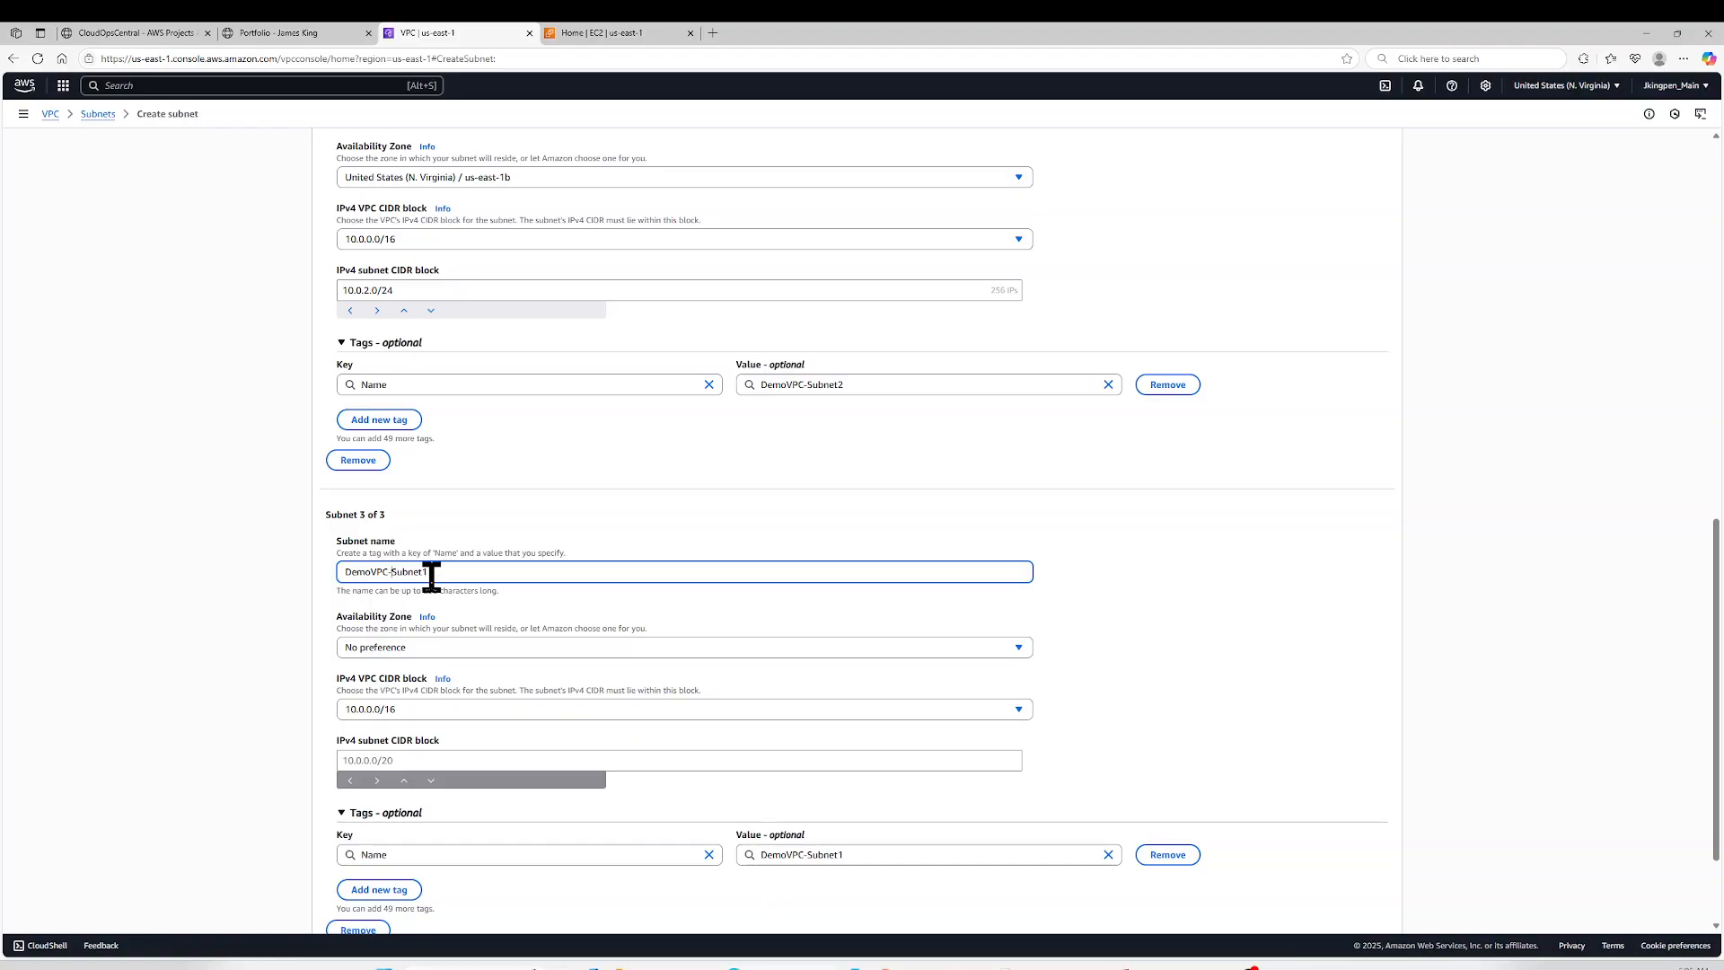
type("private")
- Add a fourth subnet and name it DemoVPC-private Subnet2, based on a copy of the third subnet's name
triple_click(485, 574)
key("ctrl+c")
scroll(427, 462, "up", 5)
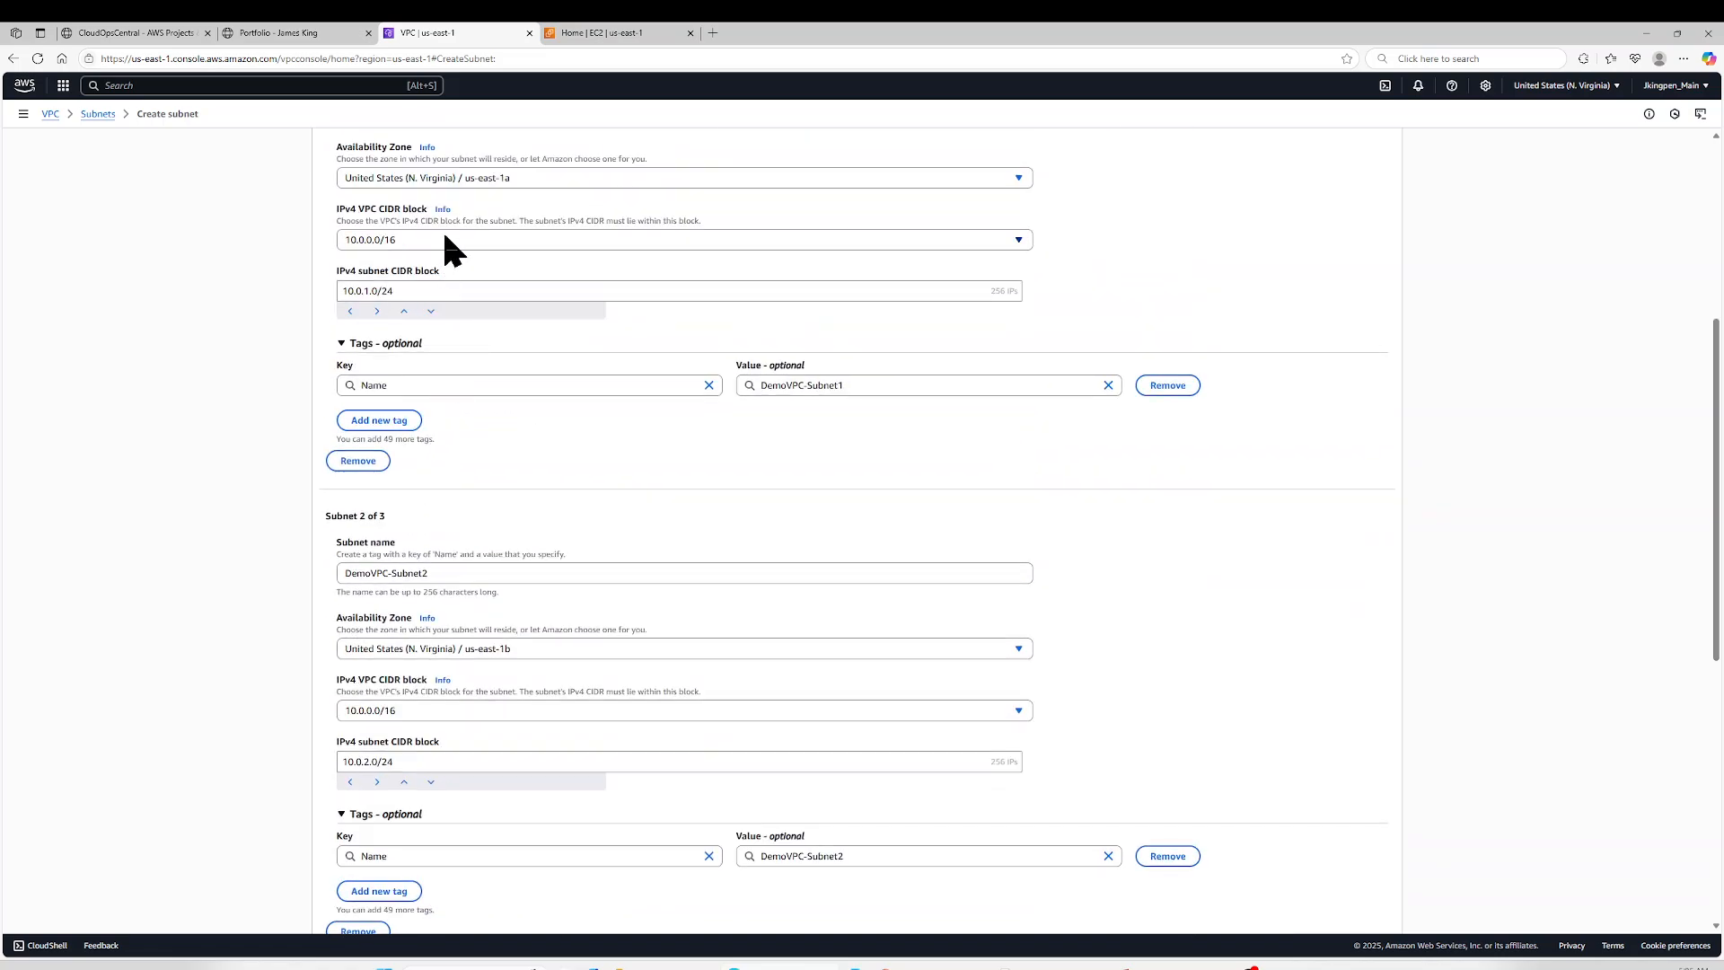
scroll(442, 229, "down", 2)
scroll(446, 240, "down", 5)
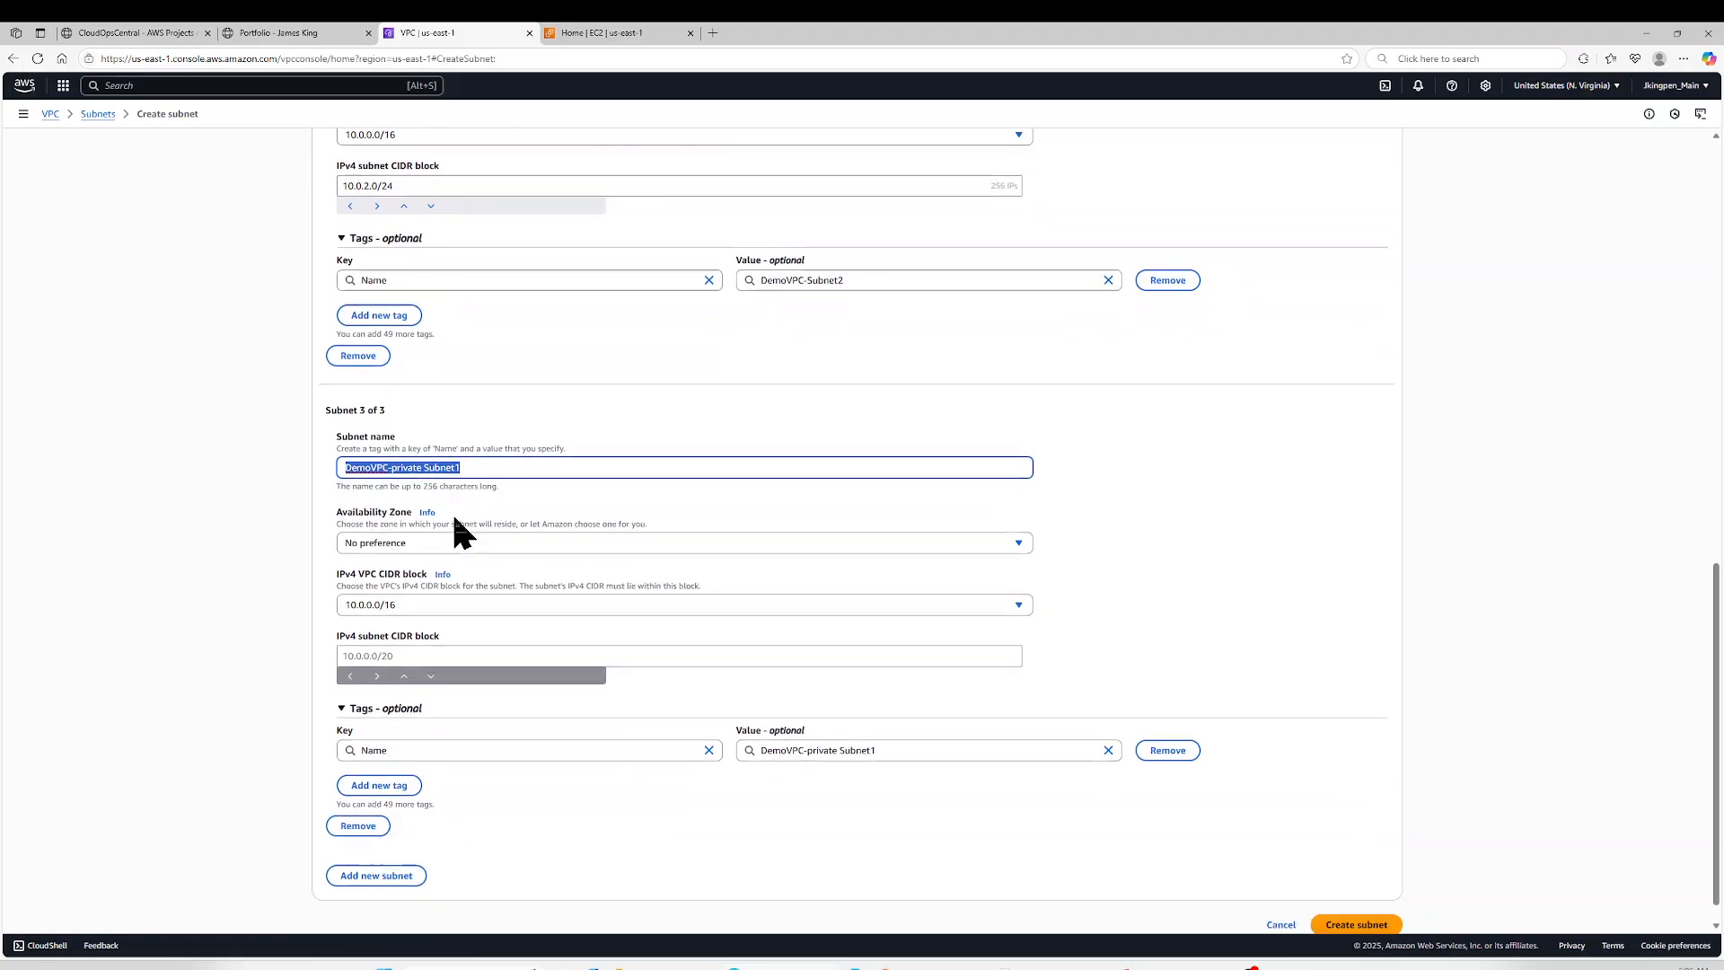
left_click(399, 847)
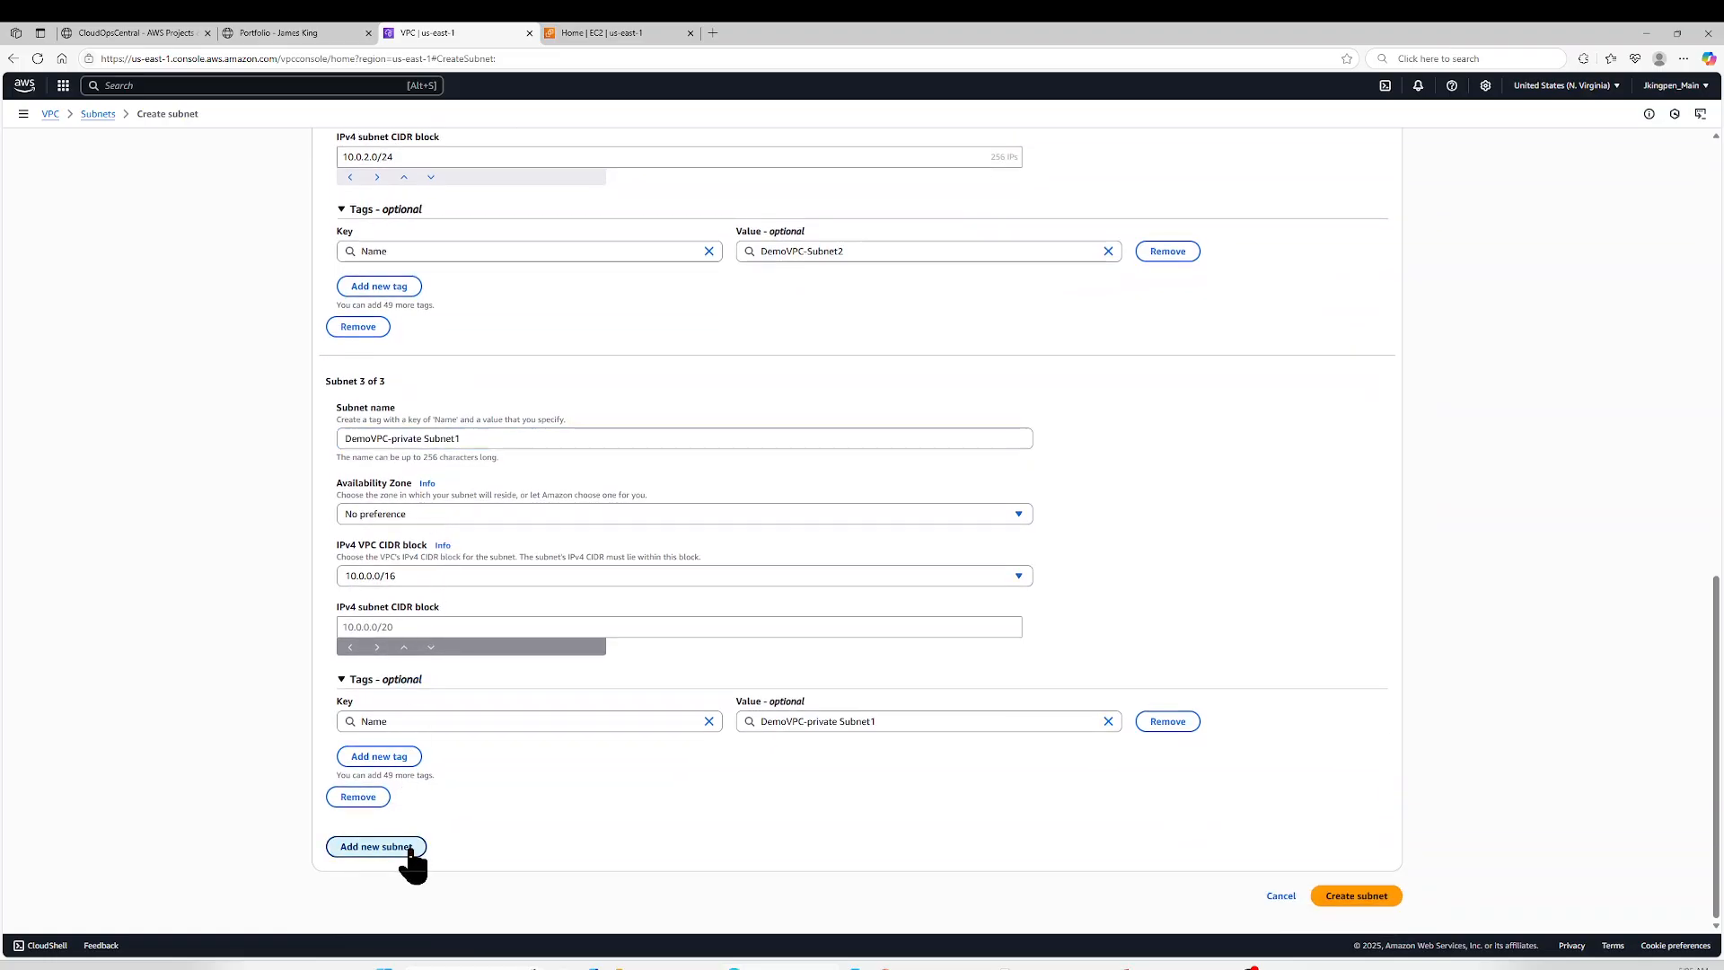
scroll(446, 745, "down", 4)
left_click(462, 571)
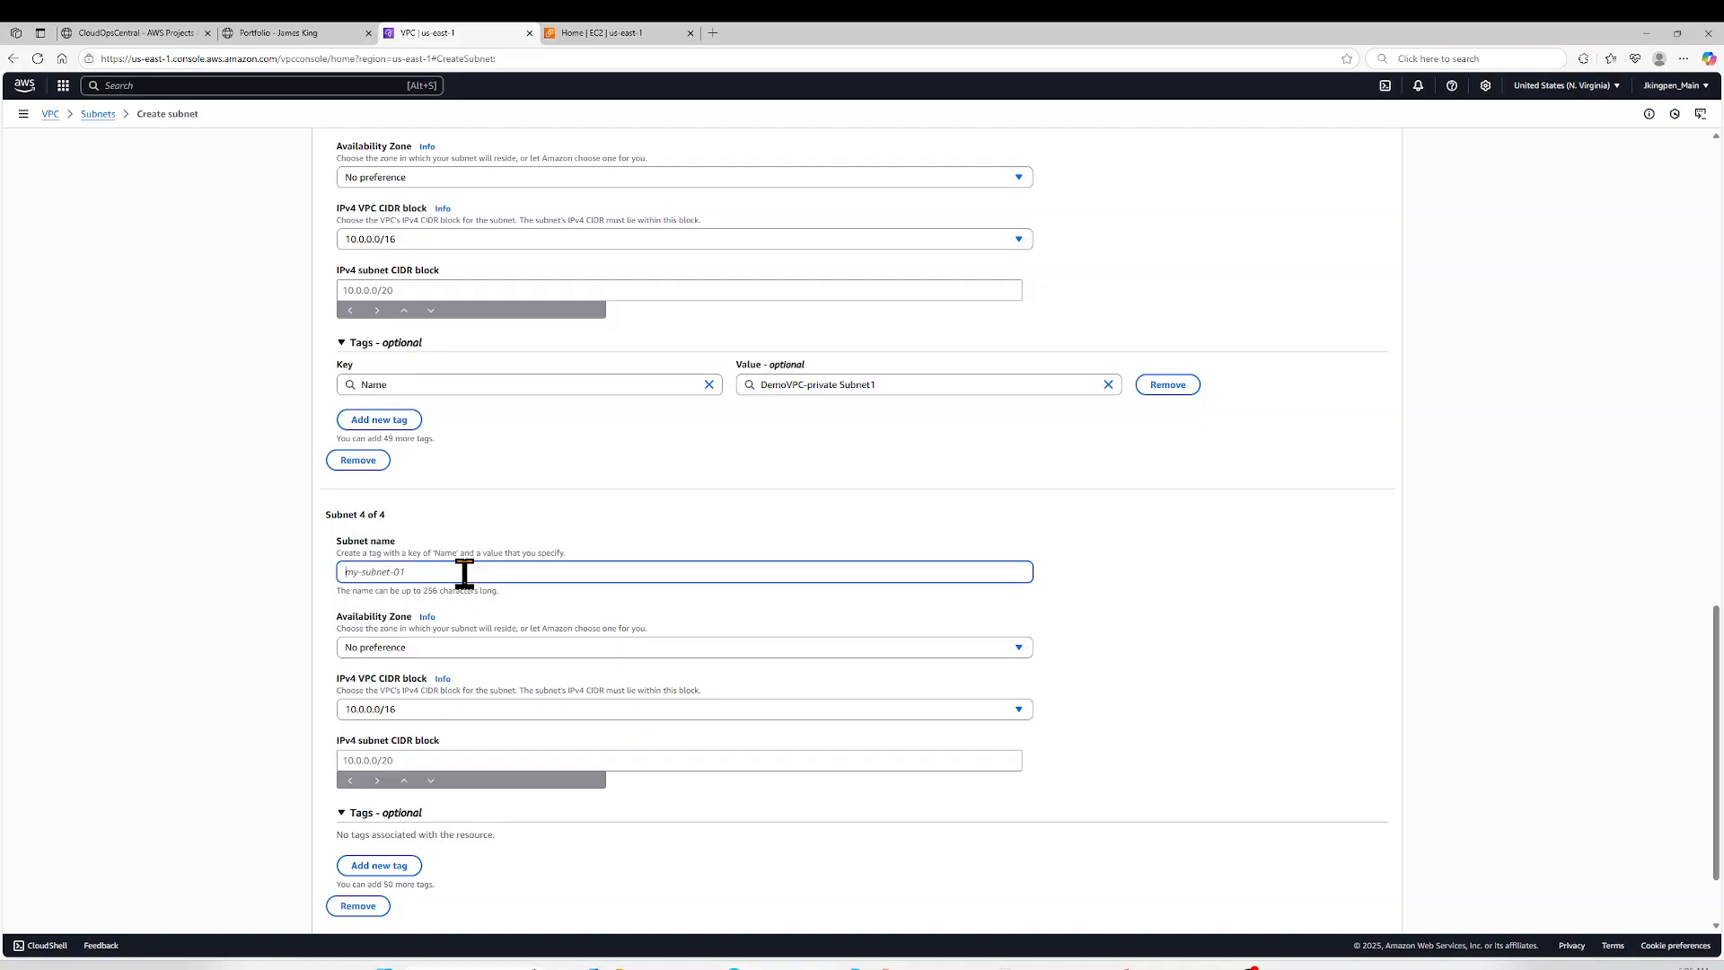
key("ctrl+v")
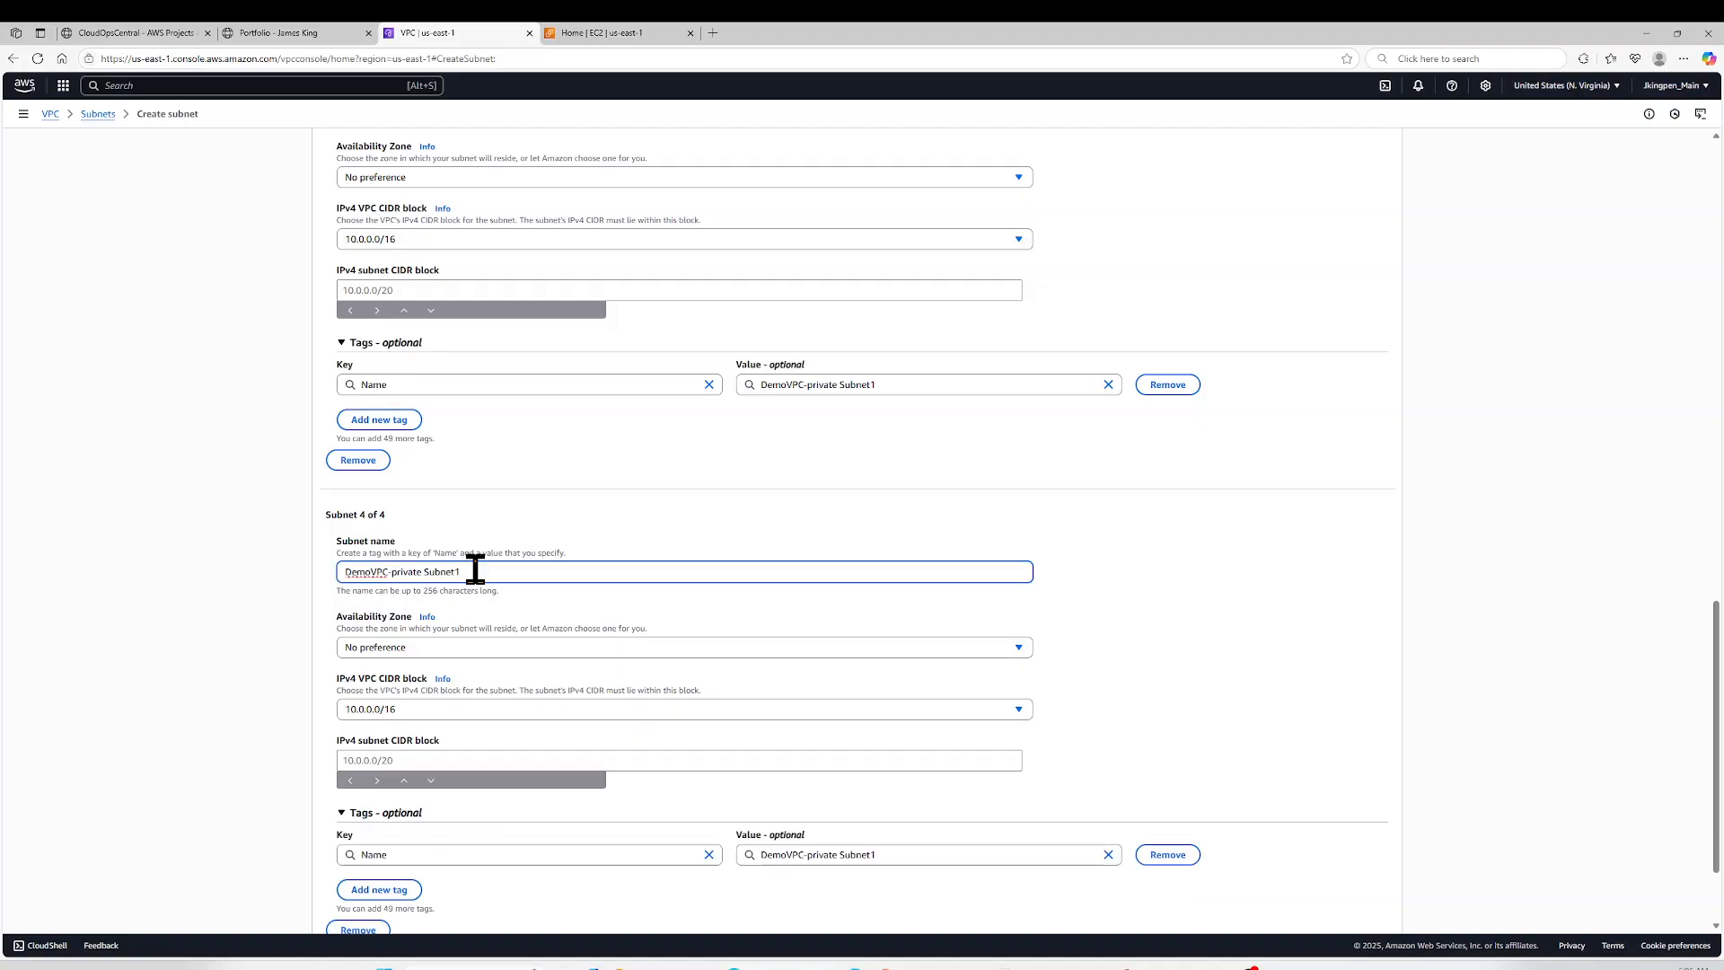
type("2")
- Place DemoVPC-private Subnet1 in Availability Zone us-east-1a
scroll(392, 473, "up", 3)
left_click(398, 448)
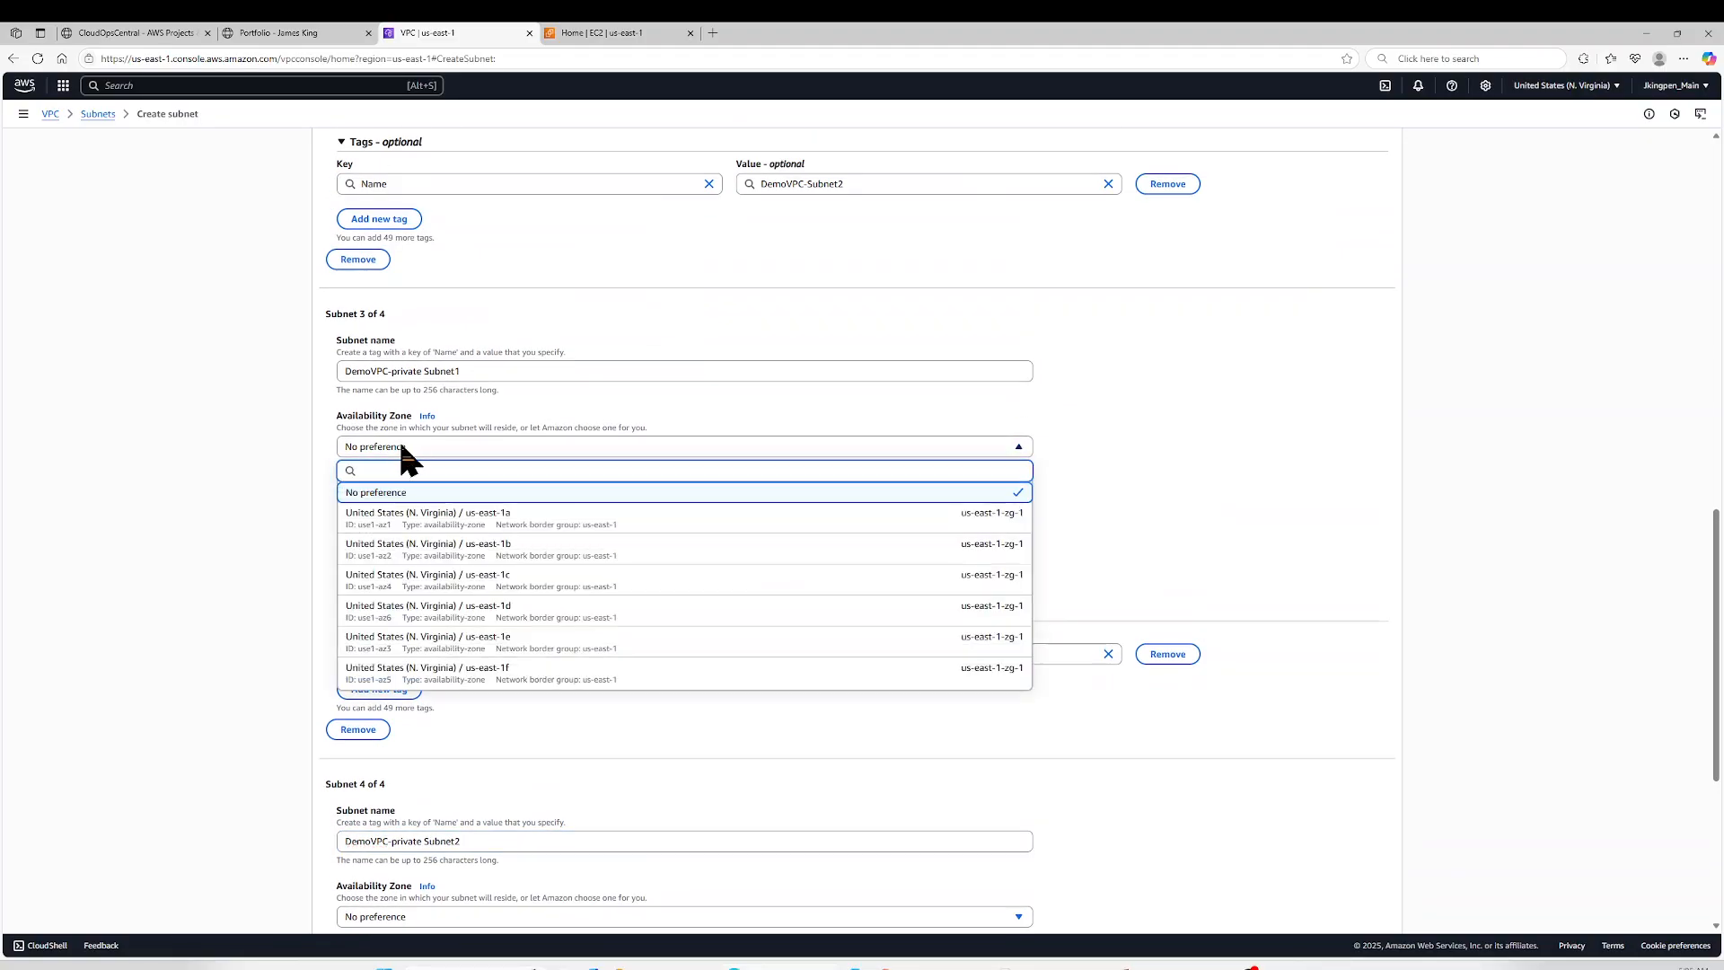
left_click(446, 512)
- Place DemoVPC-private Subnet2 in Availability Zone us-east-1b
scroll(445, 515, "down", 3)
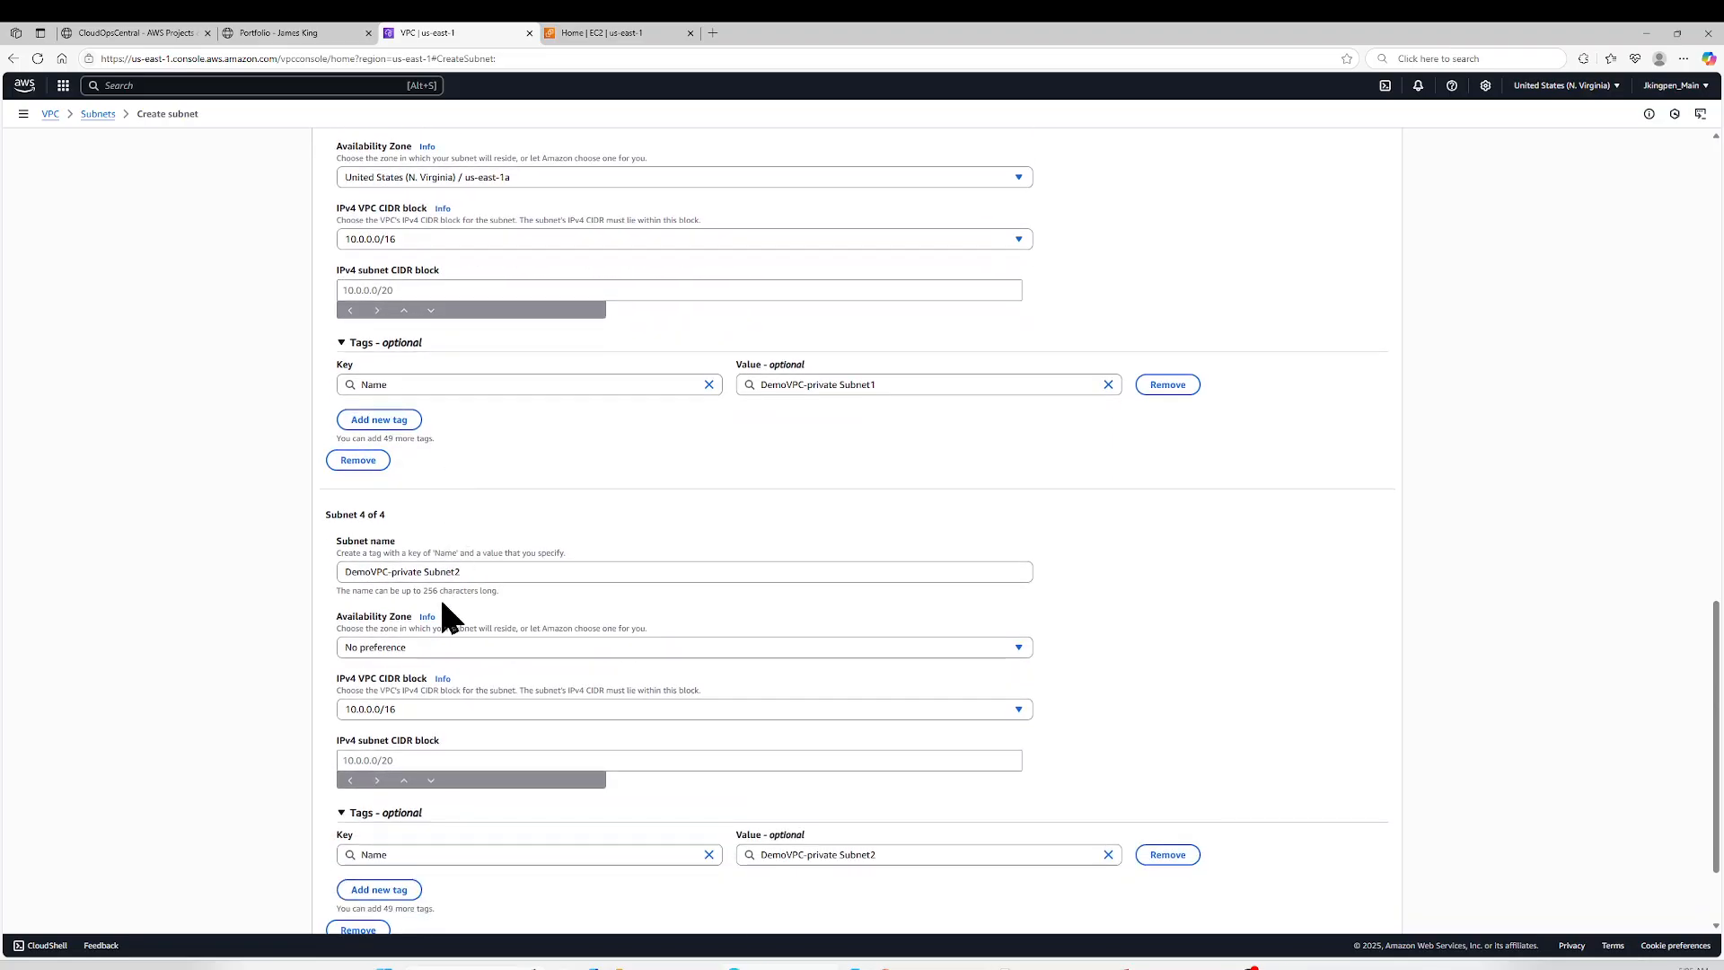
left_click(422, 648)
left_click(446, 720)
left_click(456, 648)
left_click(479, 492)
- Copy the second subnet's CIDR block into DemoVPC-private Subnet1 and change it to 10.0.3.0/24
scroll(409, 272, "up", 3)
scroll(405, 281, "up", 2)
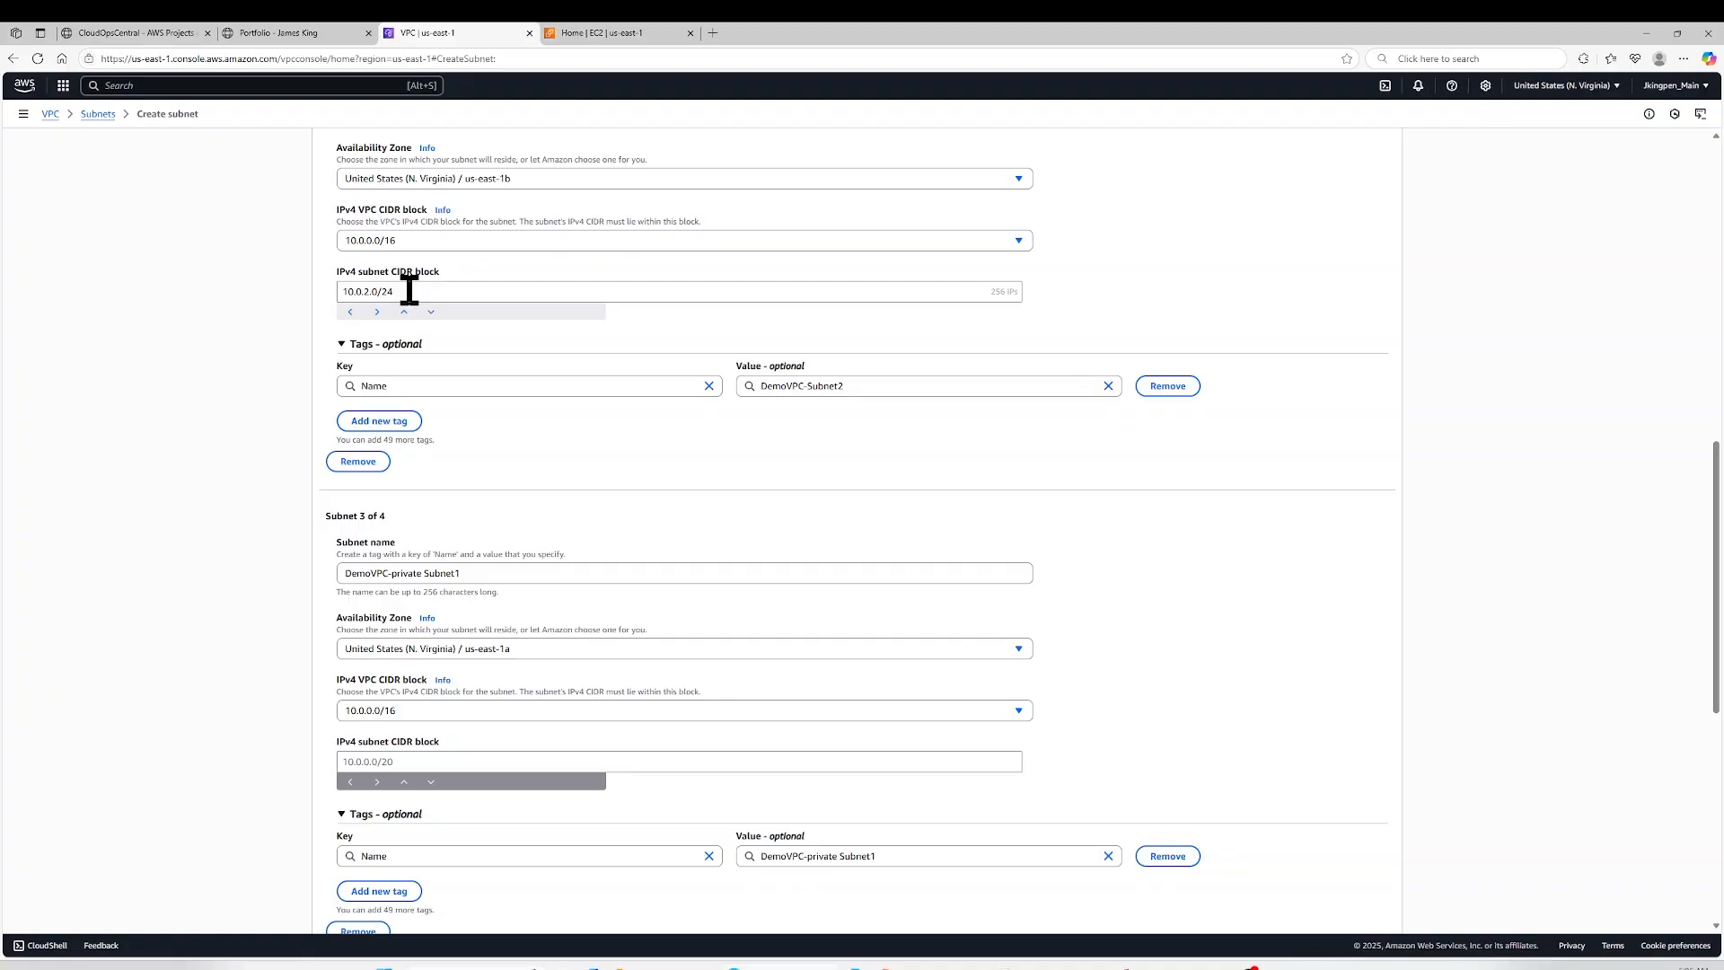
double_click(408, 290)
triple_click(408, 290)
key("ctrl+c")
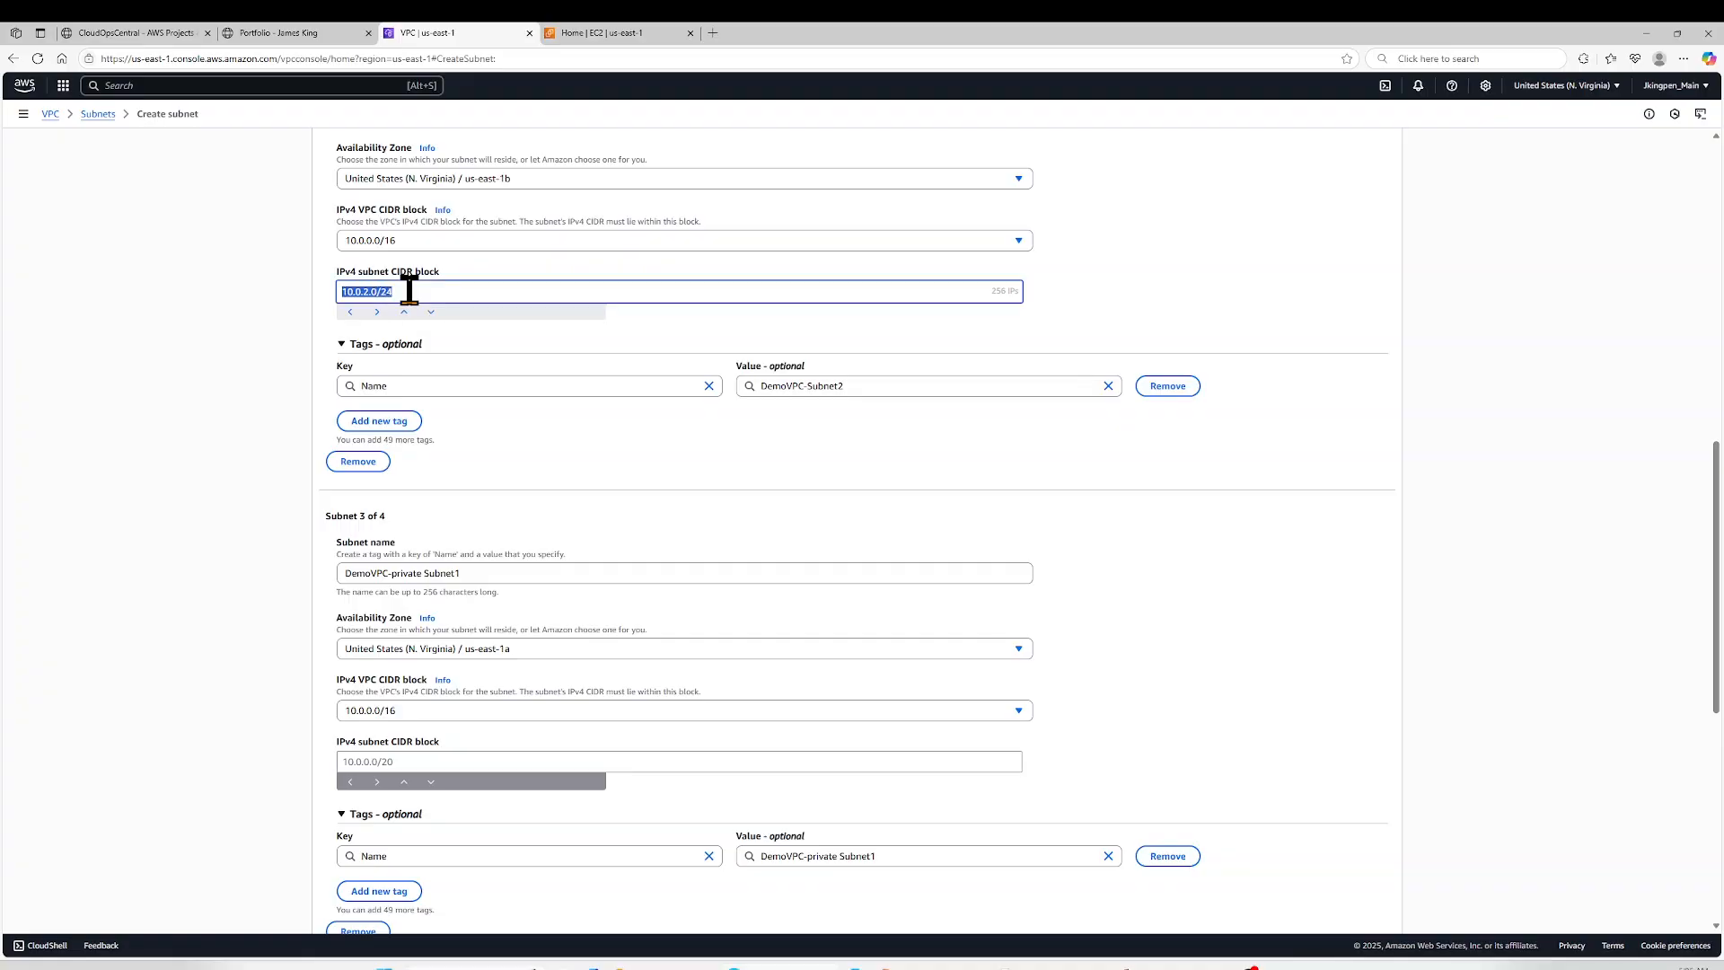
scroll(408, 290, "down", 7)
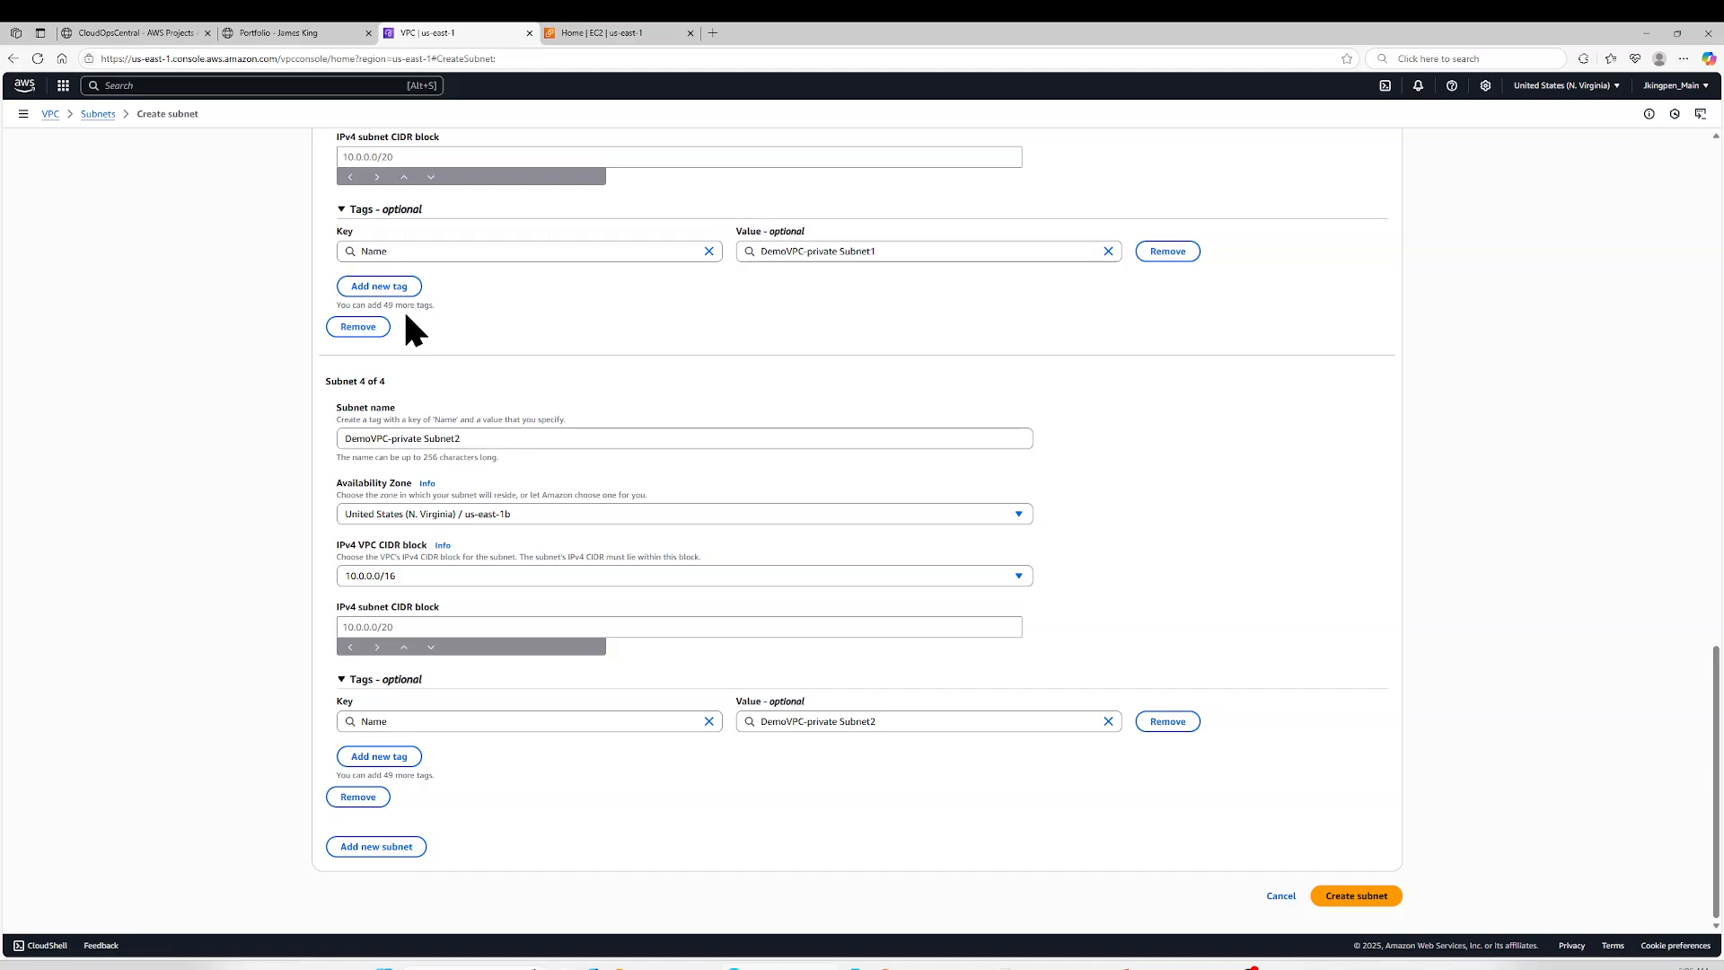
scroll(402, 309, "up", 2)
left_click(400, 287)
key("ctrl+v")
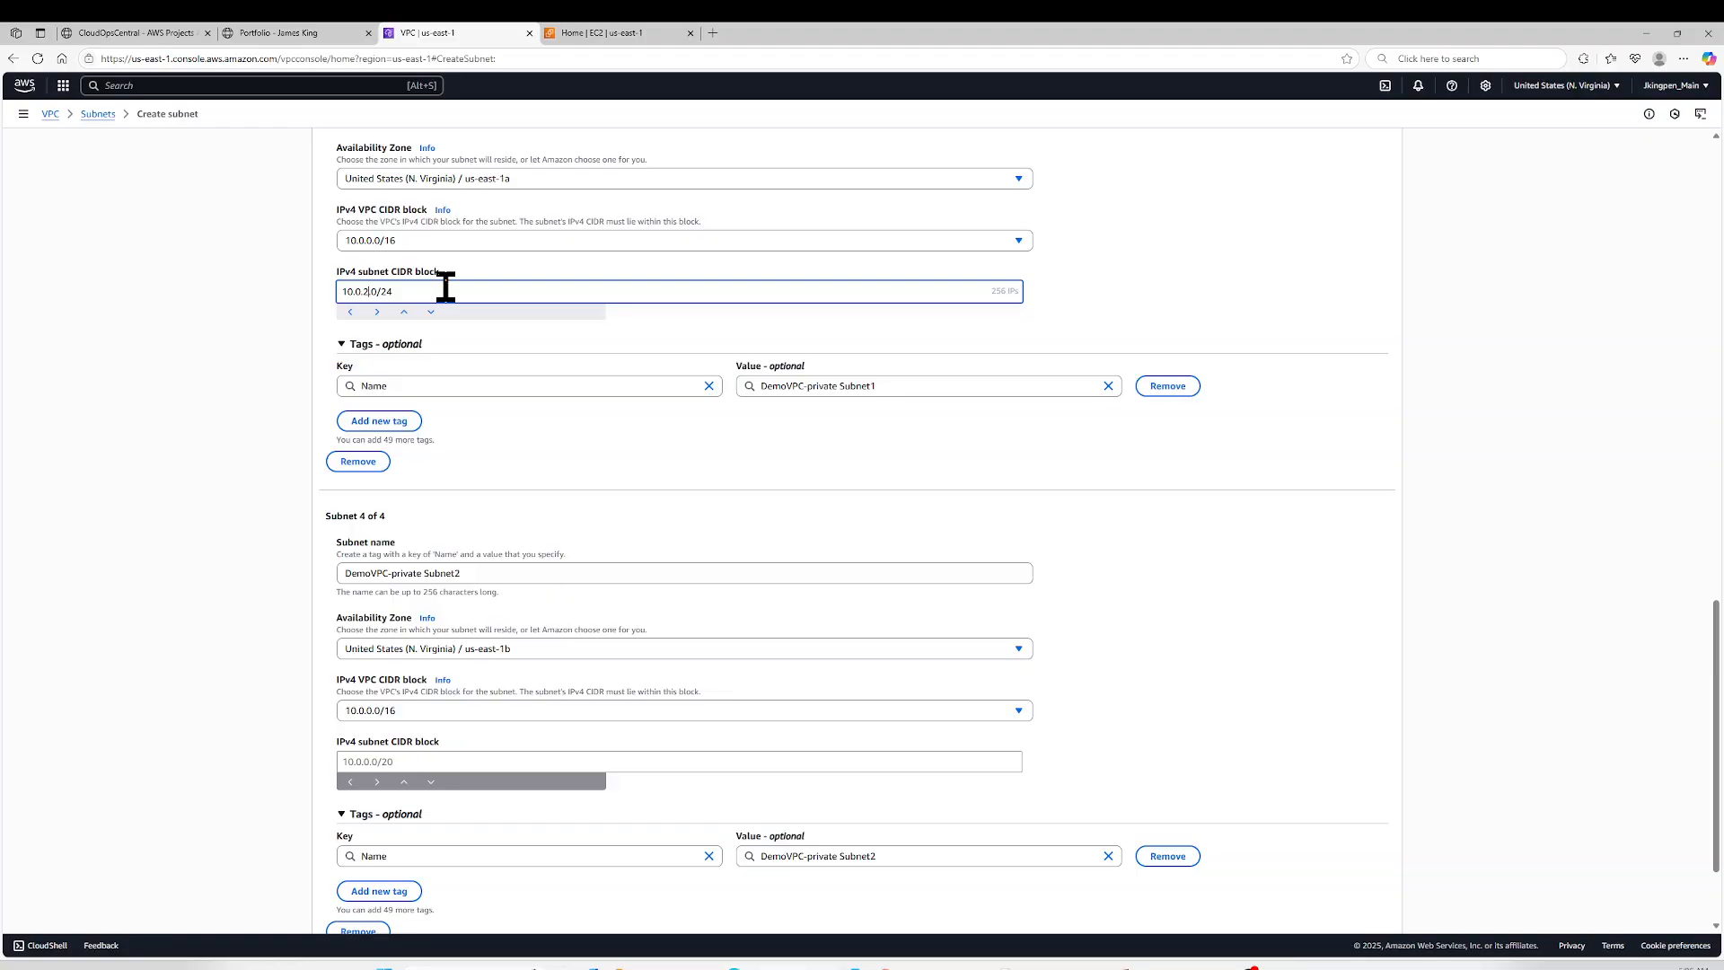
key("BackSpace")
type("3")
- Set the IPv4 subnet CIDR block of DemoVPC-private Subnet2 to 10.0.4.0/24
left_click(410, 761)
key("ctrl+v")
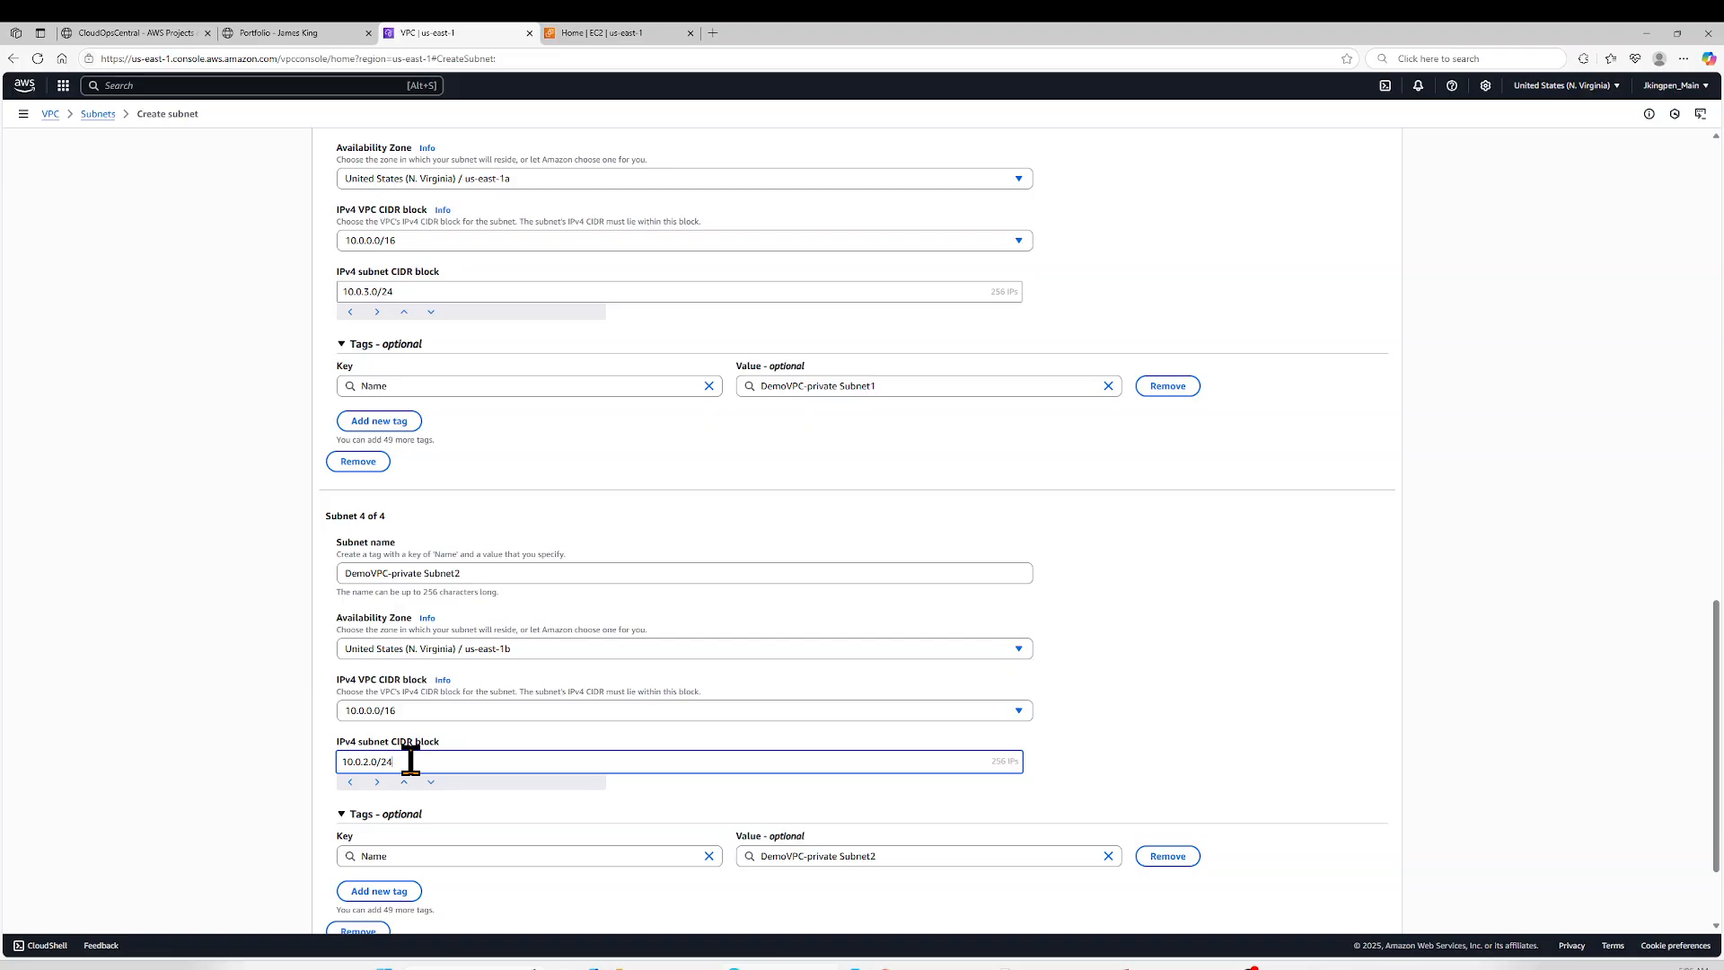
key("BackSpace")
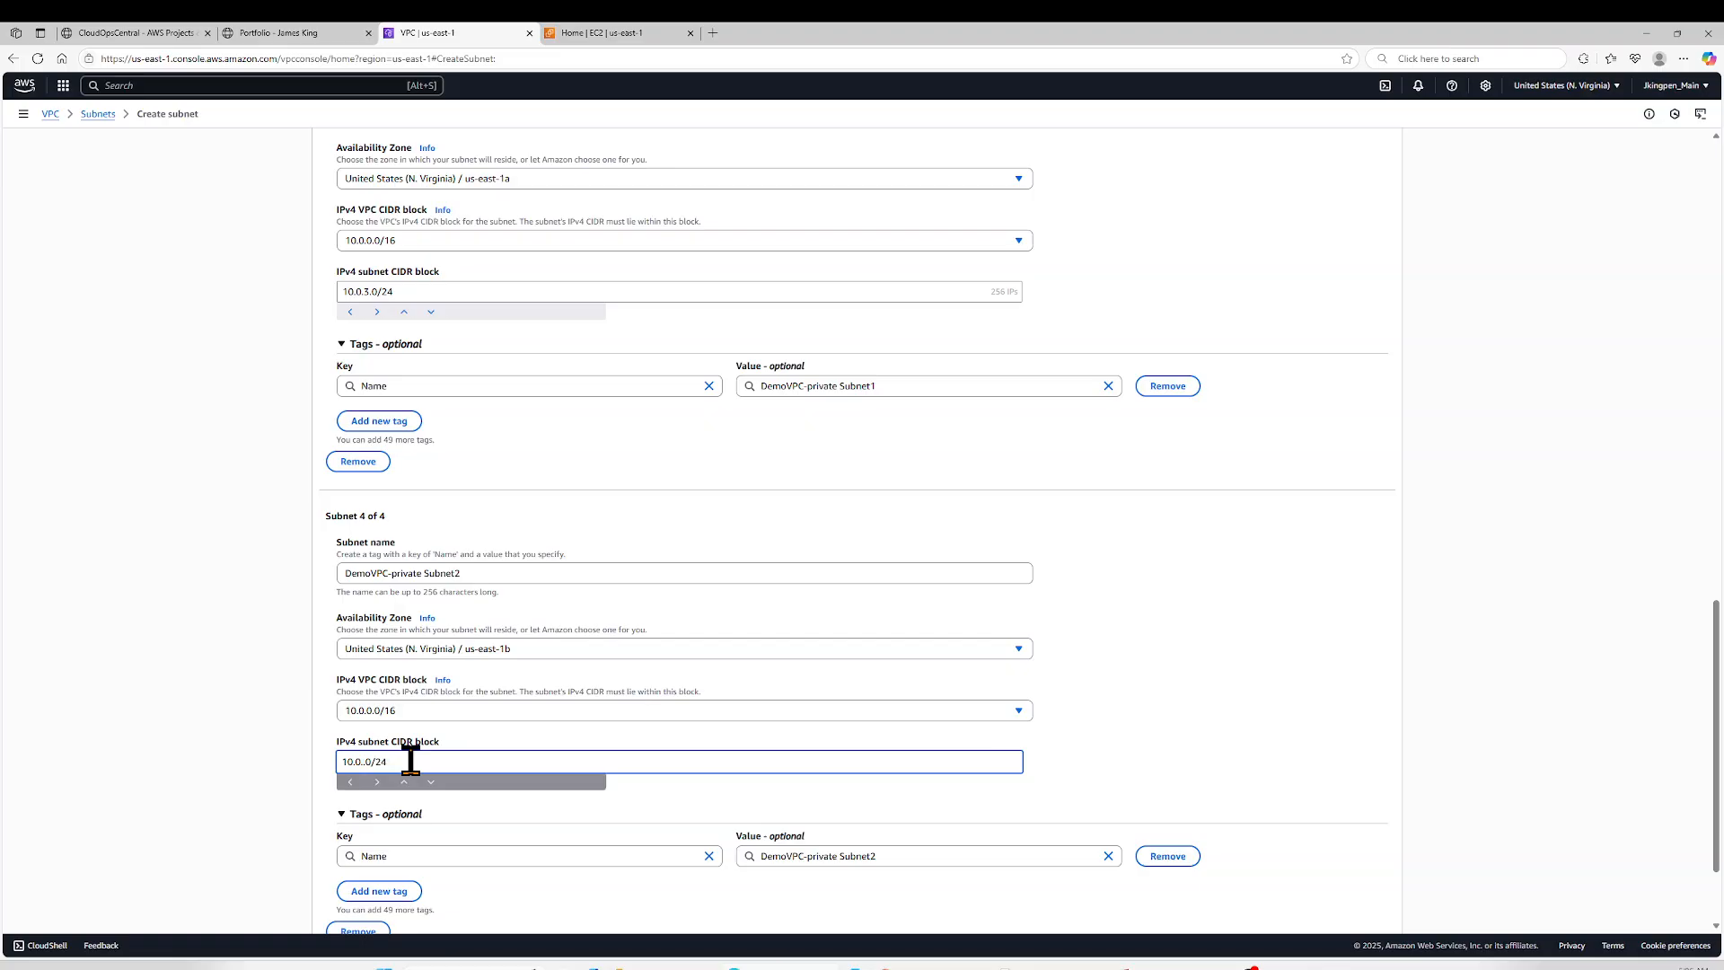
type("4")
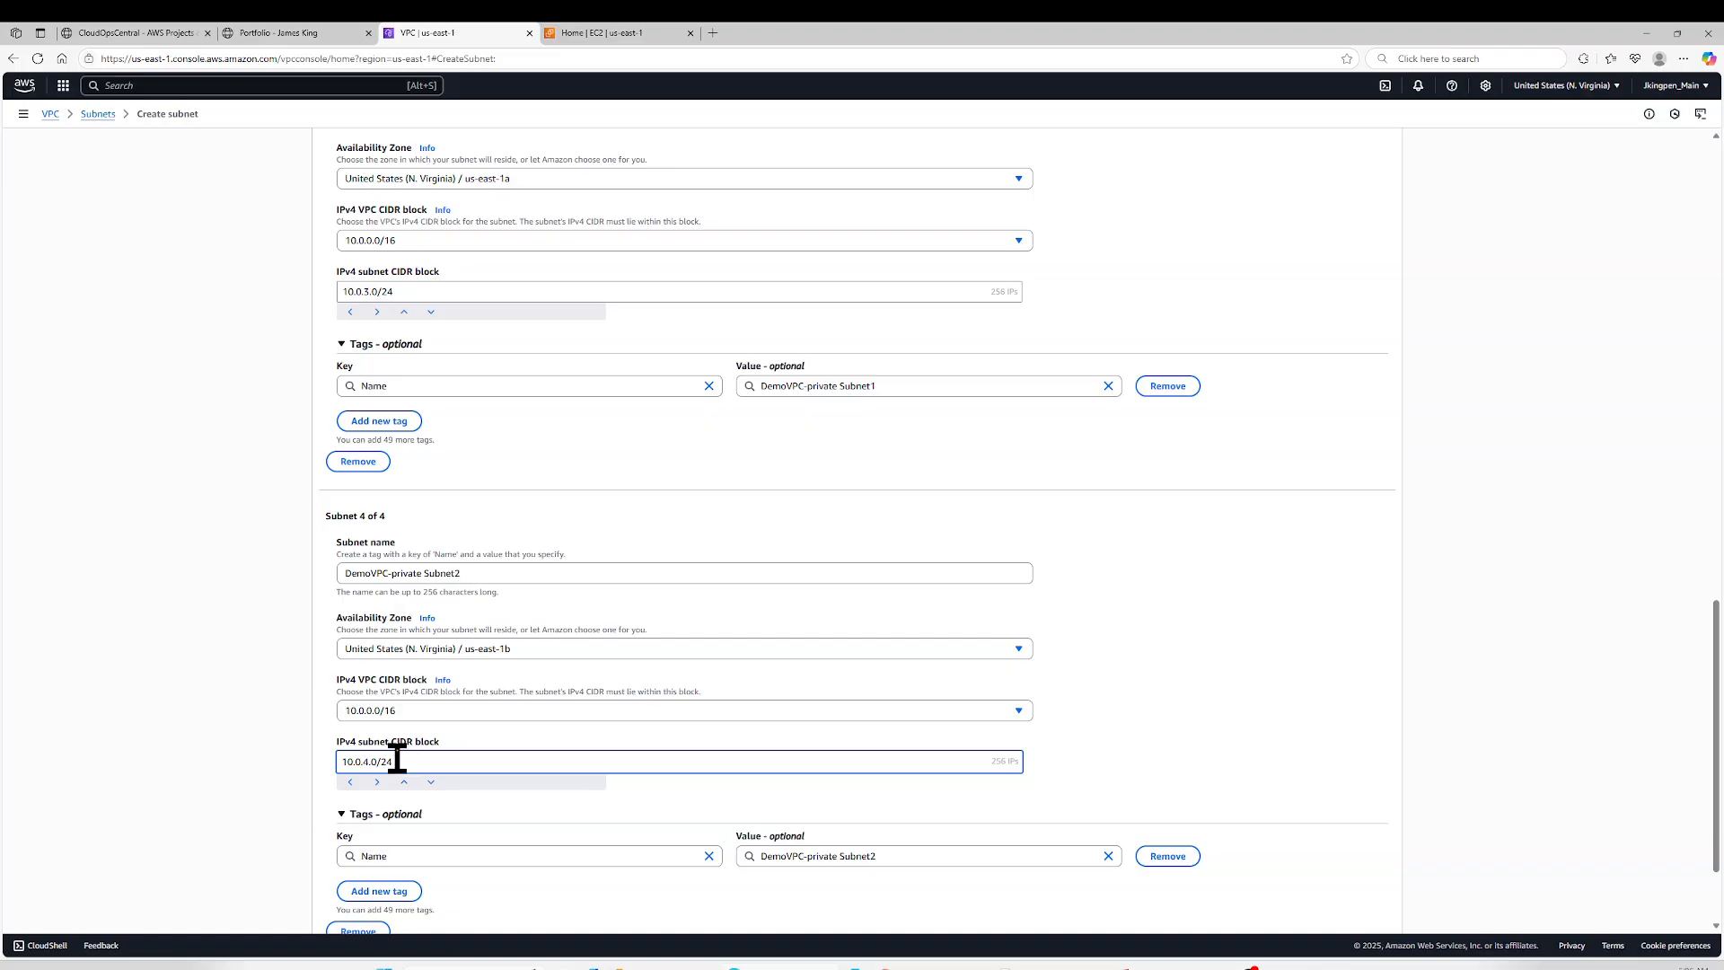
- Rename the second subnet to DemoVPC-publicSubnet2
scroll(388, 718, "down", 2)
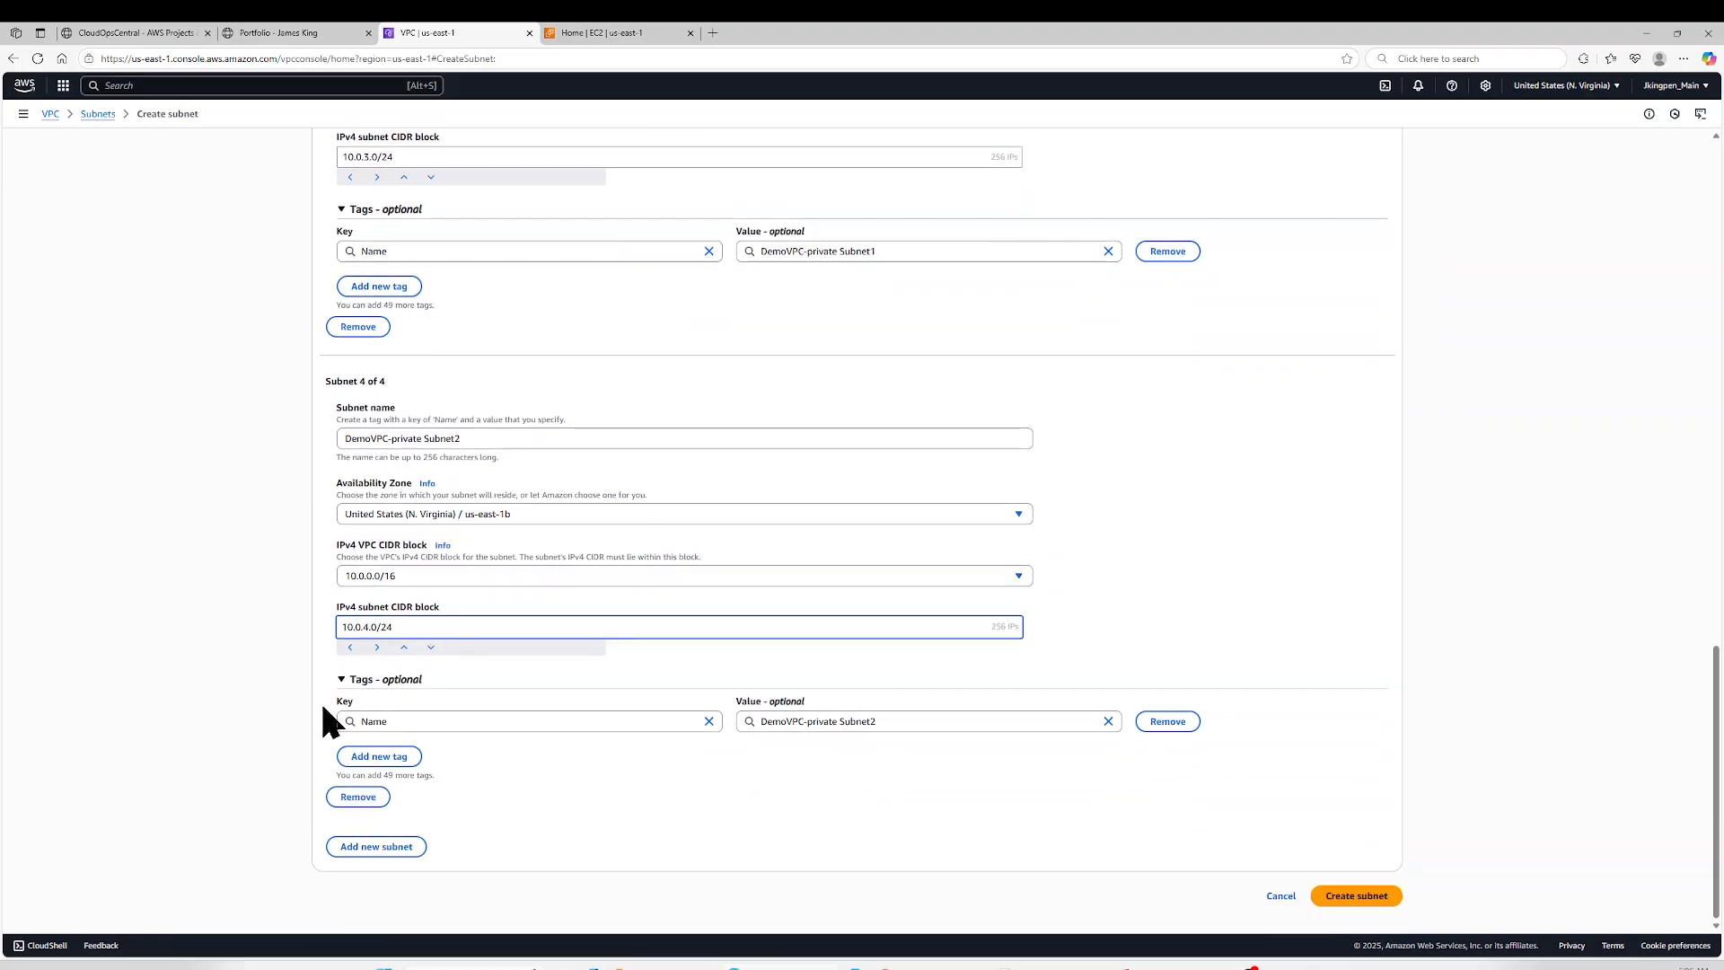
scroll(316, 697, "up", 5)
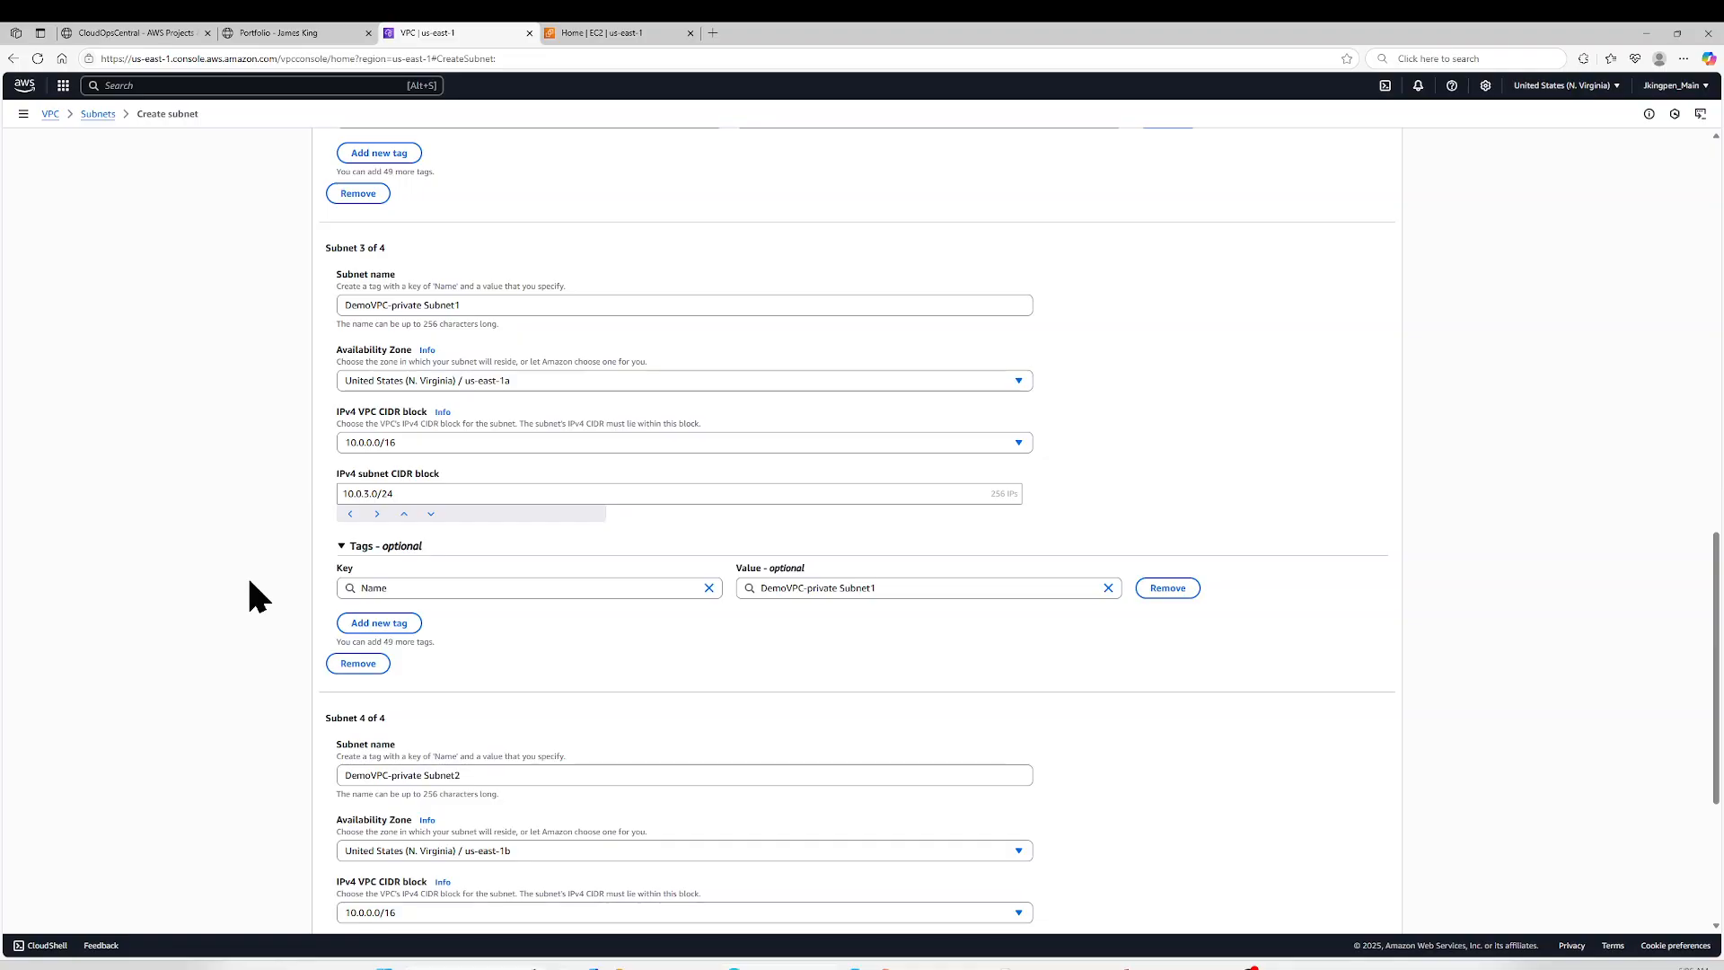
scroll(249, 582, "up", 1)
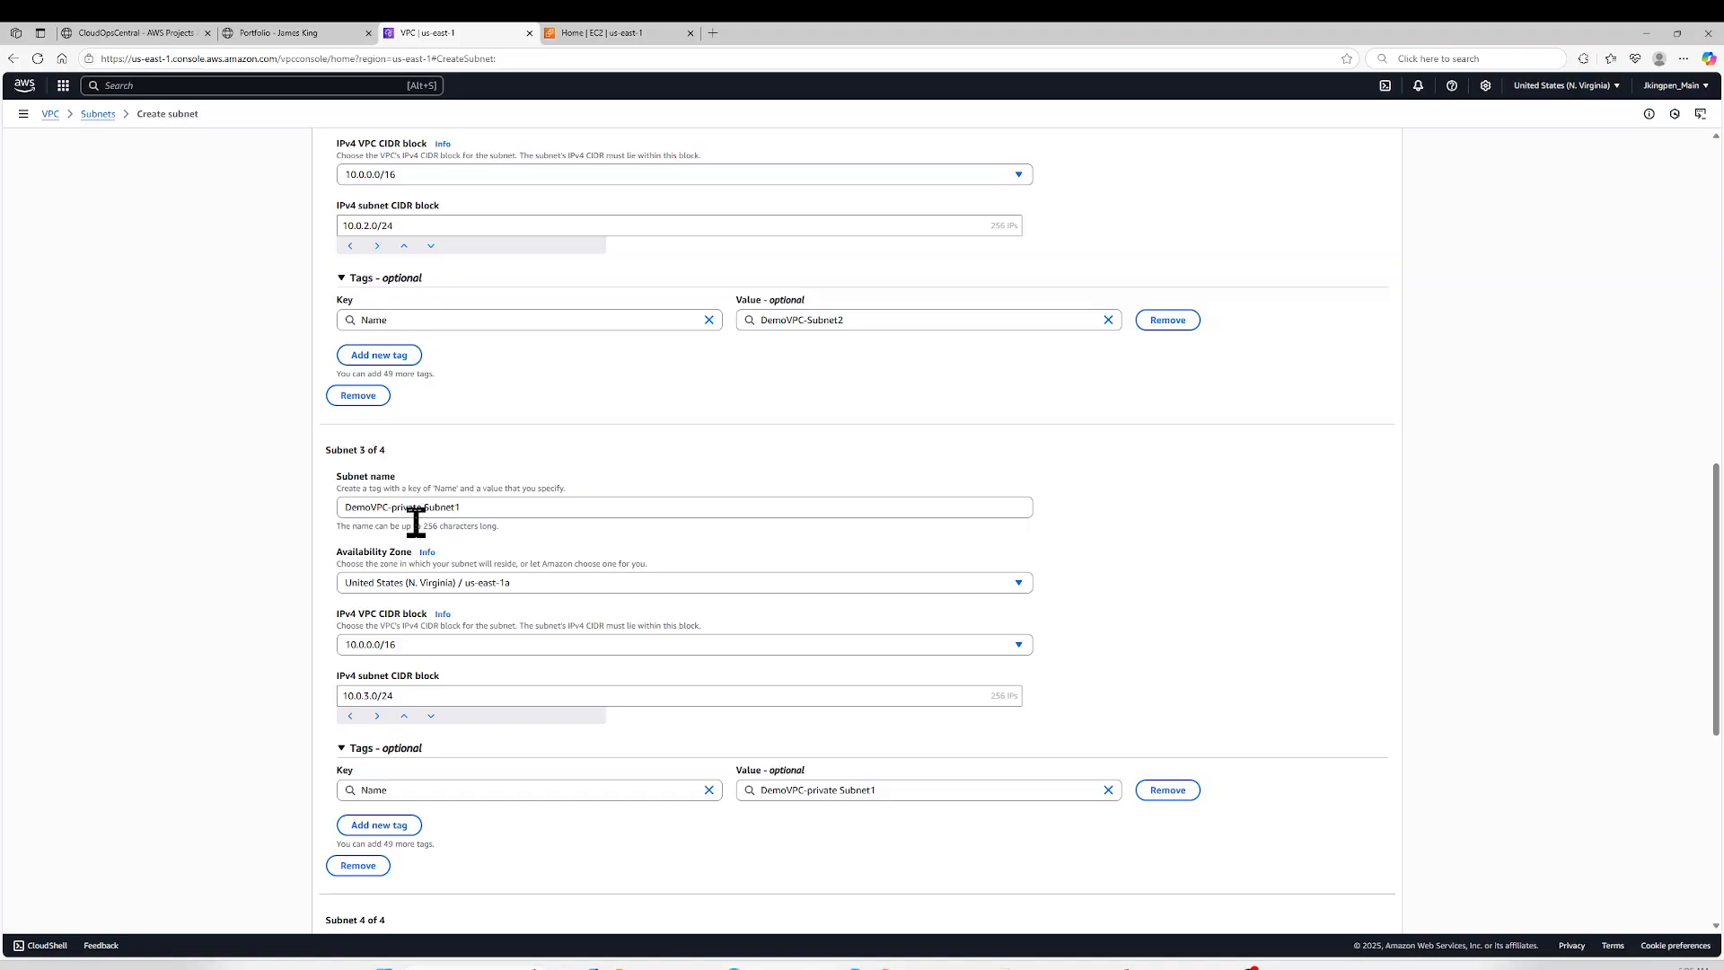
scroll(423, 431, "up", 5)
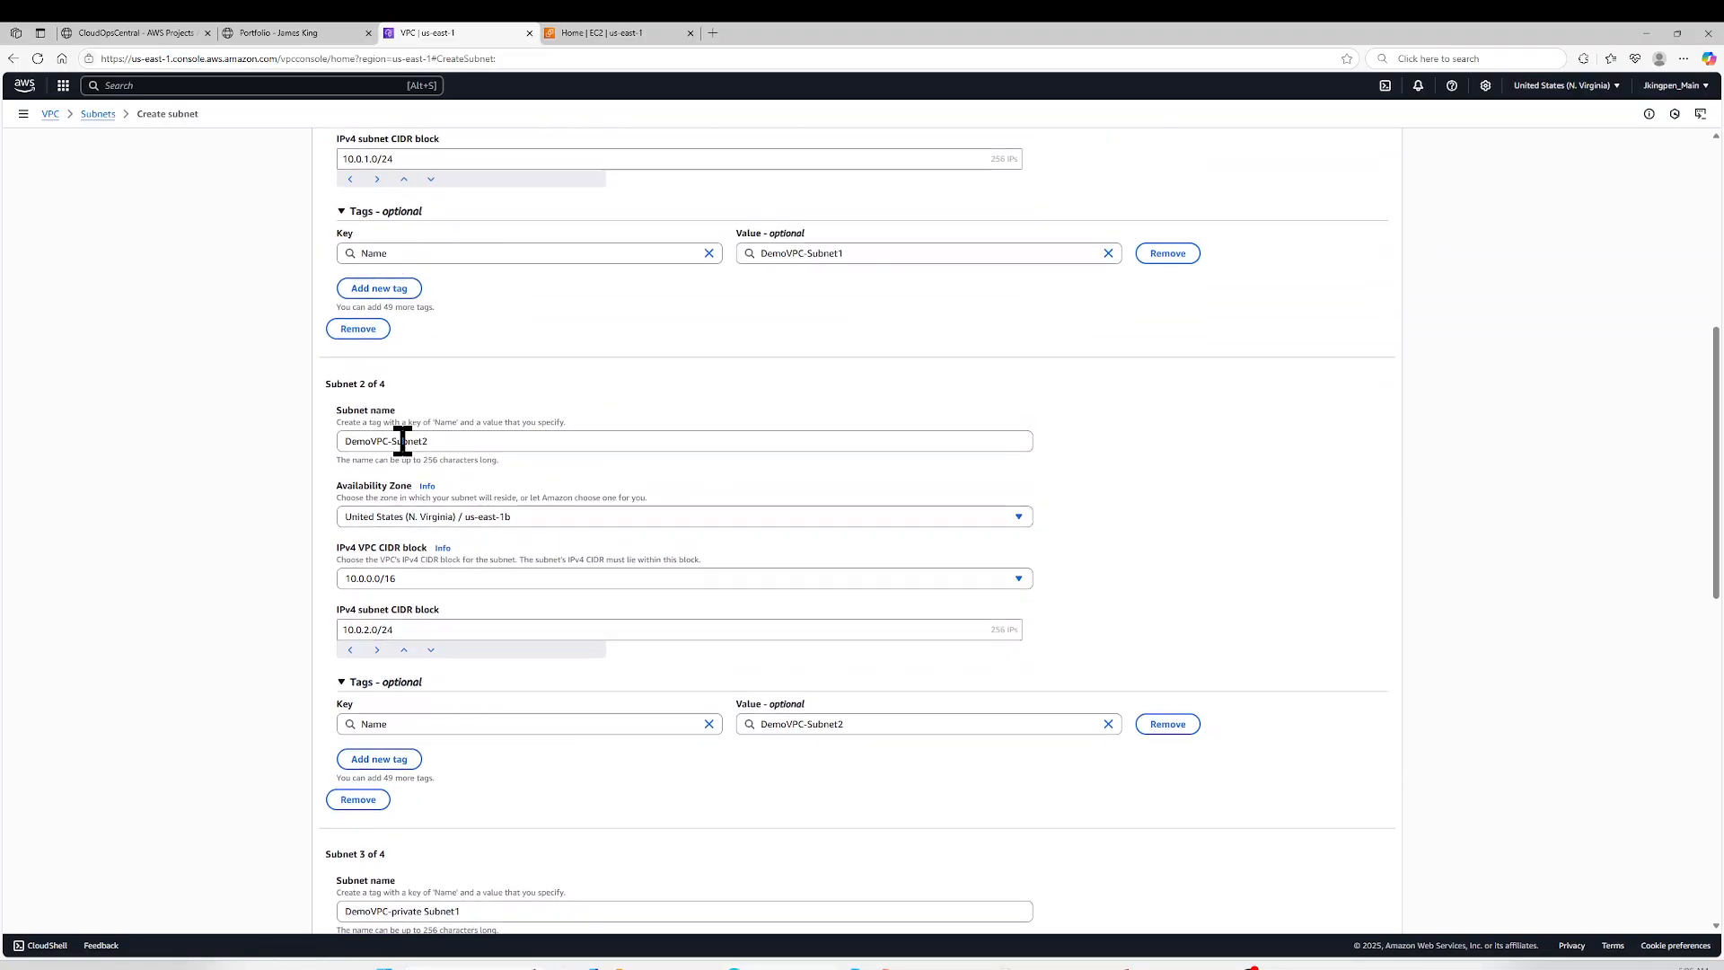
left_click(392, 441)
type("pul")
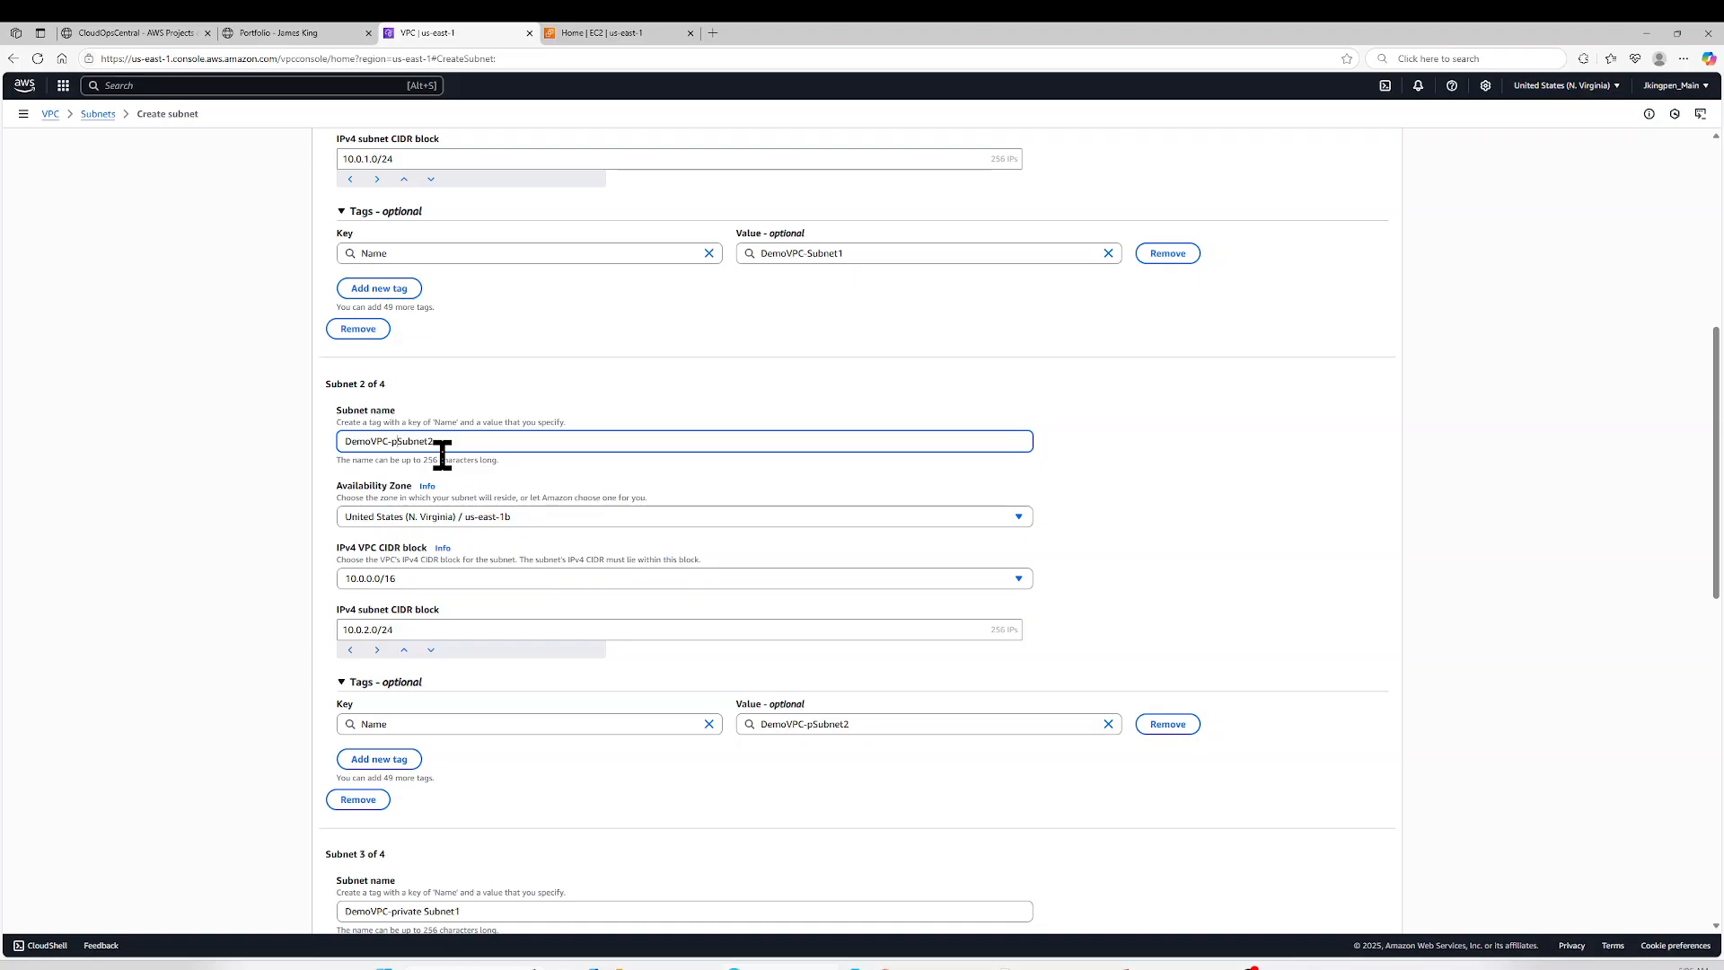
key("BackSpace")
type("blic")
- Rename the first subnet to DemoVPC-publicSubnet1 and create all four subnets
scroll(396, 318, "up", 3)
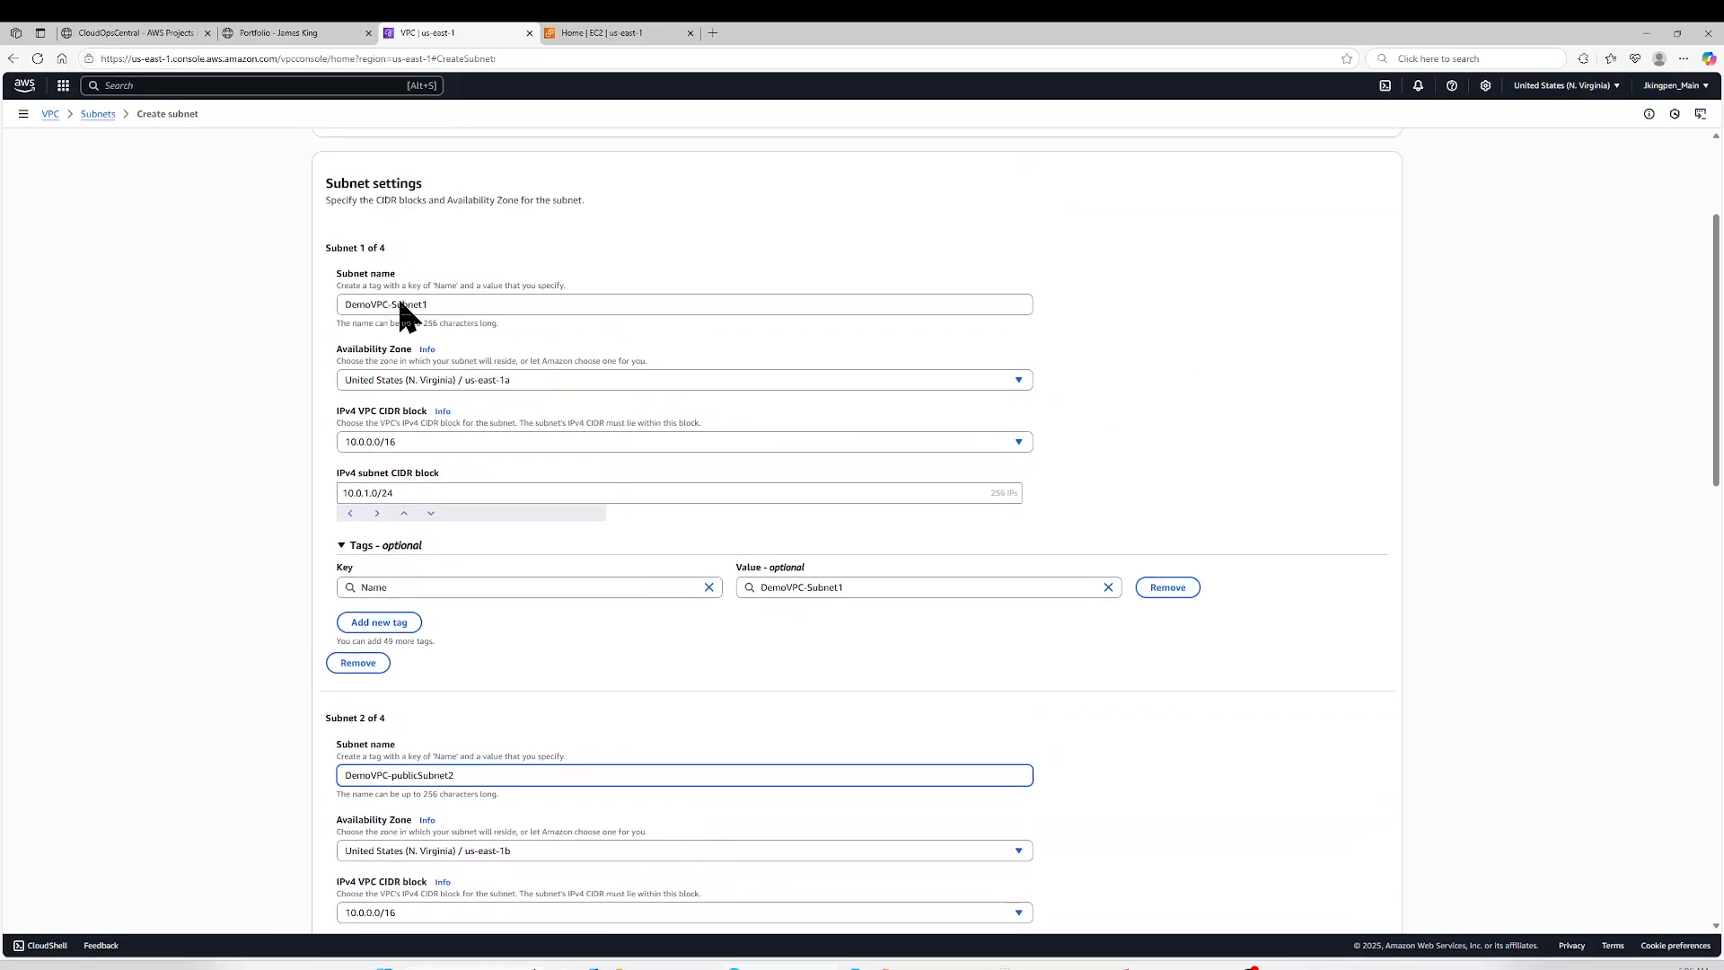
left_click(393, 307)
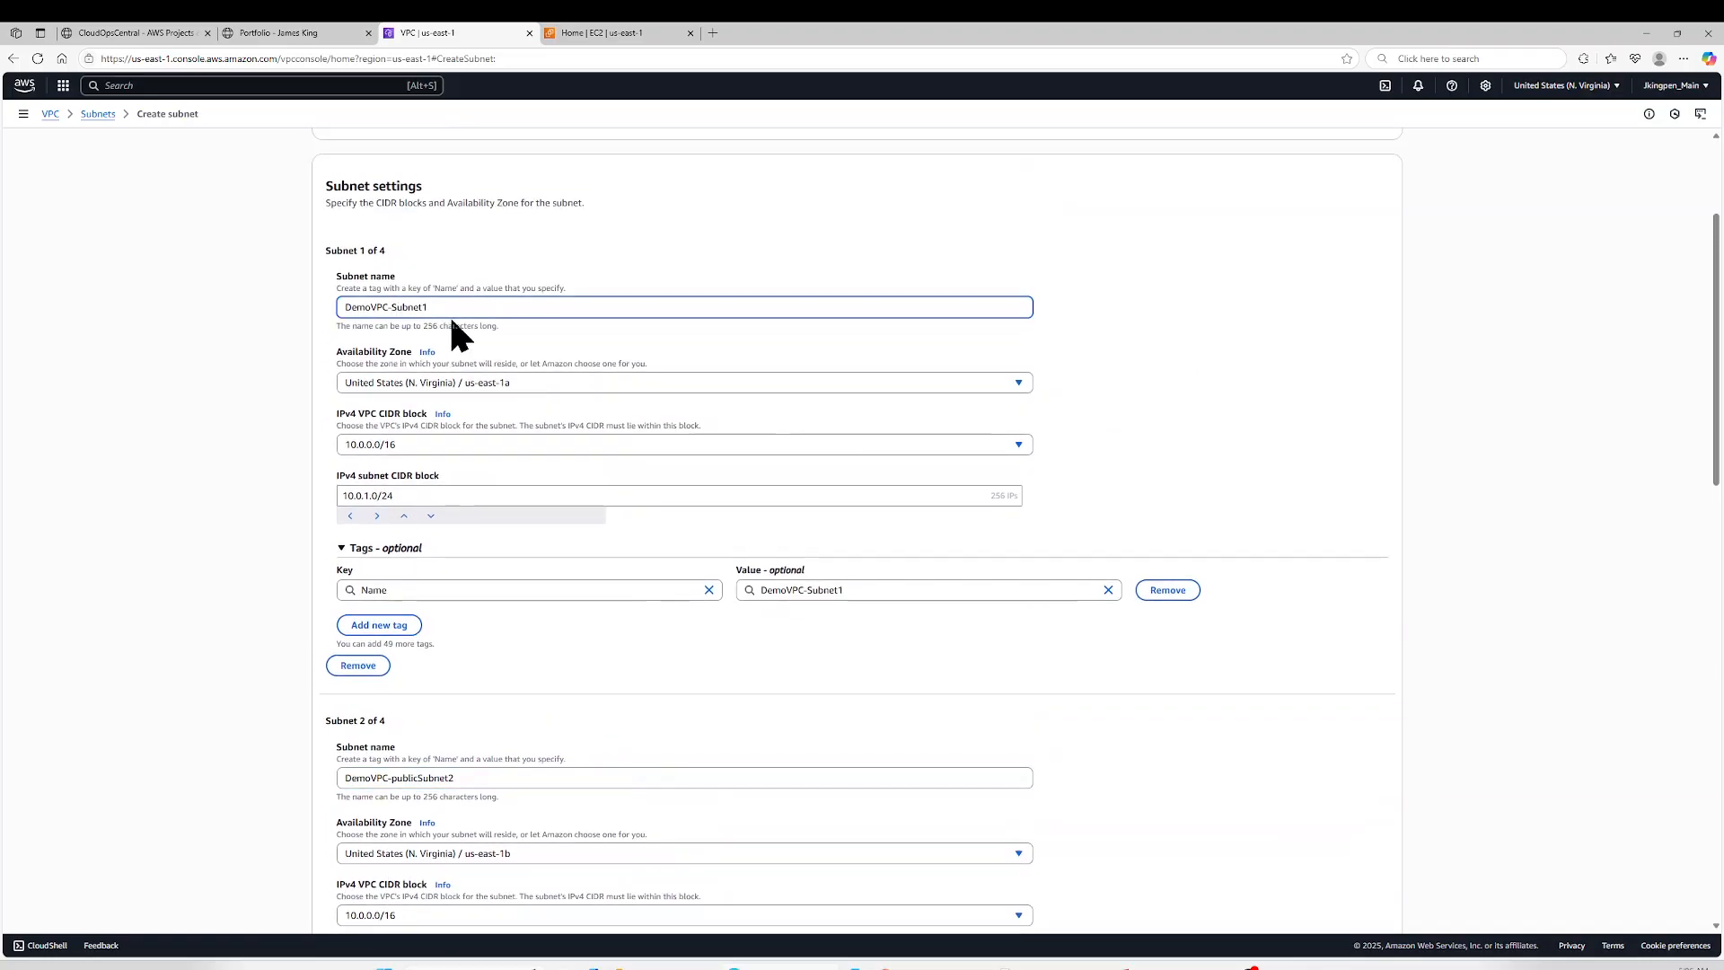
type("public")
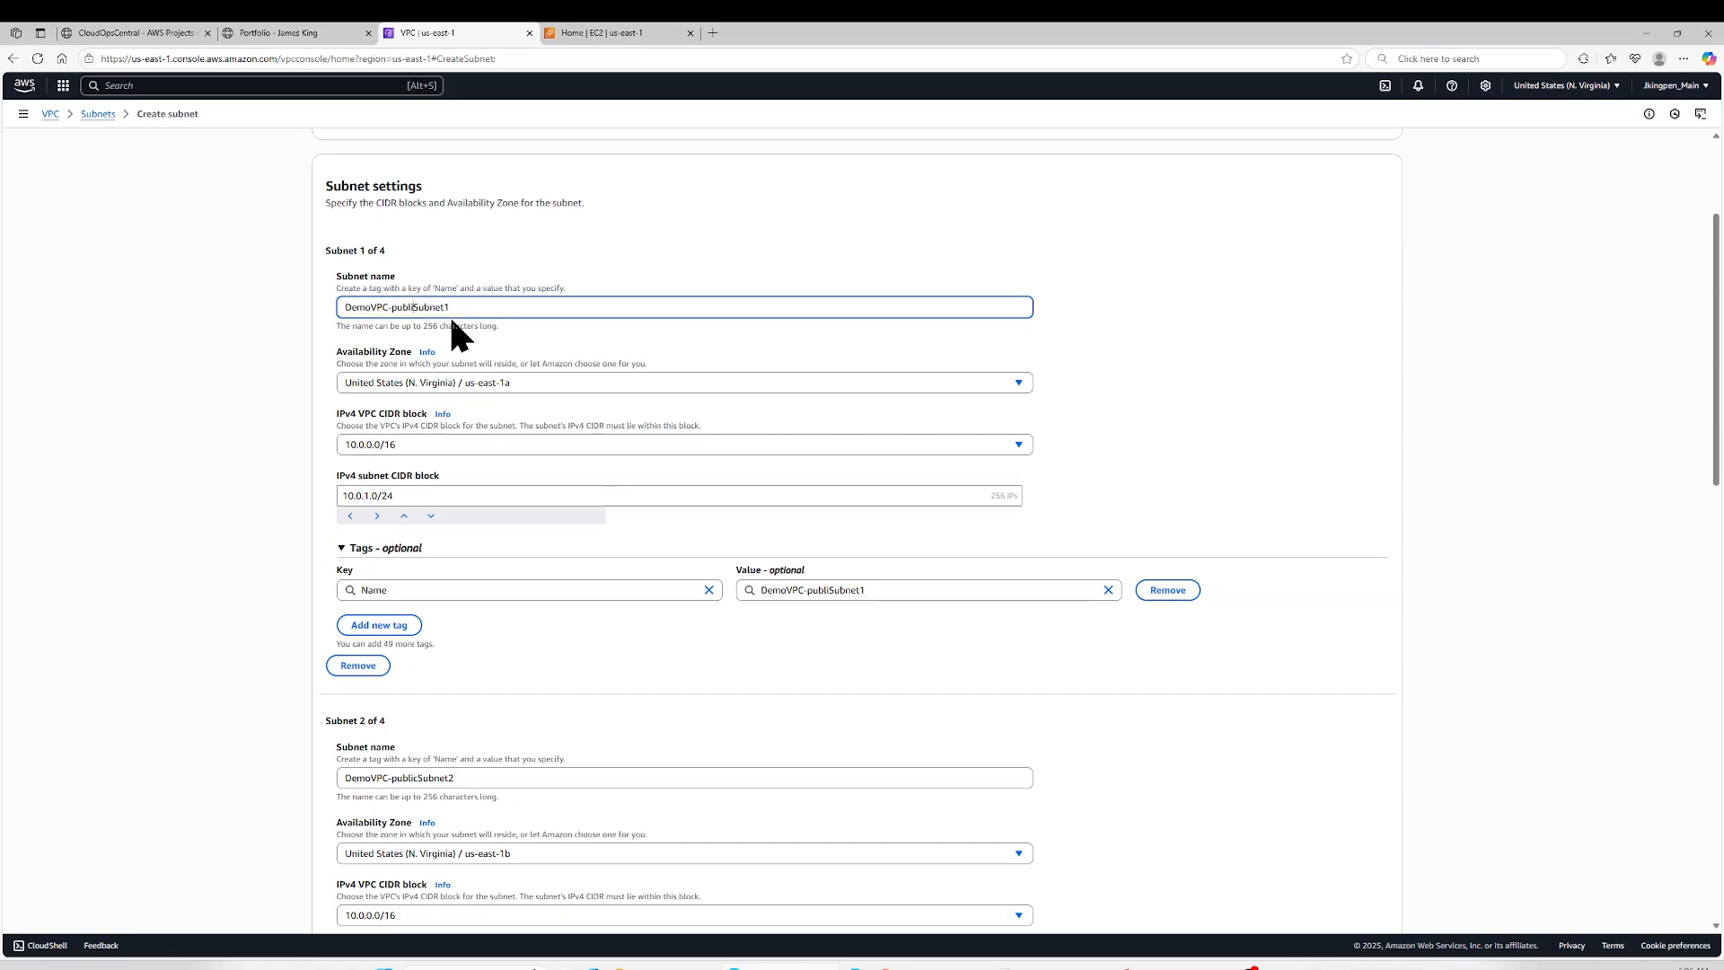
scroll(981, 440, "down", 11)
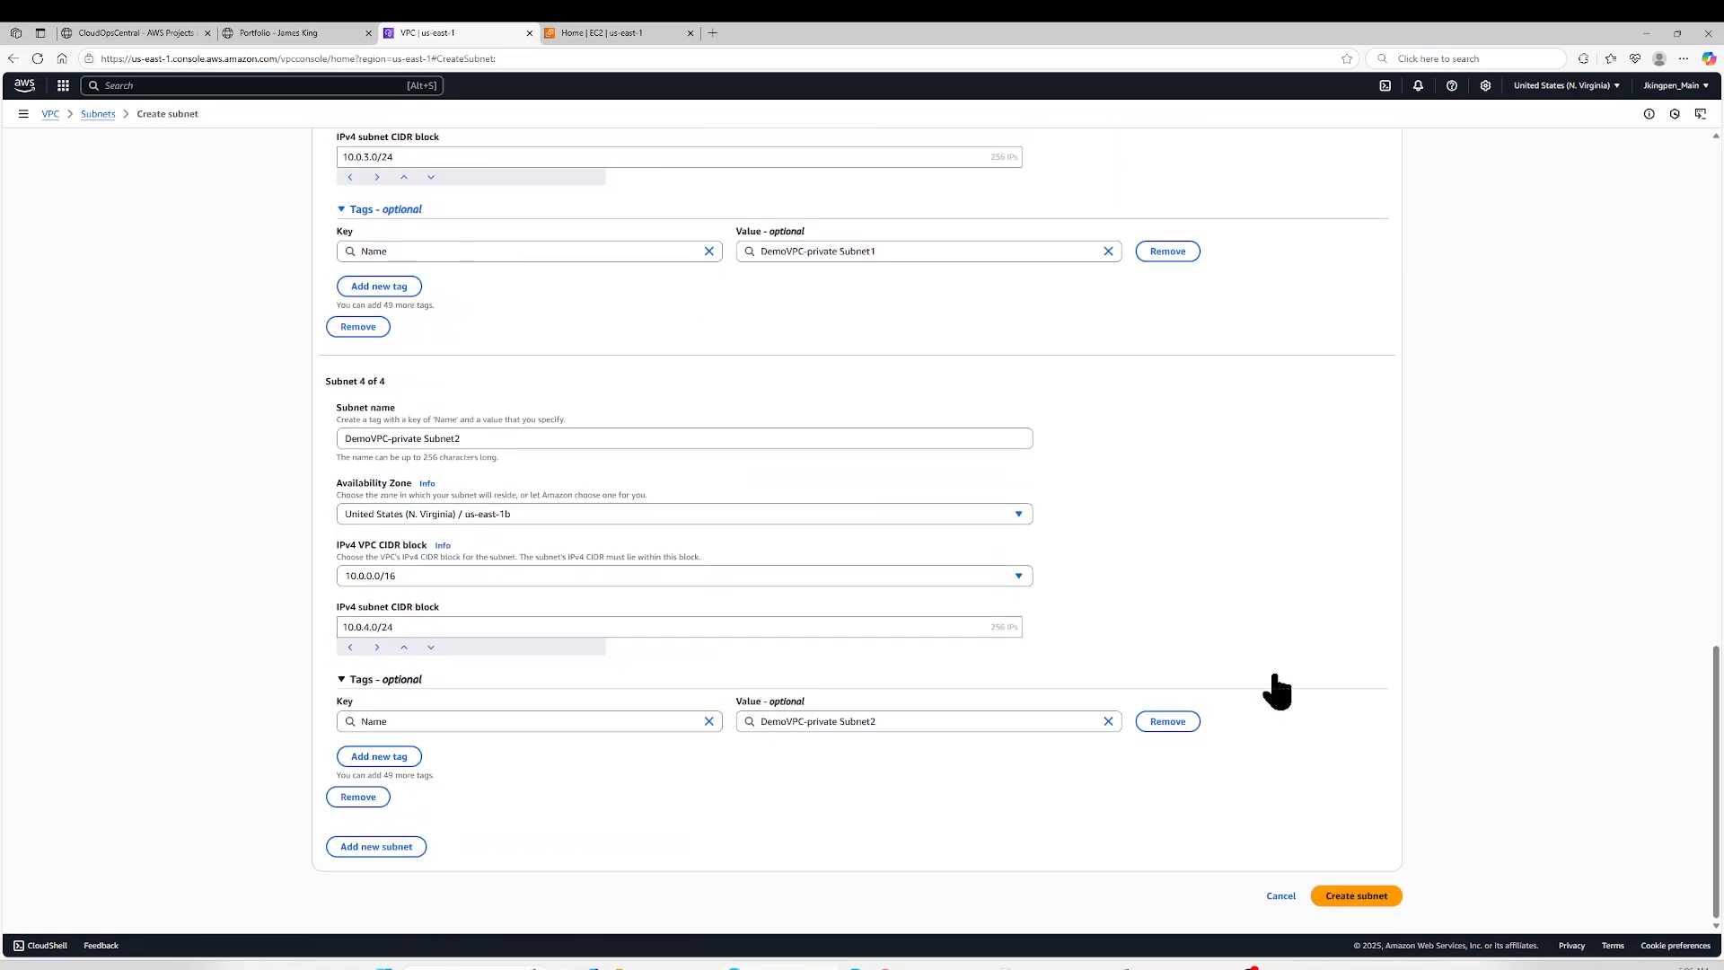
left_click(1356, 896)
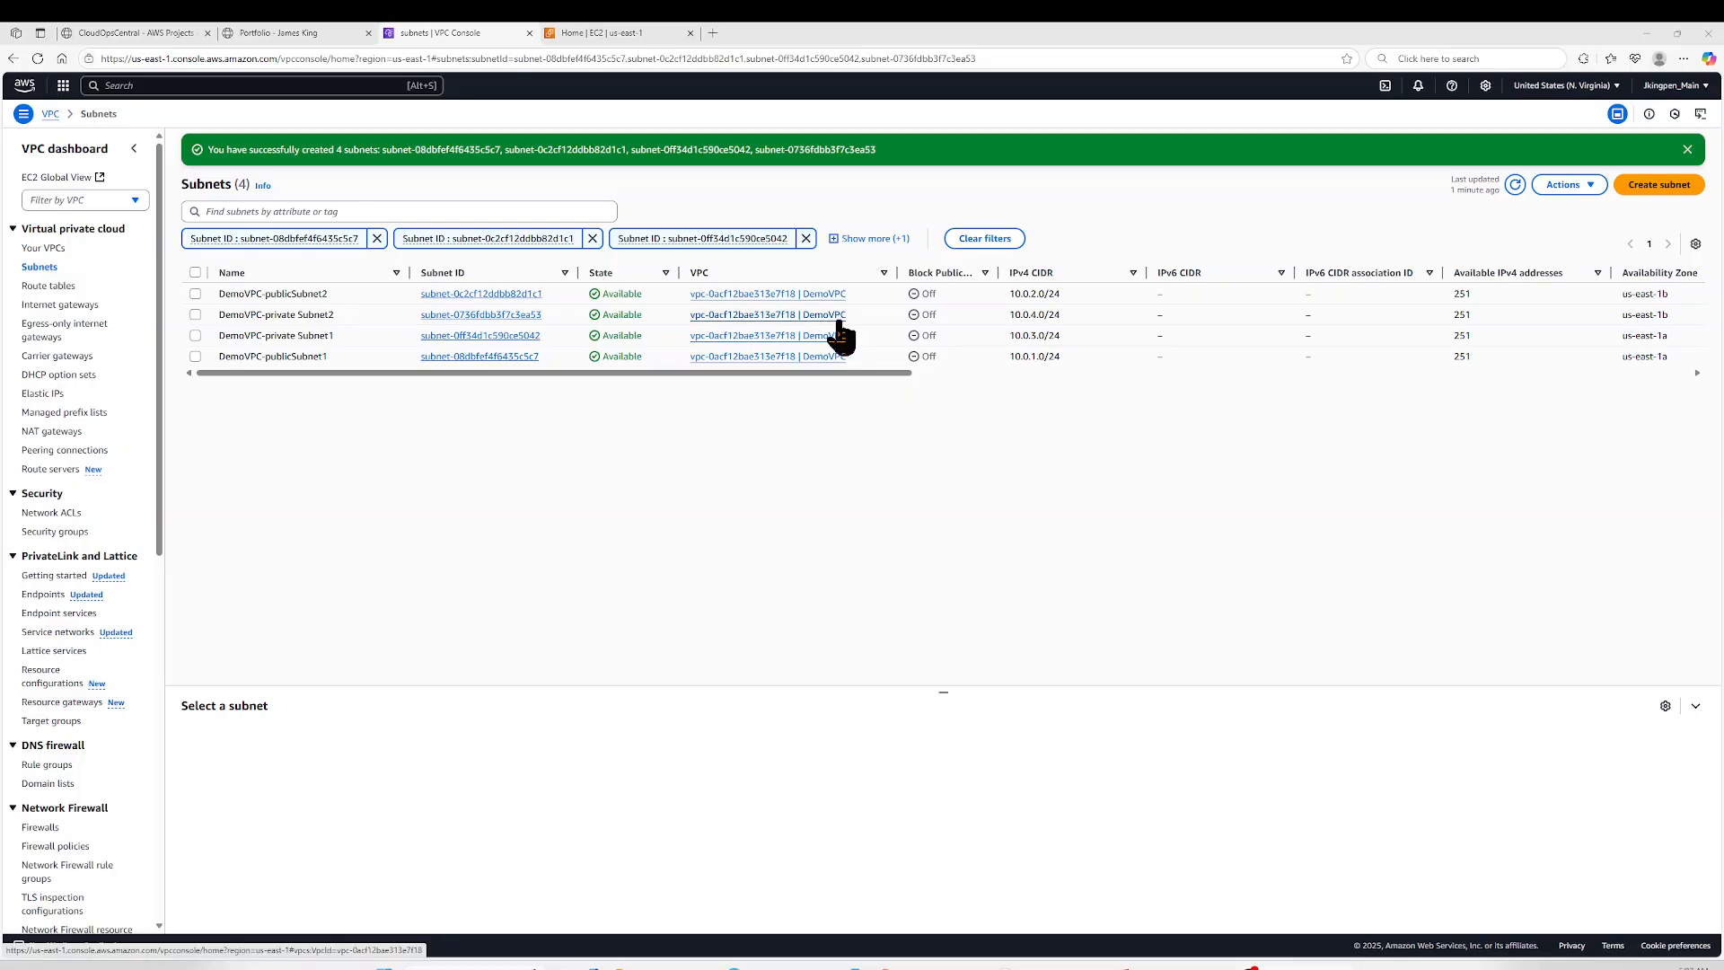
- Sort the new subnets by IPv4 CIDR with 10.0.1.0/24 first and review their Availability Zones
left_click(1040, 274)
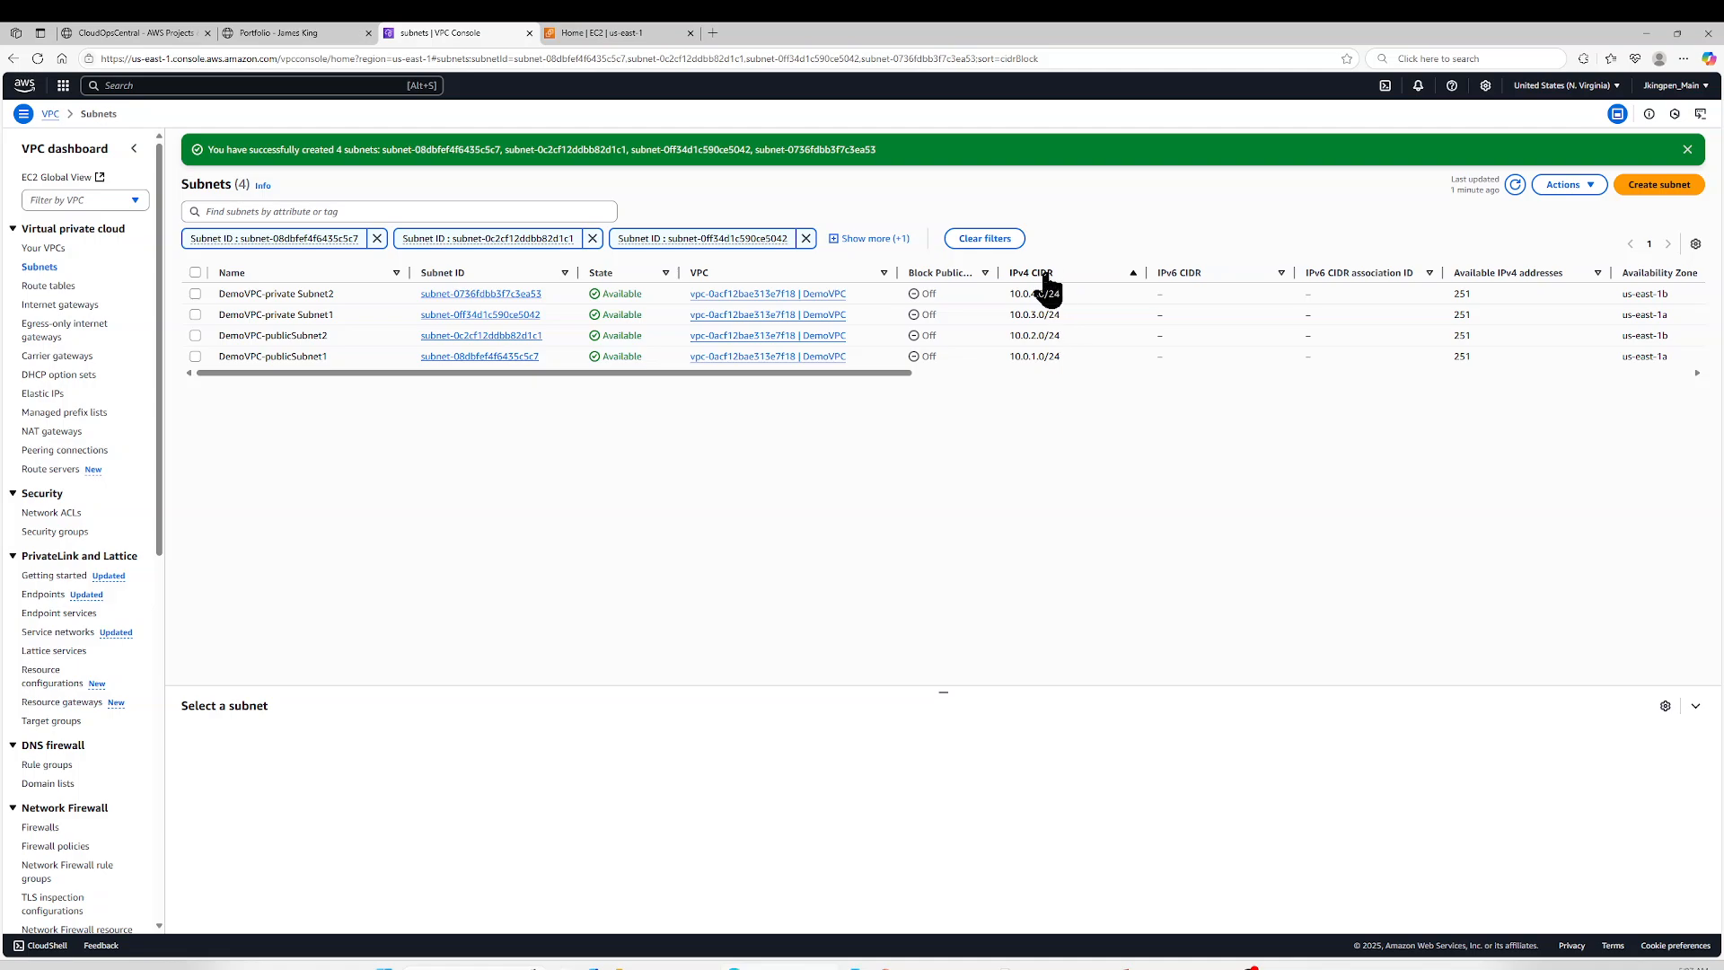
left_click(1039, 274)
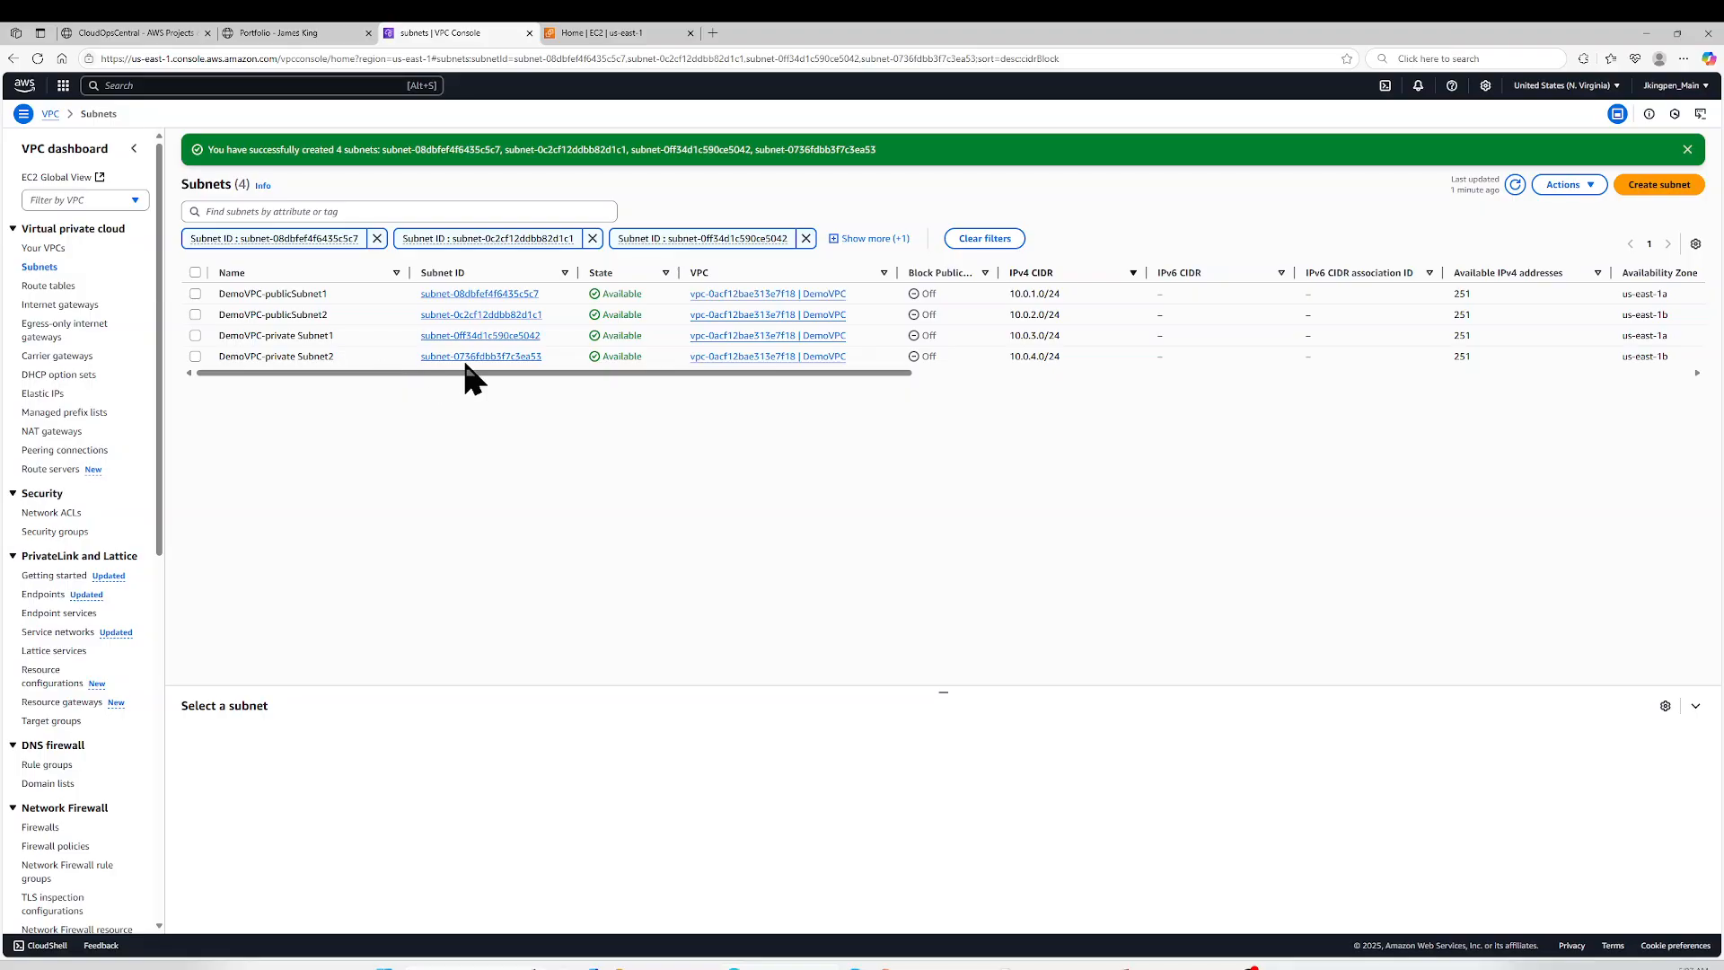
left_click_drag(468, 371, 612, 385)
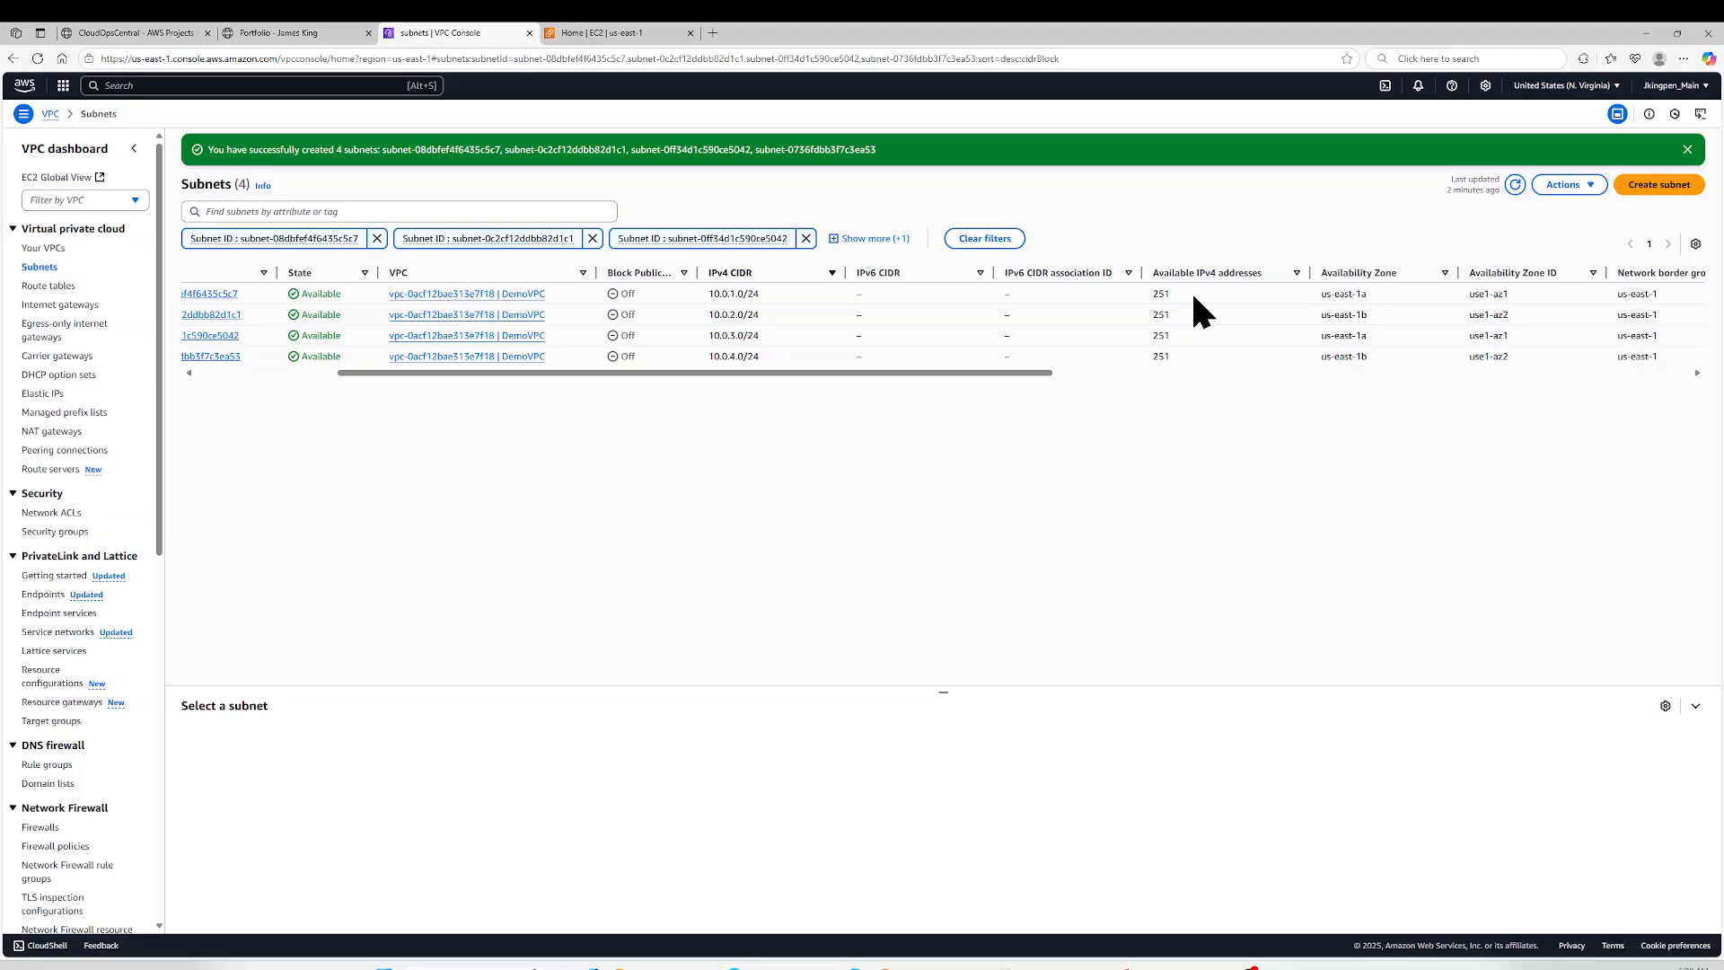
left_click(1688, 150)
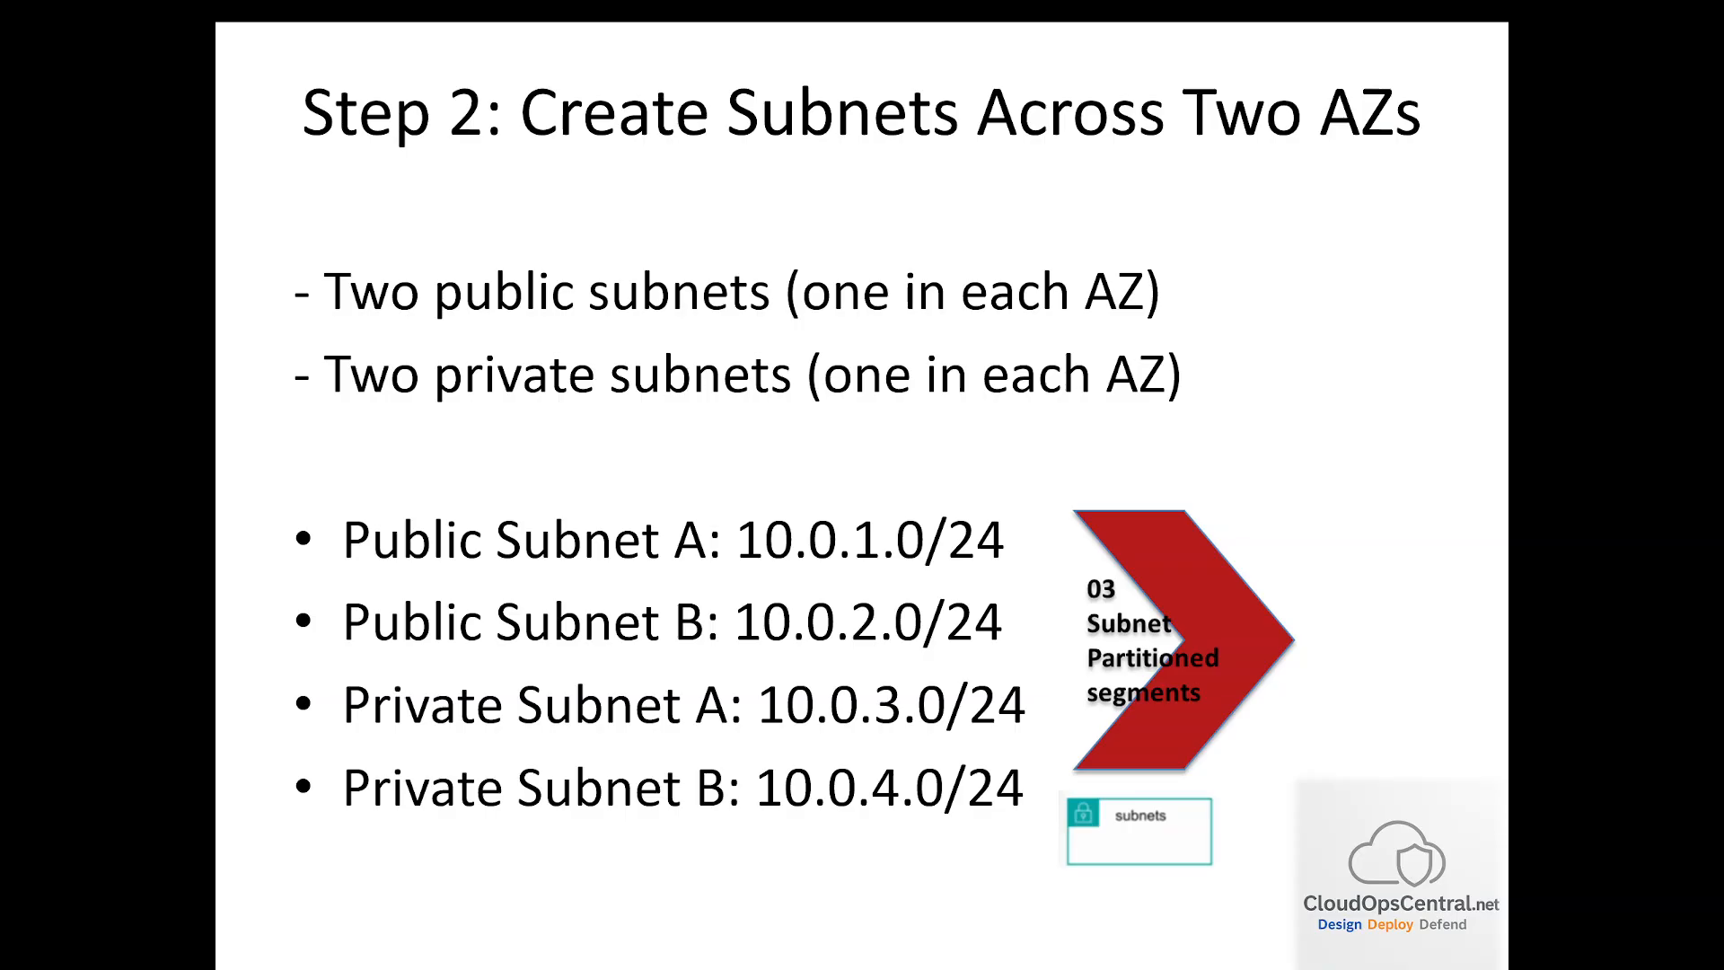
left_click(1353, 567)
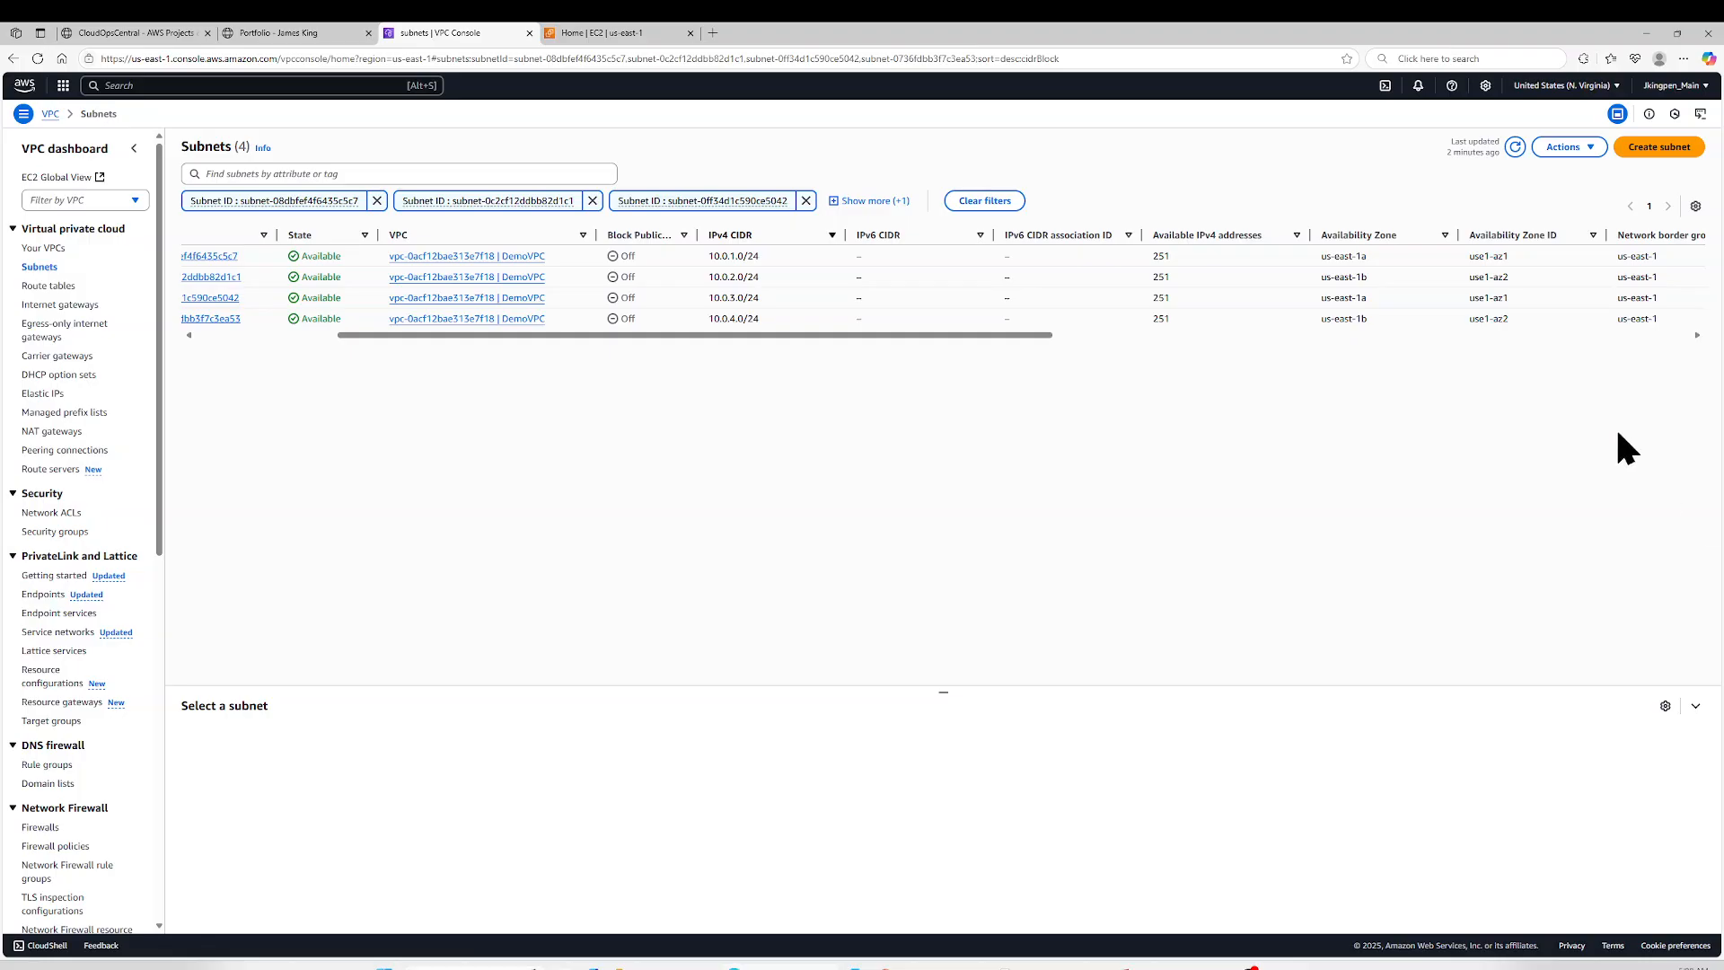
- Create an internet gateway with the name tag DemoVPC-IGW
left_click(77, 306)
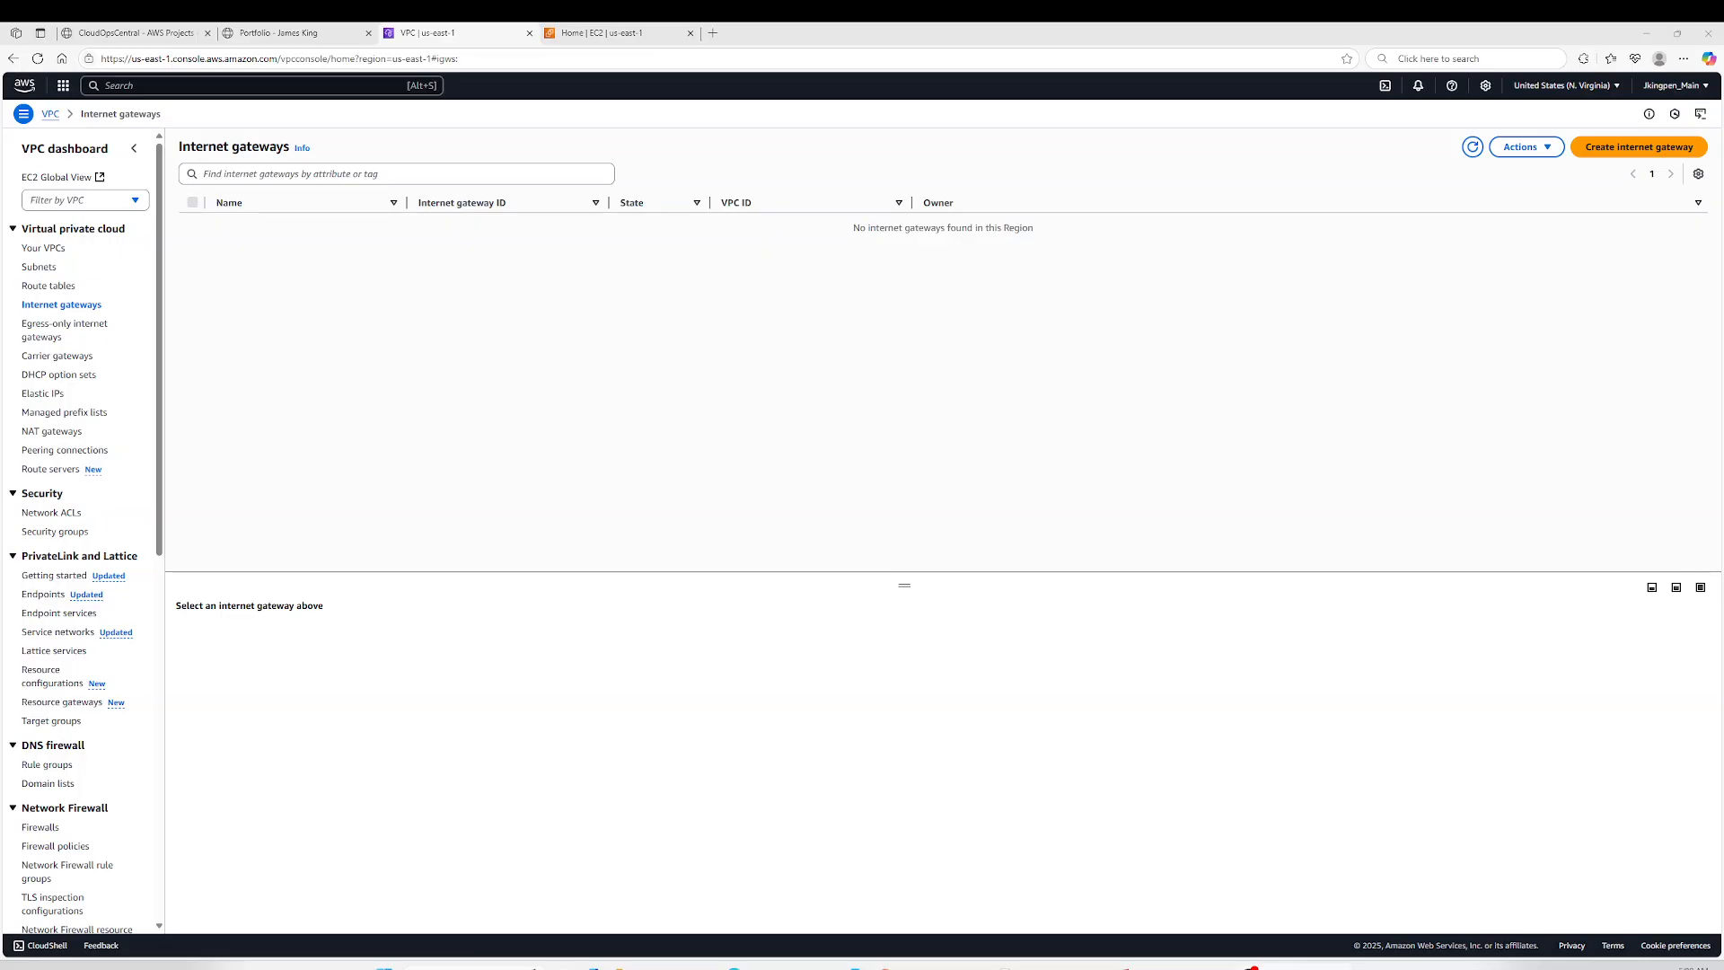
left_click(1642, 151)
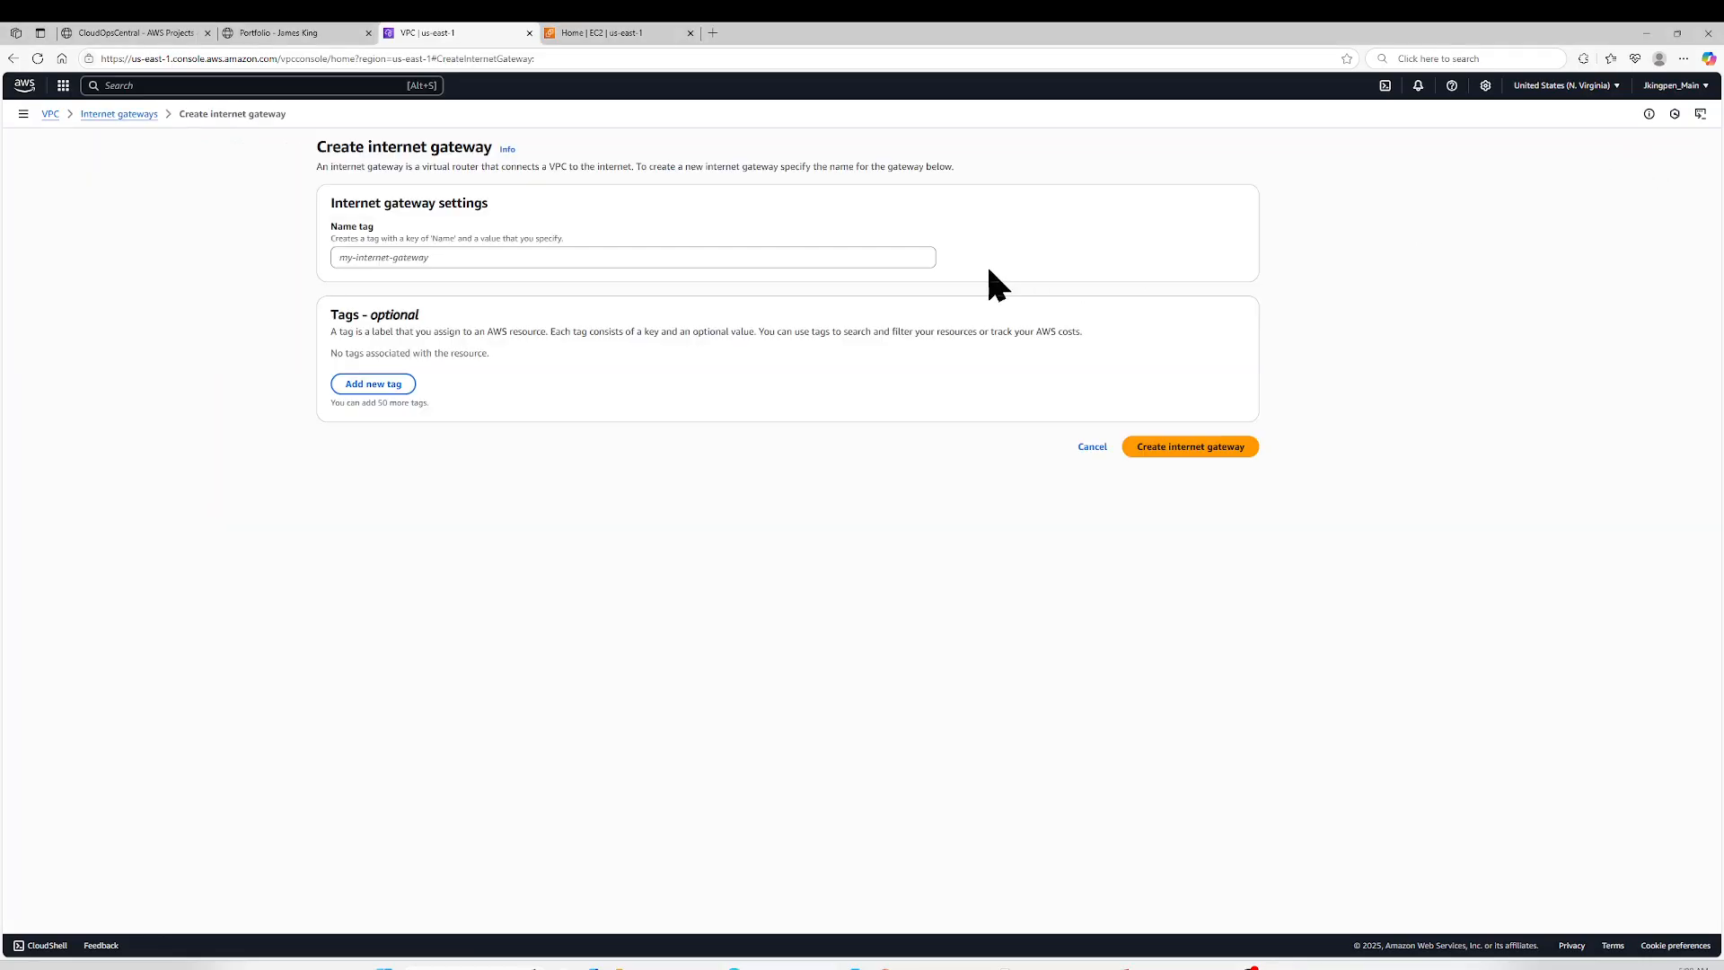
left_click(872, 255)
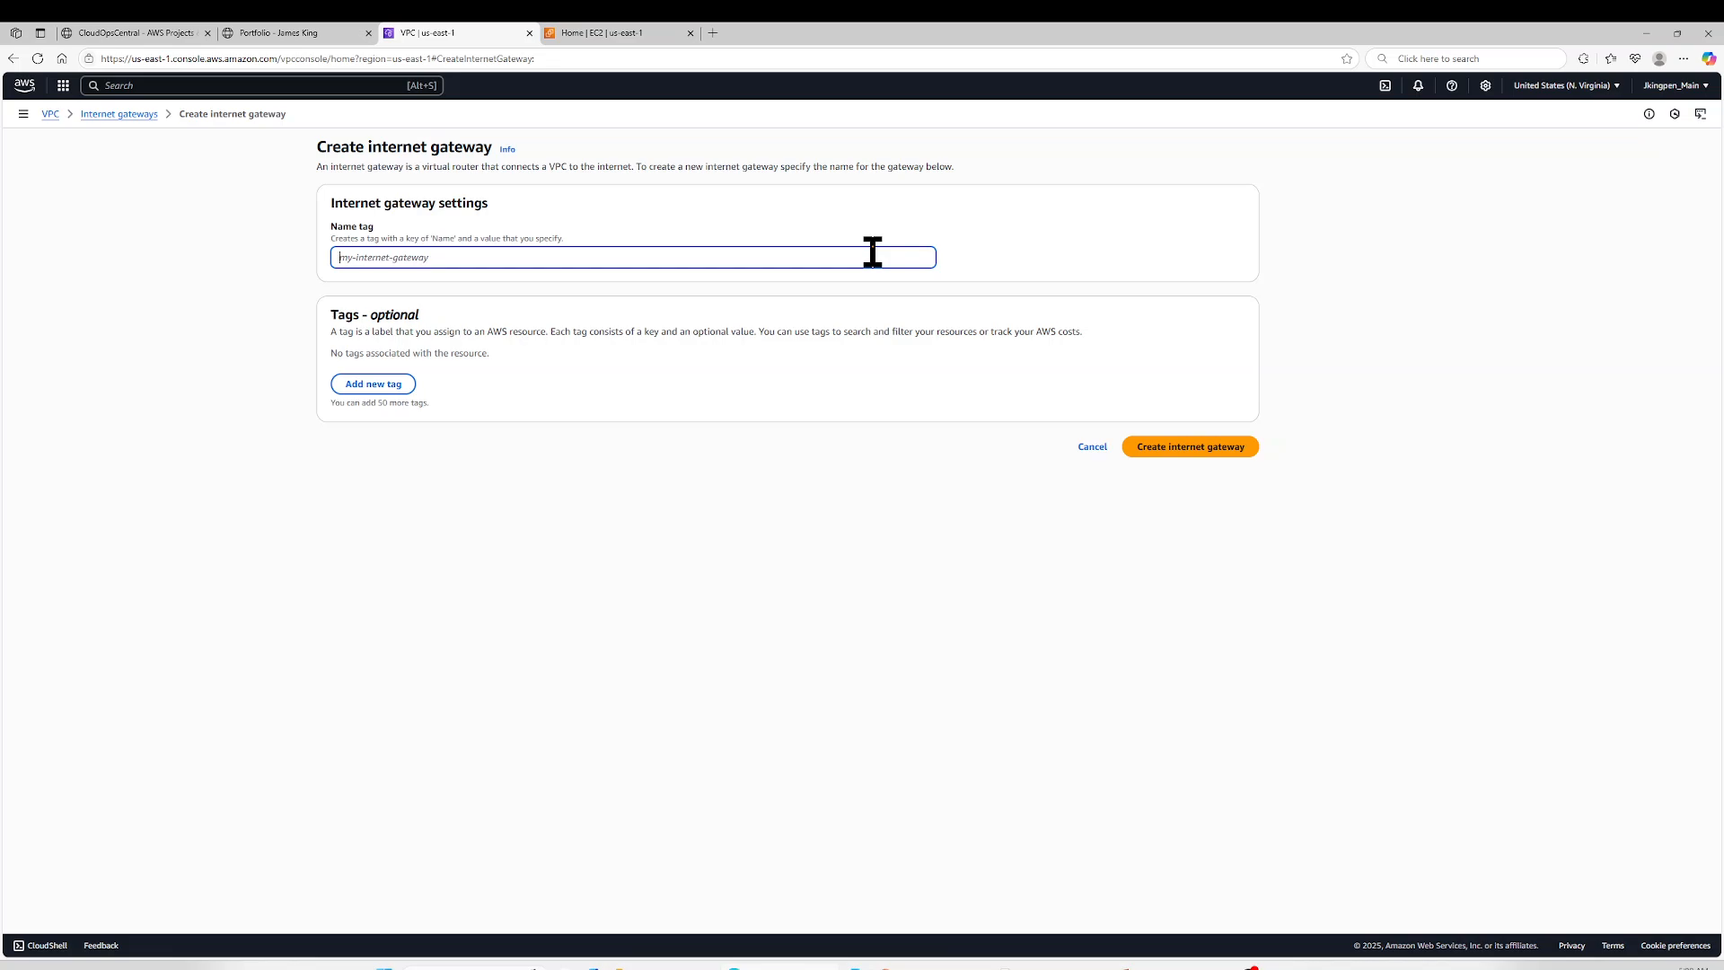
type("DemoVPC")
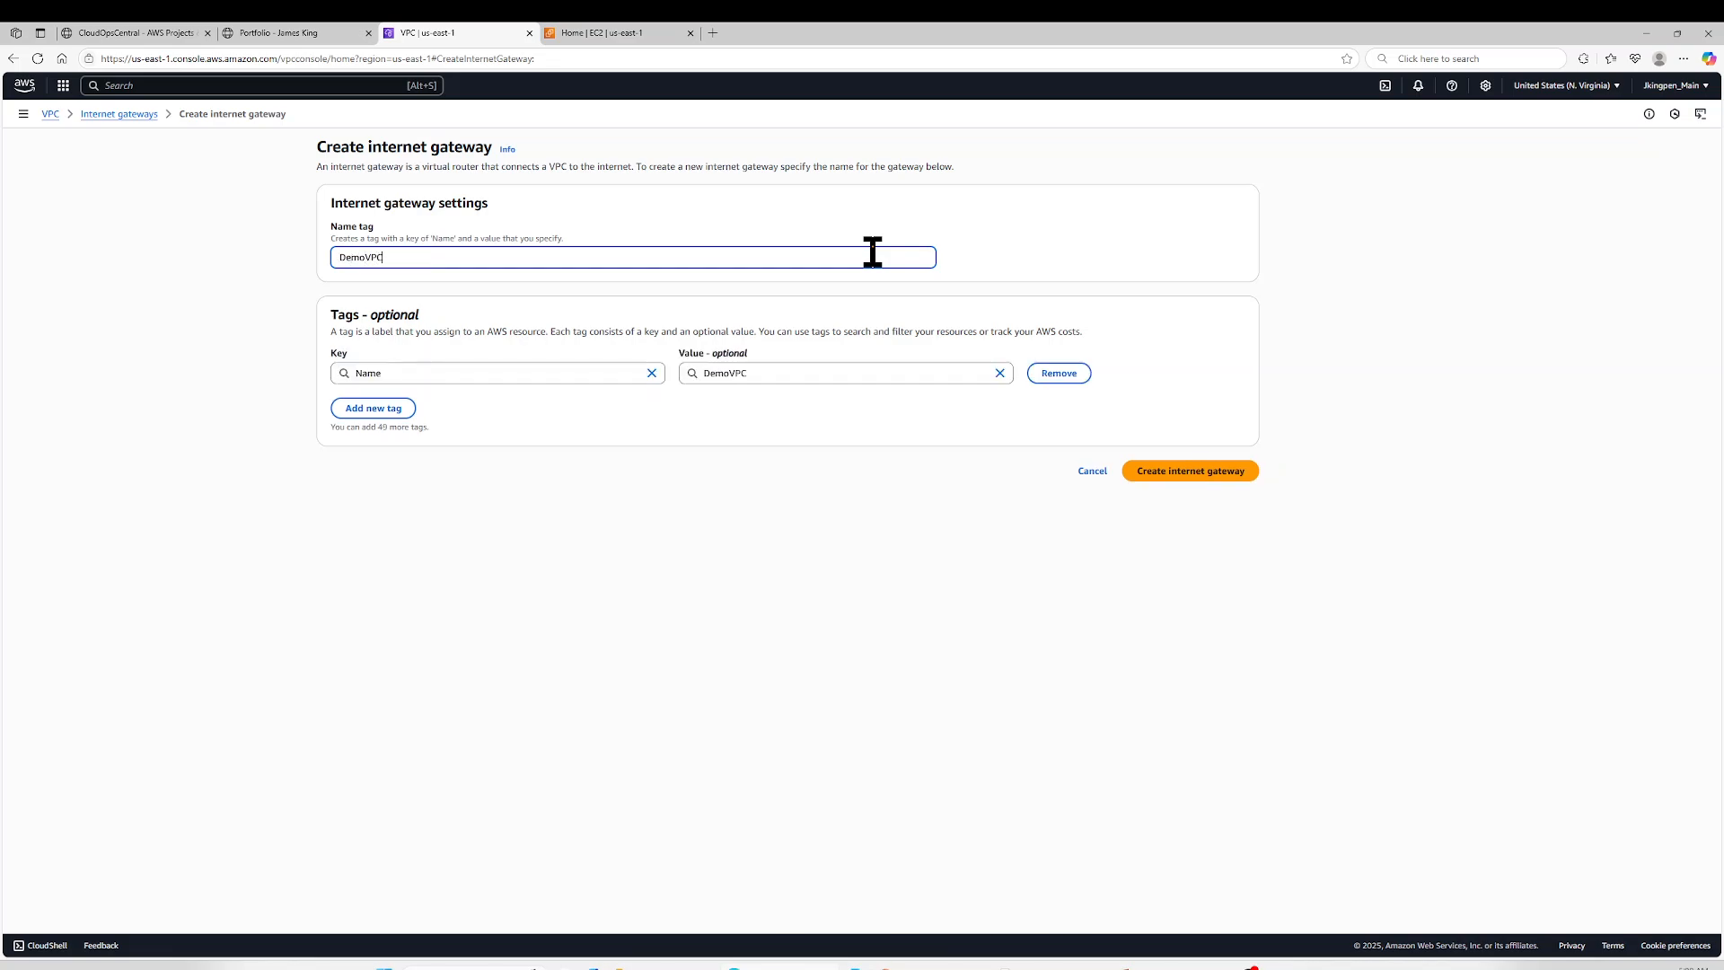
type("-G")
type("IGW")
left_click(1188, 477)
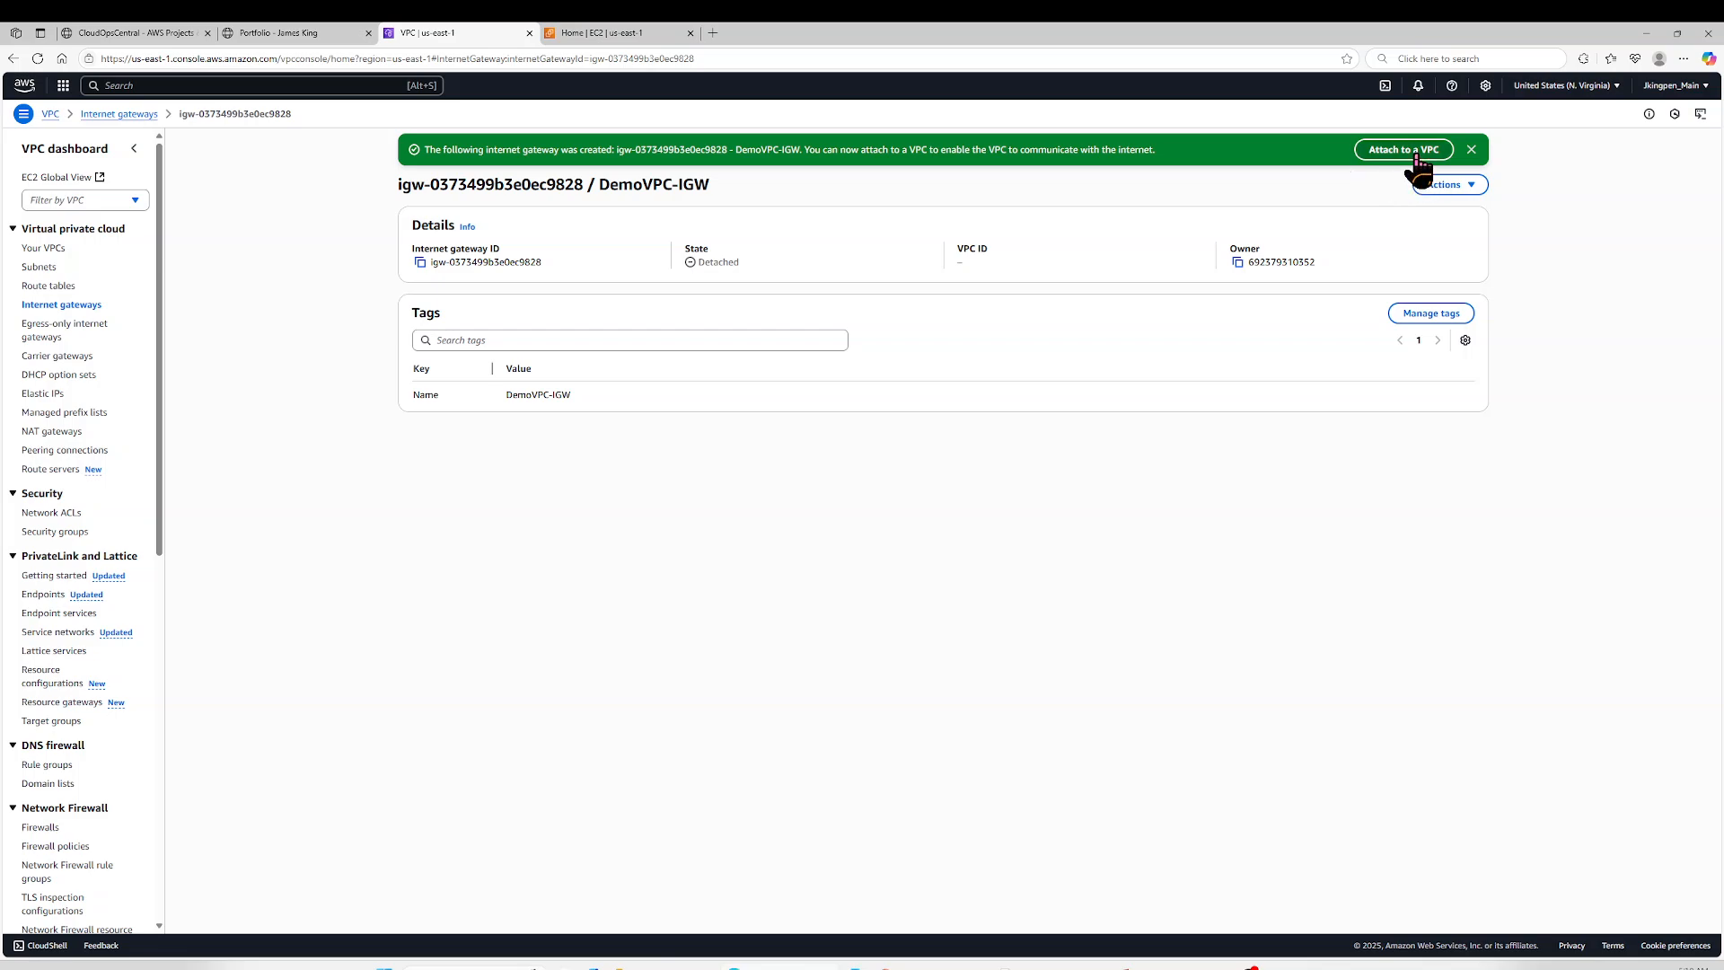
- Attach the DemoVPC-IGW internet gateway to DemoVPC and dismiss the notification
left_click(1447, 186)
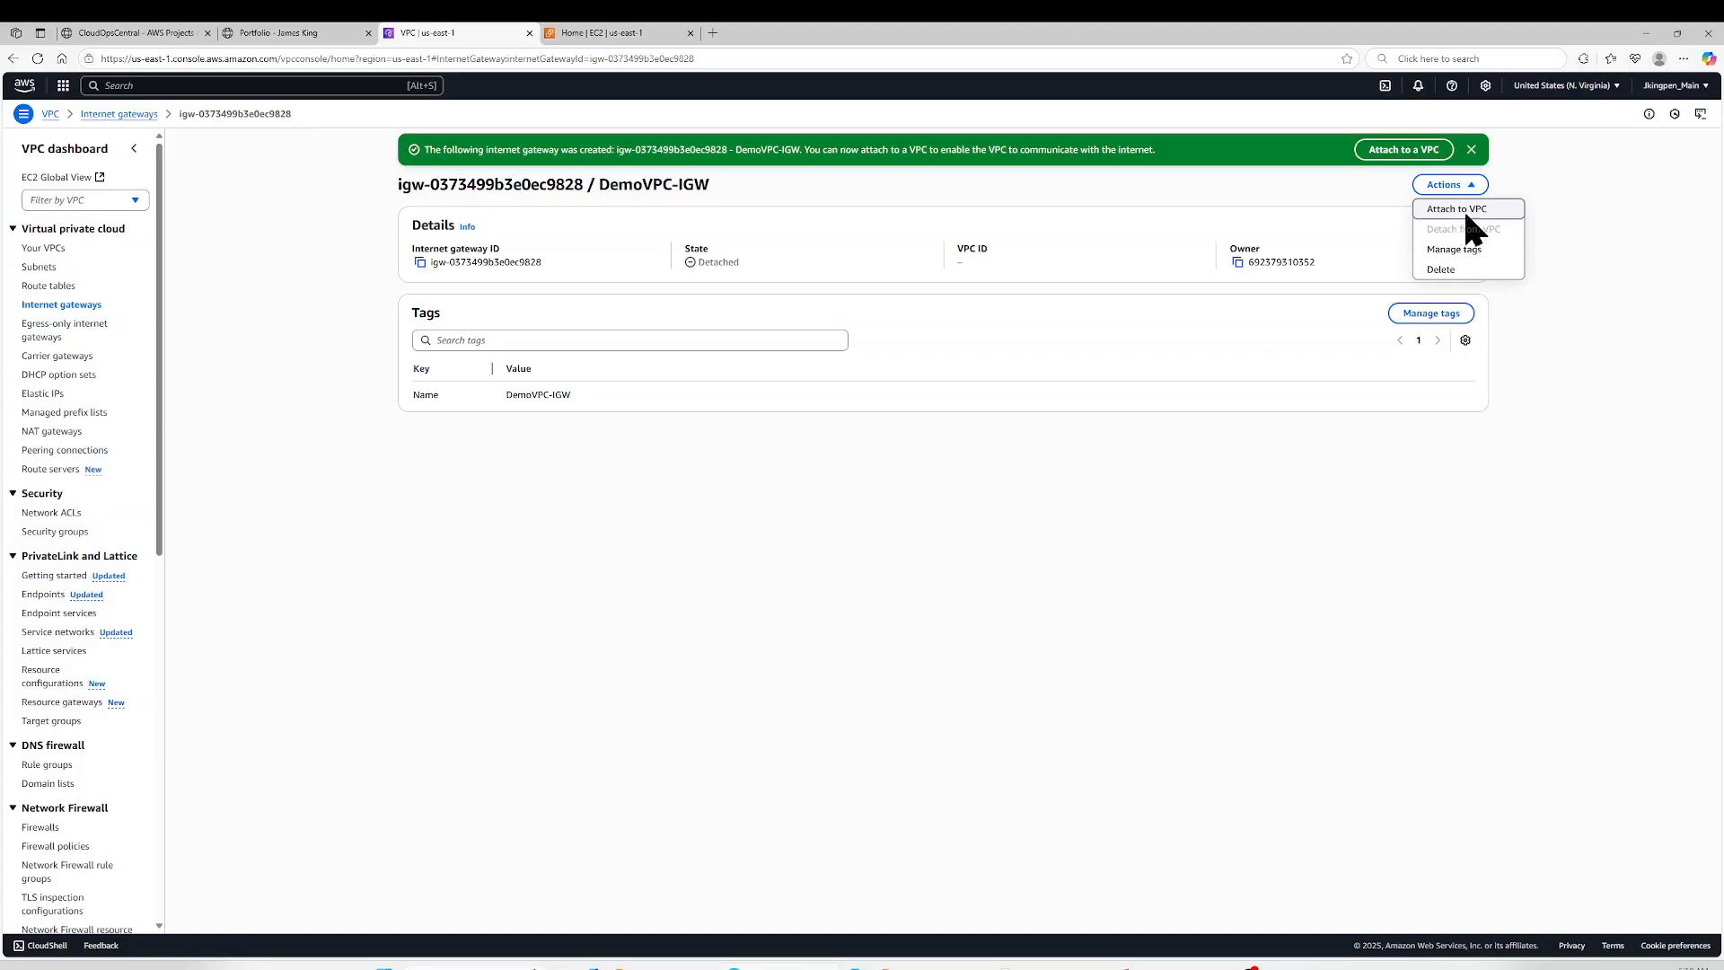
left_click(1463, 213)
left_click(898, 258)
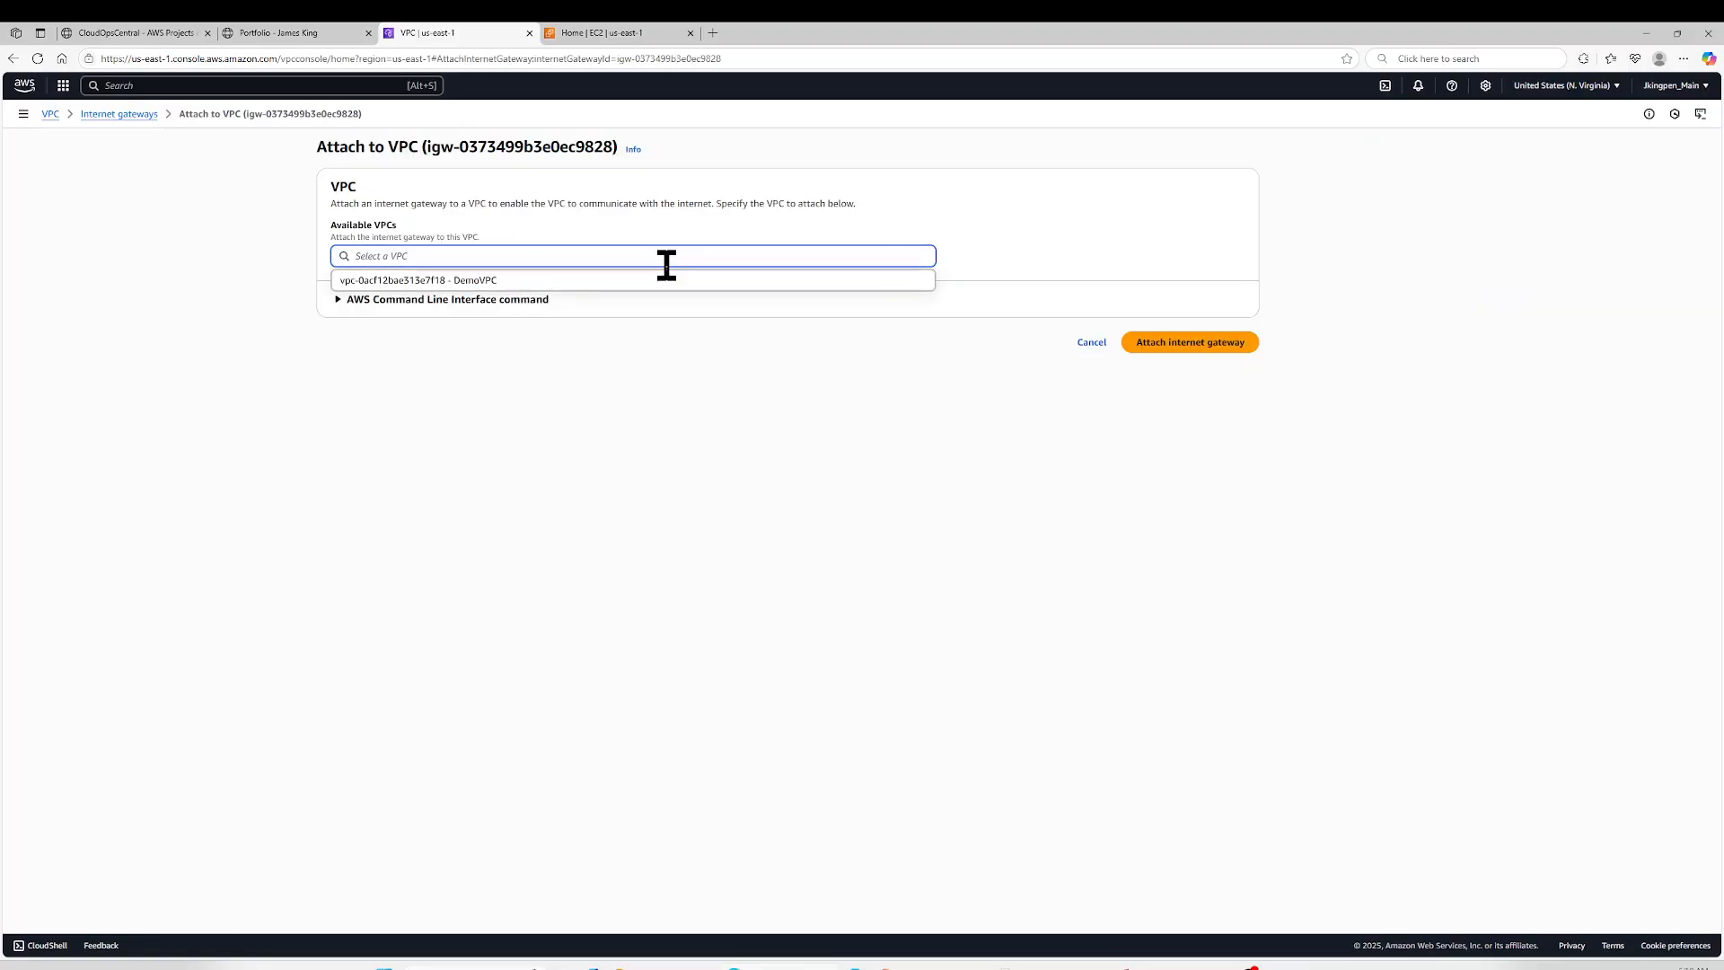
left_click(536, 280)
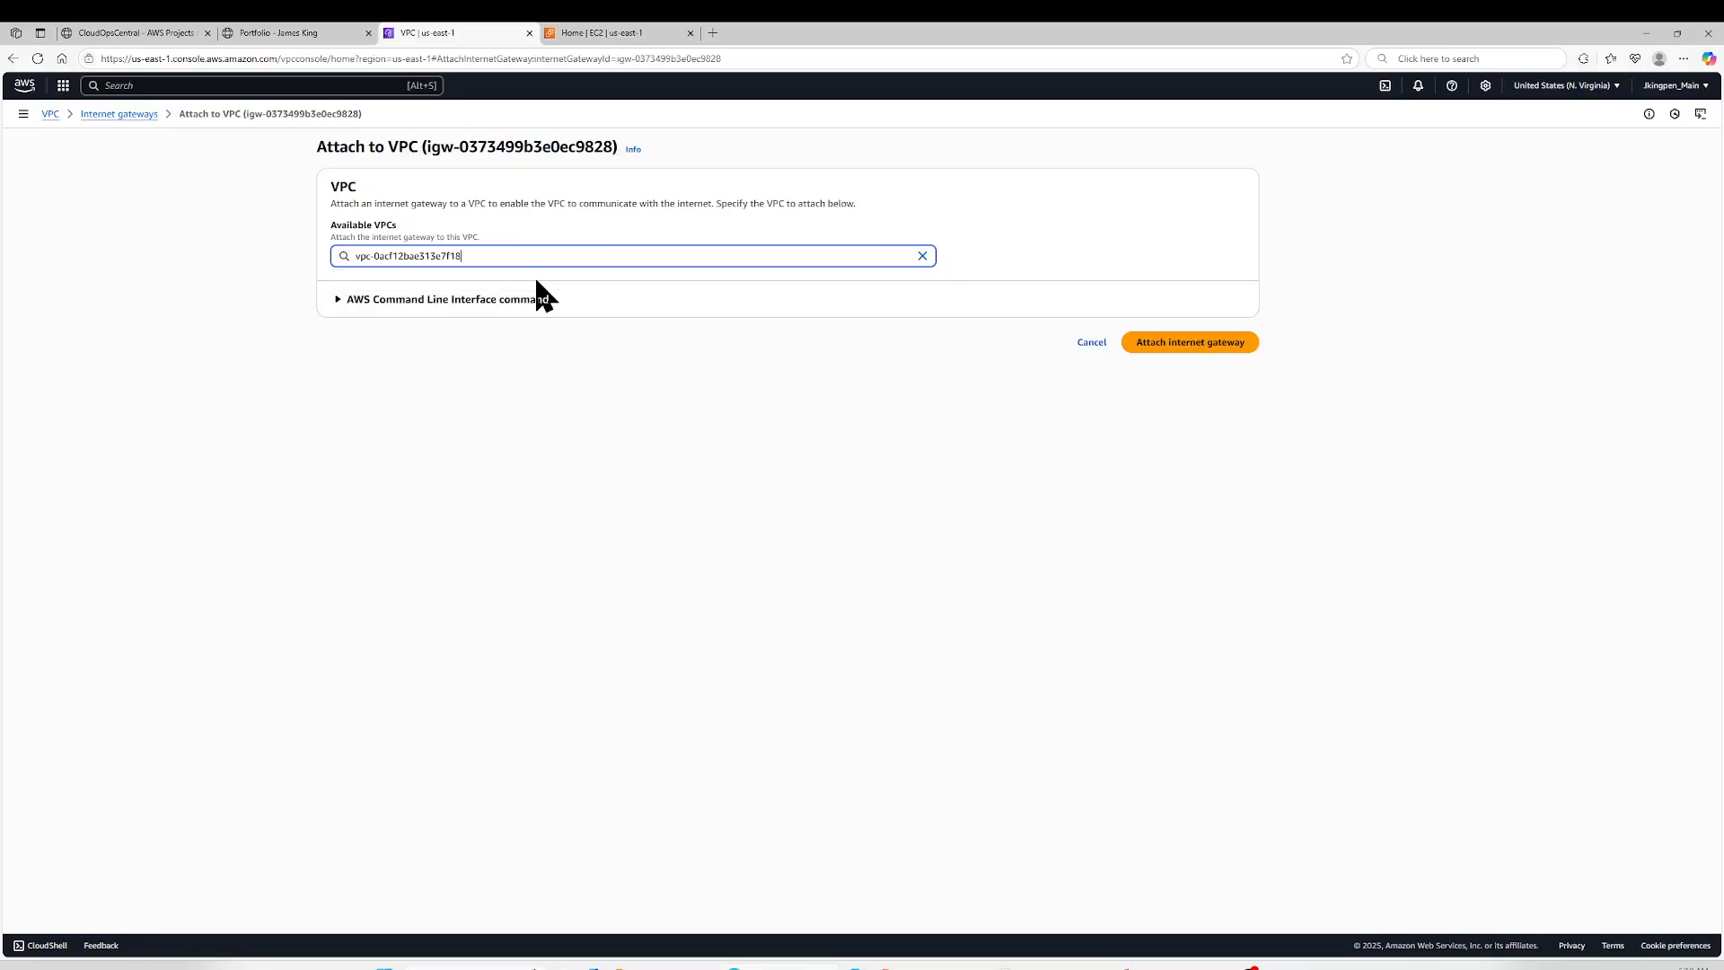
left_click(1236, 351)
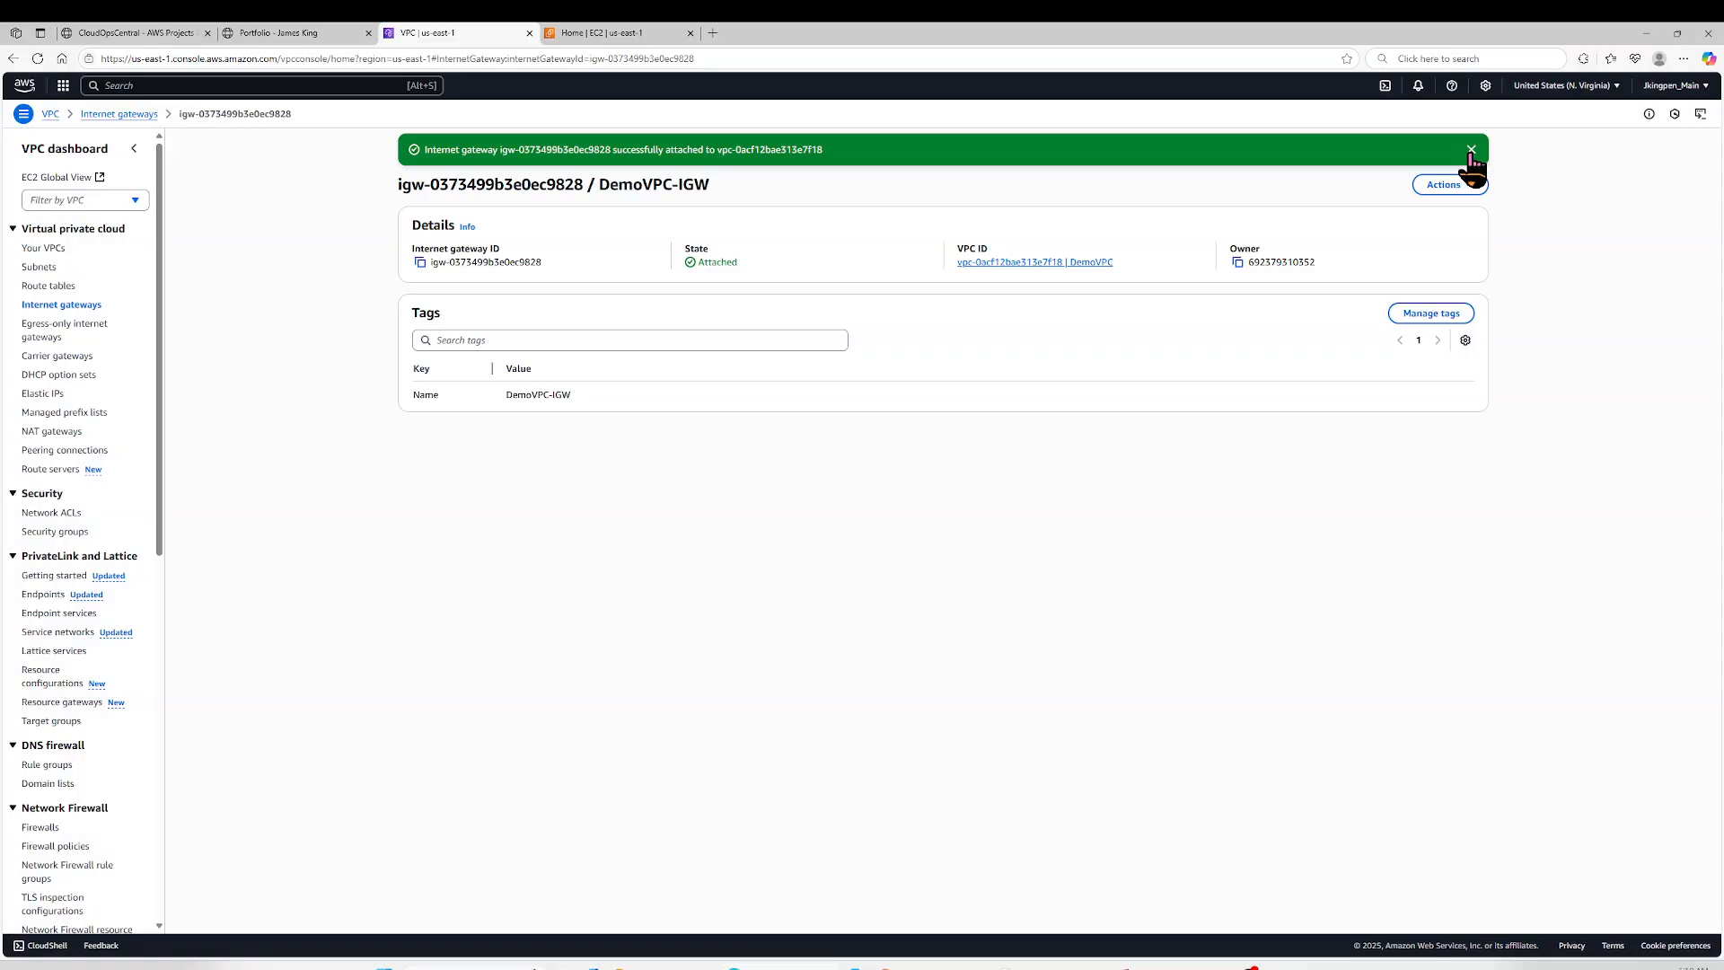
left_click(1470, 149)
- Switch to the EC2 console and open the form for launching a new instance
left_click(644, 32)
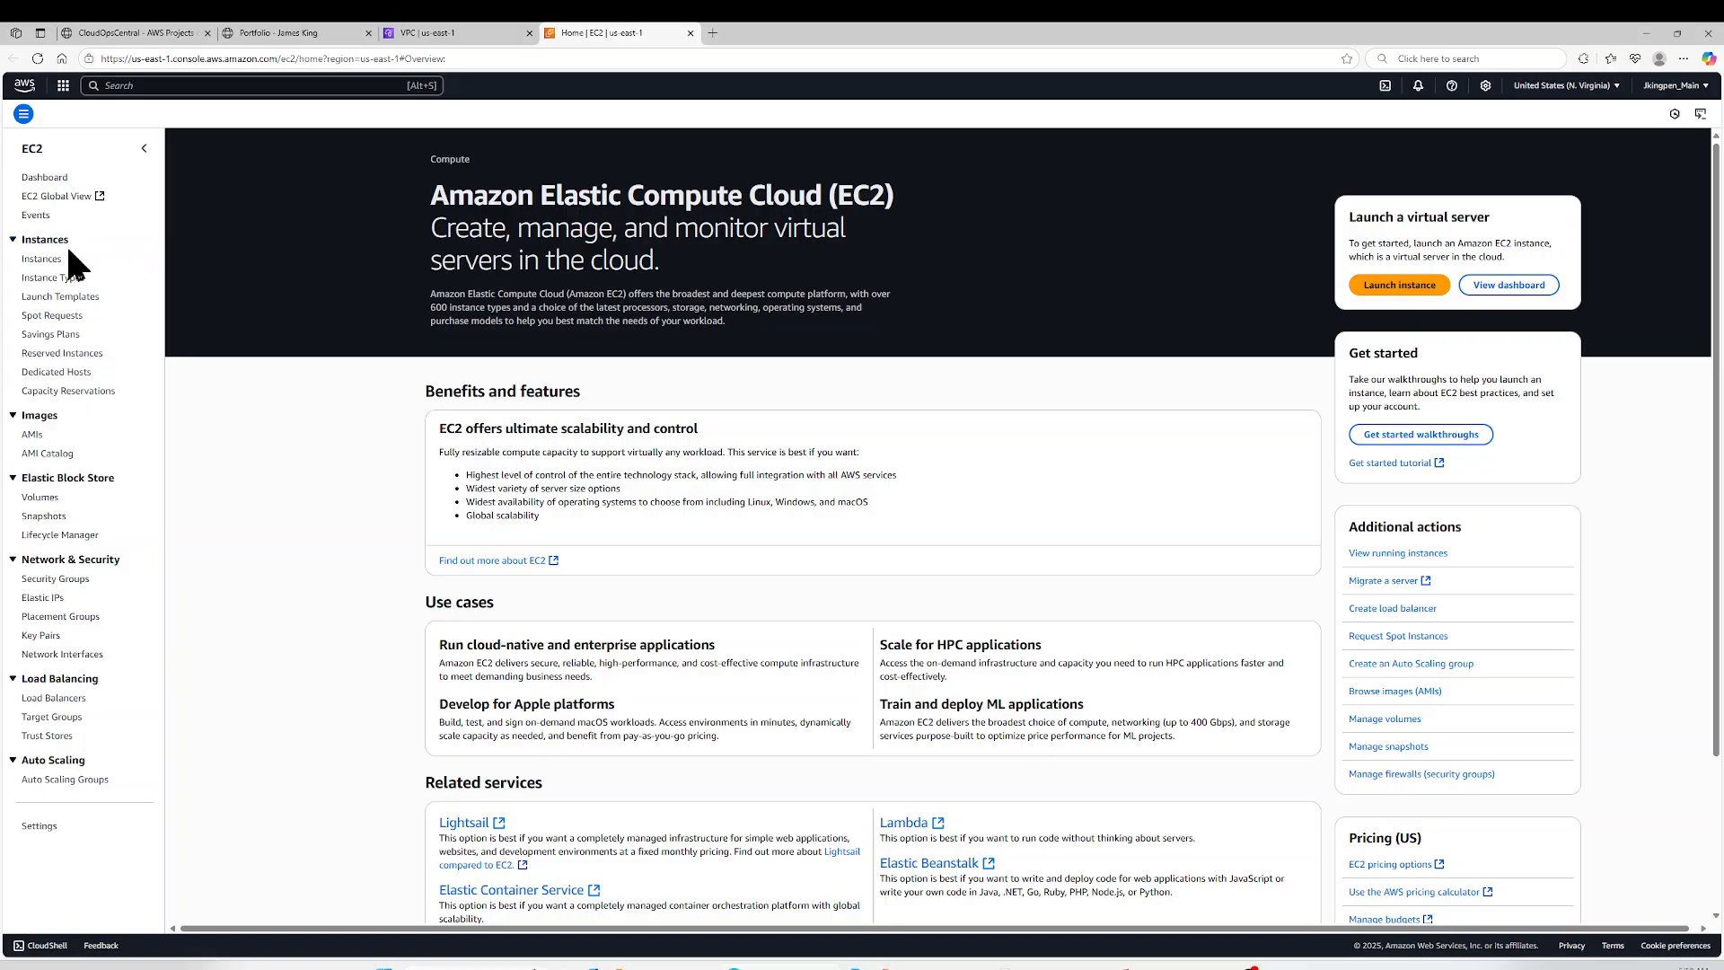
left_click(42, 259)
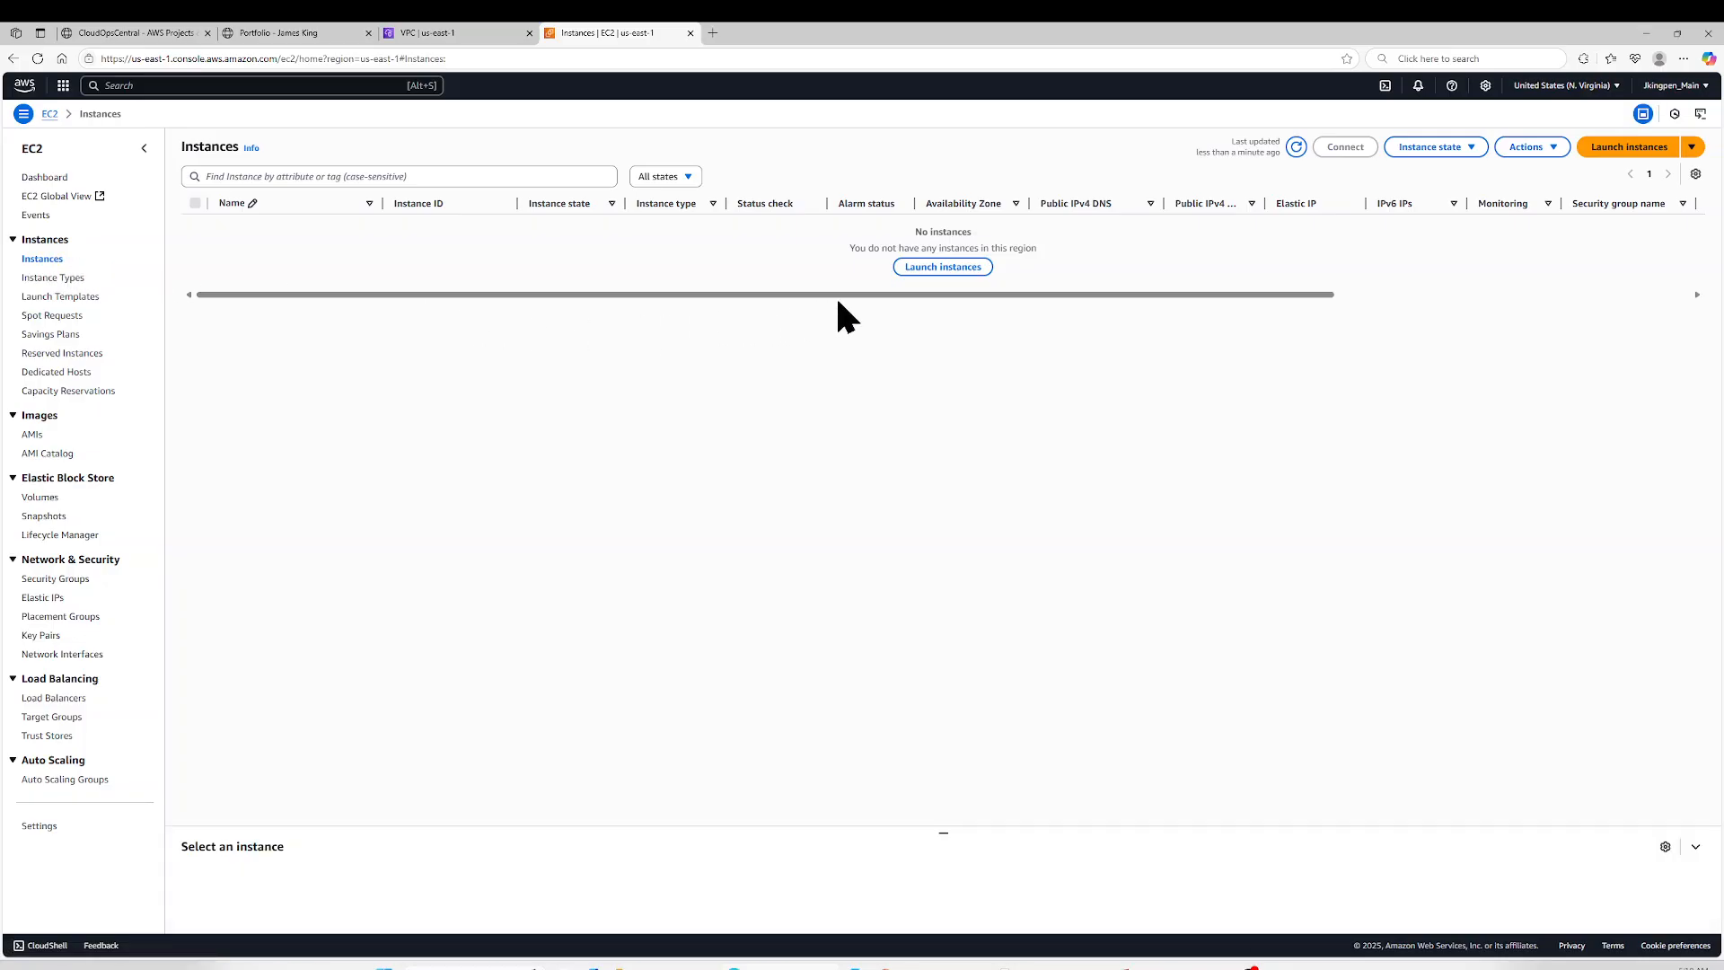
left_click(948, 267)
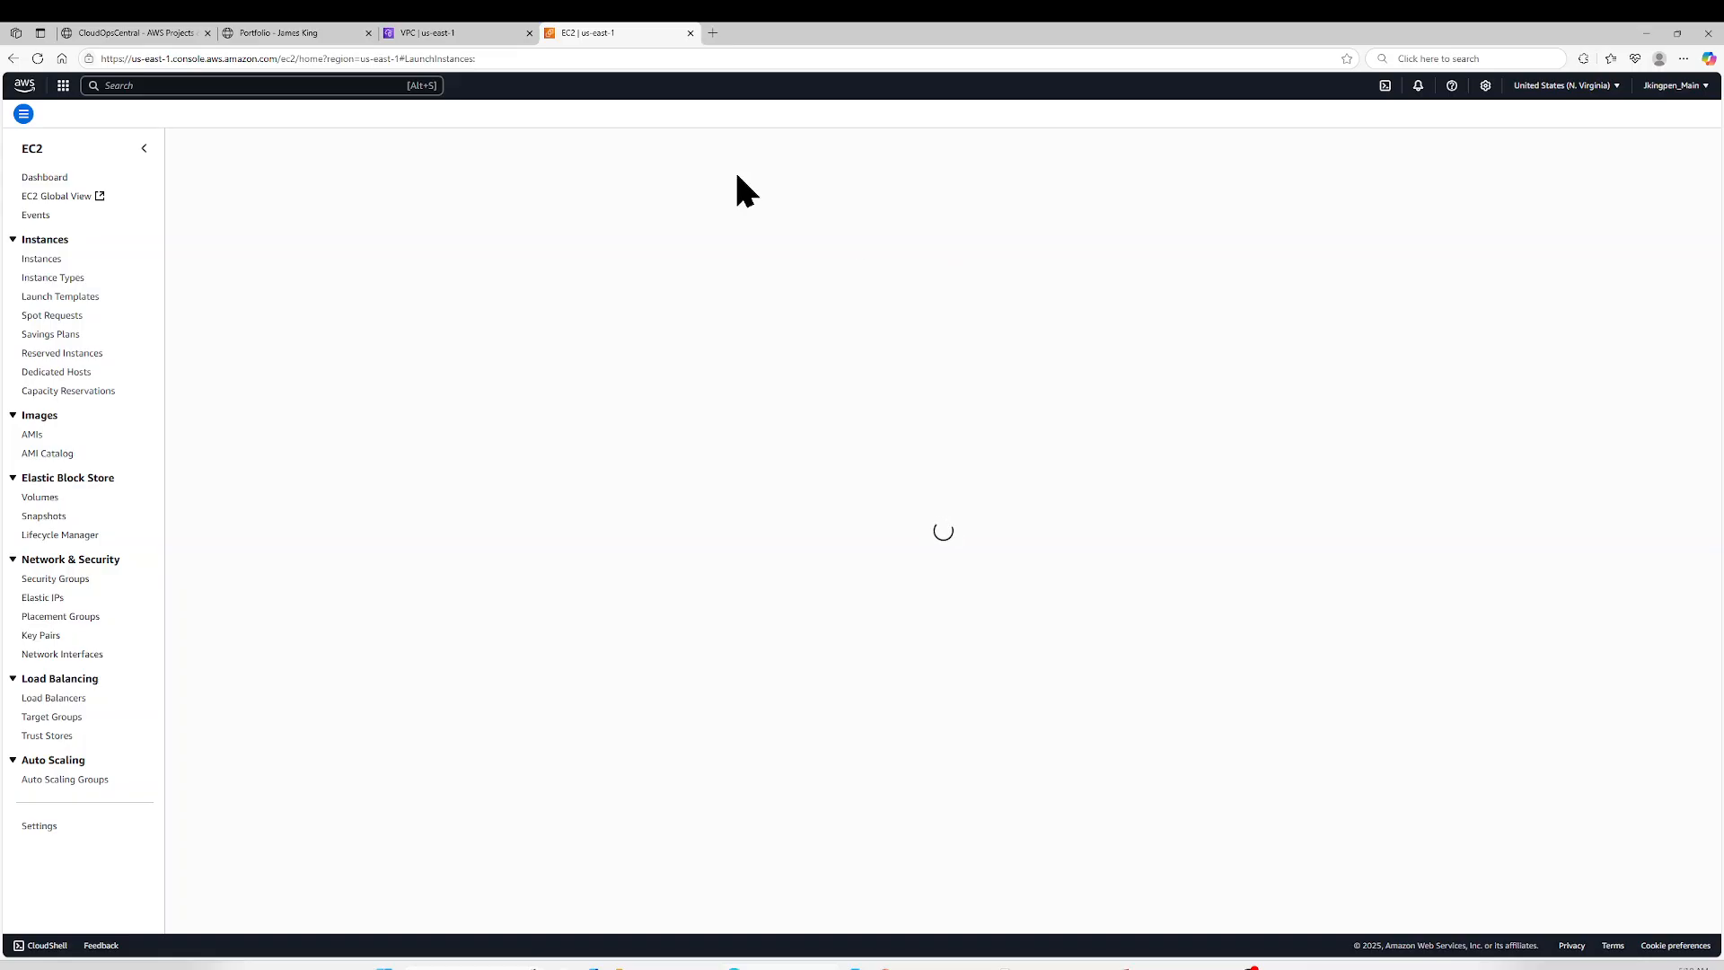
- Return to the VPC console and open the routes of DemoVPC's main route table for editing
left_click(444, 28)
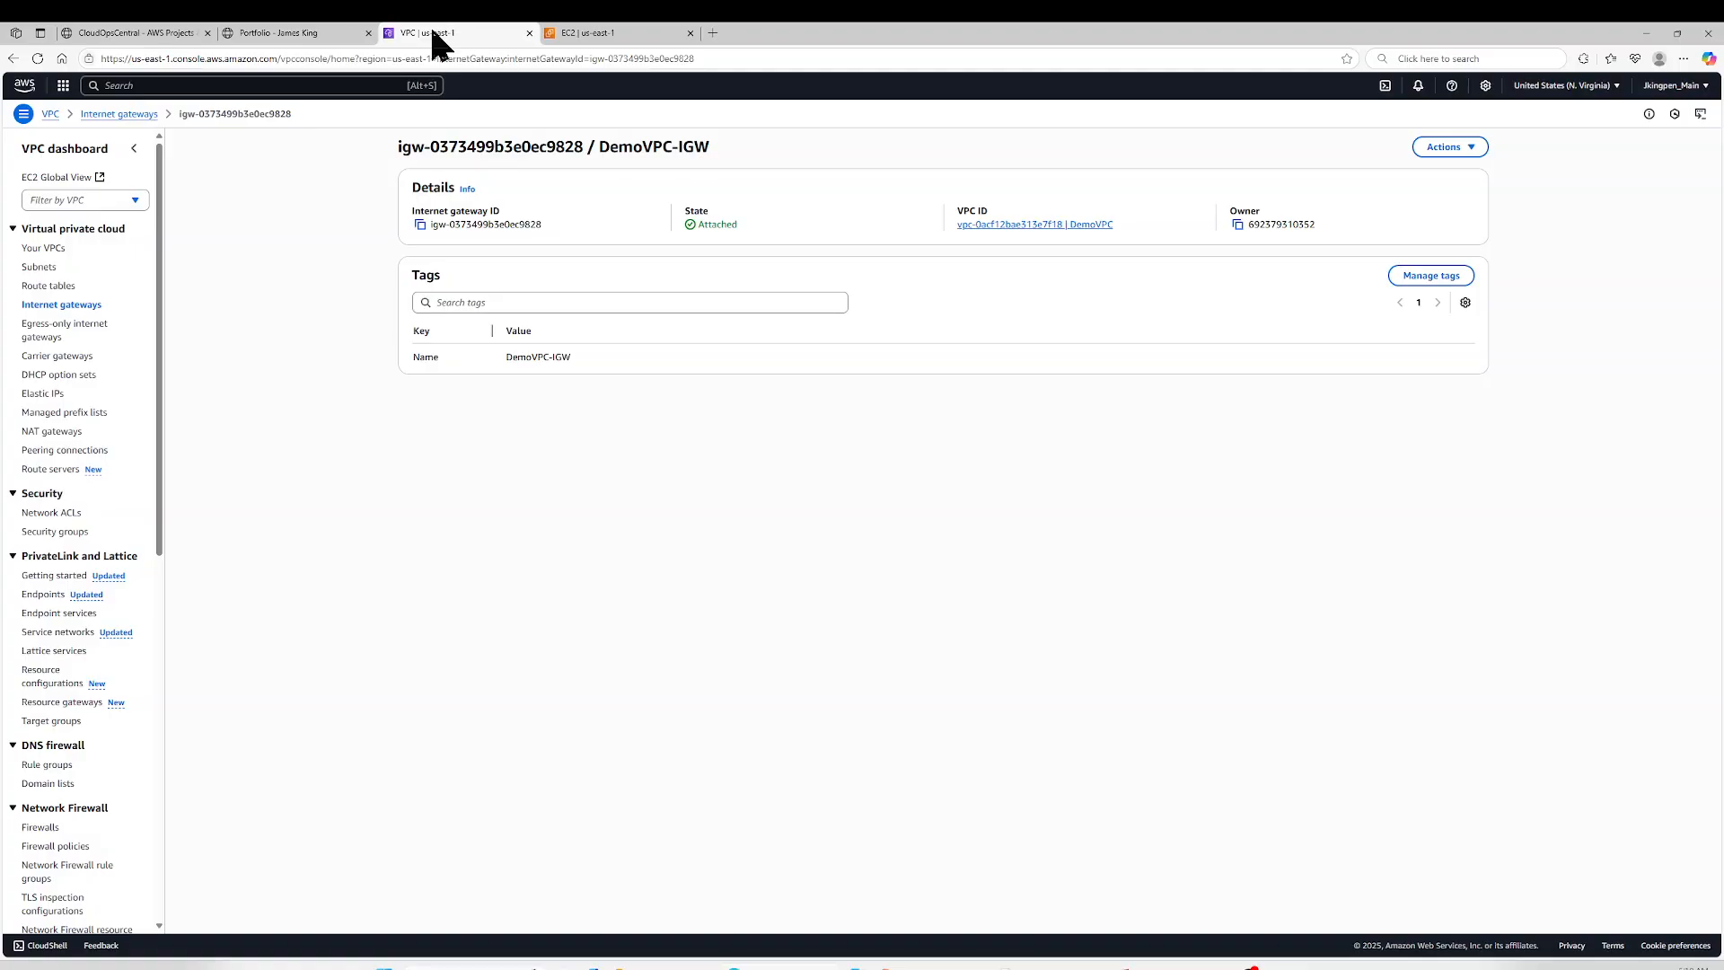
left_click(68, 288)
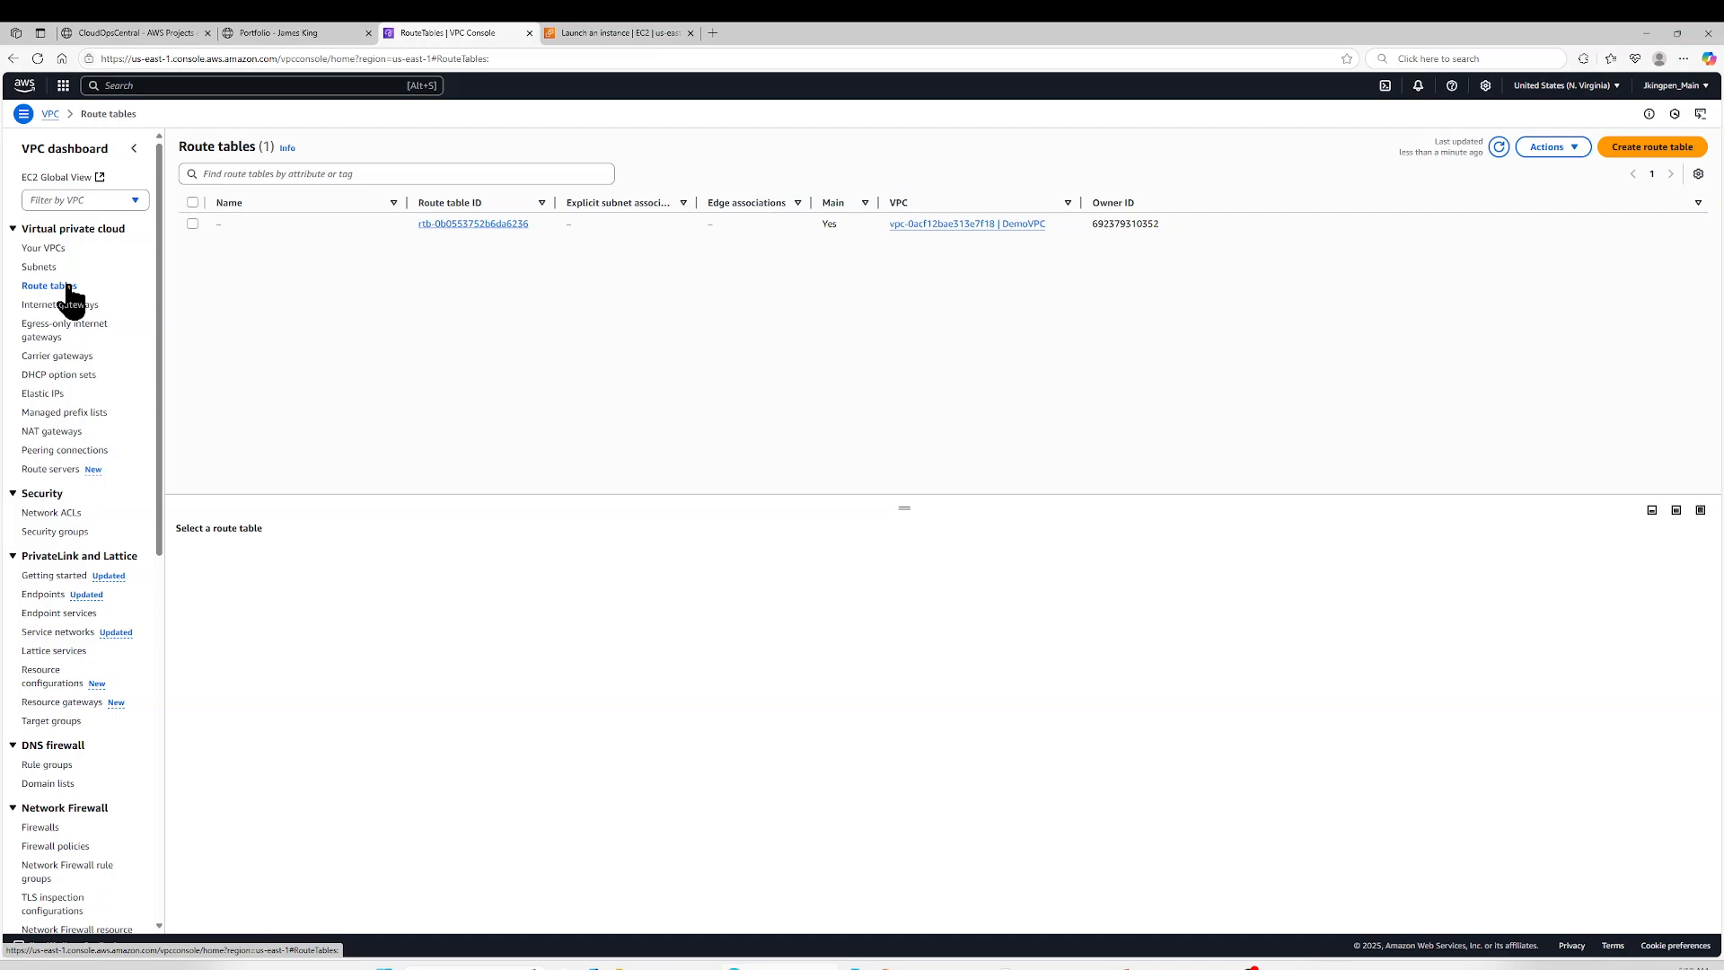
left_click(192, 223)
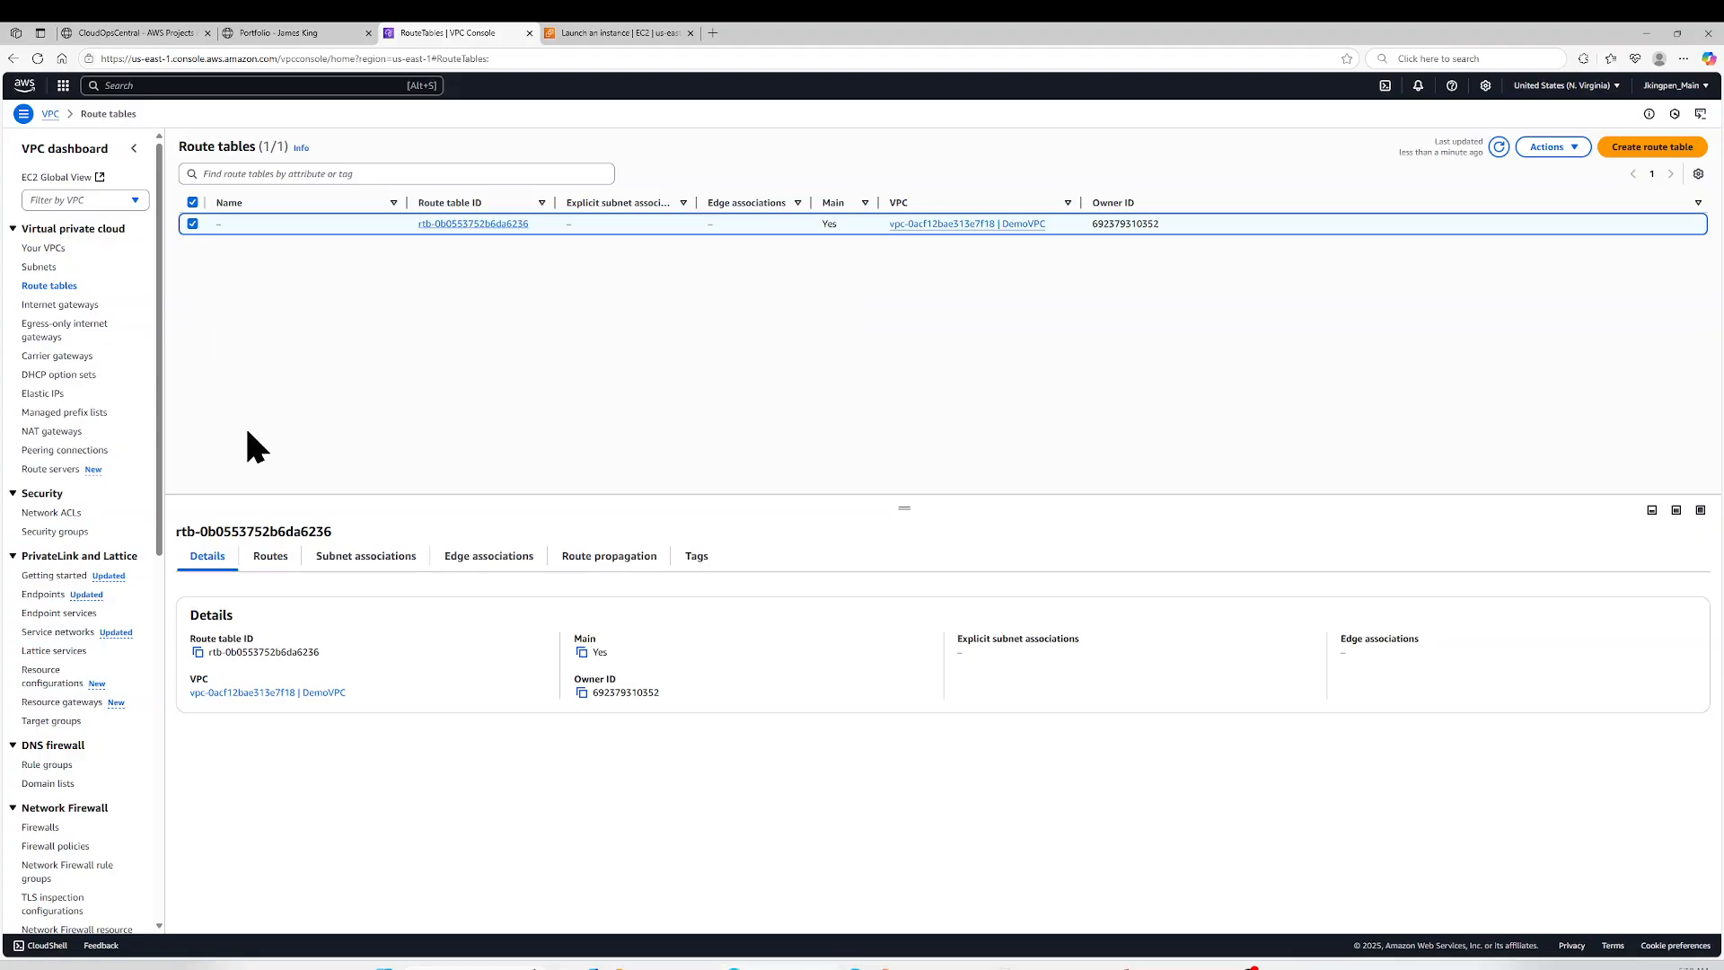
left_click(271, 558)
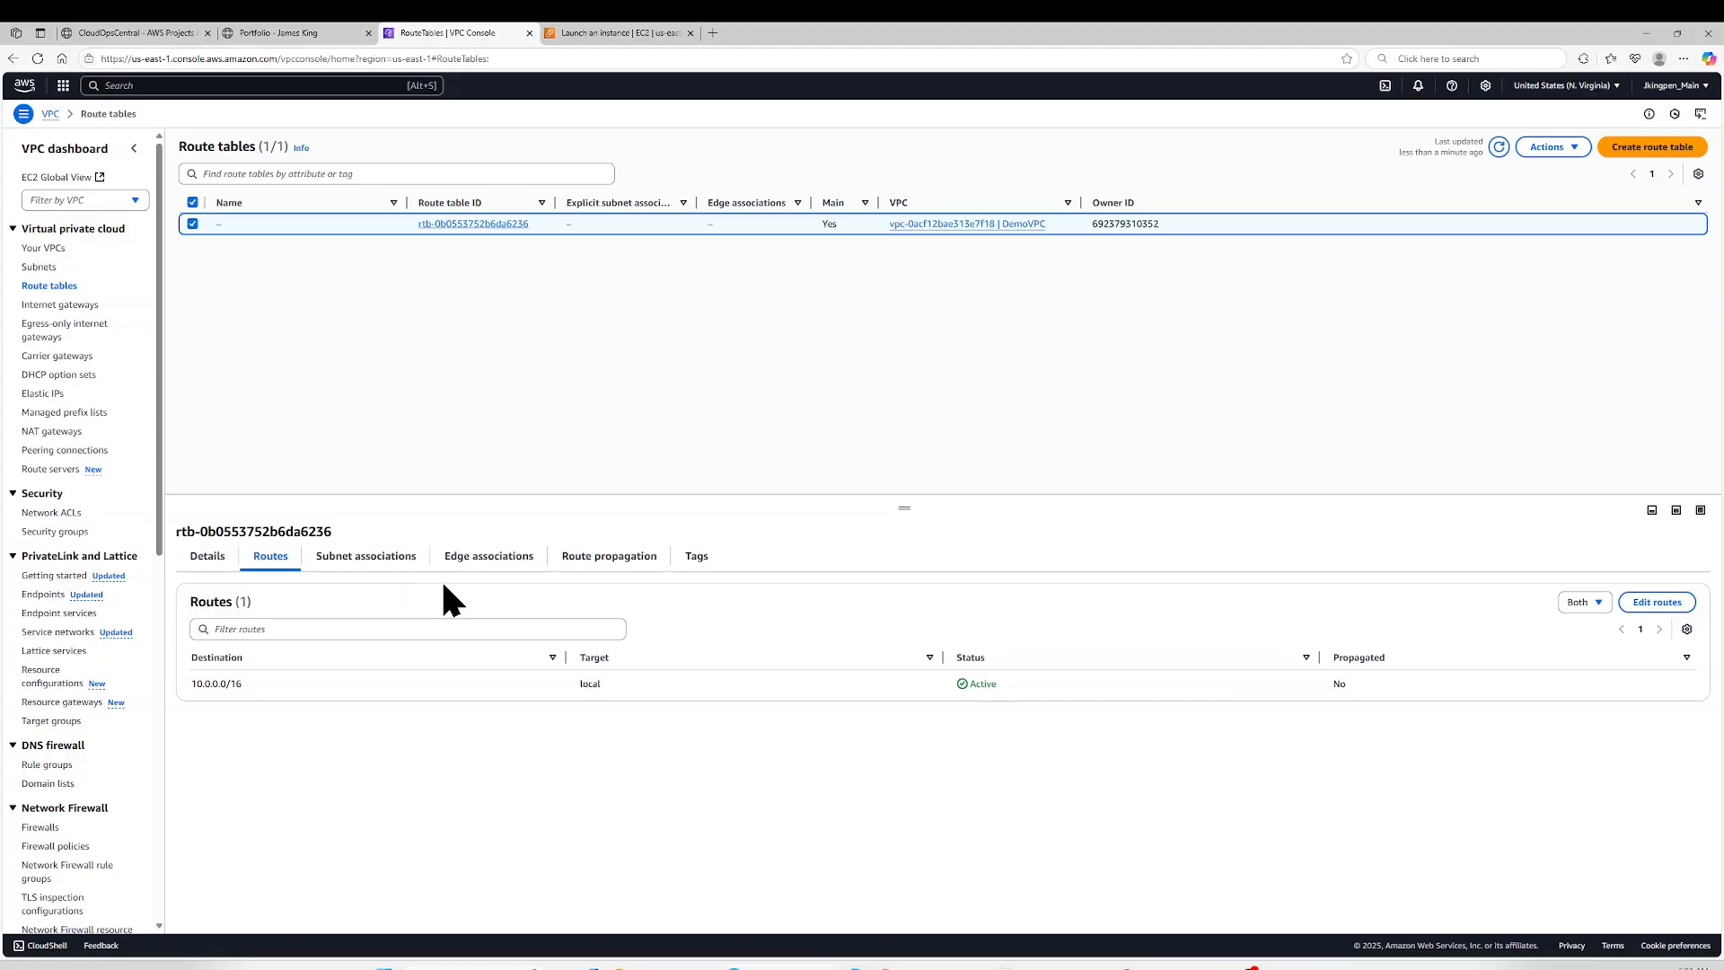
left_click(1641, 603)
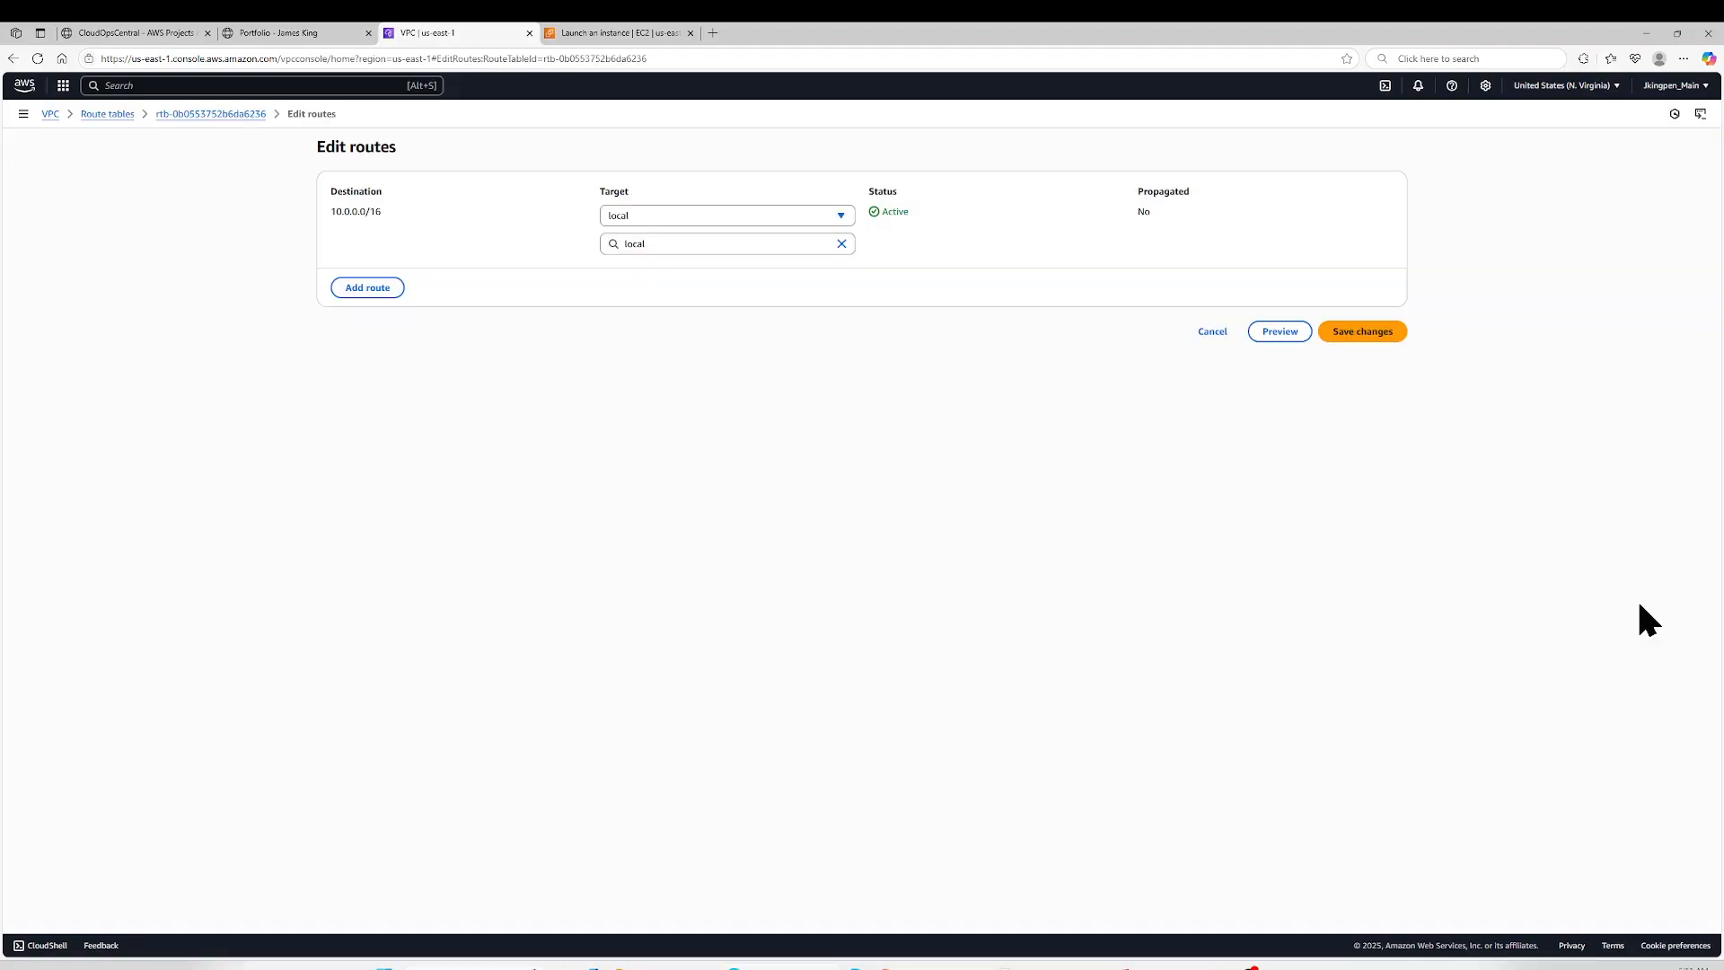
- Add a 0.0.0.0/0 route targeting the DemoVPC-IGW internet gateway, save the route changes and dismiss the notification
left_click(382, 289)
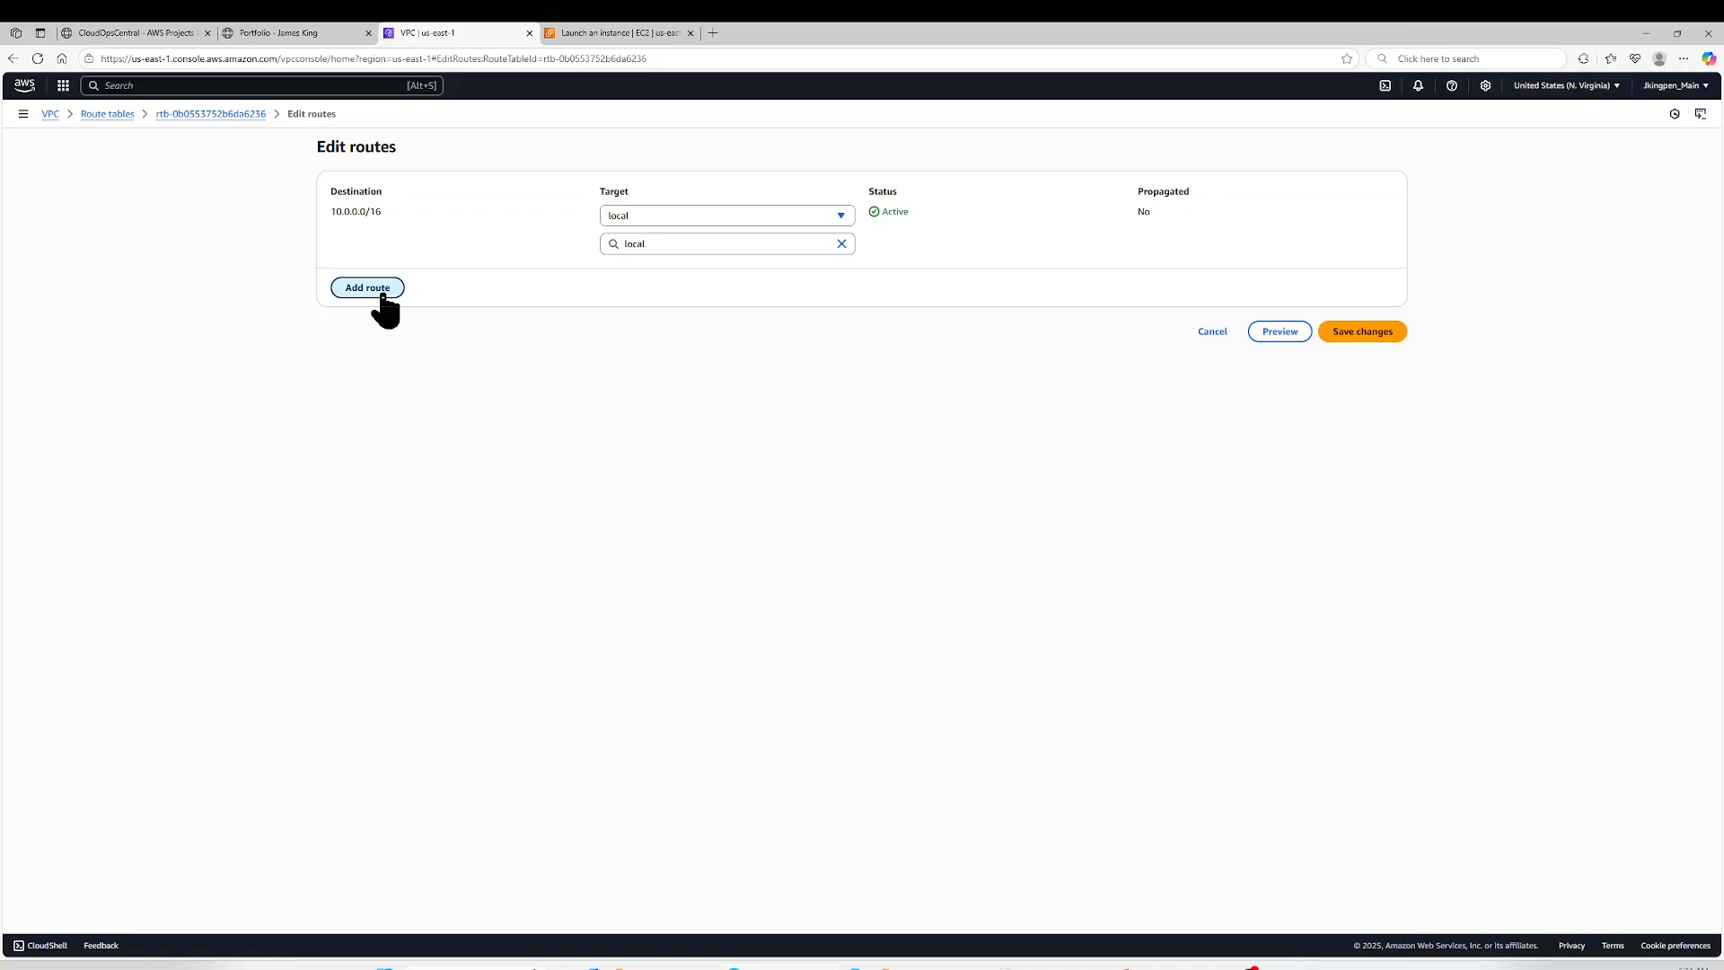
left_click(408, 270)
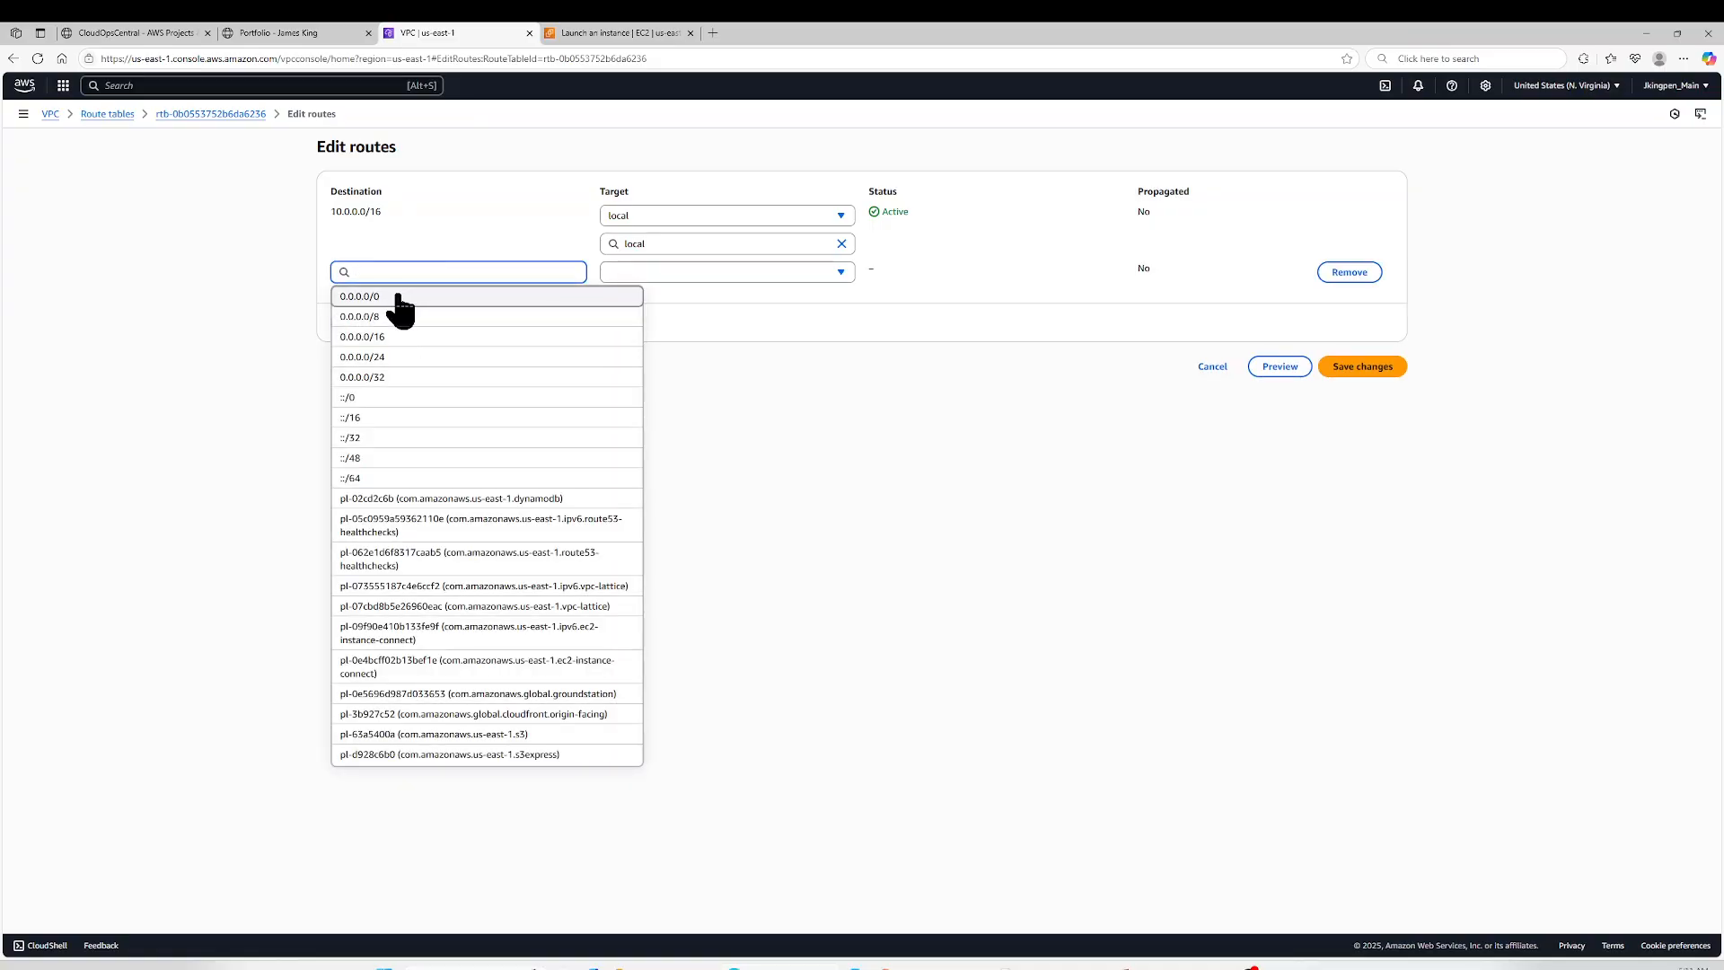
left_click(396, 296)
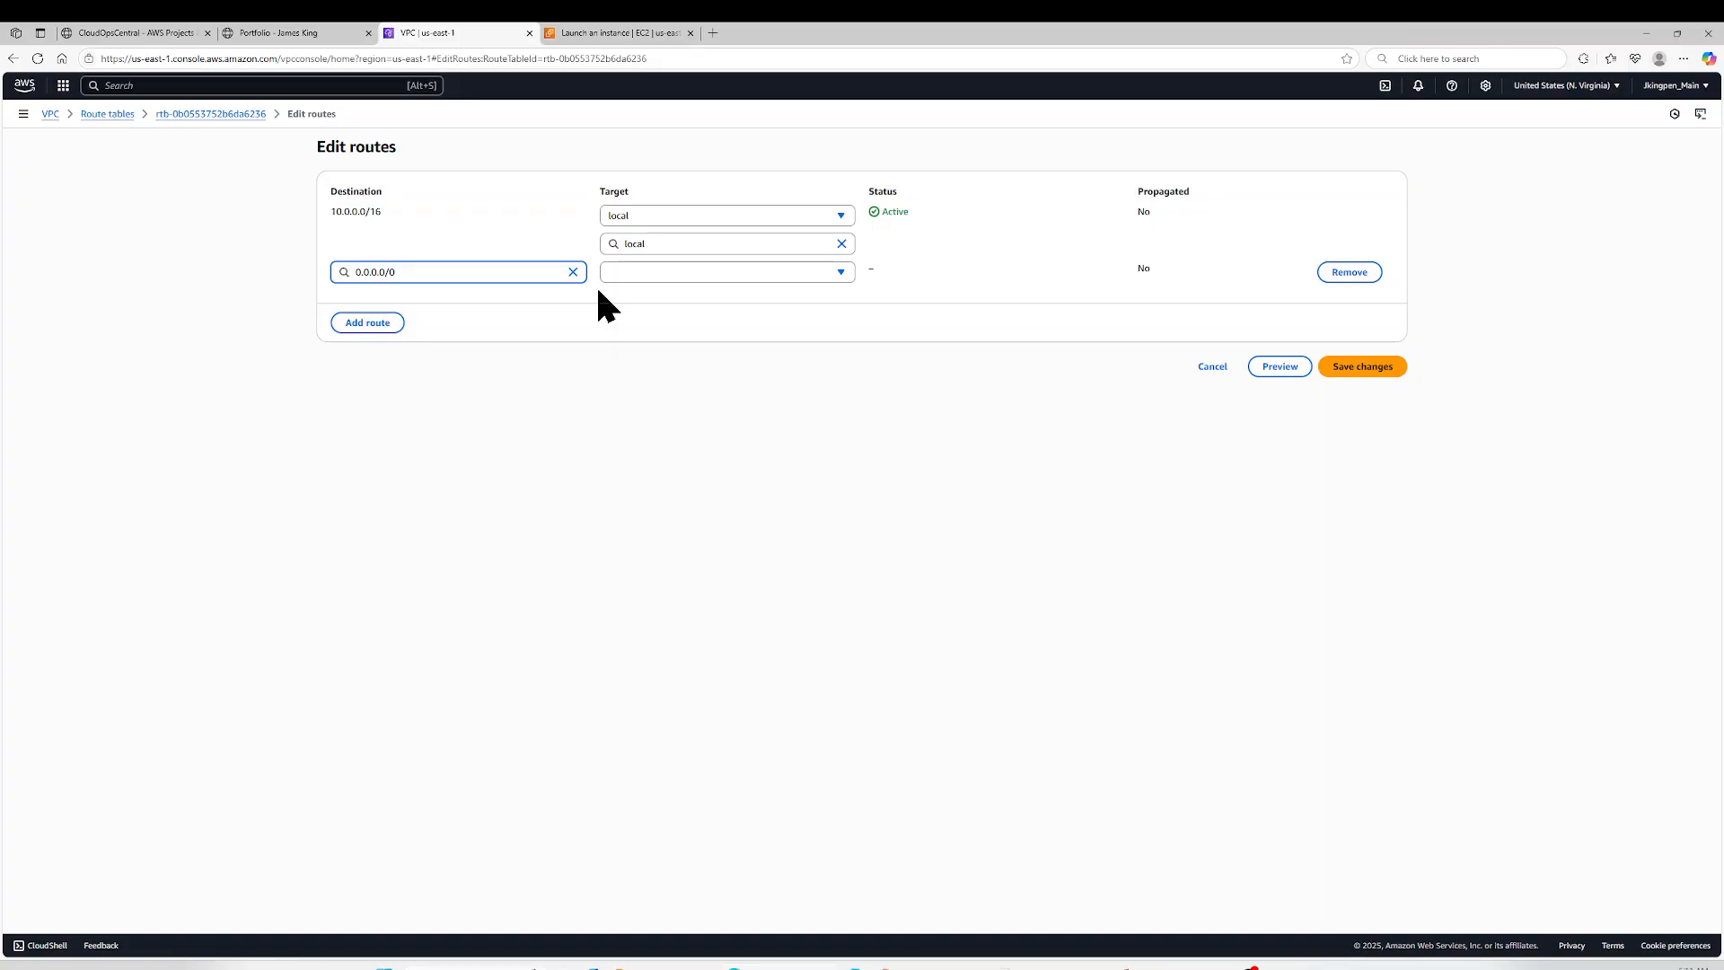
left_click(671, 272)
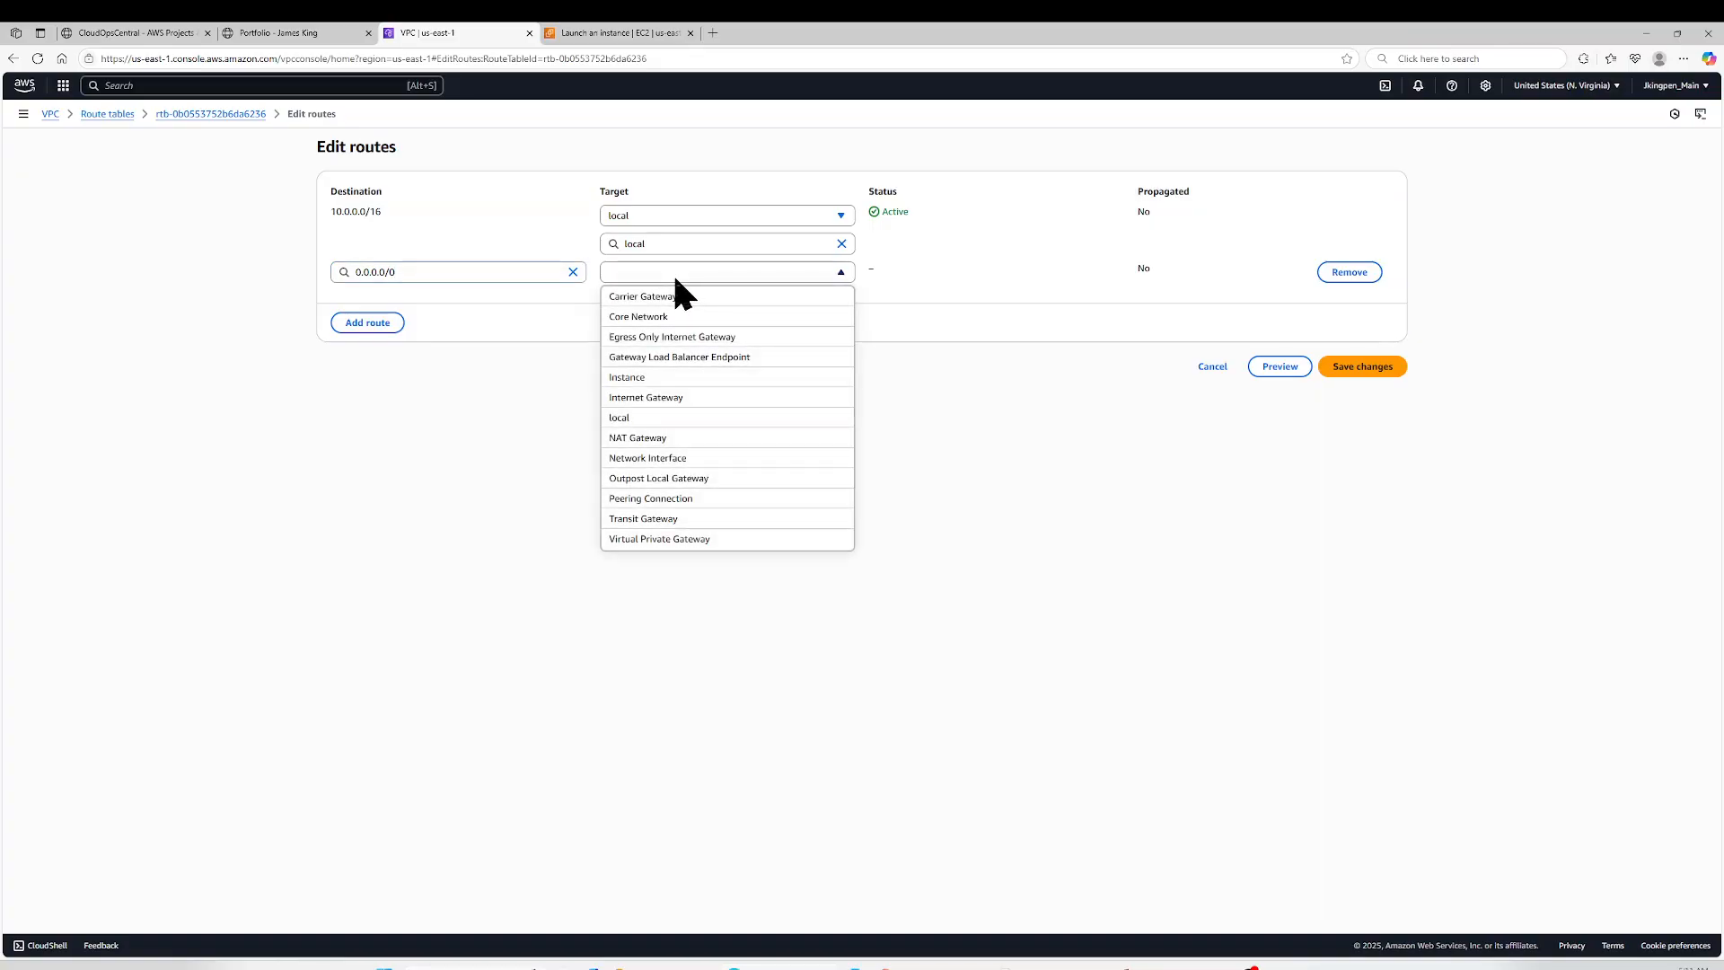
left_click(676, 397)
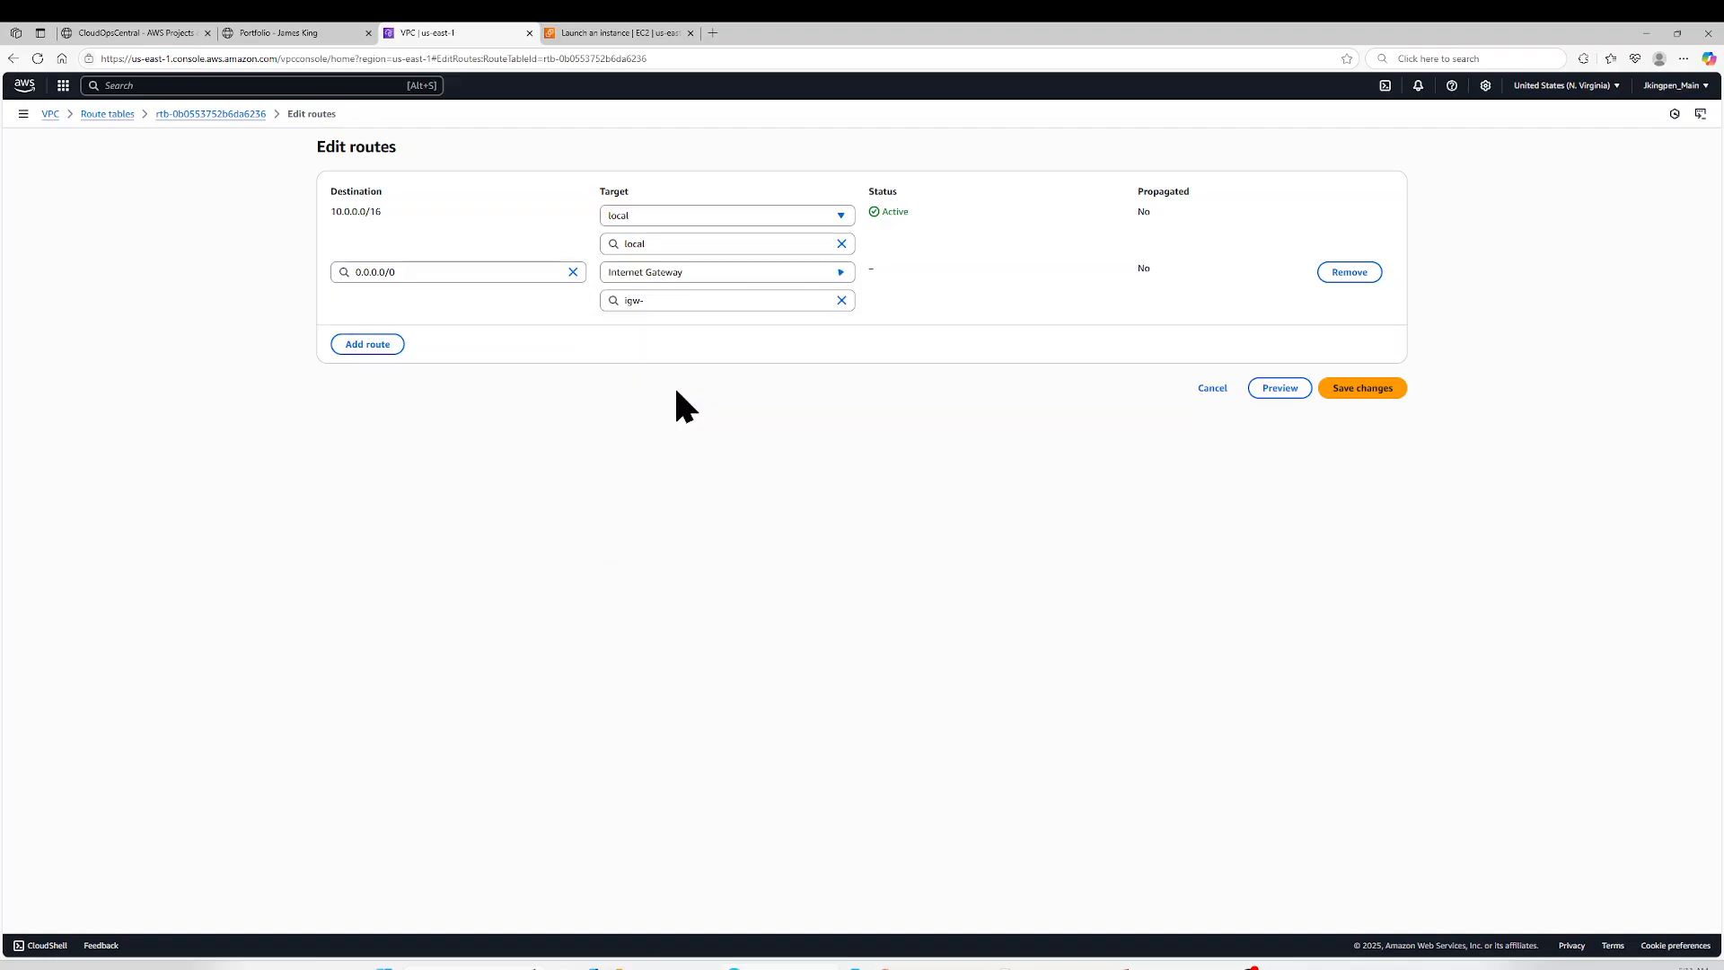
left_click(1363, 391)
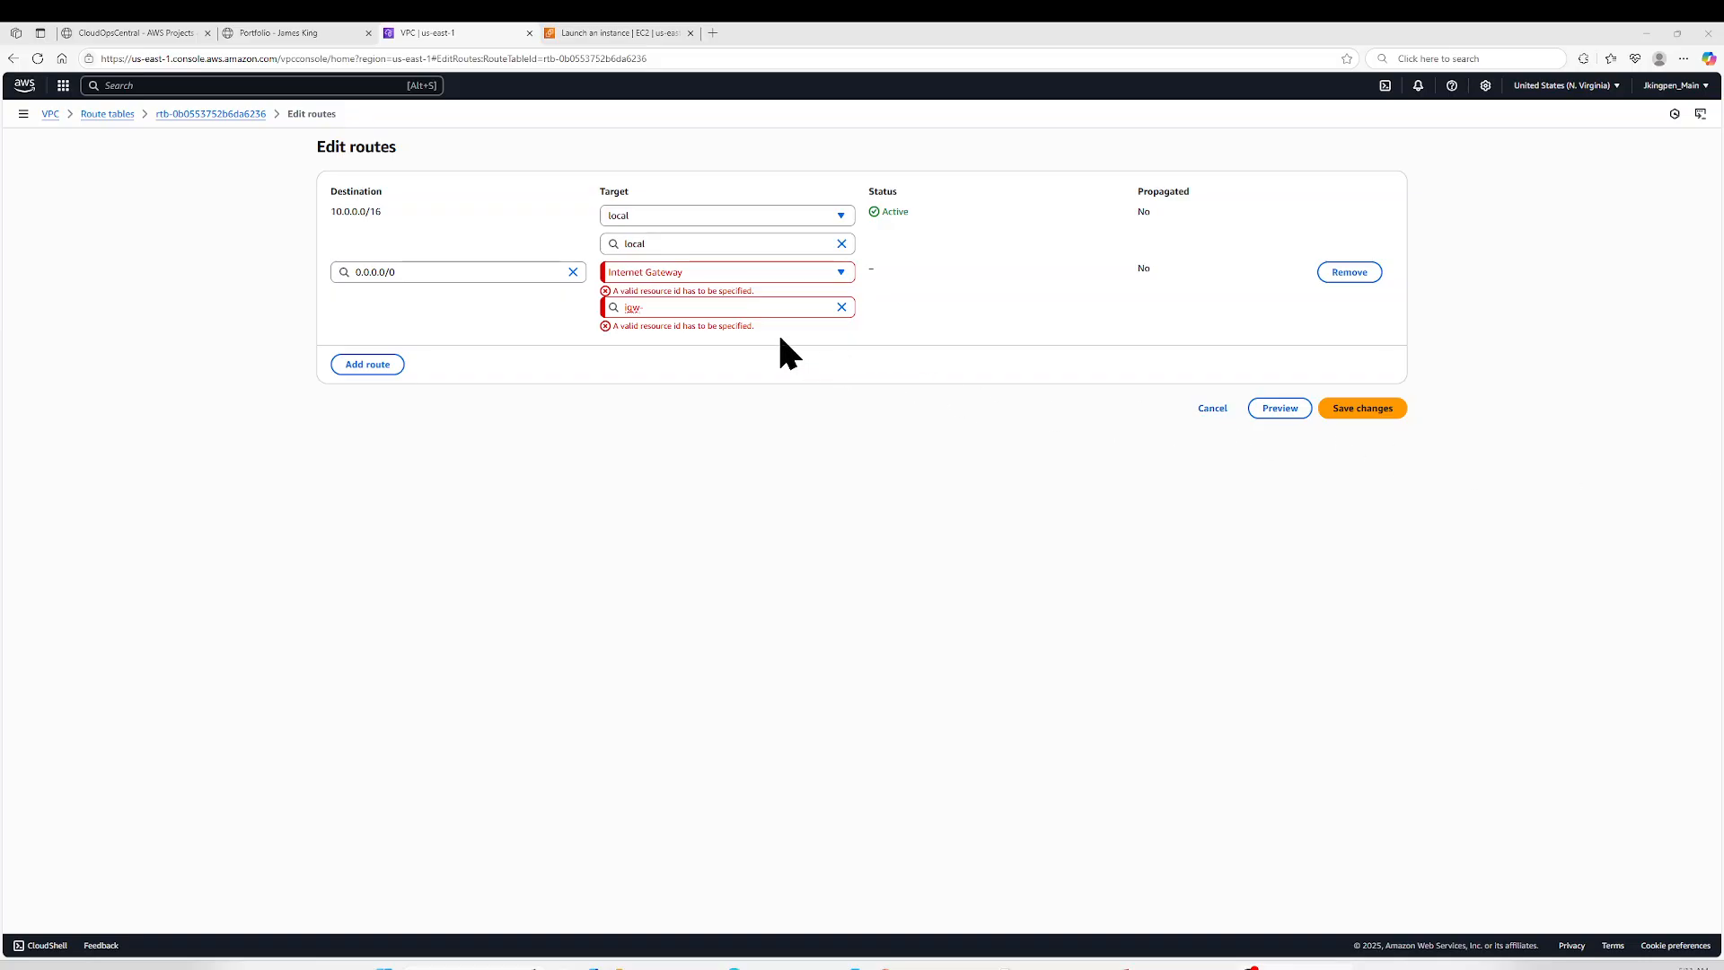
left_click(720, 310)
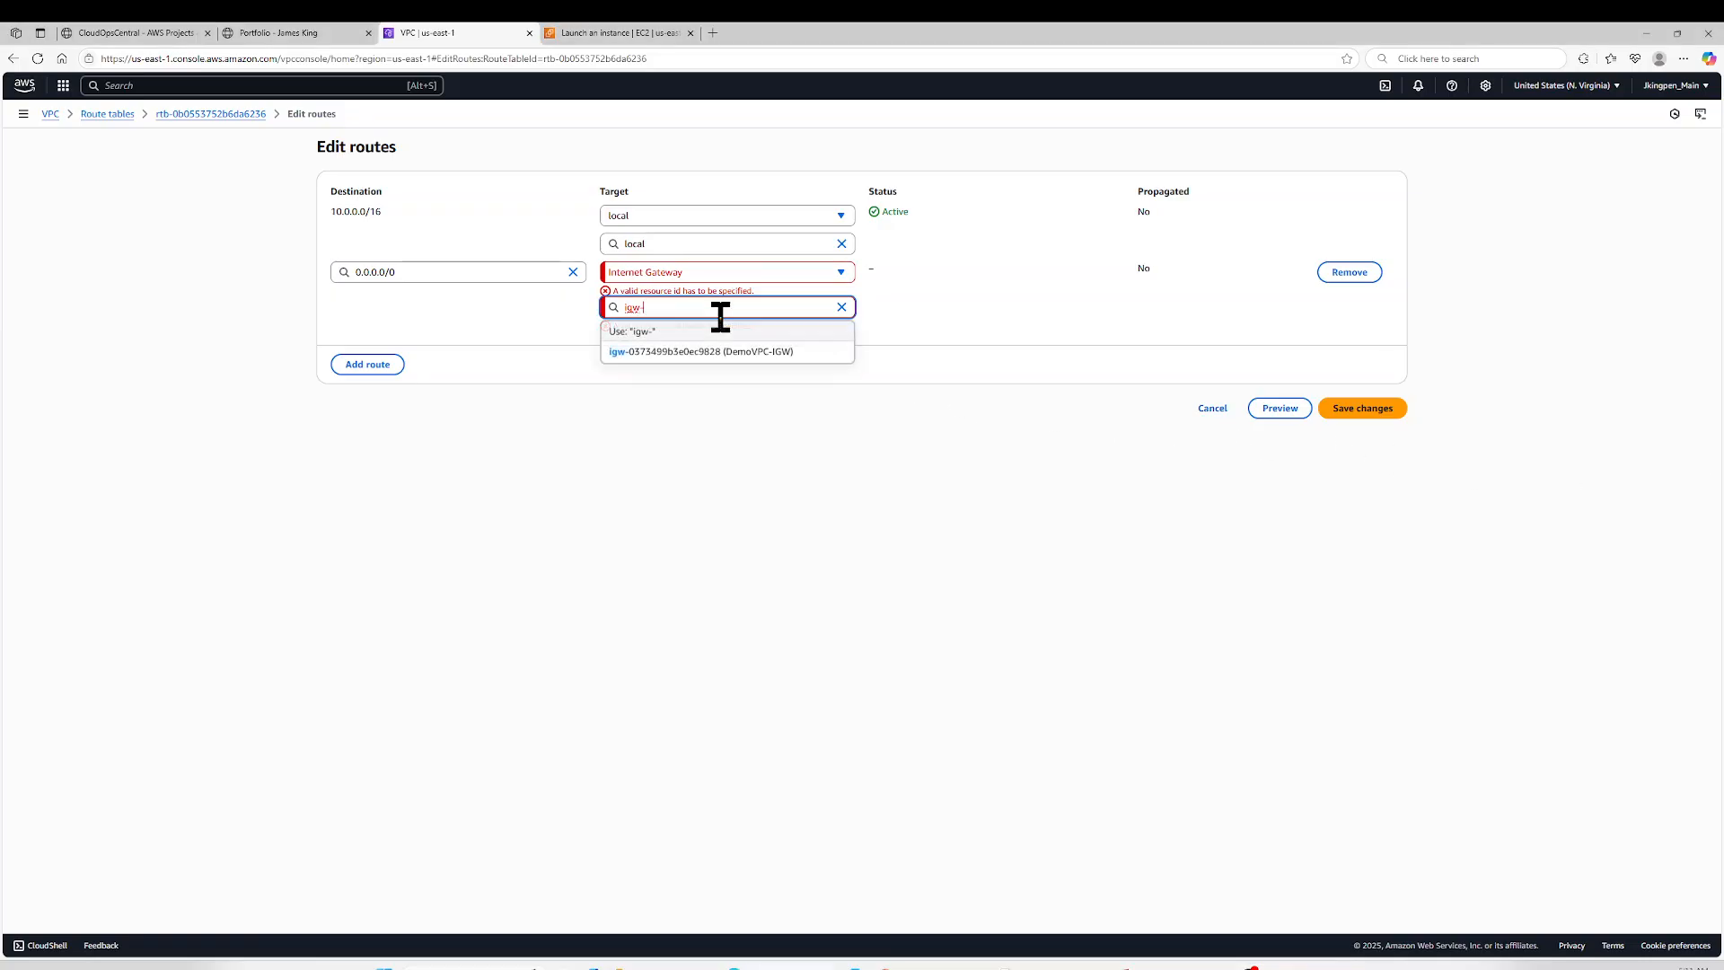
left_click(690, 352)
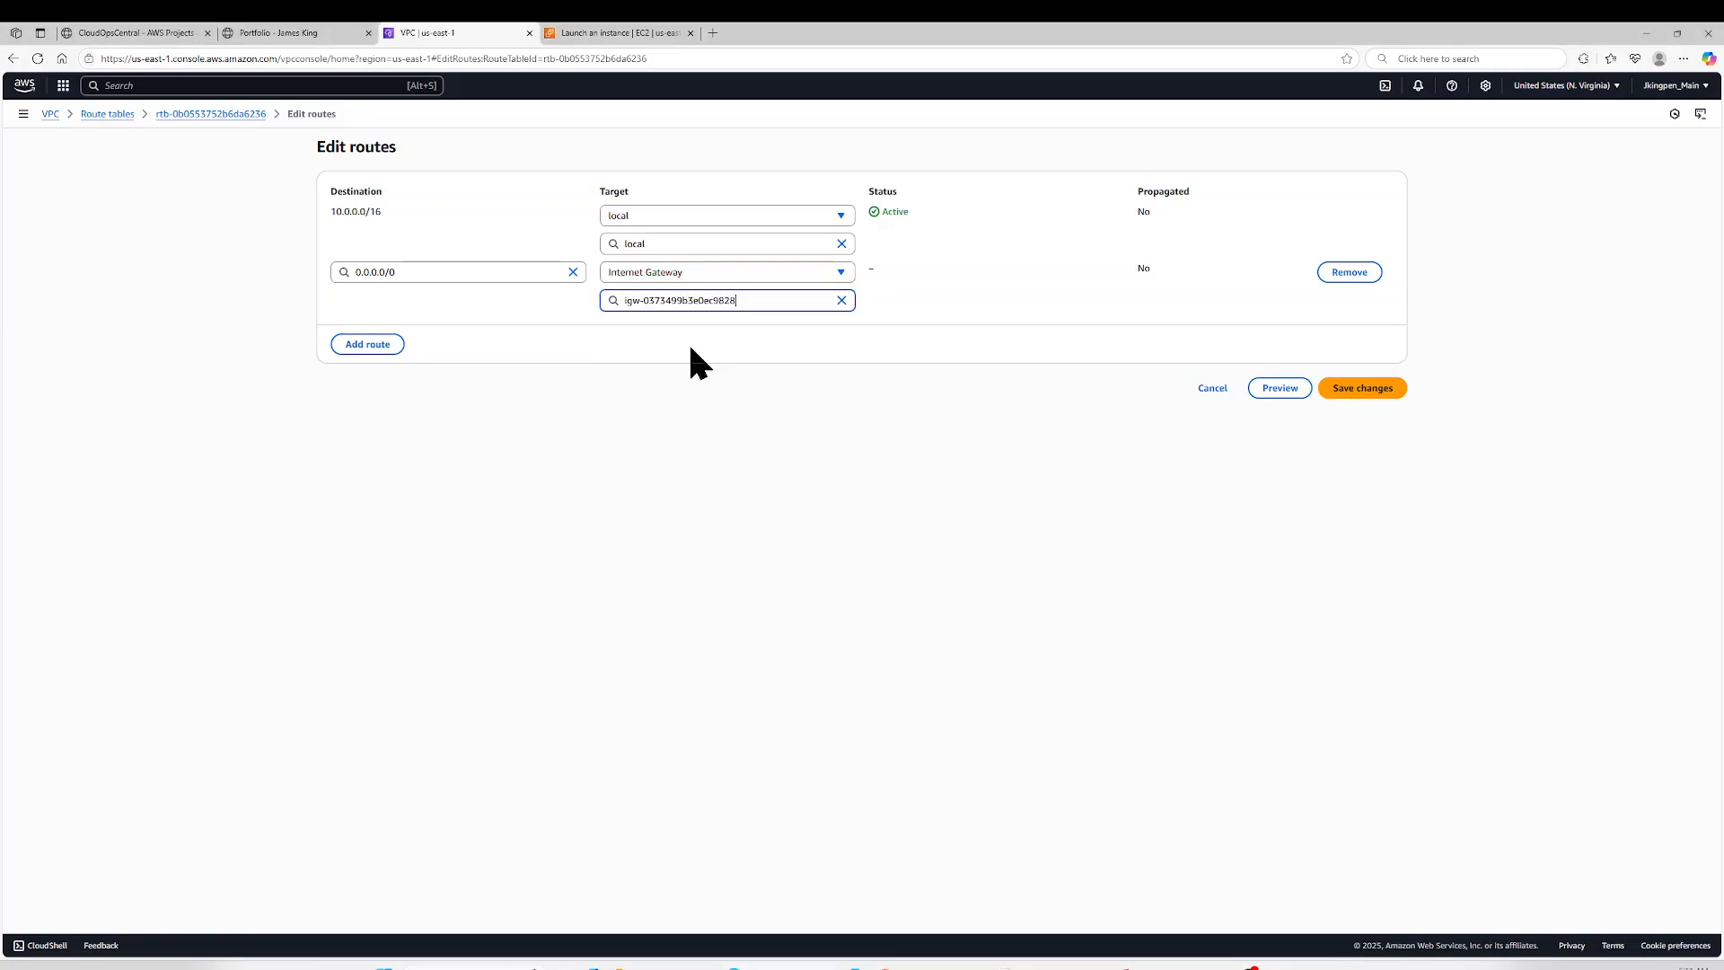
left_click(1352, 389)
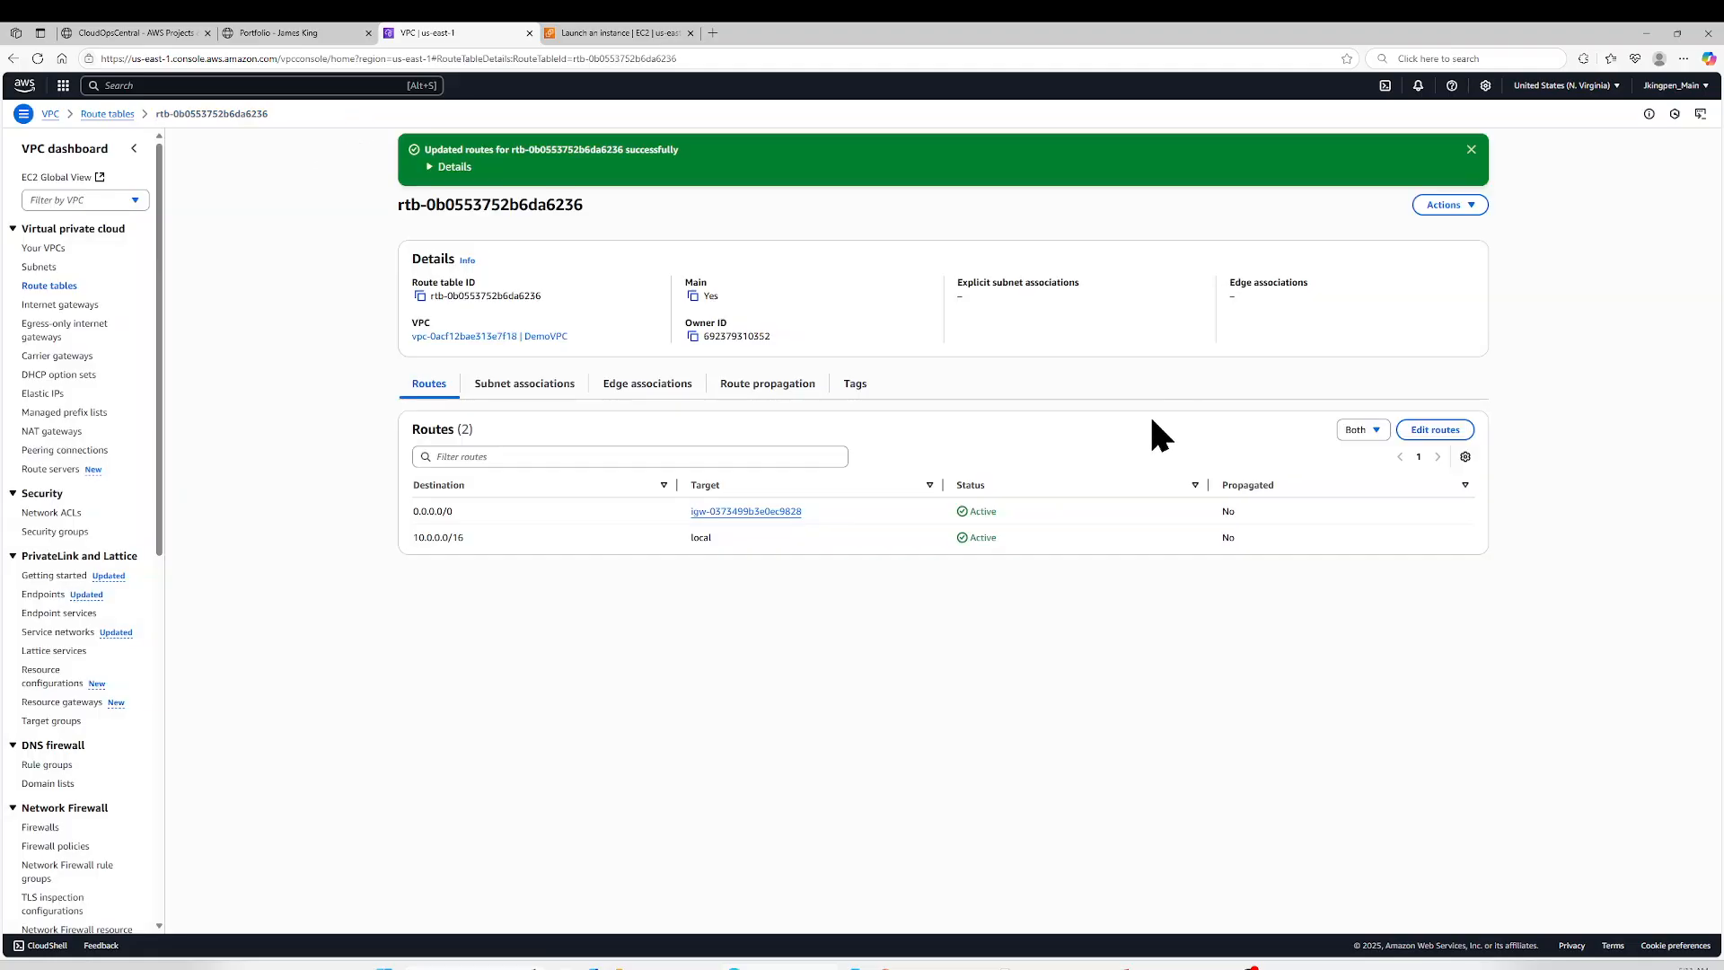
left_click(1471, 149)
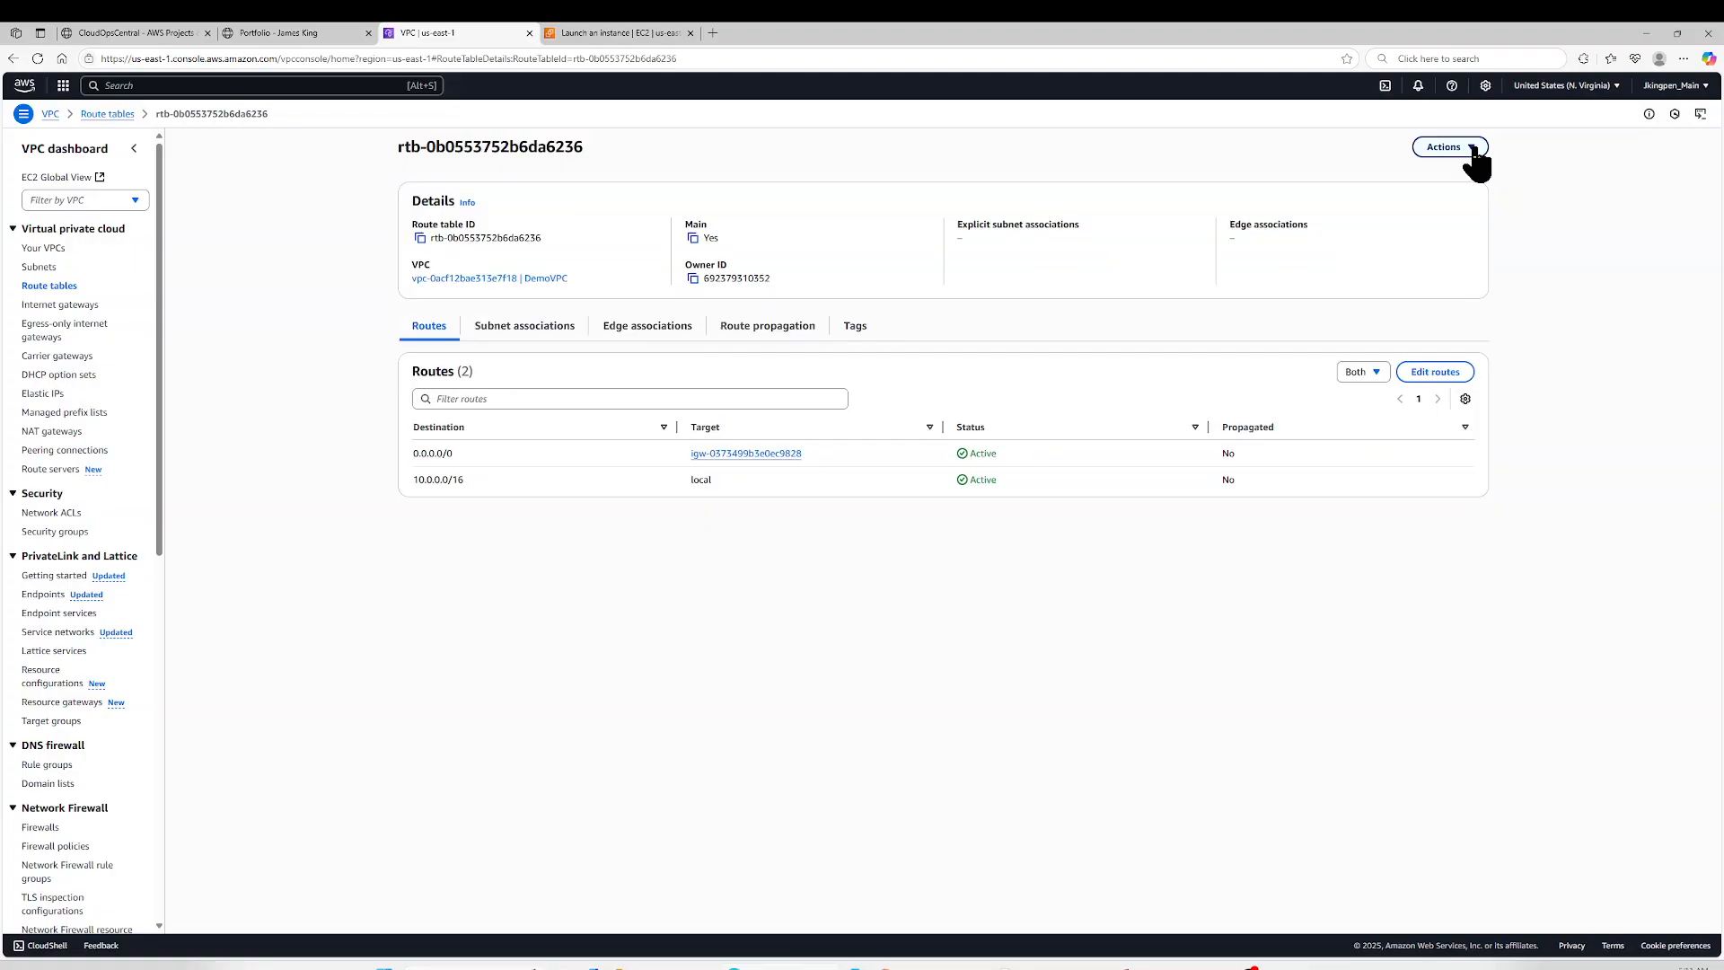
- Return to the EC2 instance launch form and name the new instance Demo-EC2
left_click(601, 38)
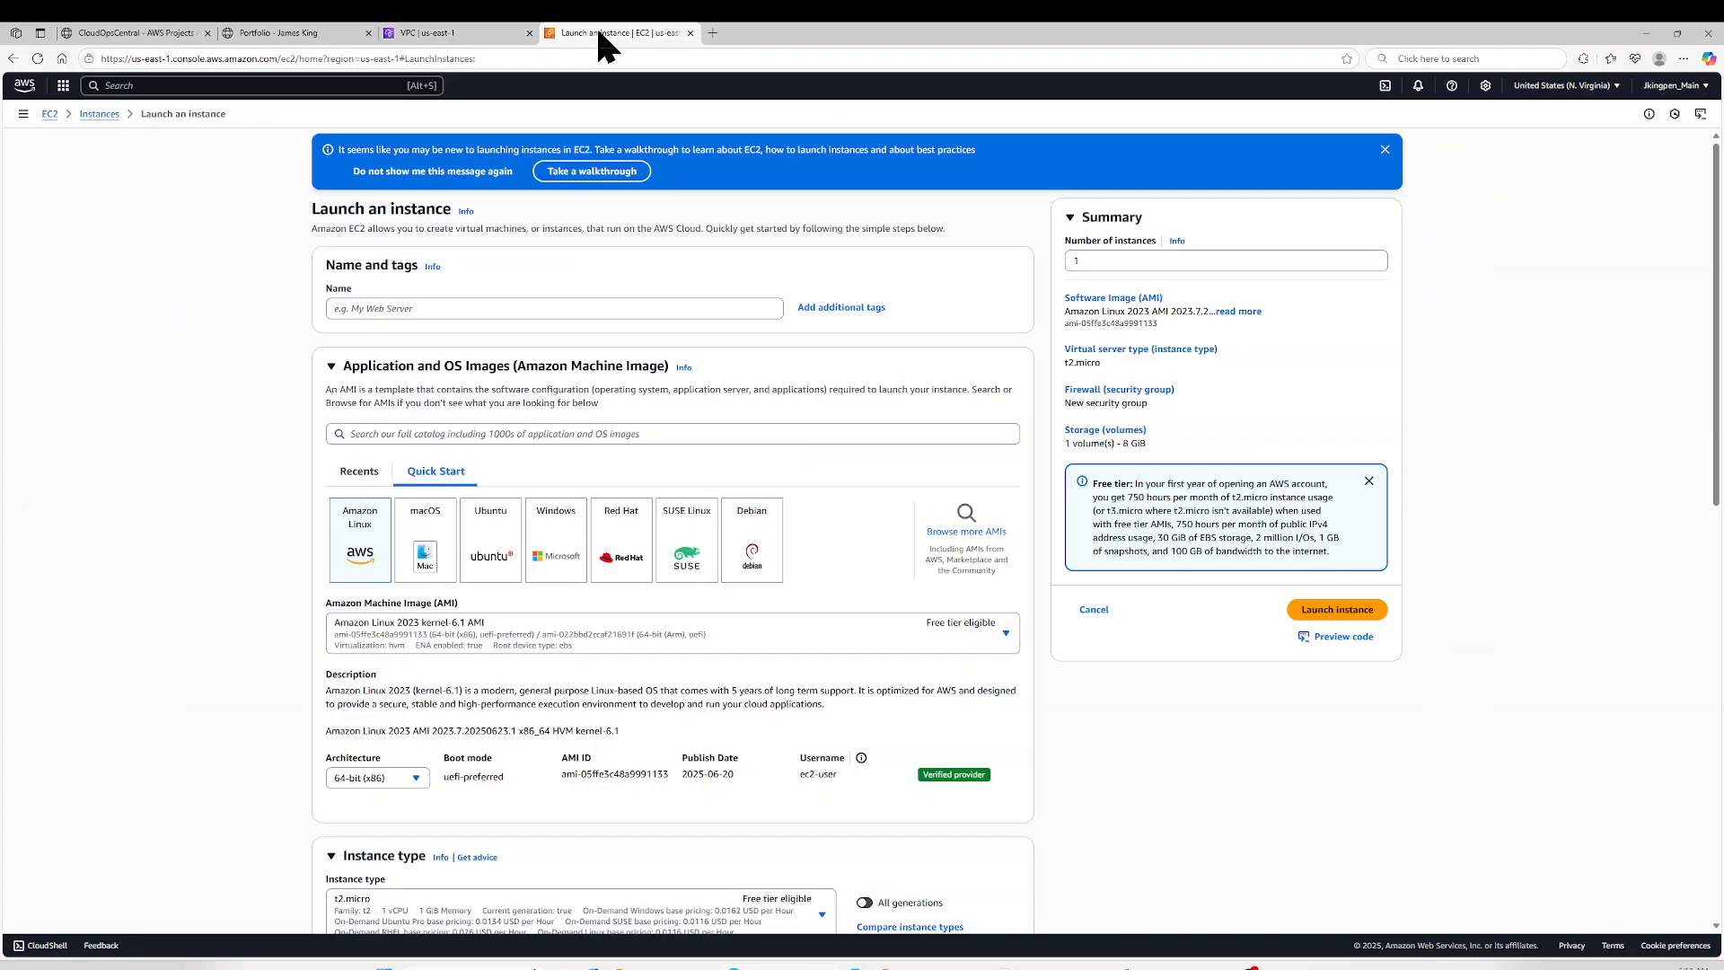
left_click(451, 310)
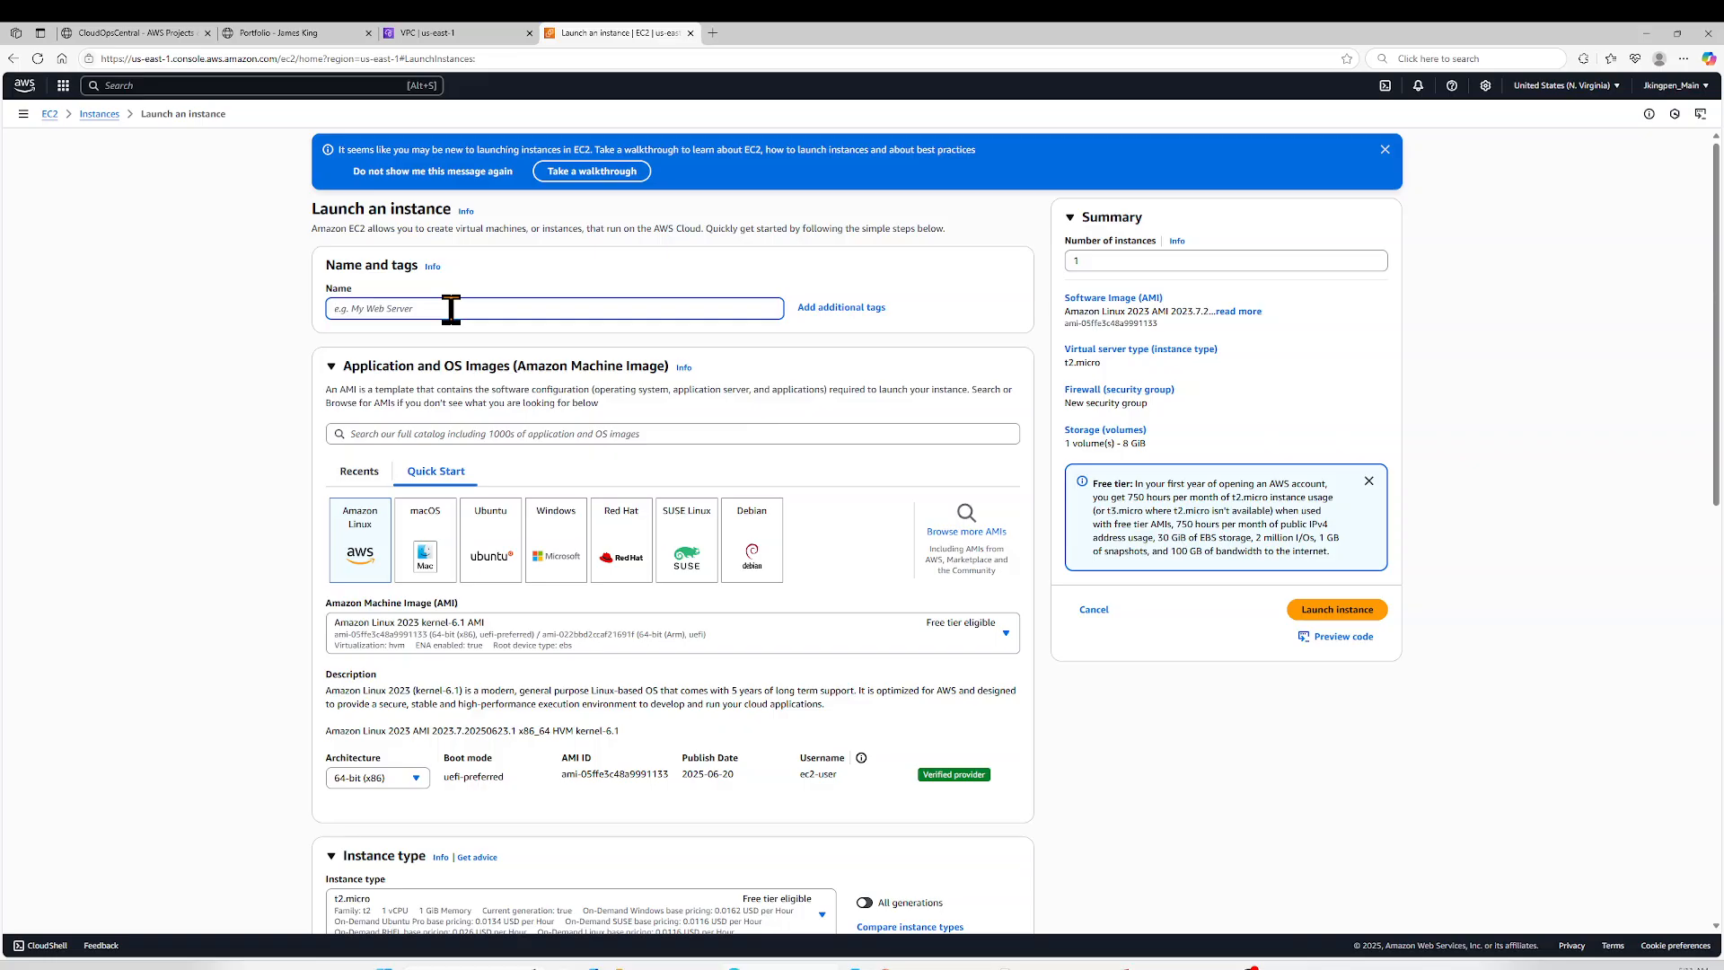
type("Demo_E")
key("BackSpace")
key("BackSpace")
key("BackSpace")
type("E")
key("BackSpace")
type("C")
- Choose the existing Cloudflix-main key pair for logging in to the instance
scroll(216, 373, "down", 2)
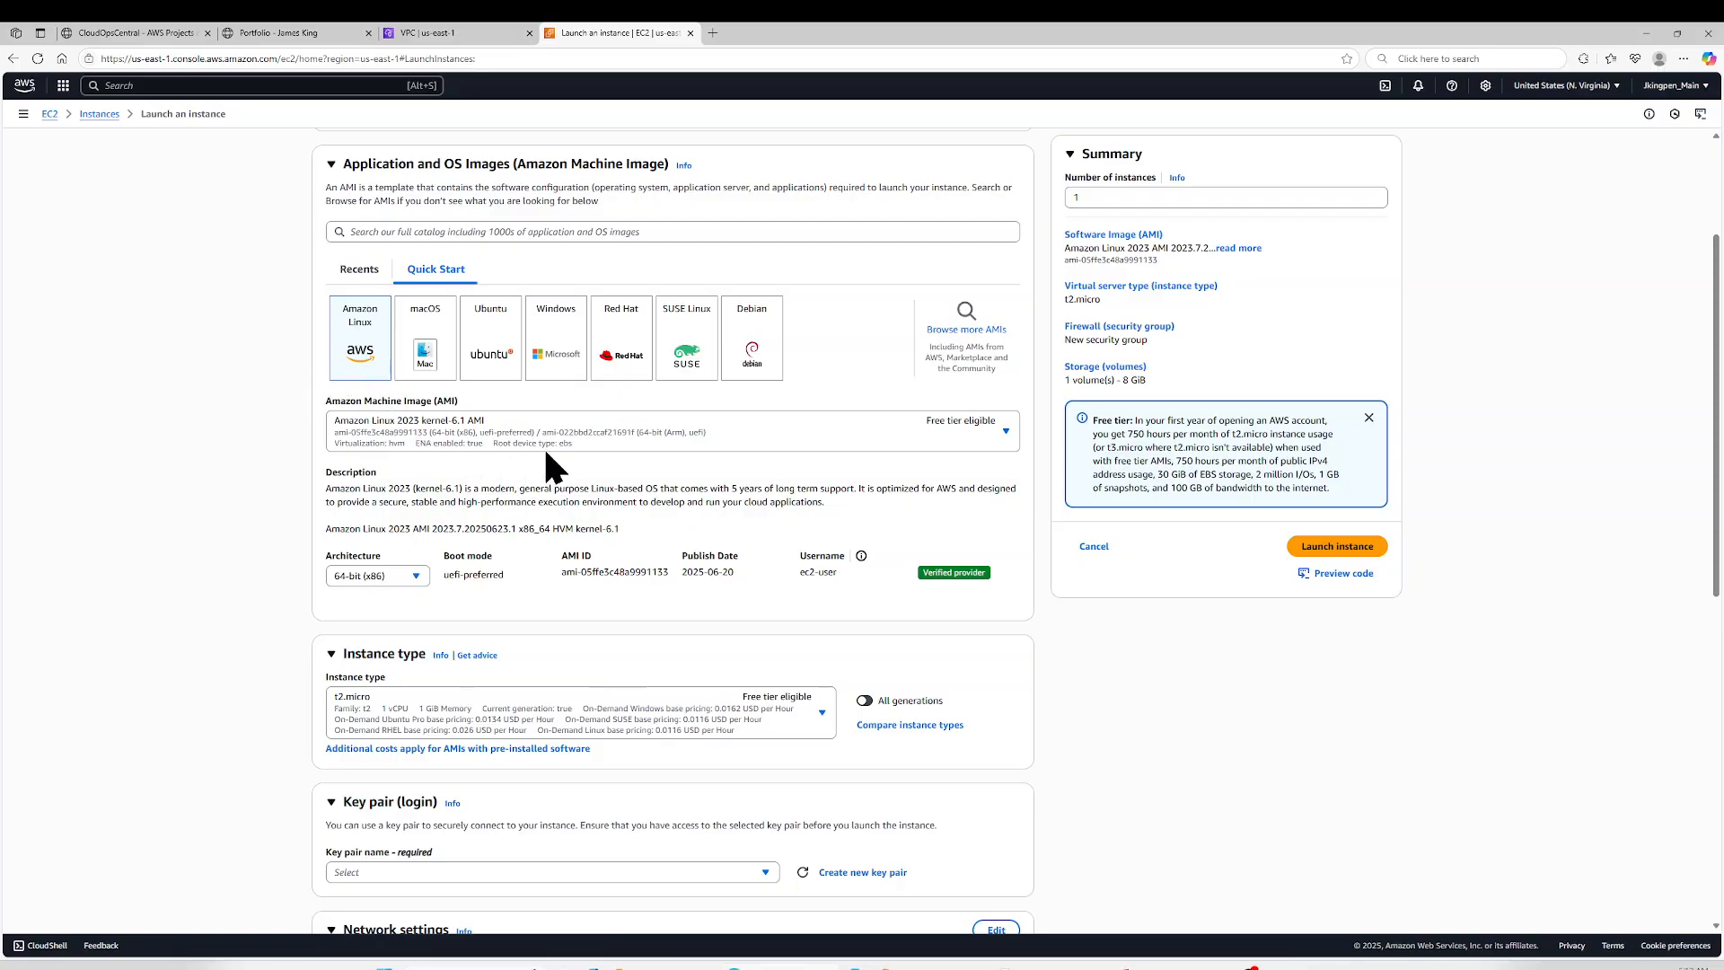
scroll(546, 452, "down", 2)
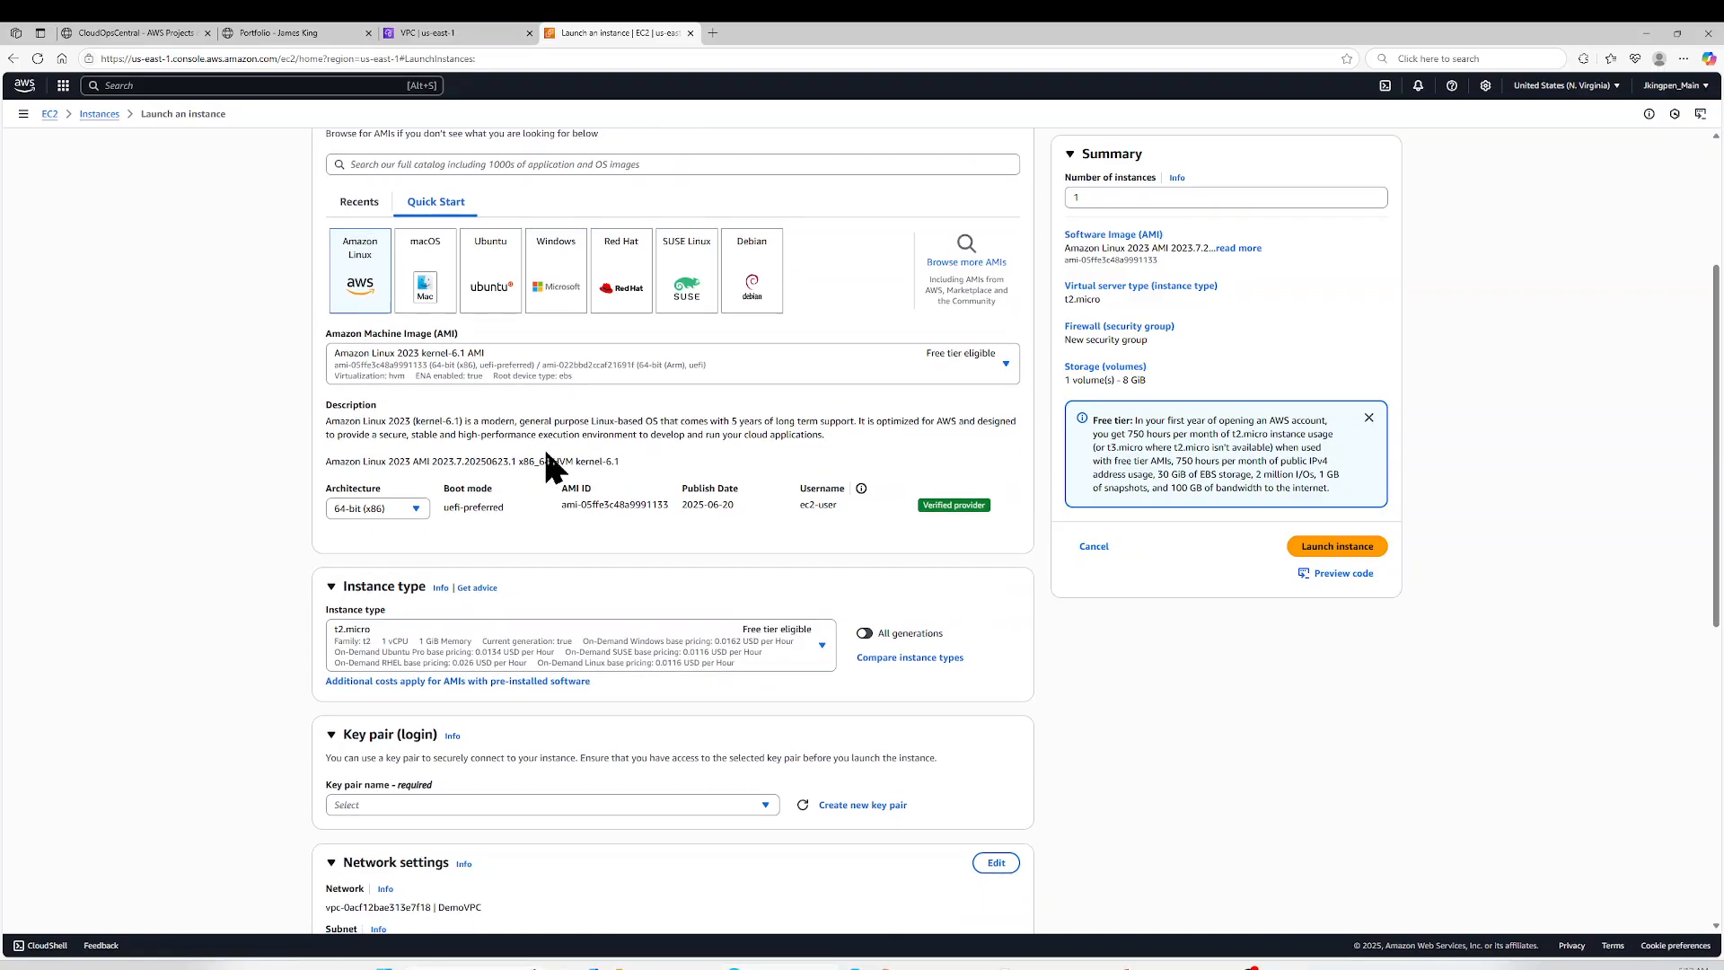
scroll(551, 467, "down", 2)
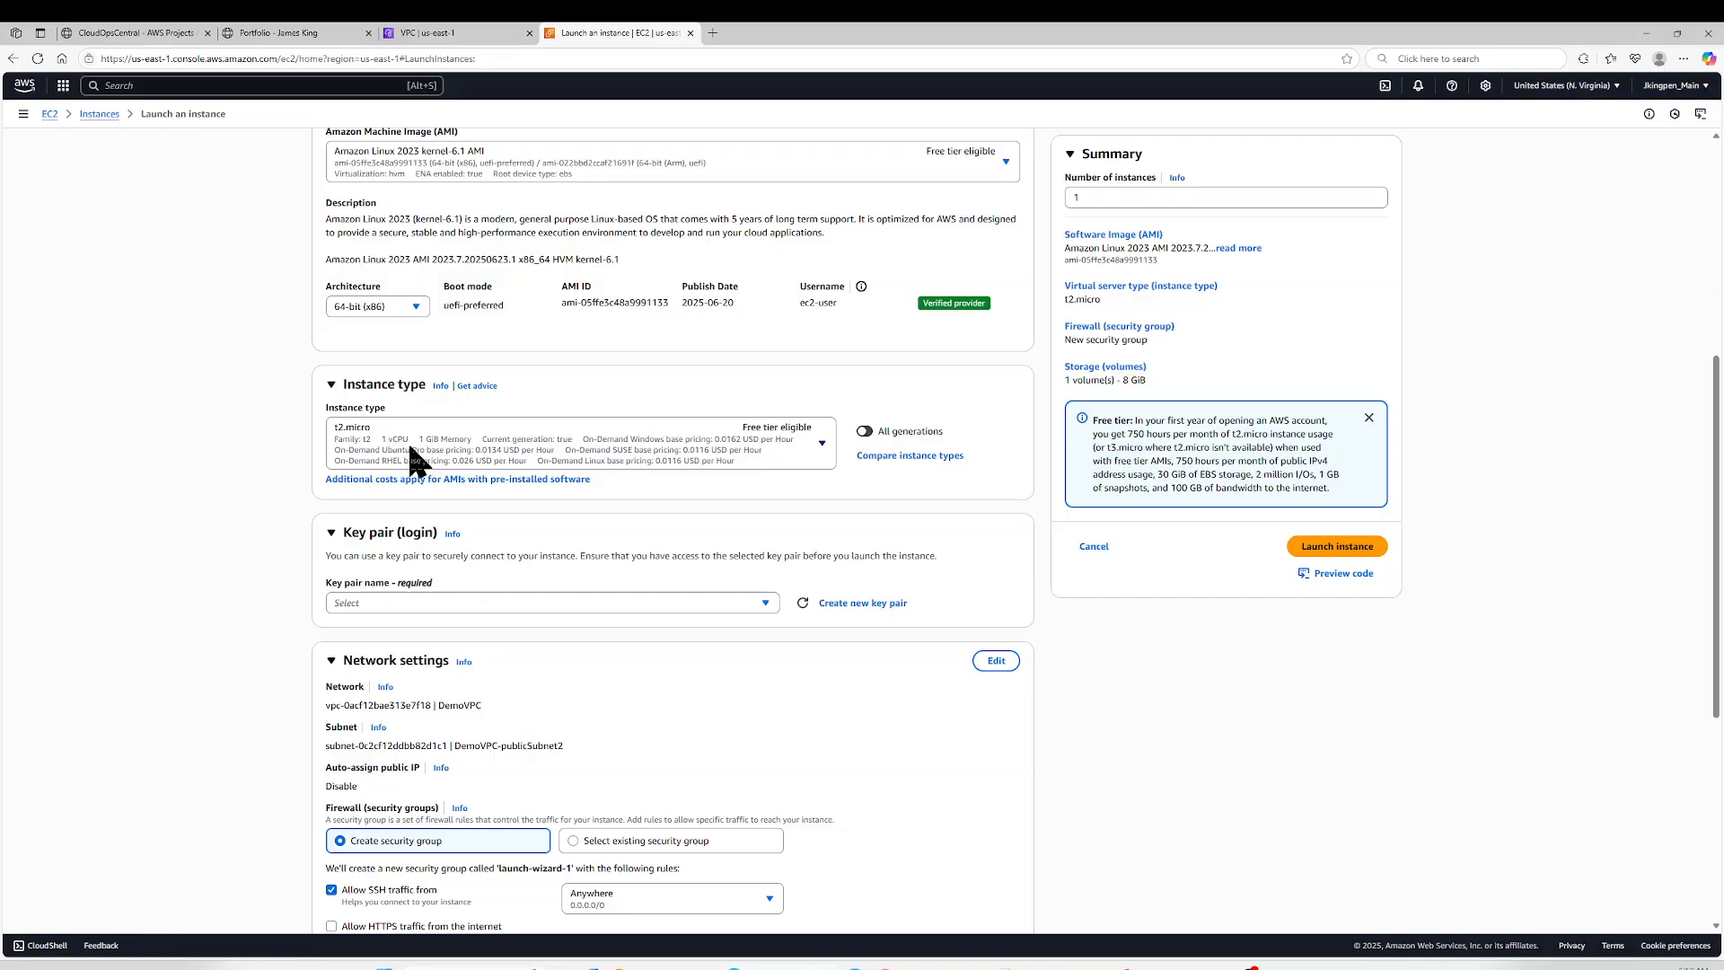
left_click(501, 602)
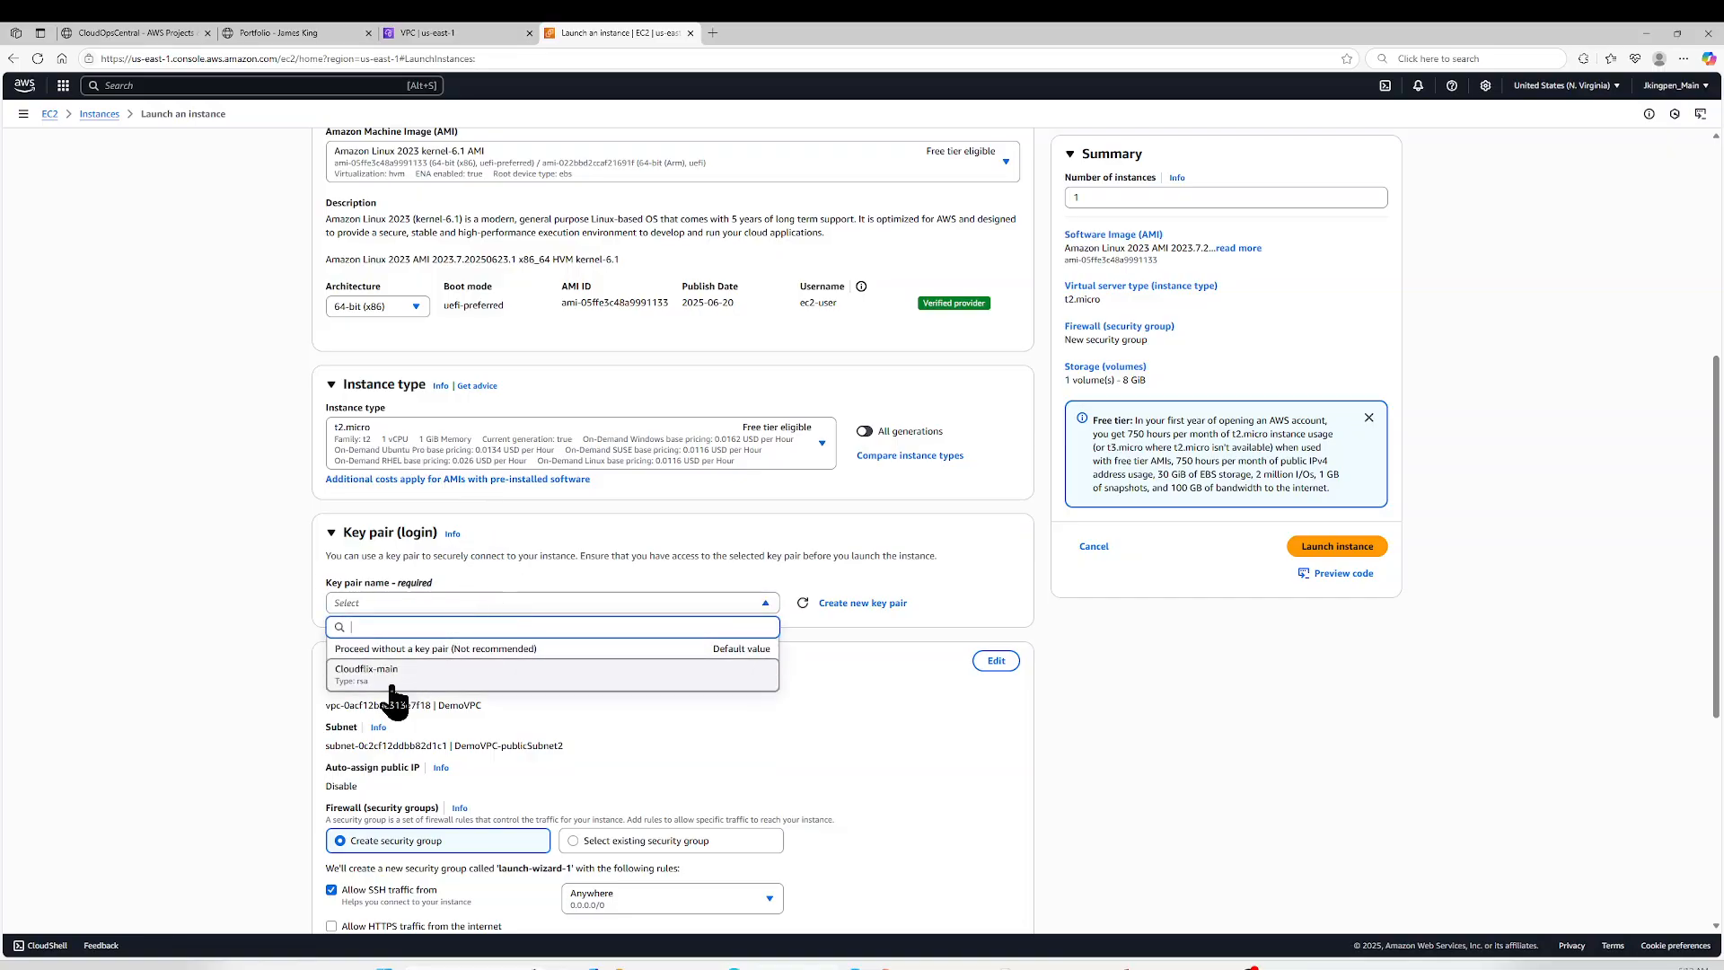
left_click(393, 687)
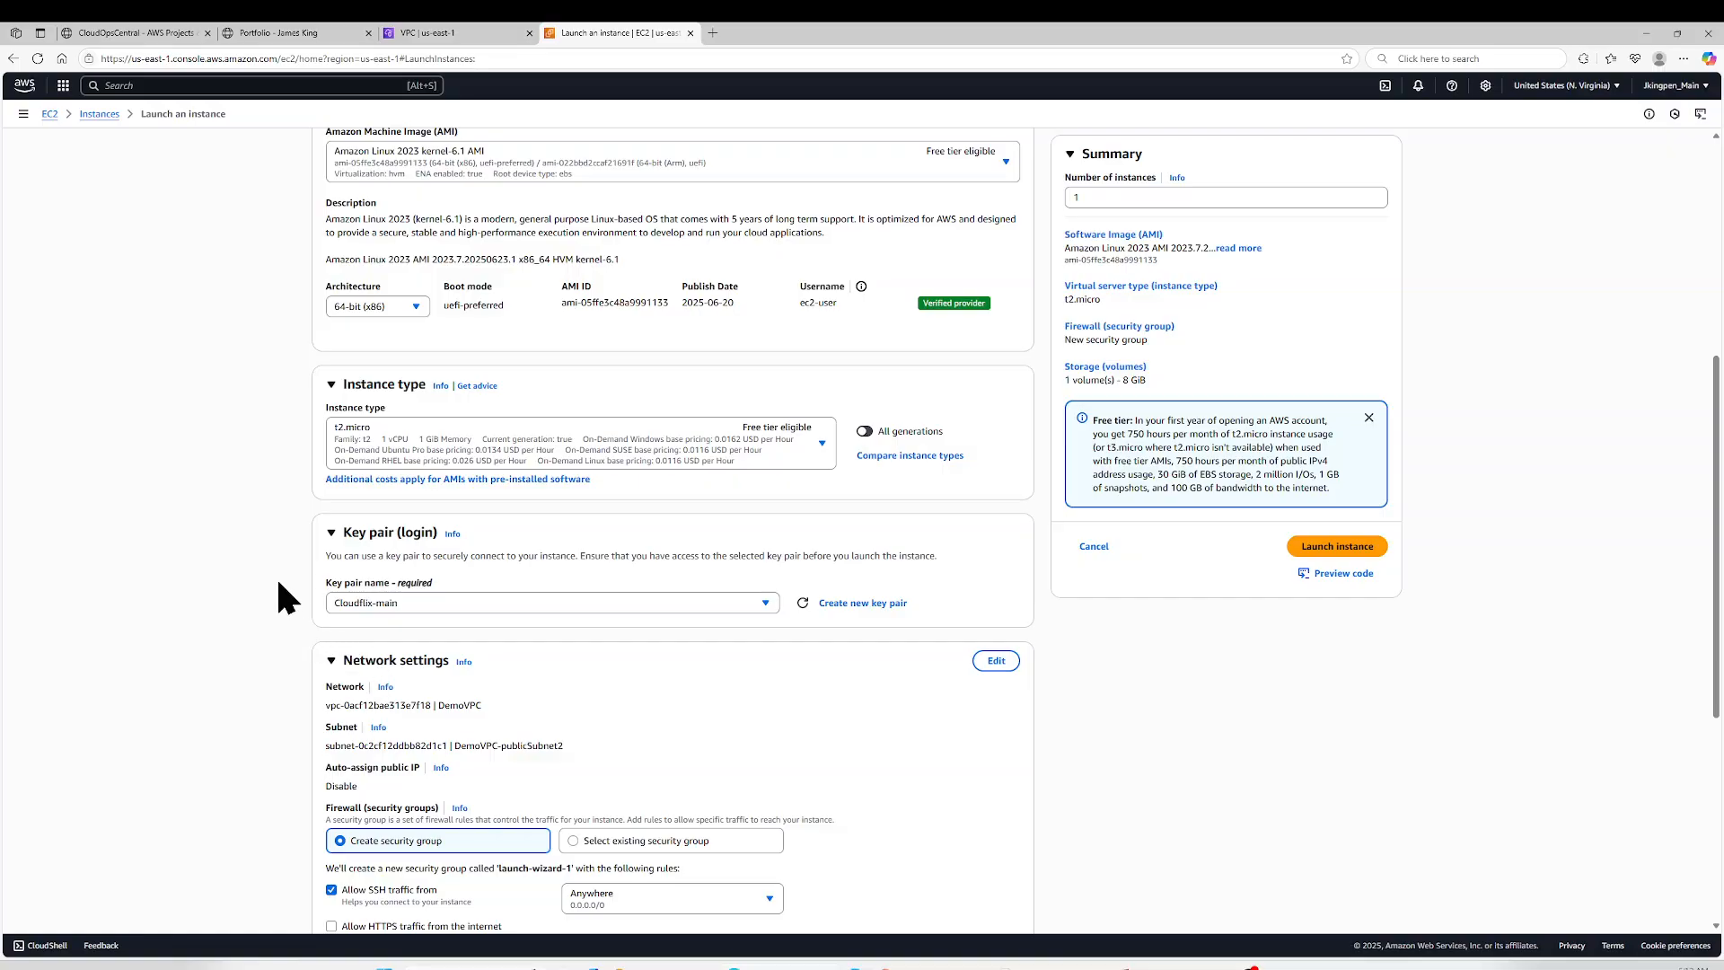
- Make the instance's network settings editable and enable auto-assignment of a public IP
scroll(280, 594, "down", 1)
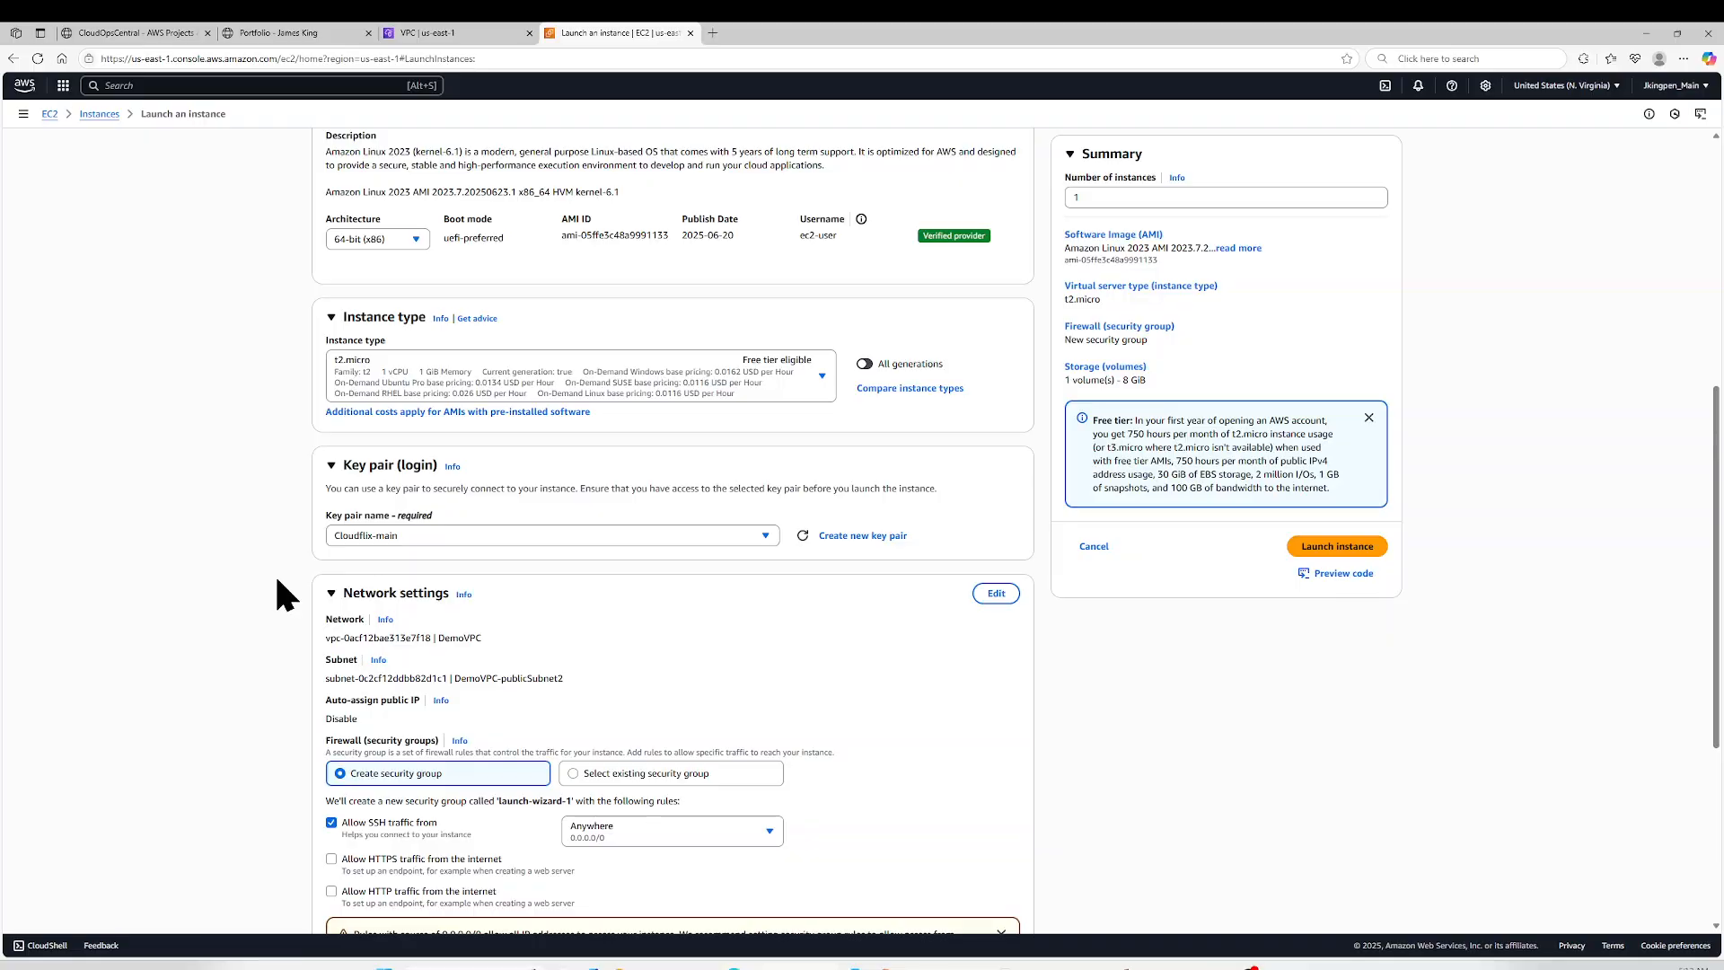
scroll(280, 594, "down", 2)
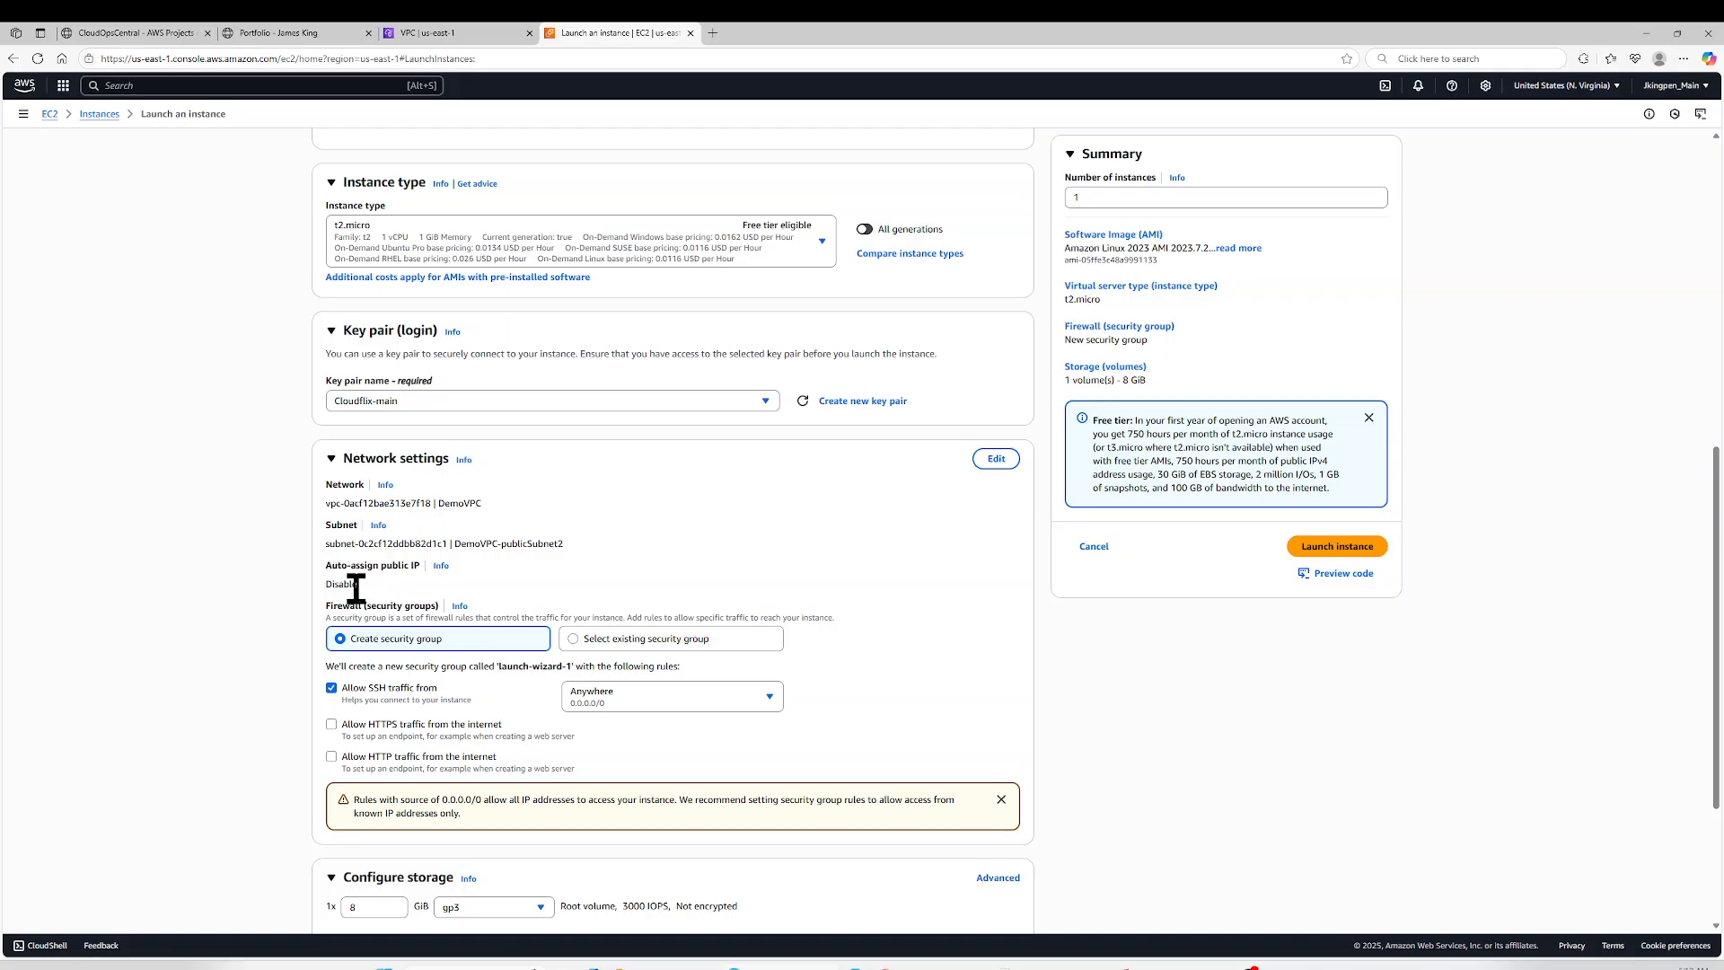
left_click(994, 460)
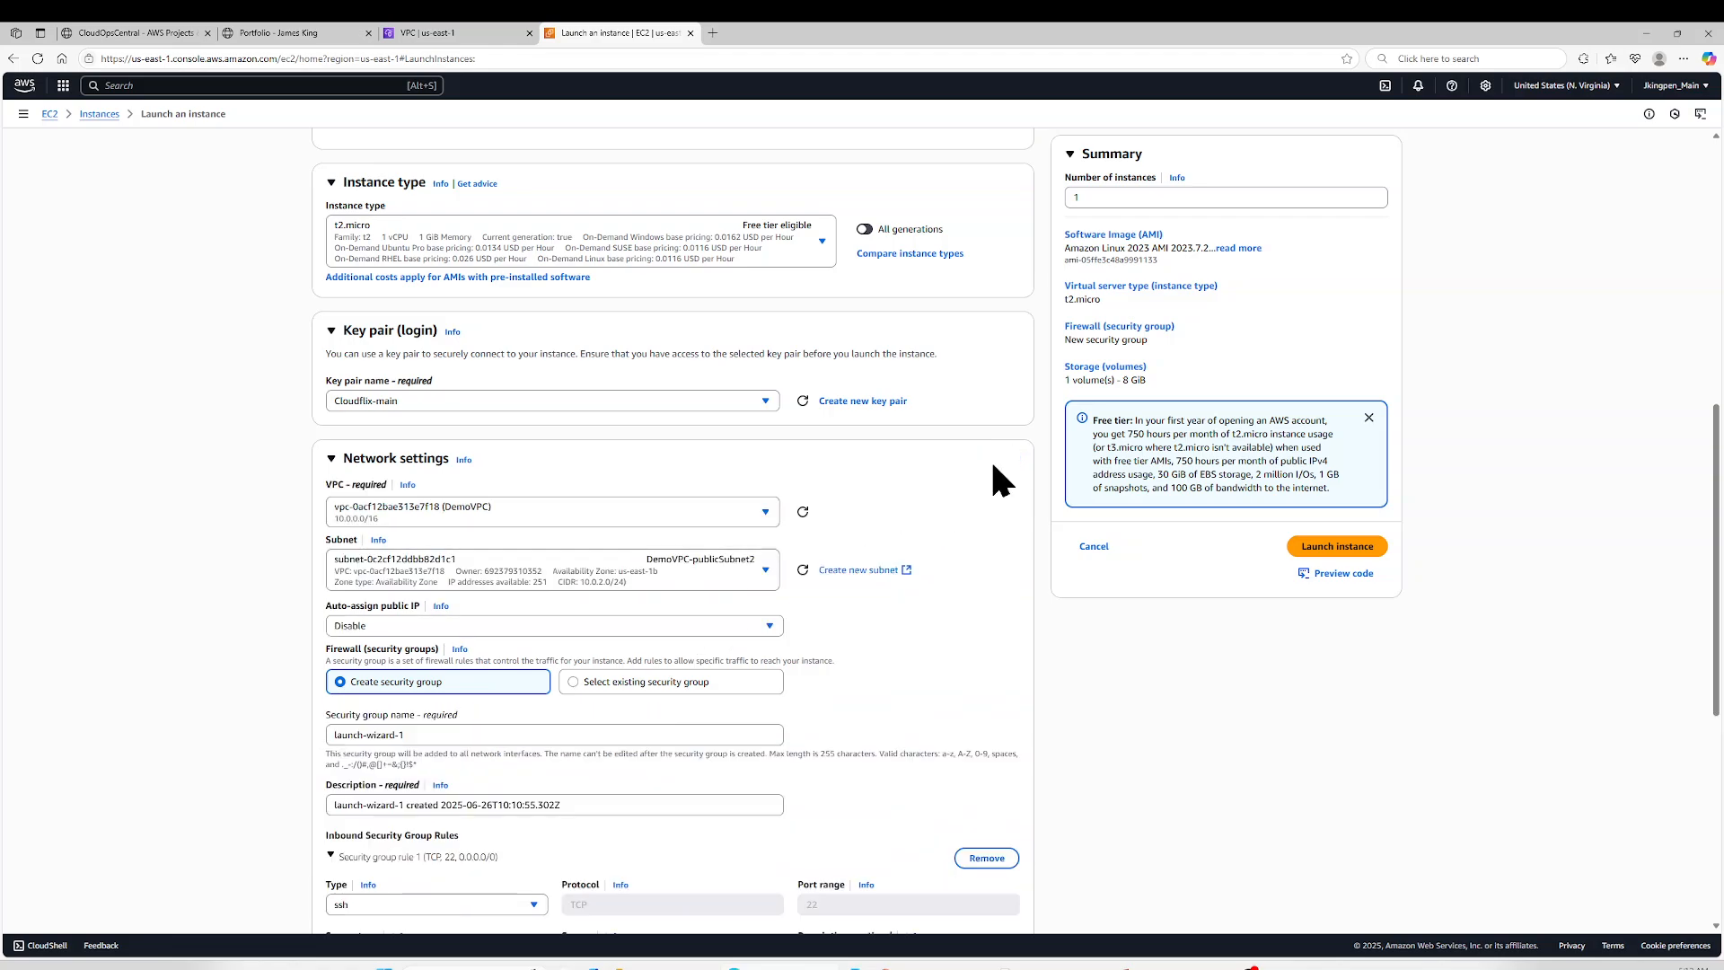
scroll(931, 511, "down", 2)
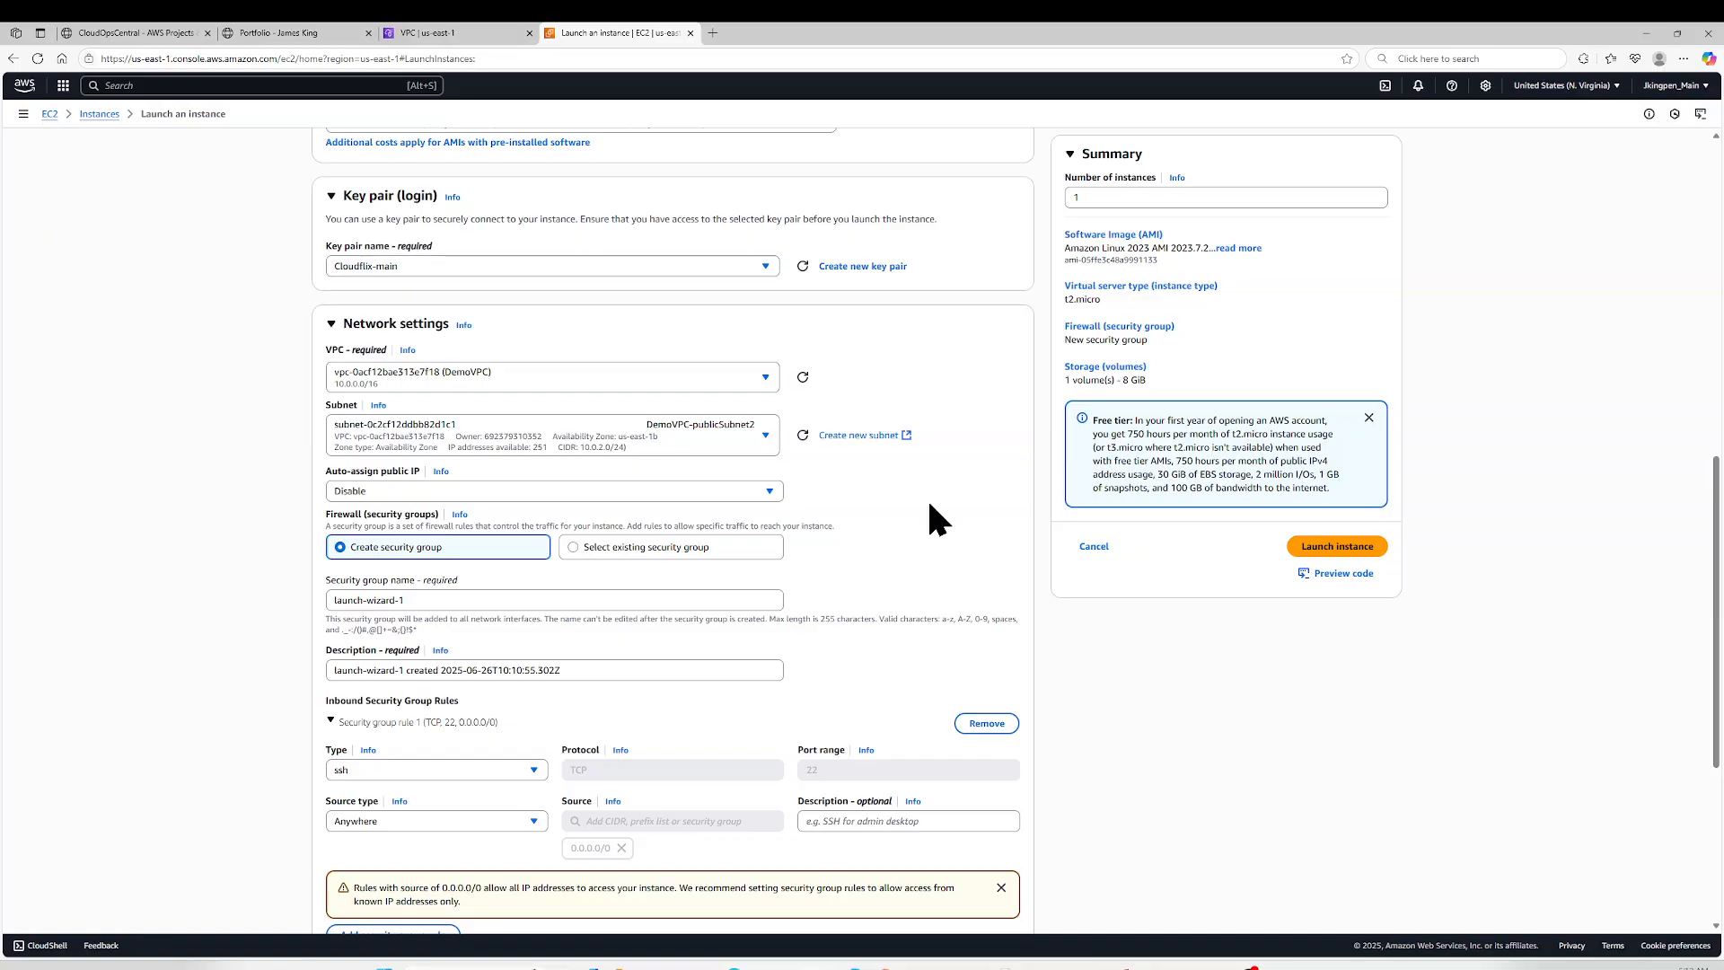
left_click(411, 491)
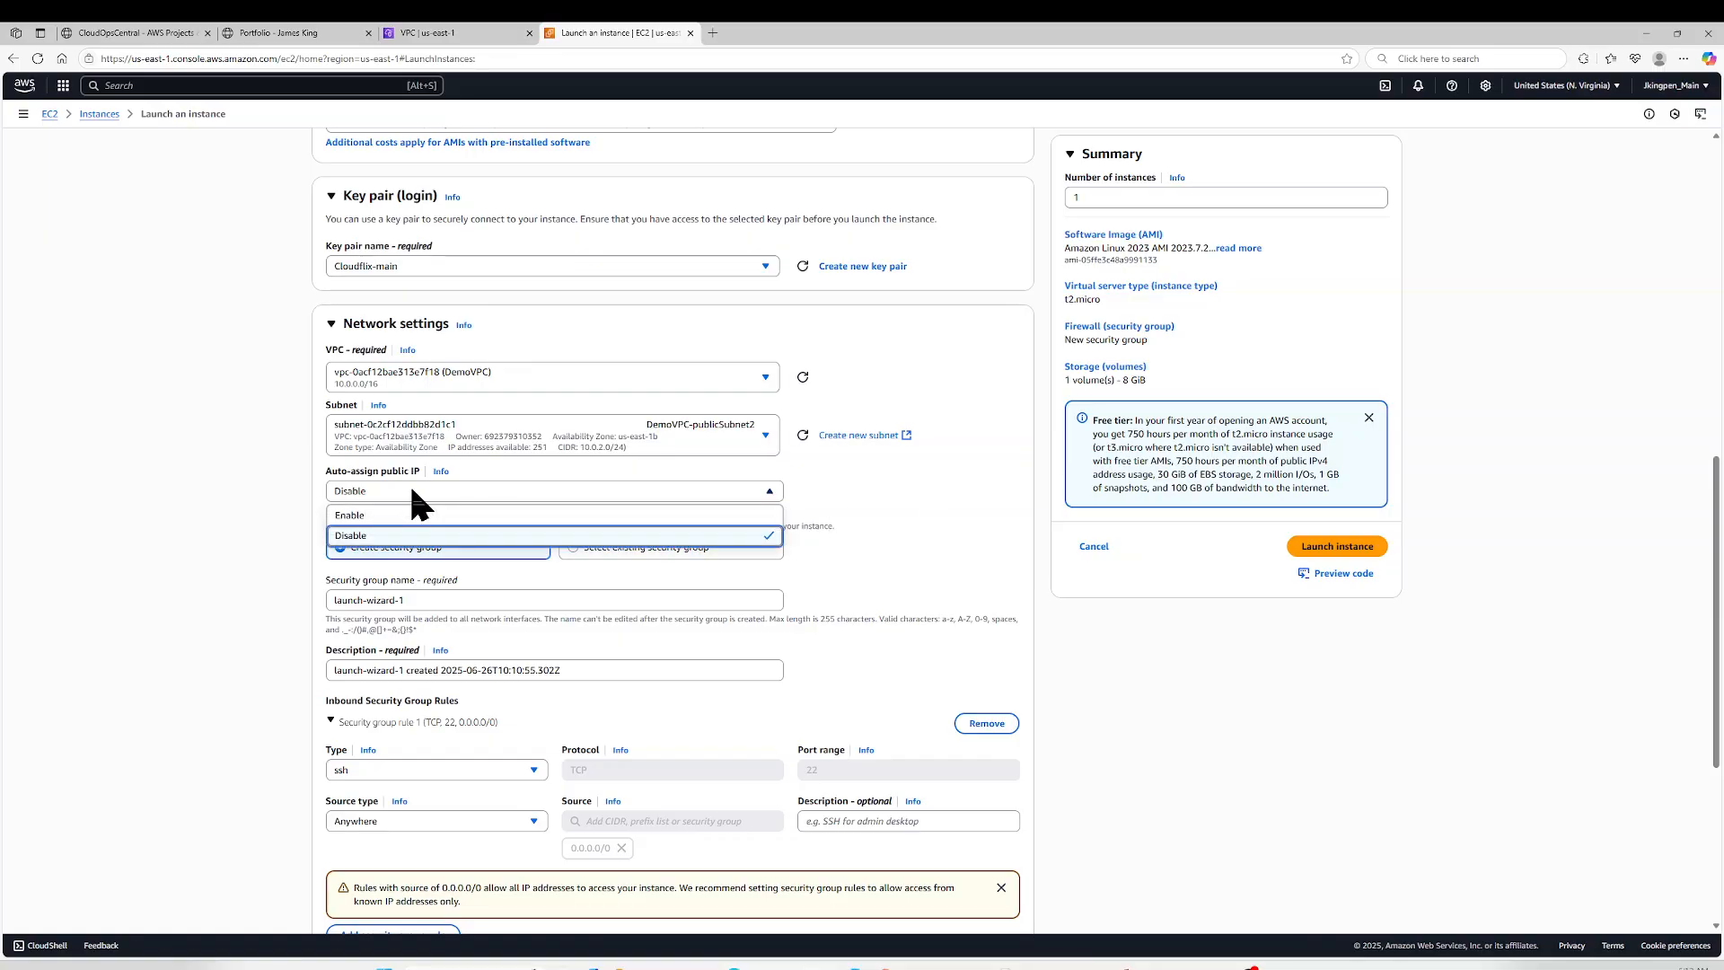
left_click(395, 517)
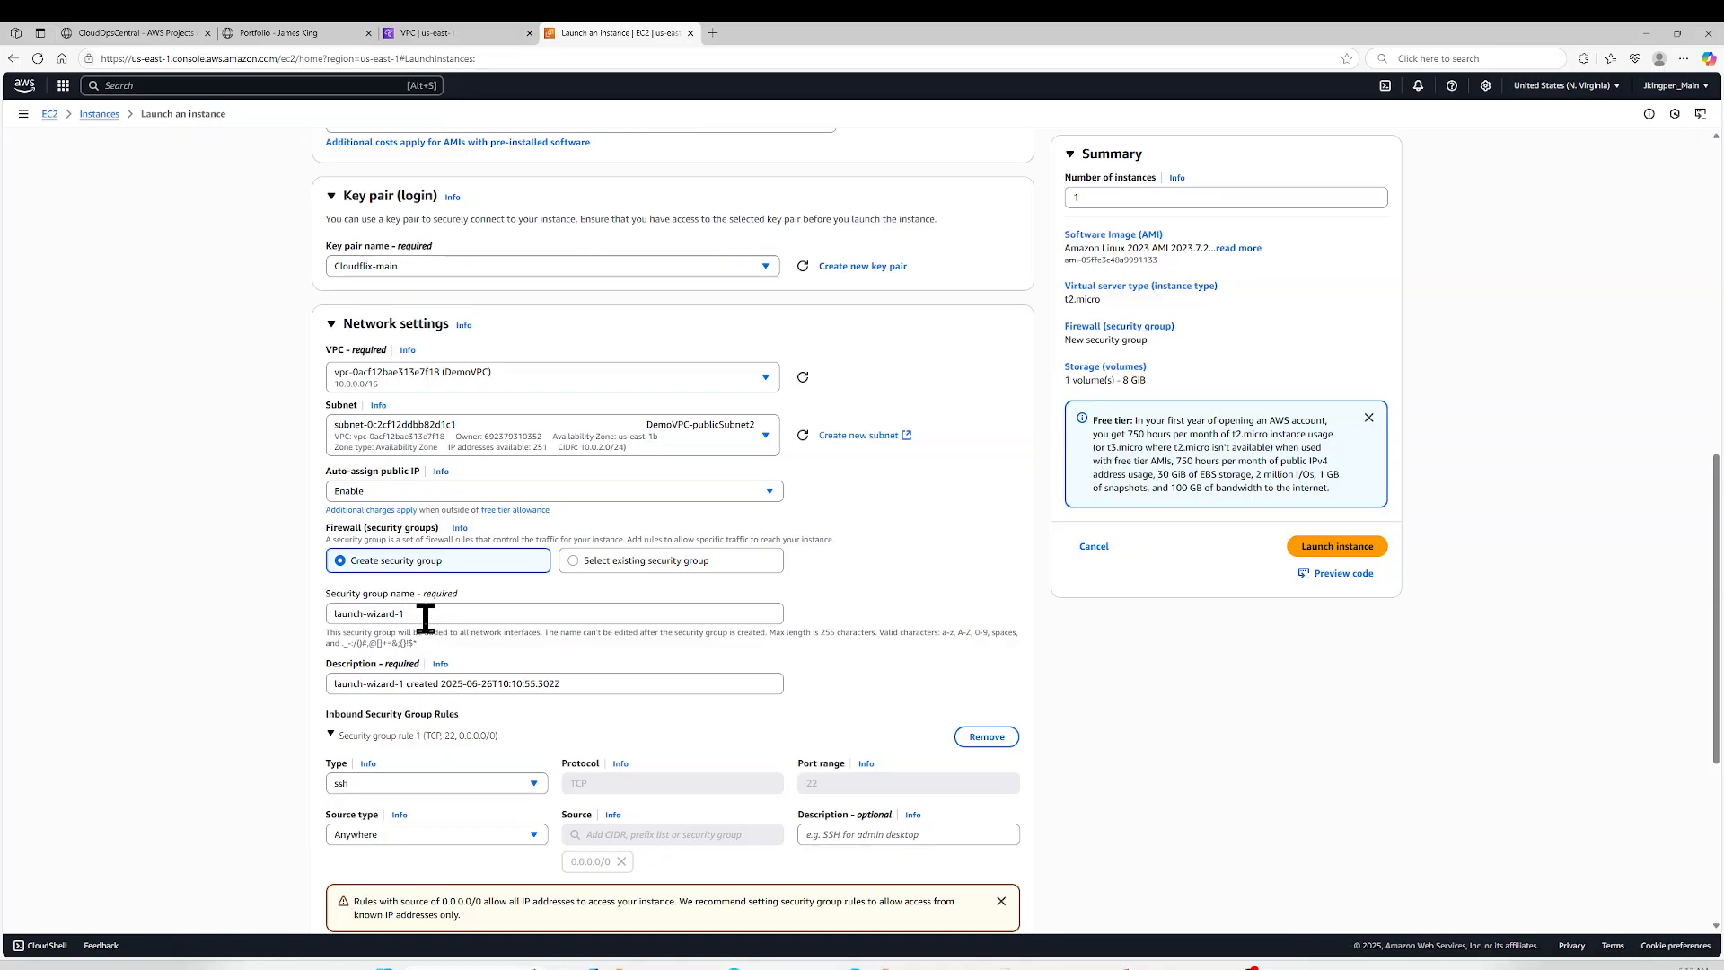
- Dismiss the open-access warning and add an inbound HTTP security group rule with source 0.0.0.0/0
scroll(426, 618, "down", 3)
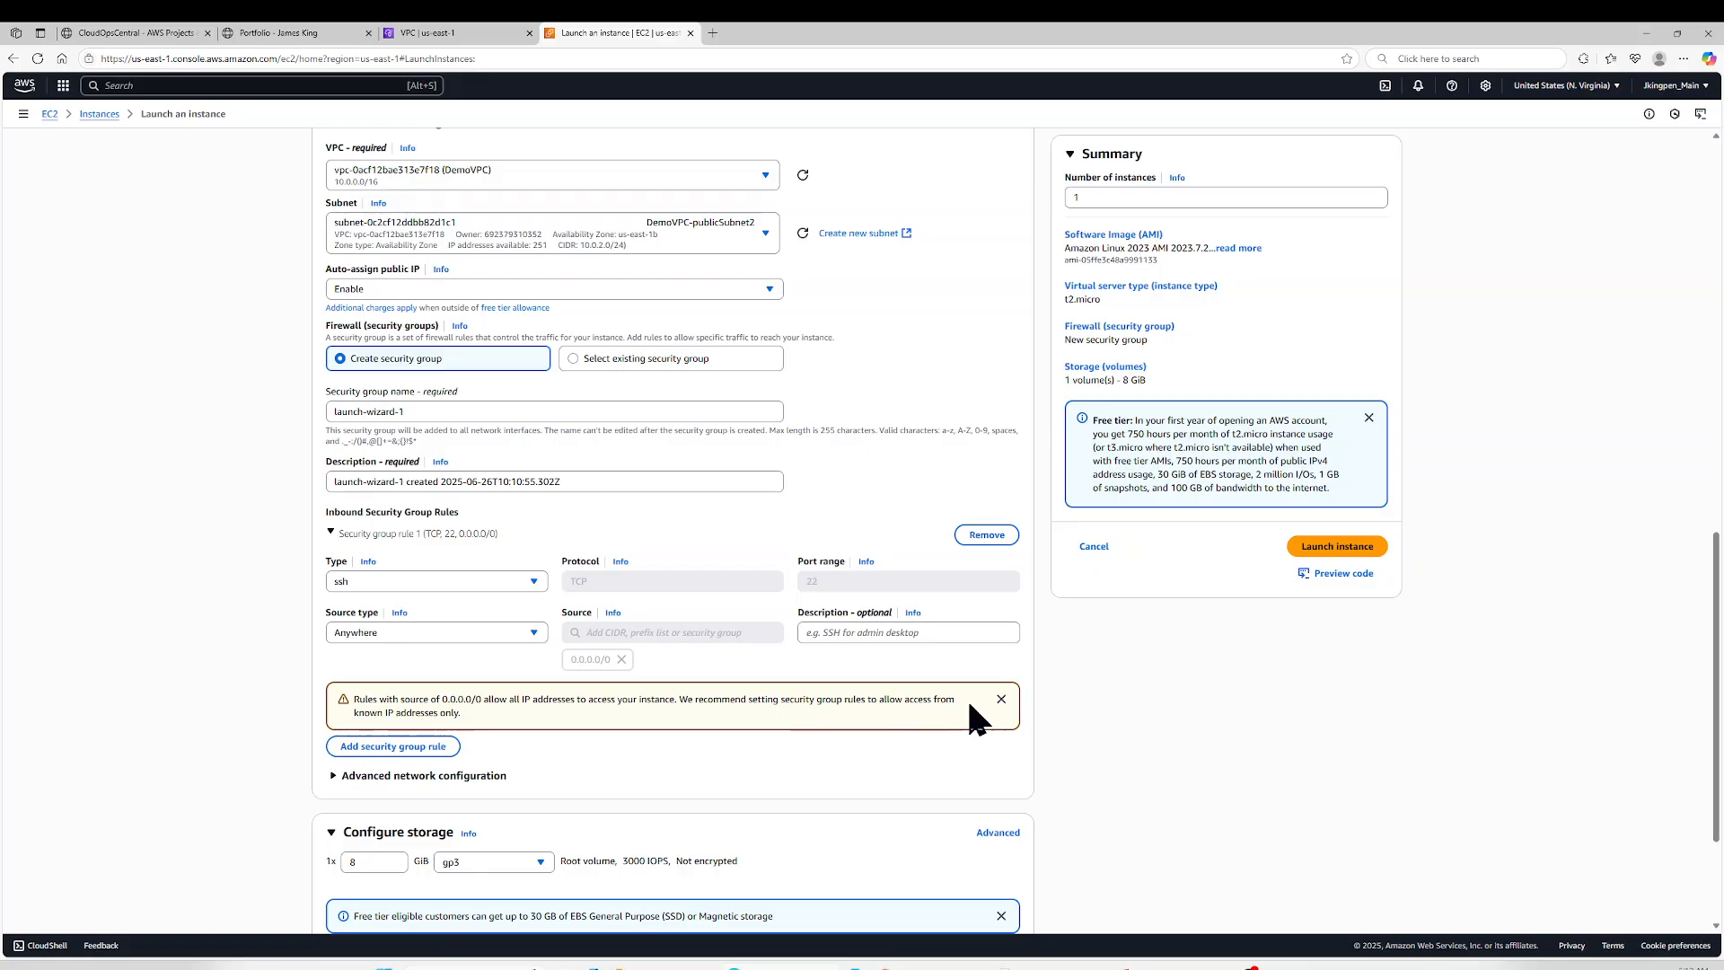
left_click(1000, 698)
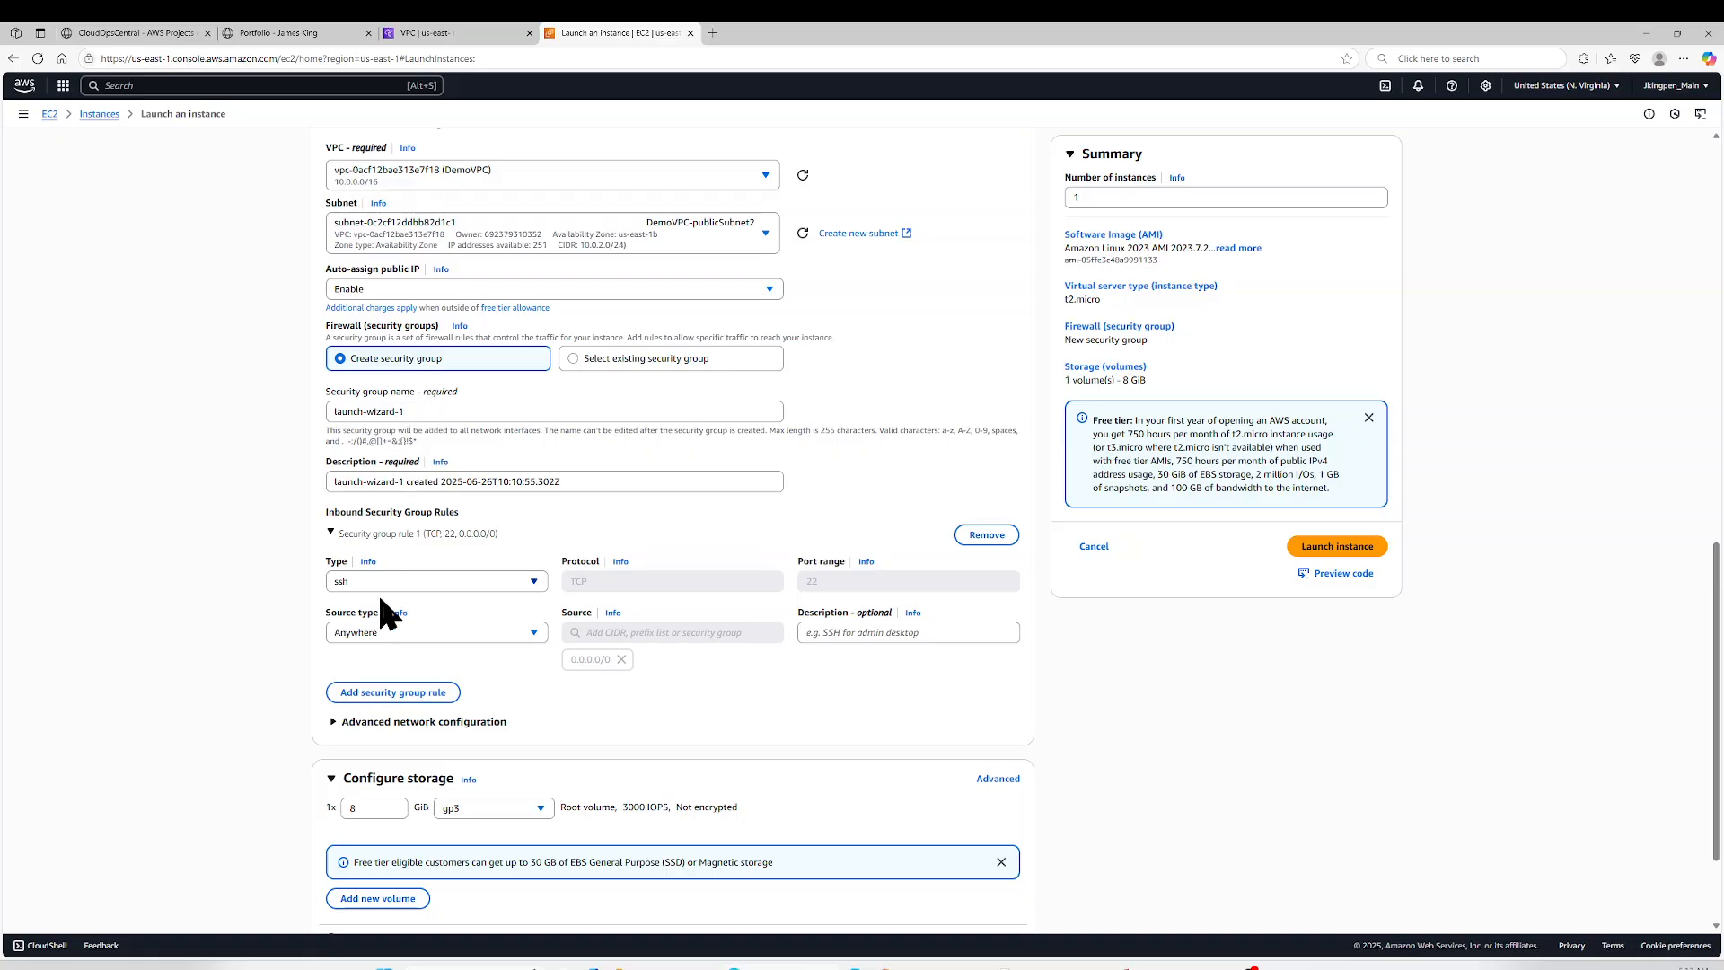
left_click(392, 696)
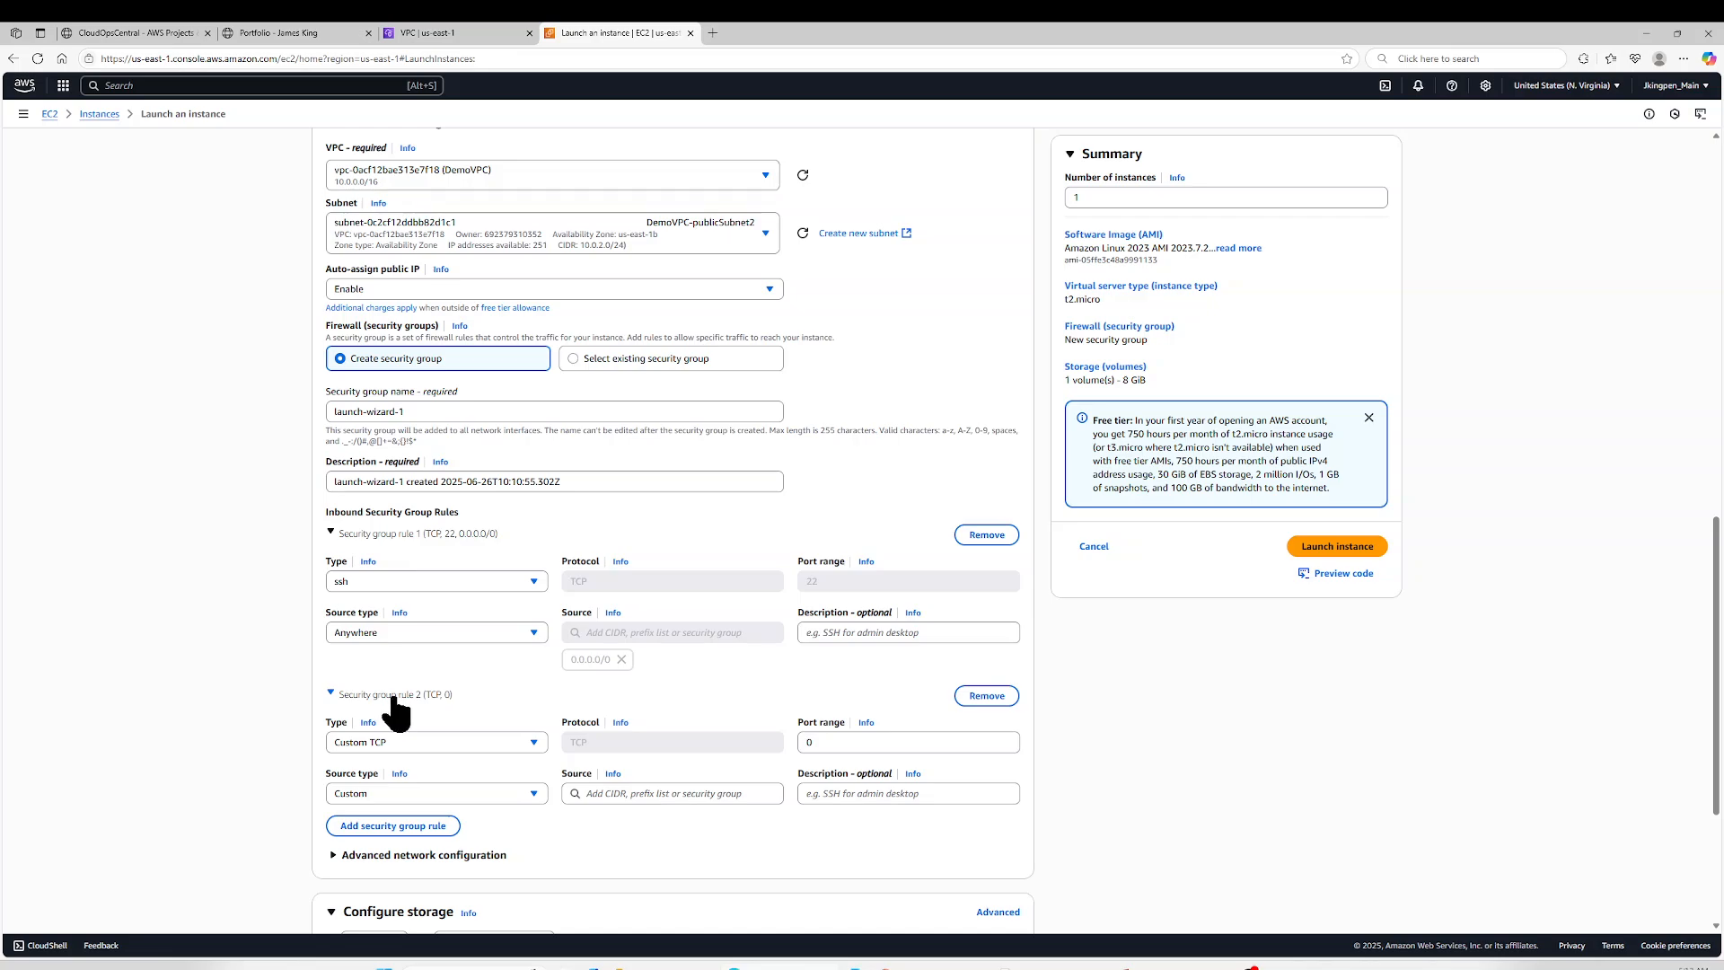
left_click(414, 744)
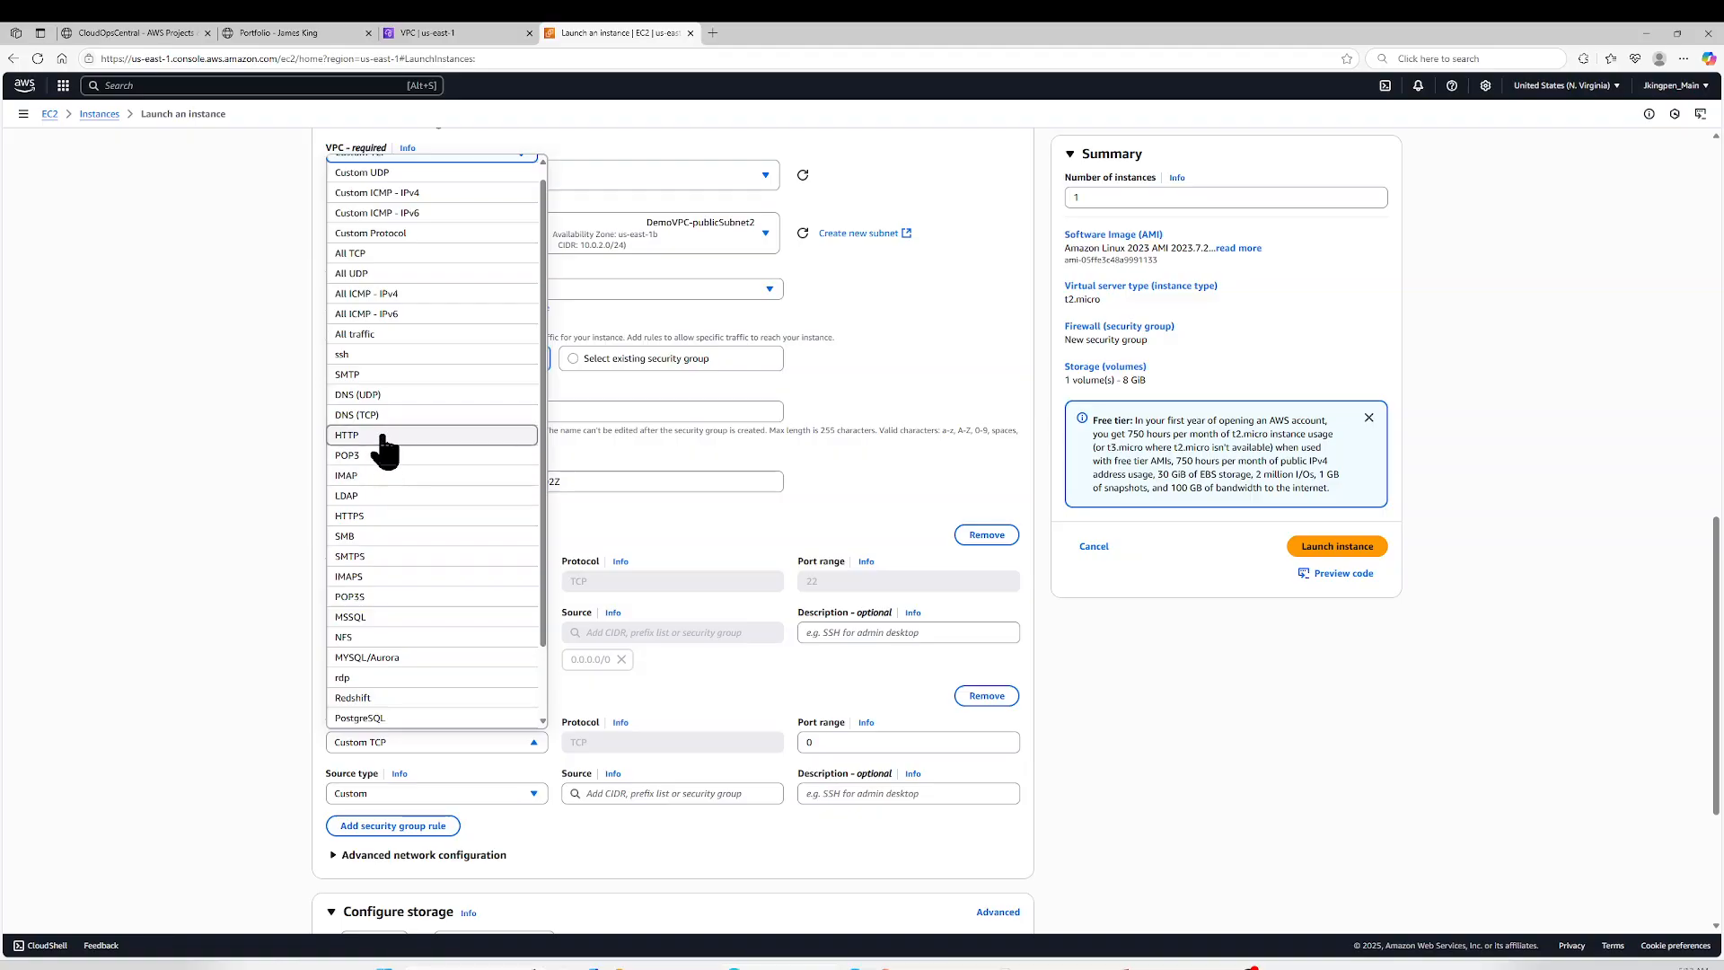
left_click(385, 440)
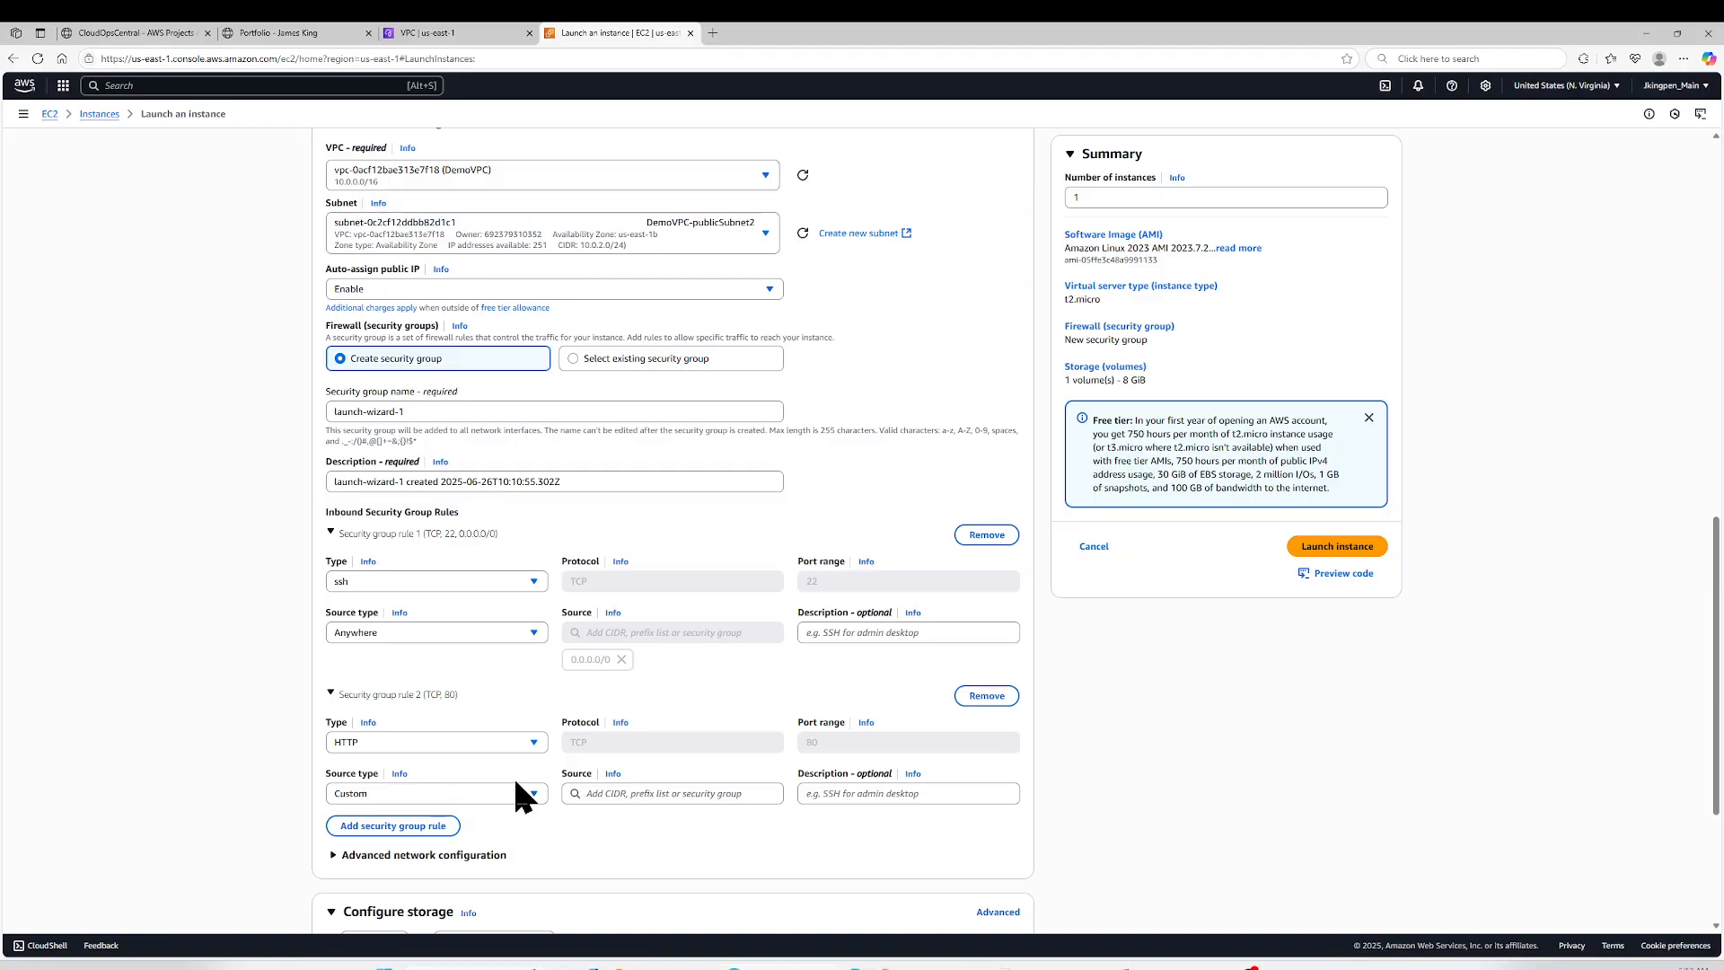
left_click(601, 794)
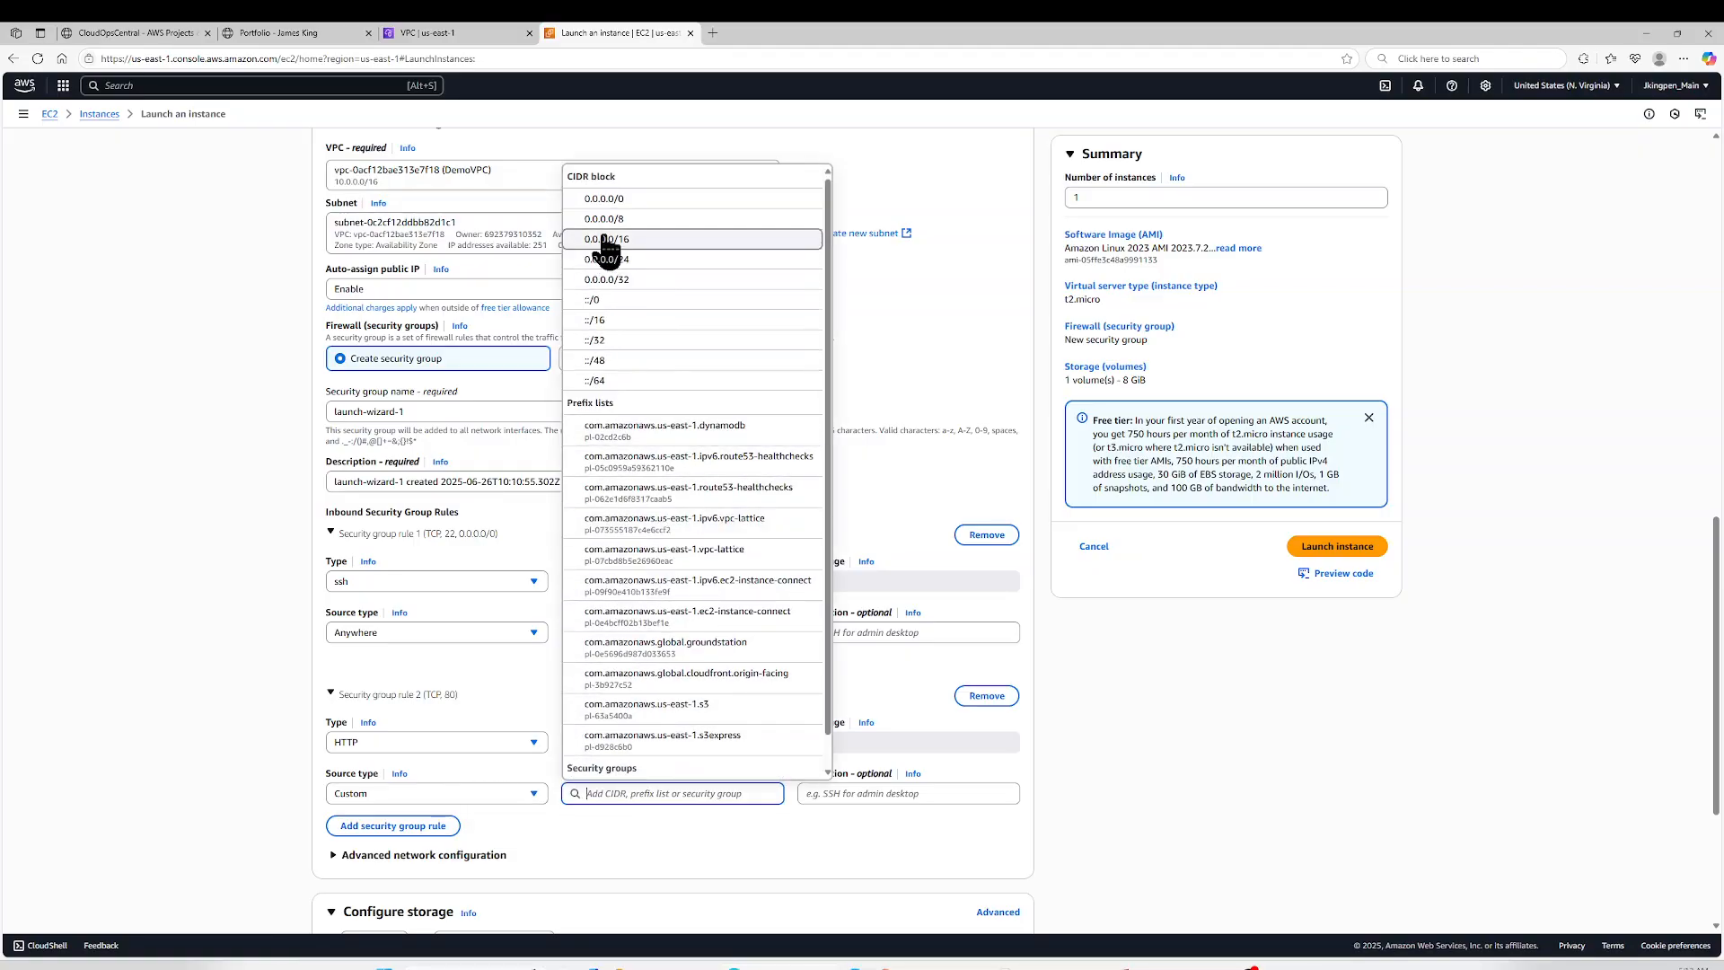
left_click(623, 201)
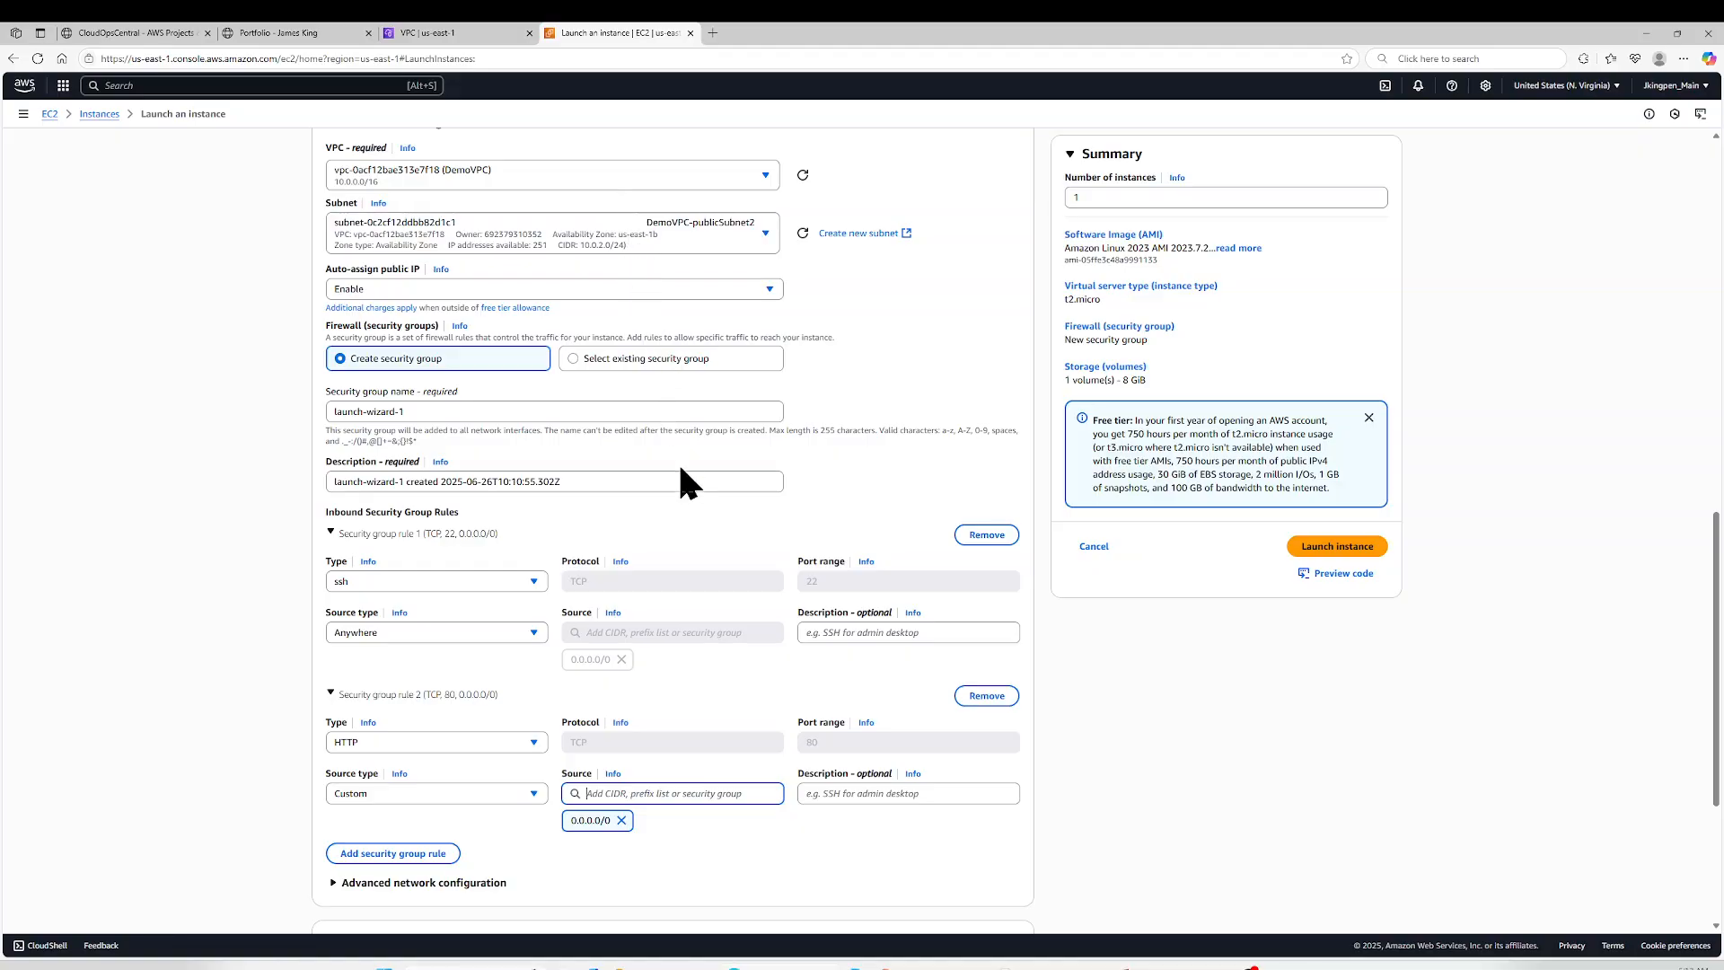
left_click(725, 705)
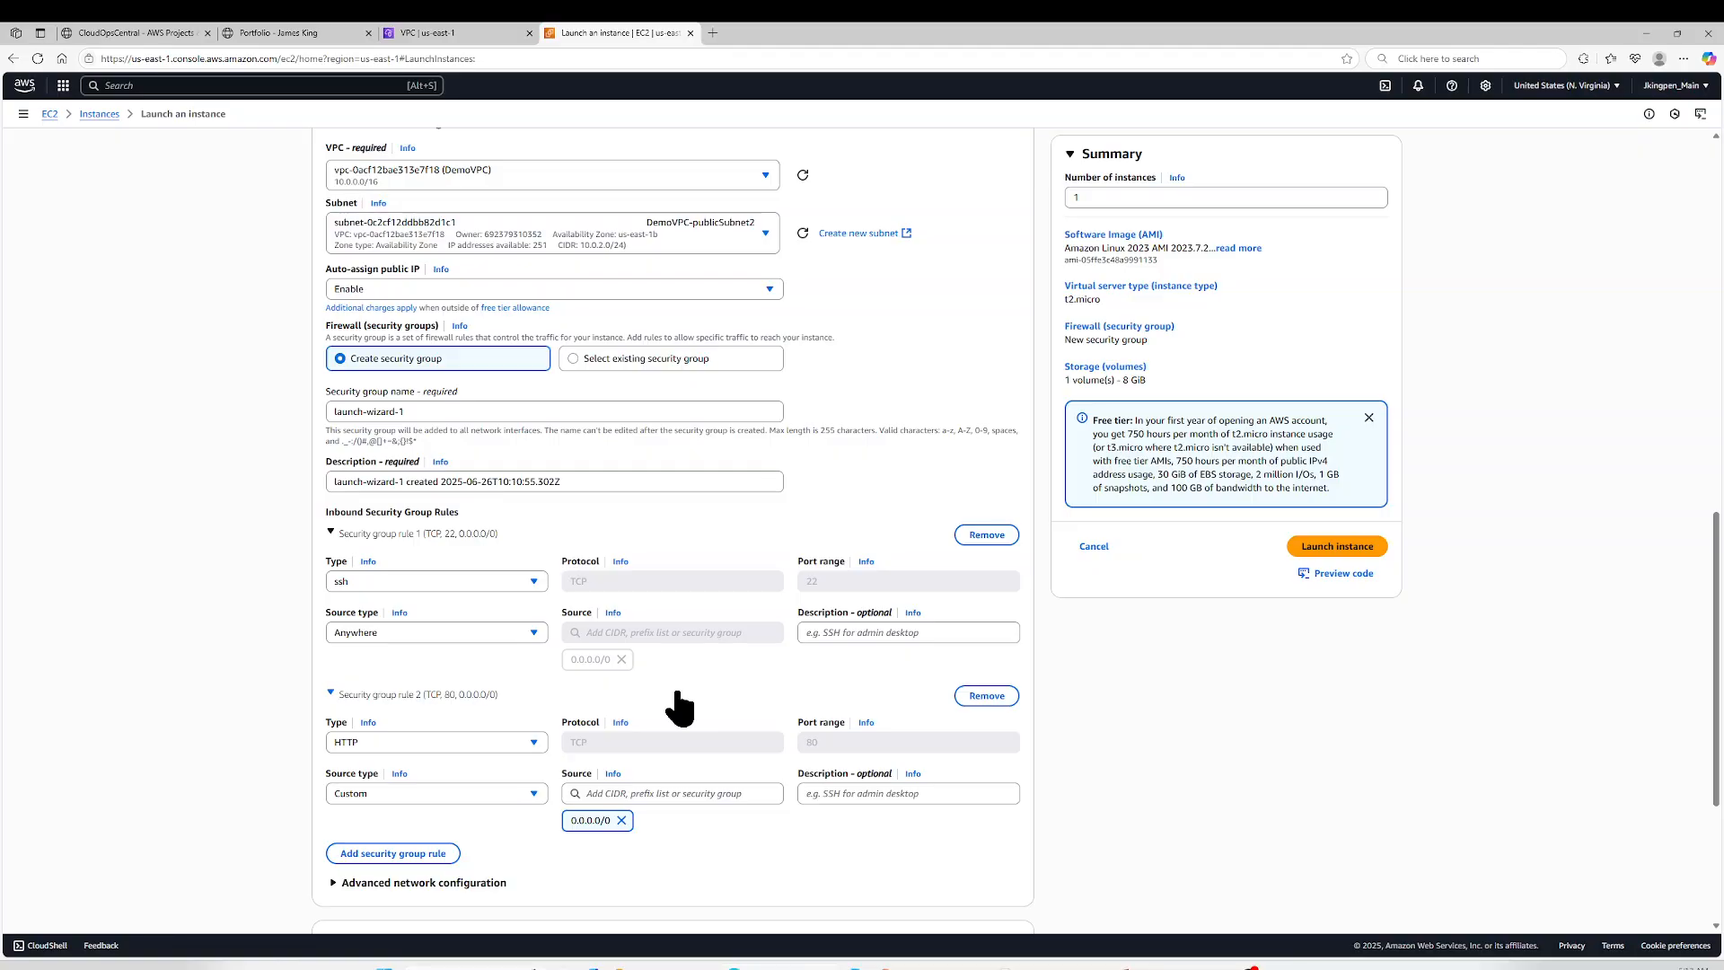
- Launch the configured instance and open the list of EC2 instances
scroll(680, 706, "down", 1)
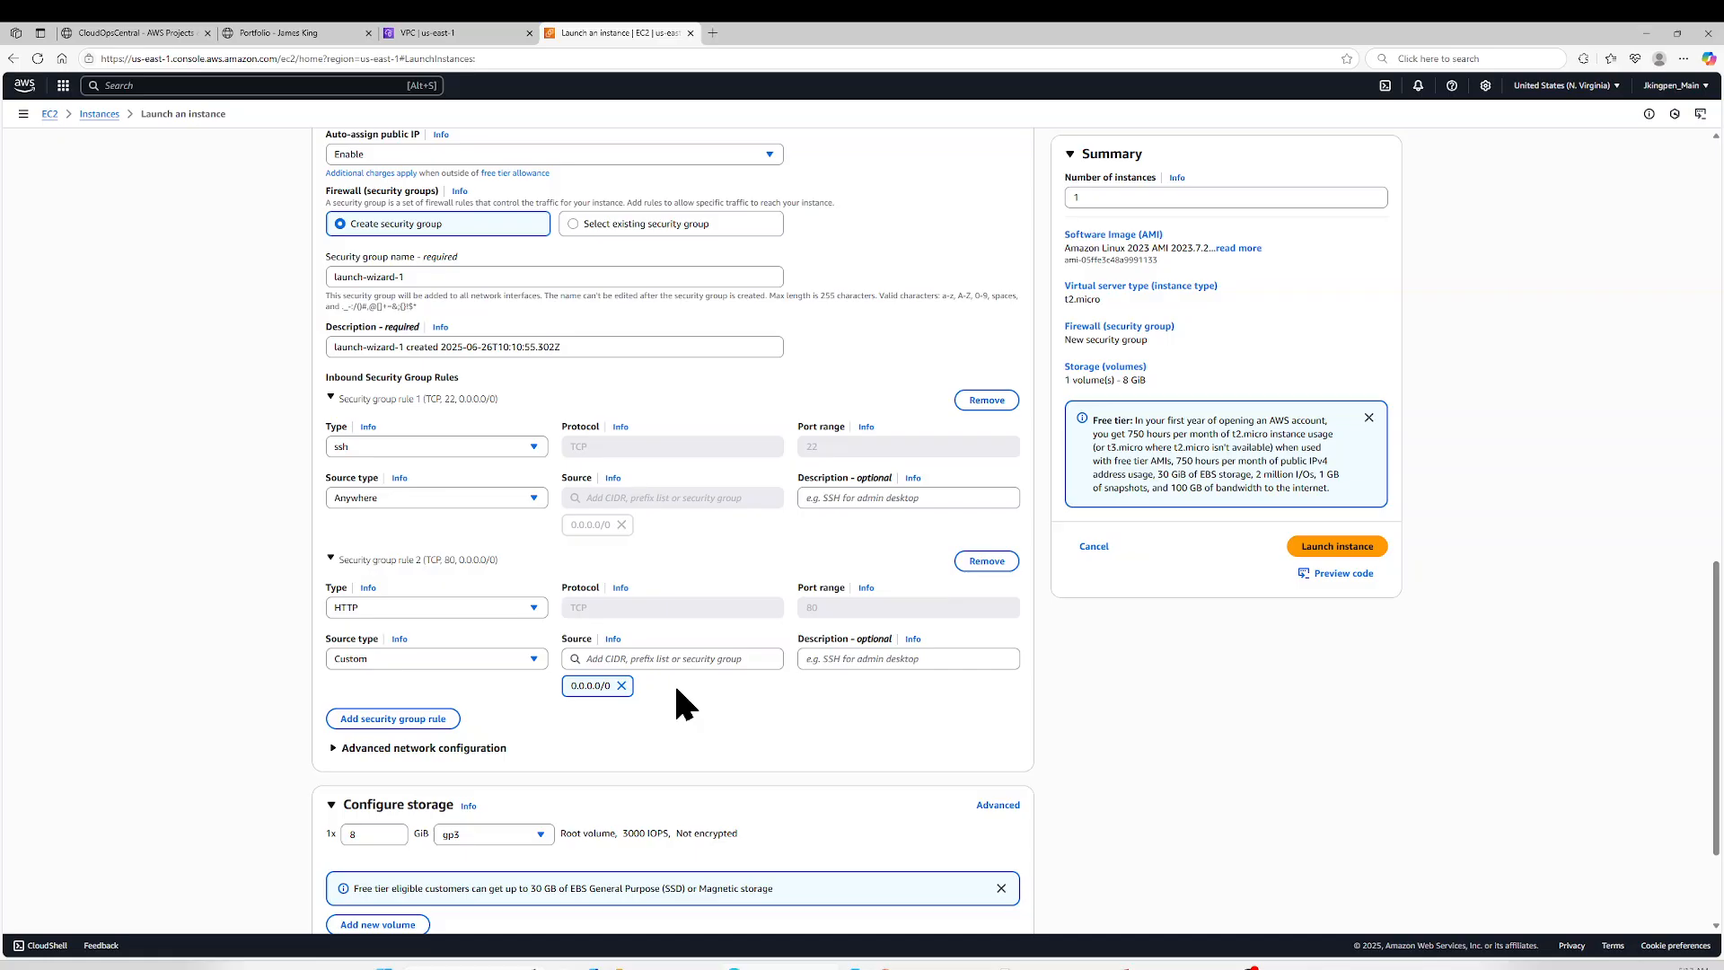
scroll(673, 681, "down", 1)
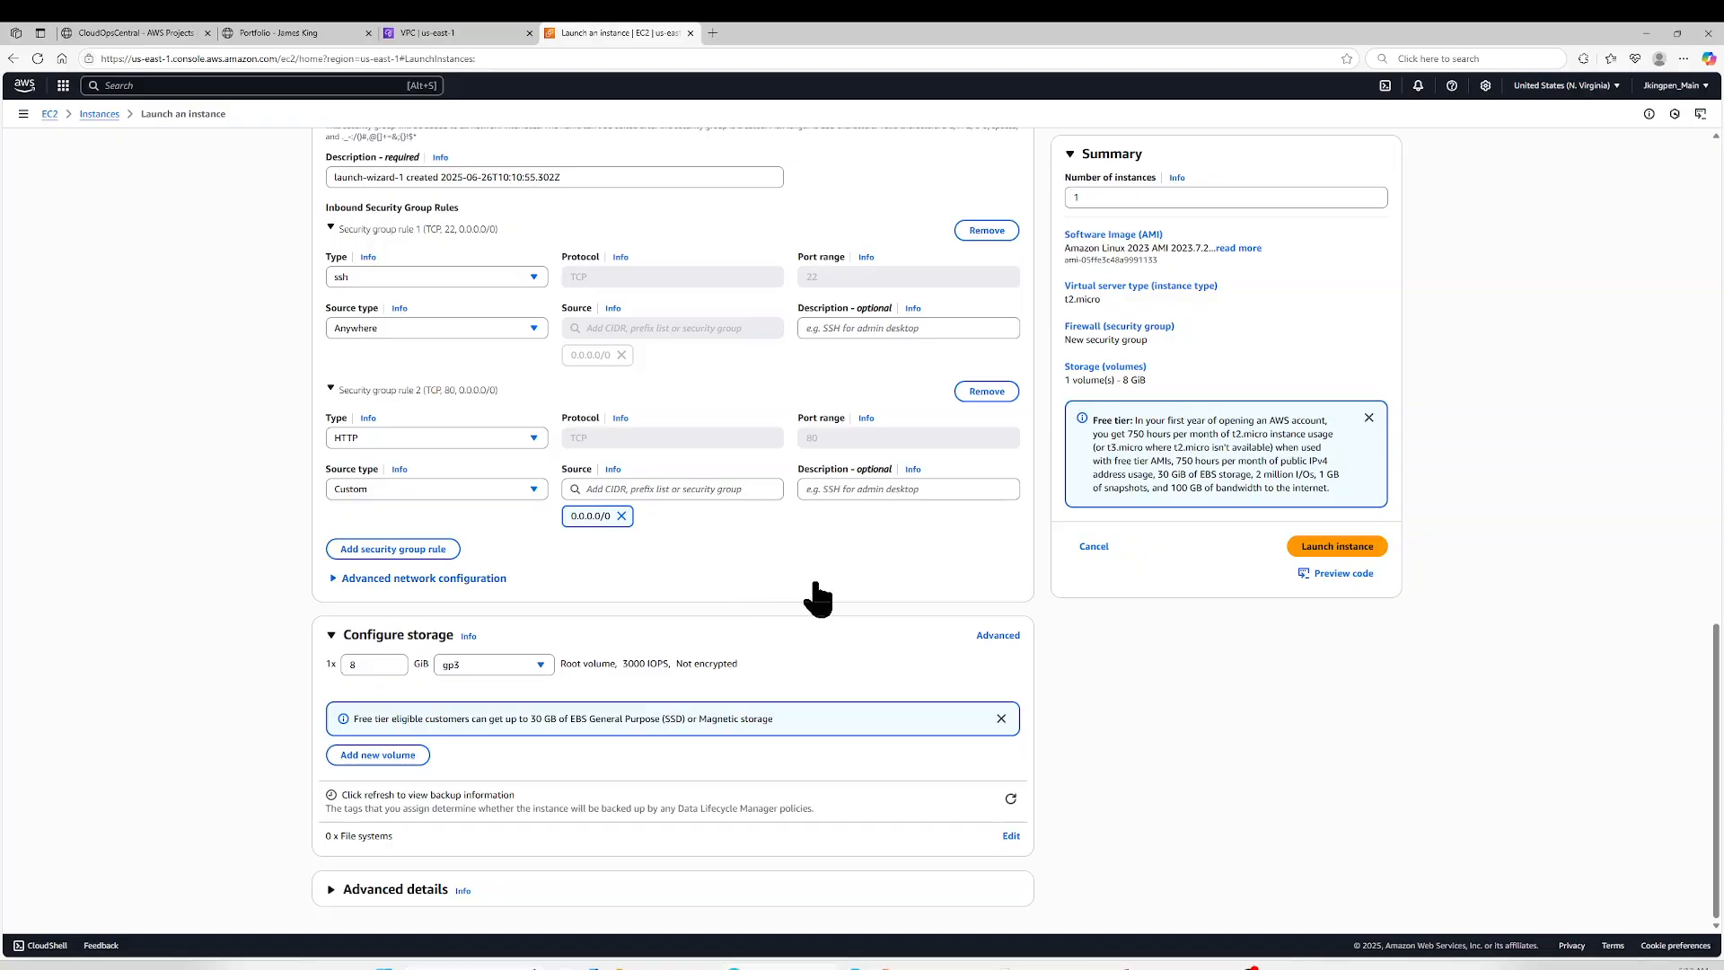
left_click(1354, 549)
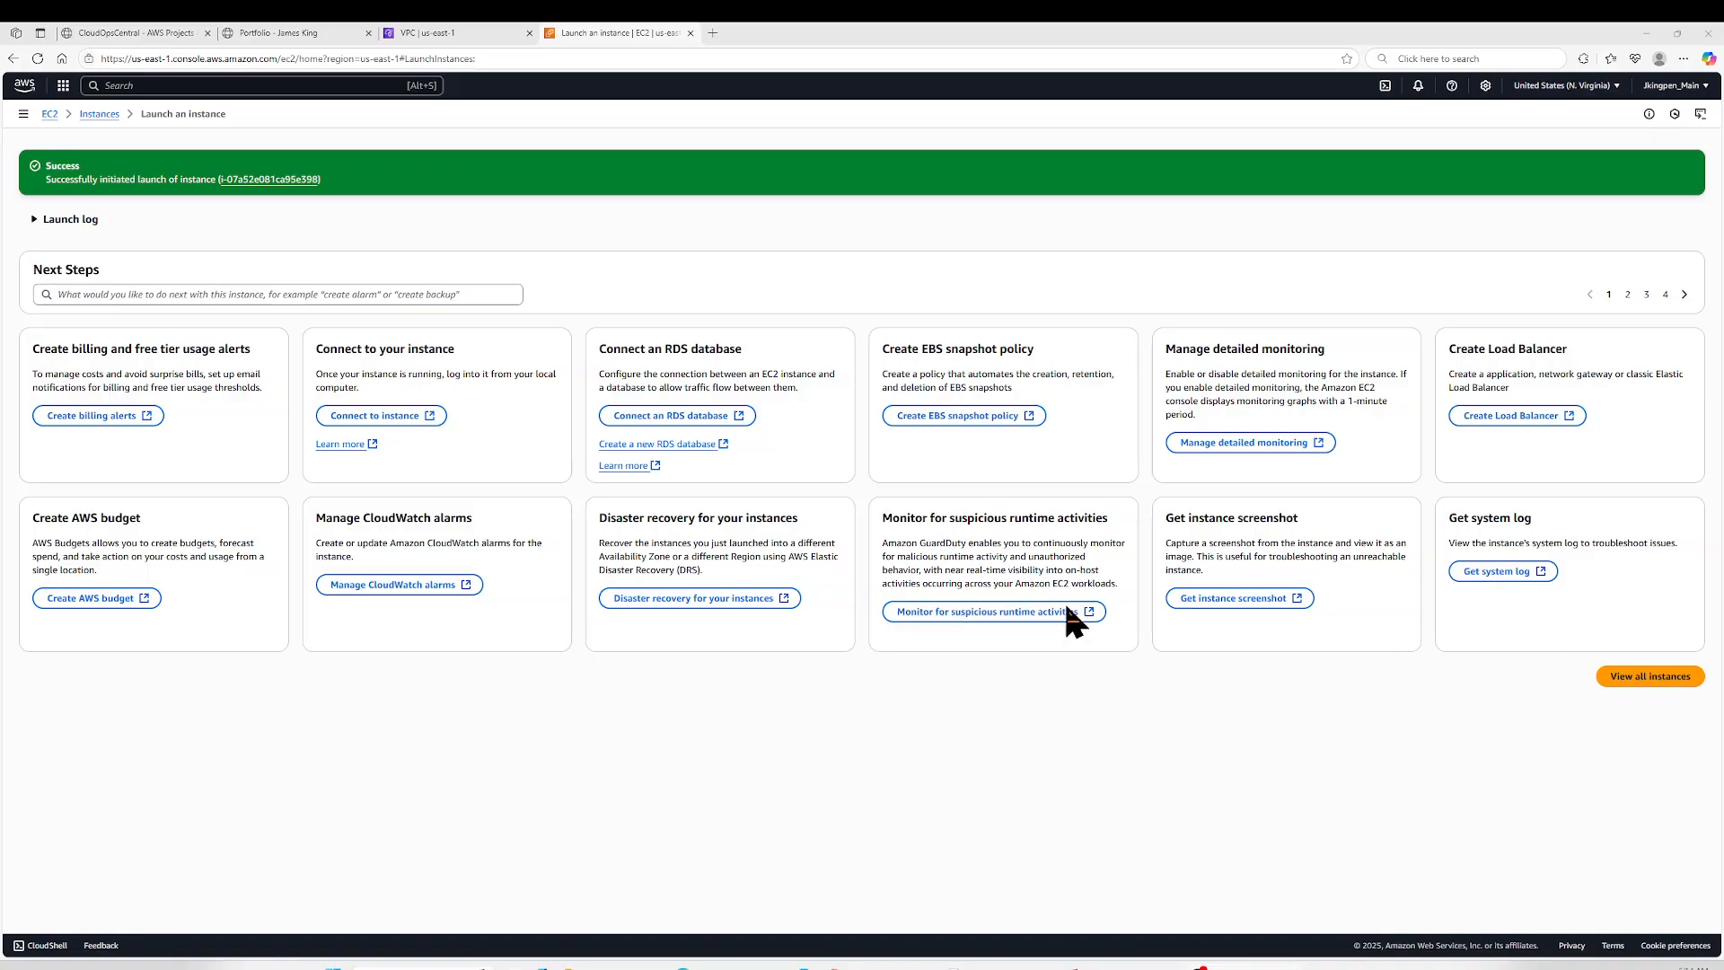
left_click(95, 114)
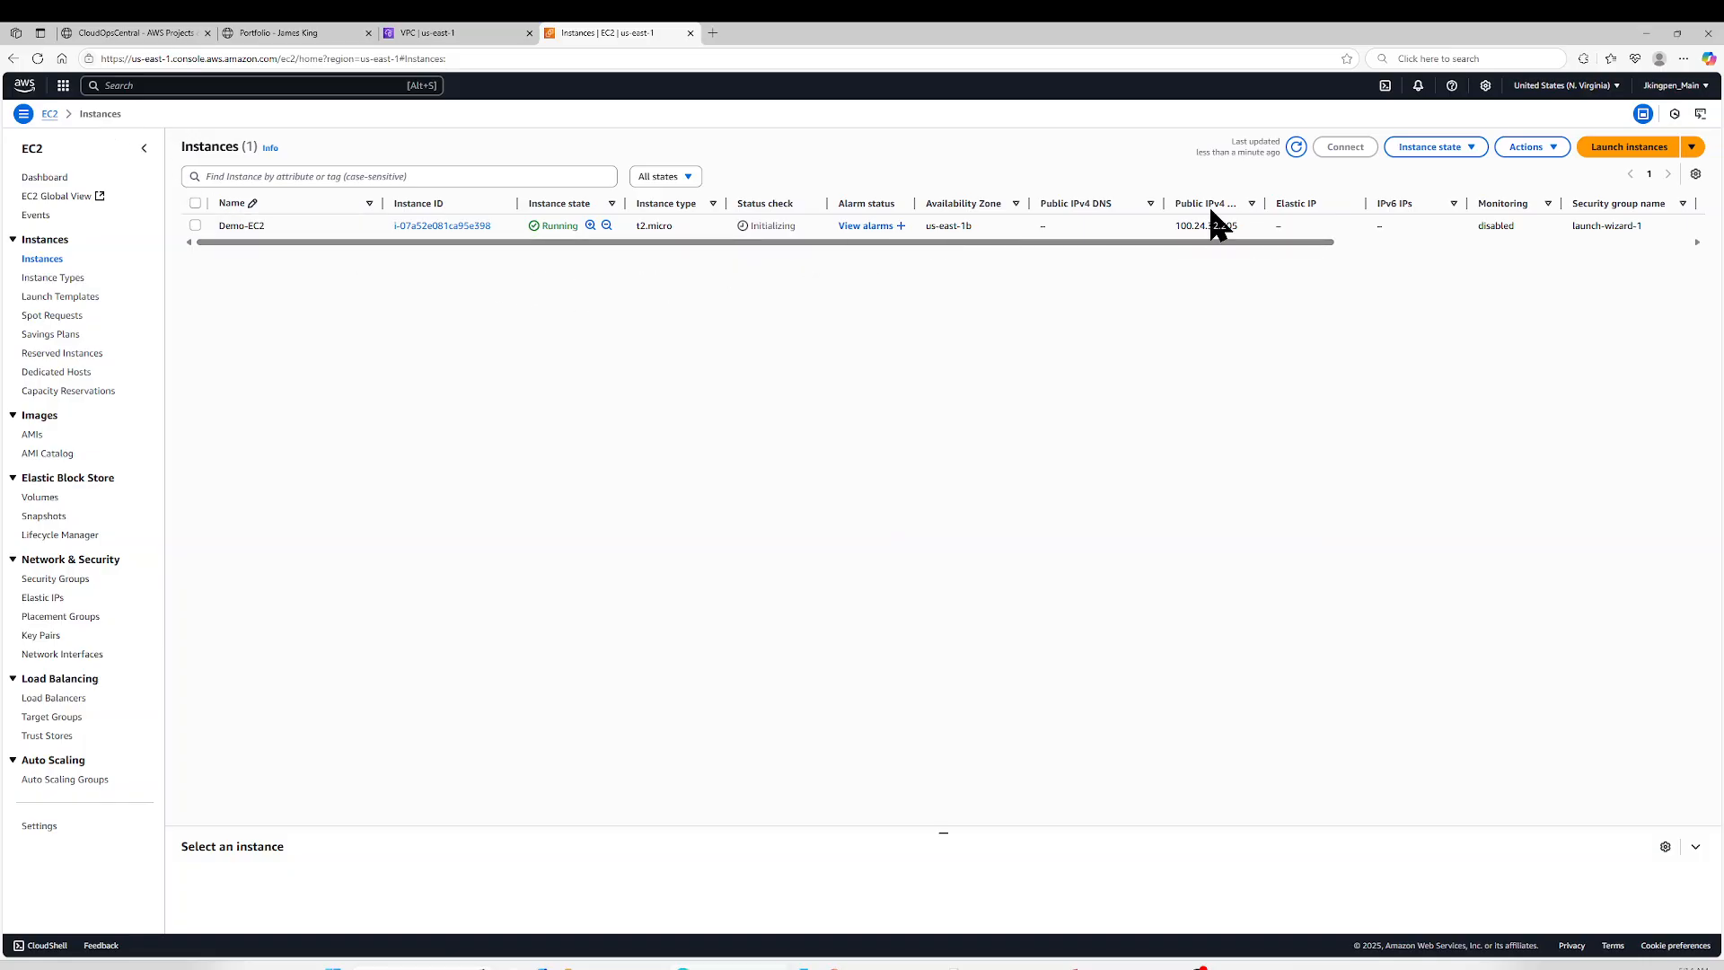
- Refresh the EC2 instance list and bring the Command Prompt window in the Downloads folder into view over the console
left_click(1295, 148)
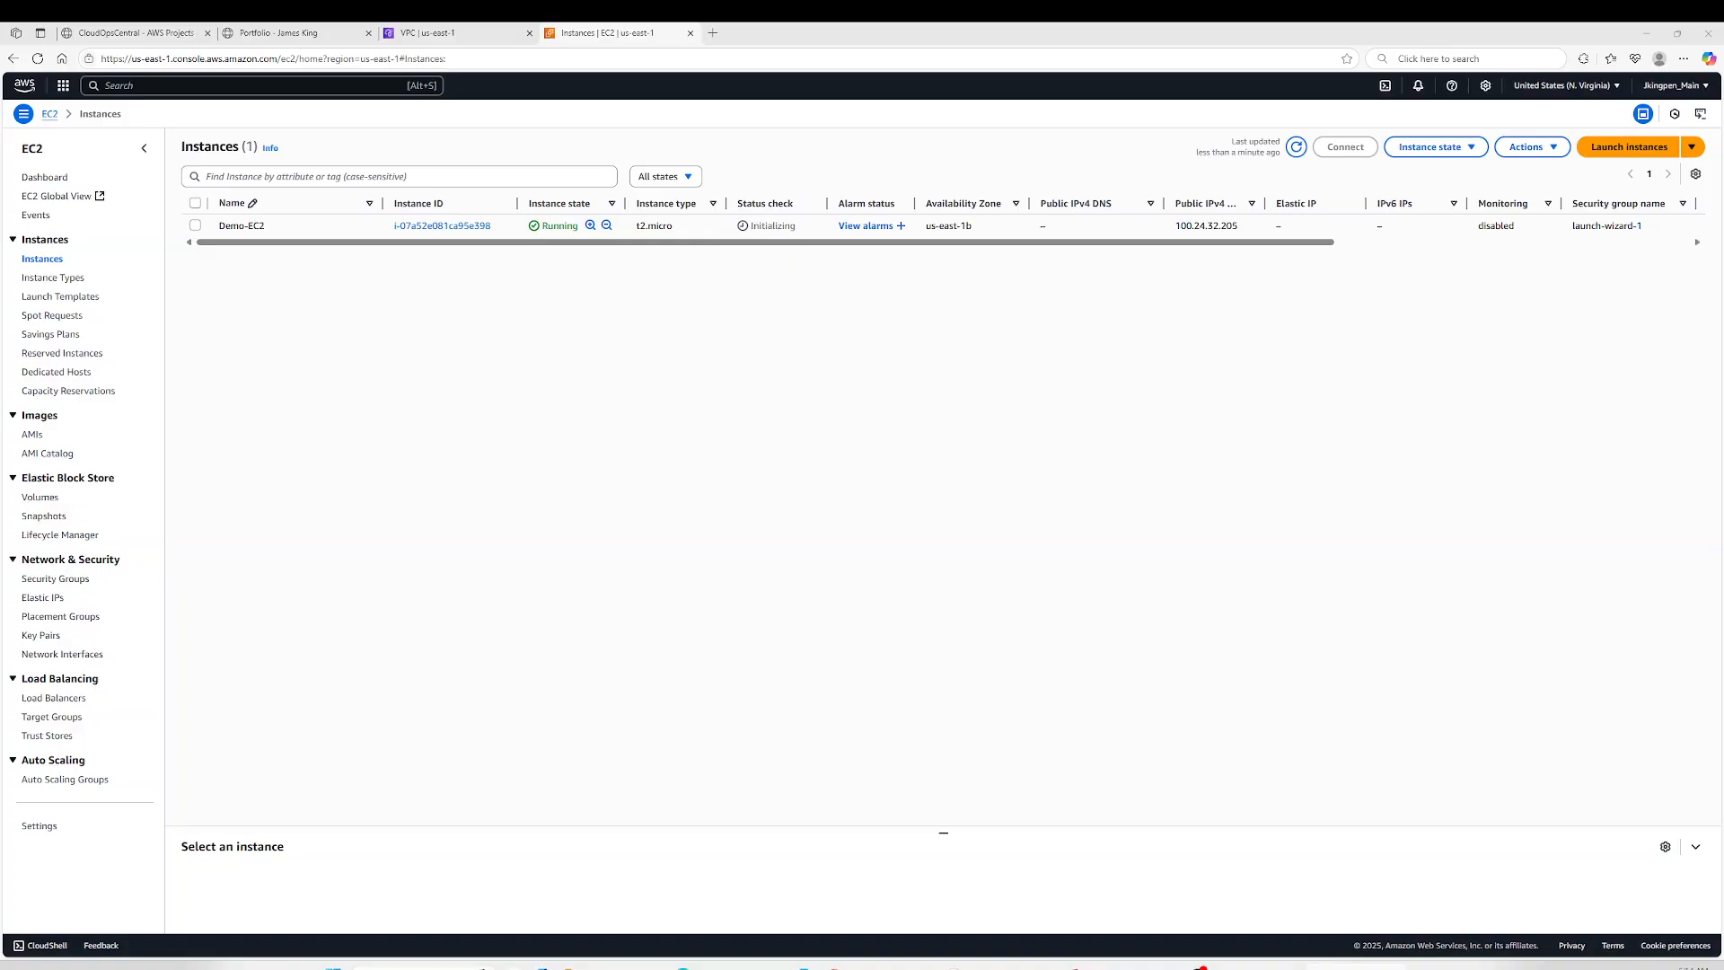
left_click_drag(1722, 225, 871, 363)
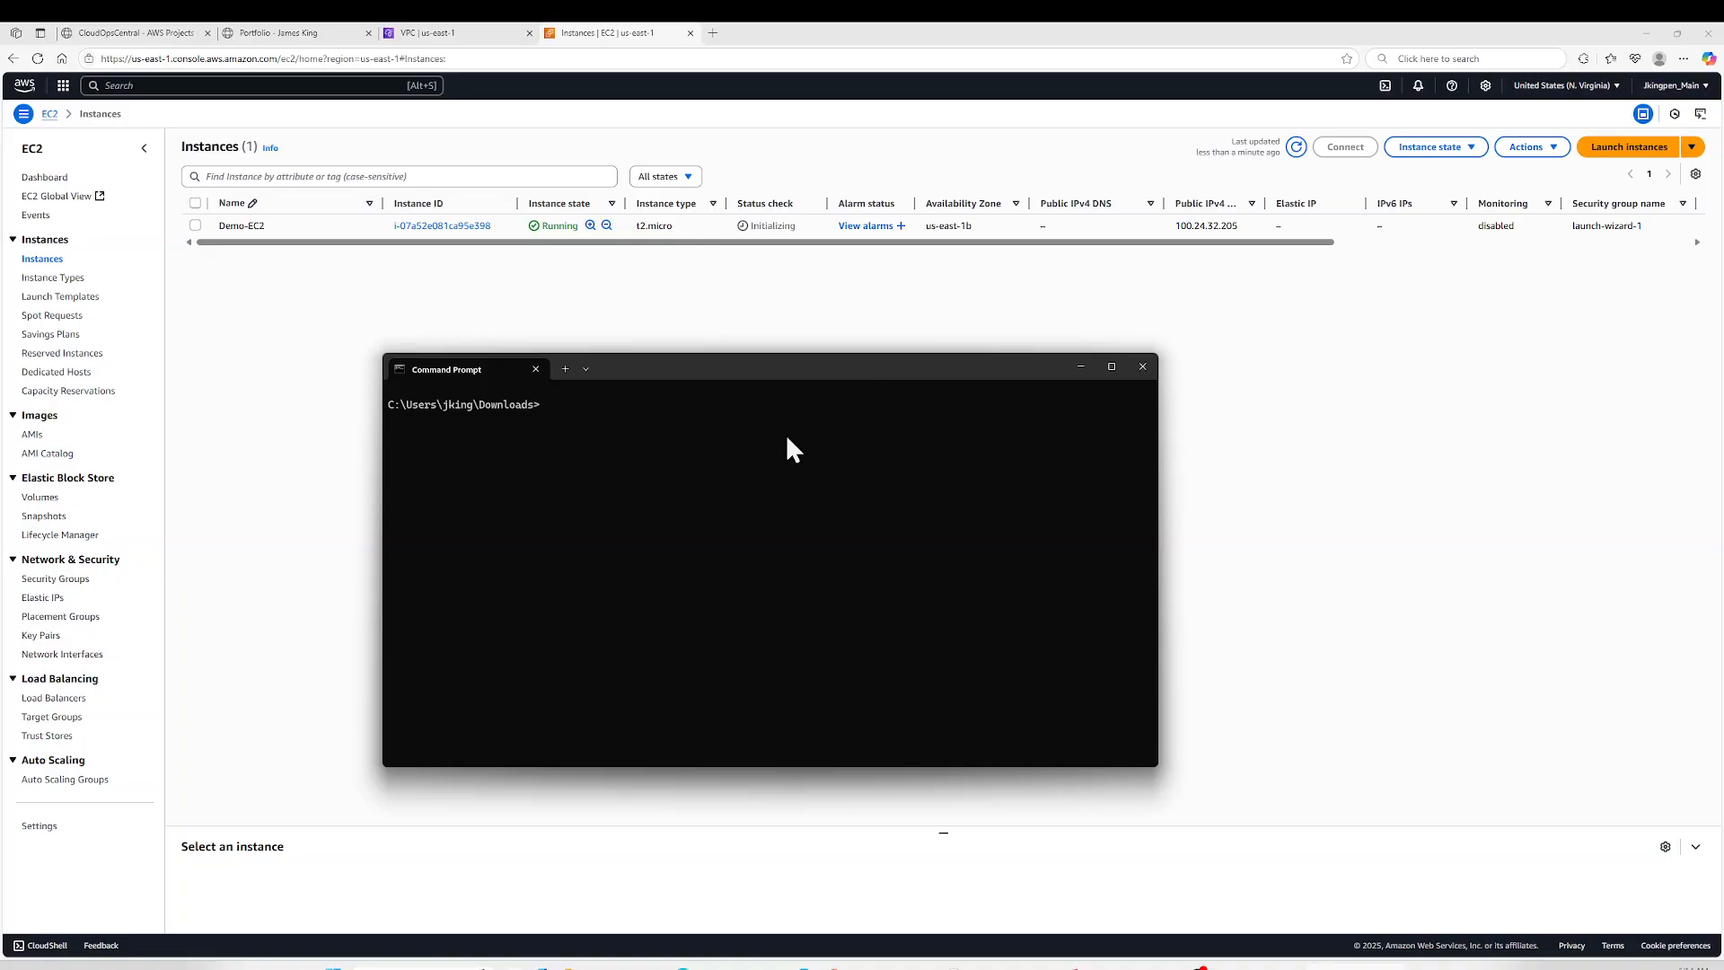
left_click(1295, 147)
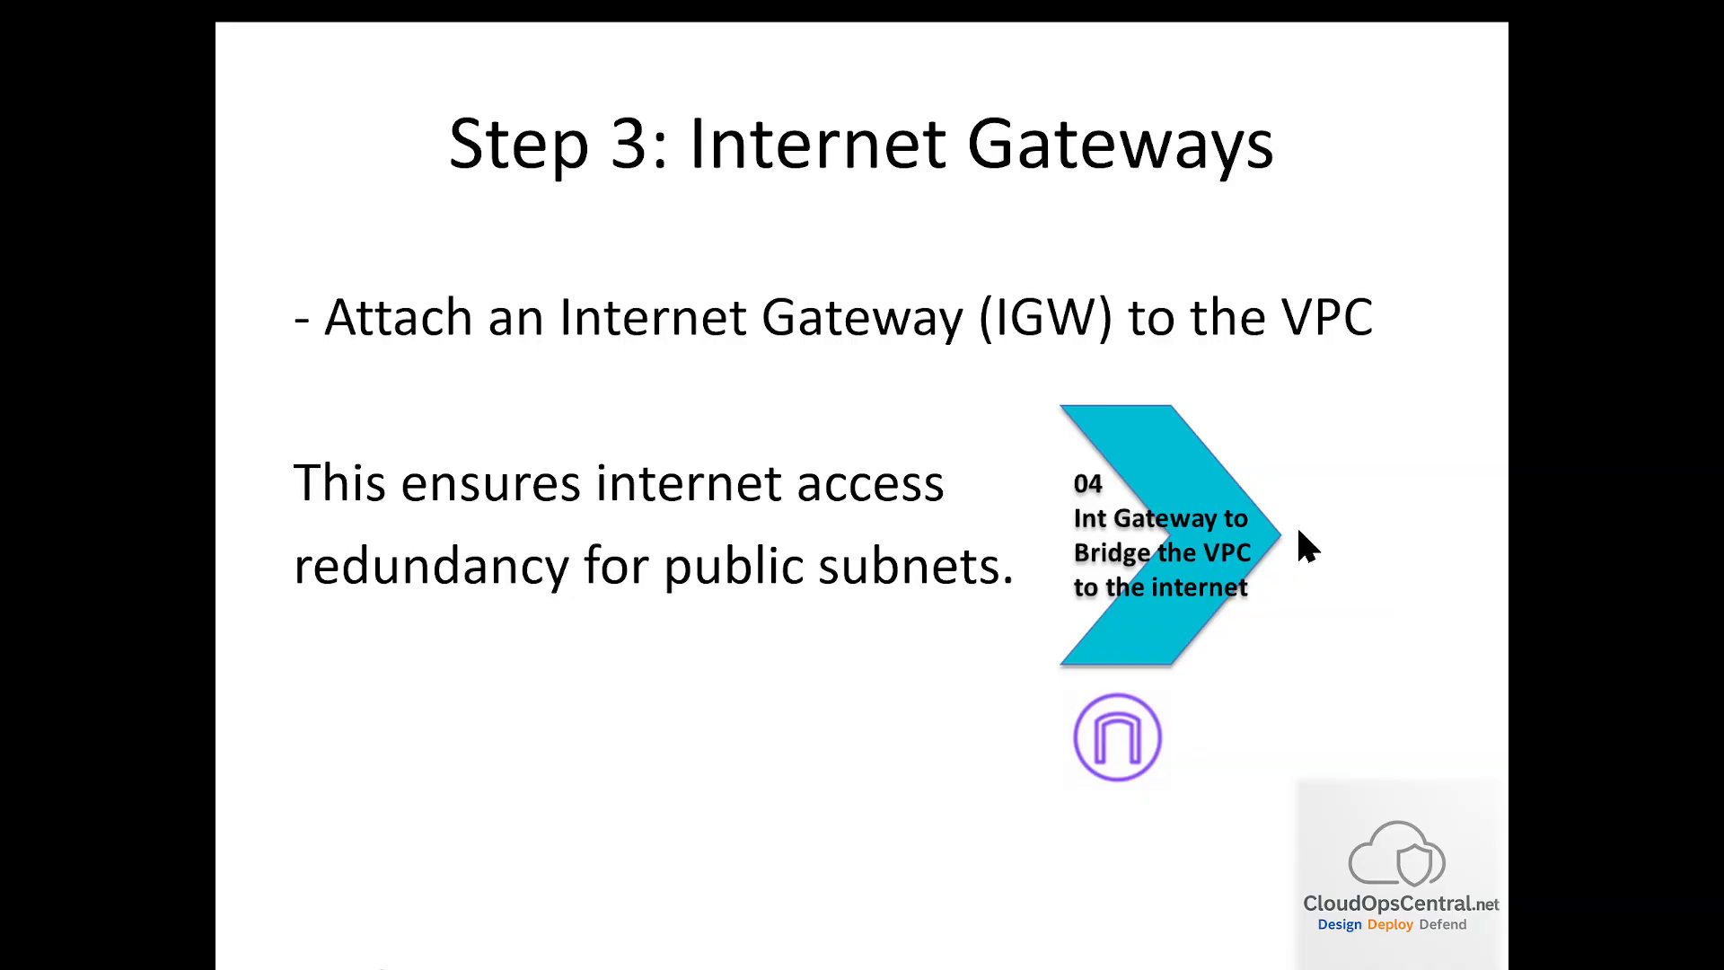
left_click(1298, 532)
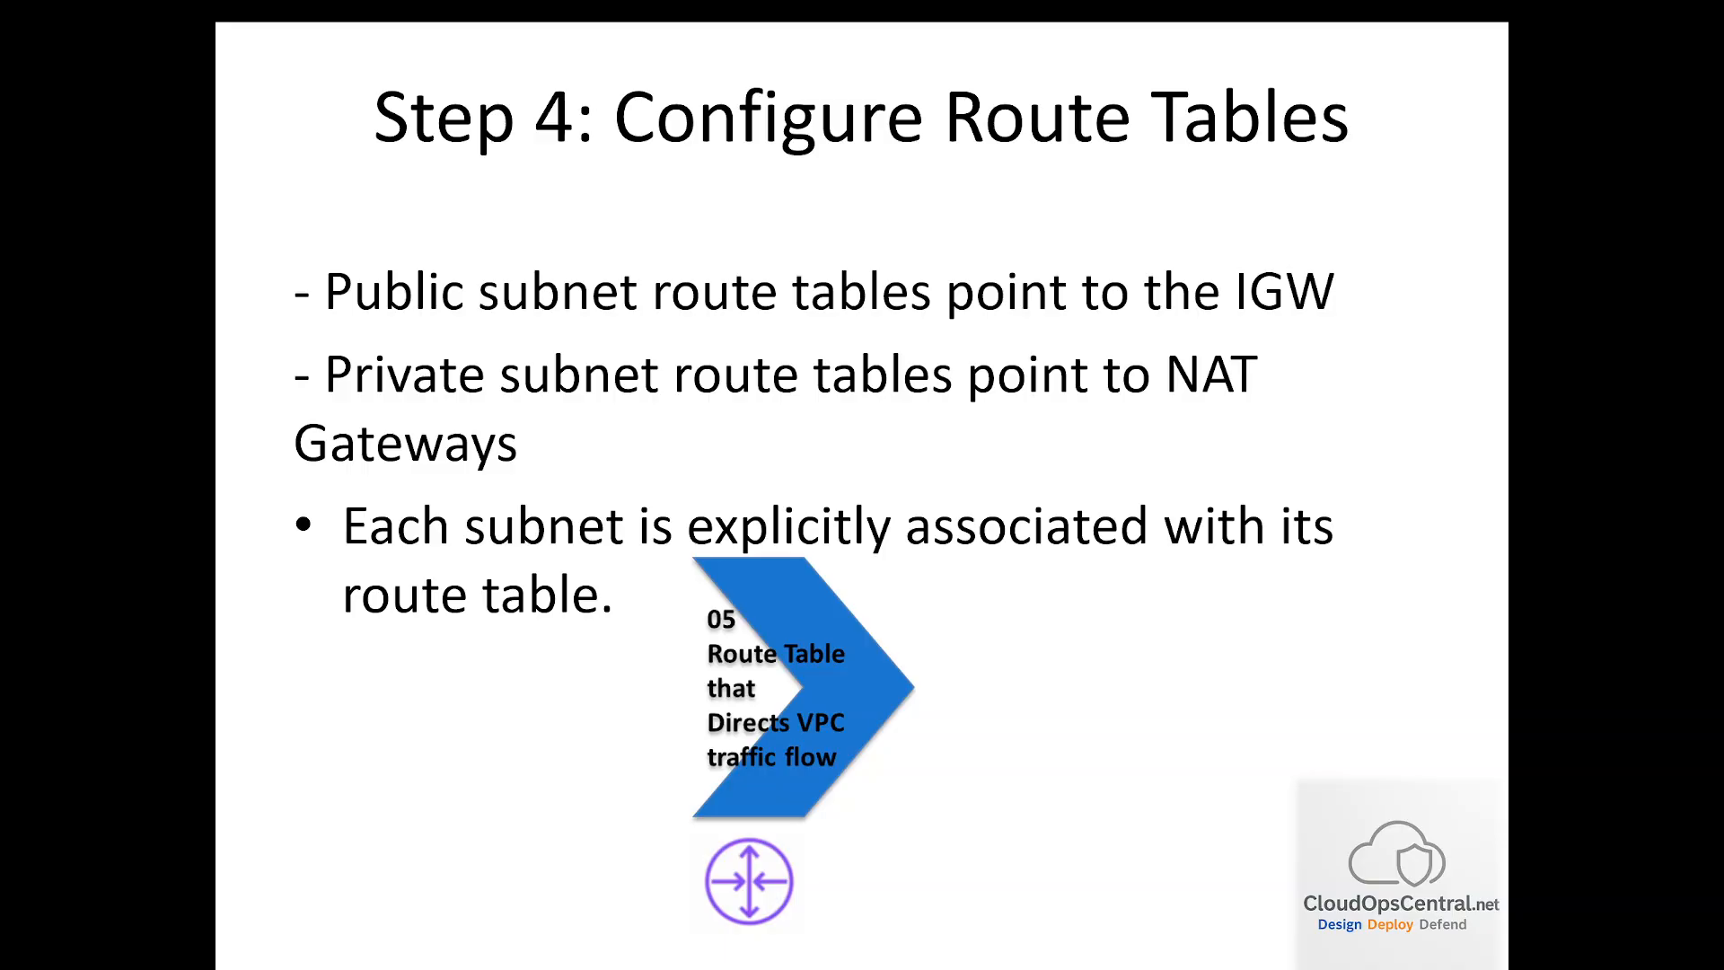
key("Right")
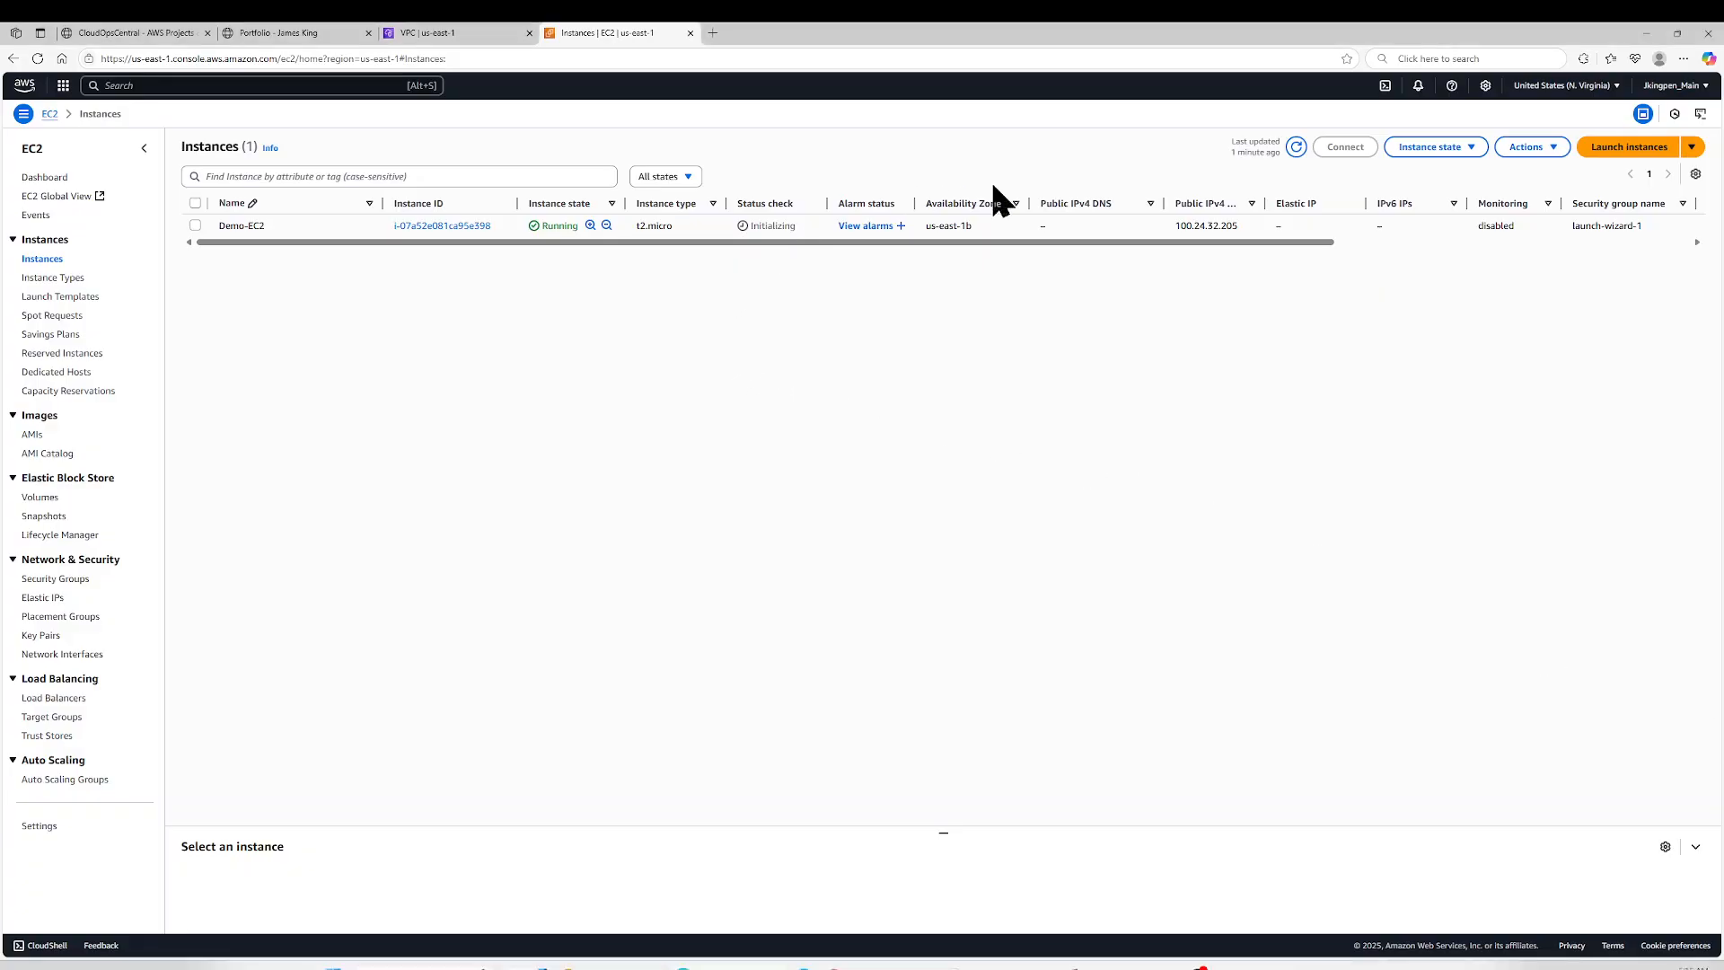
- Refresh the EC2 instance list until the status checks of Demo-EC2 are finished
left_click(1295, 148)
left_click(1295, 148)
left_click(1295, 148)
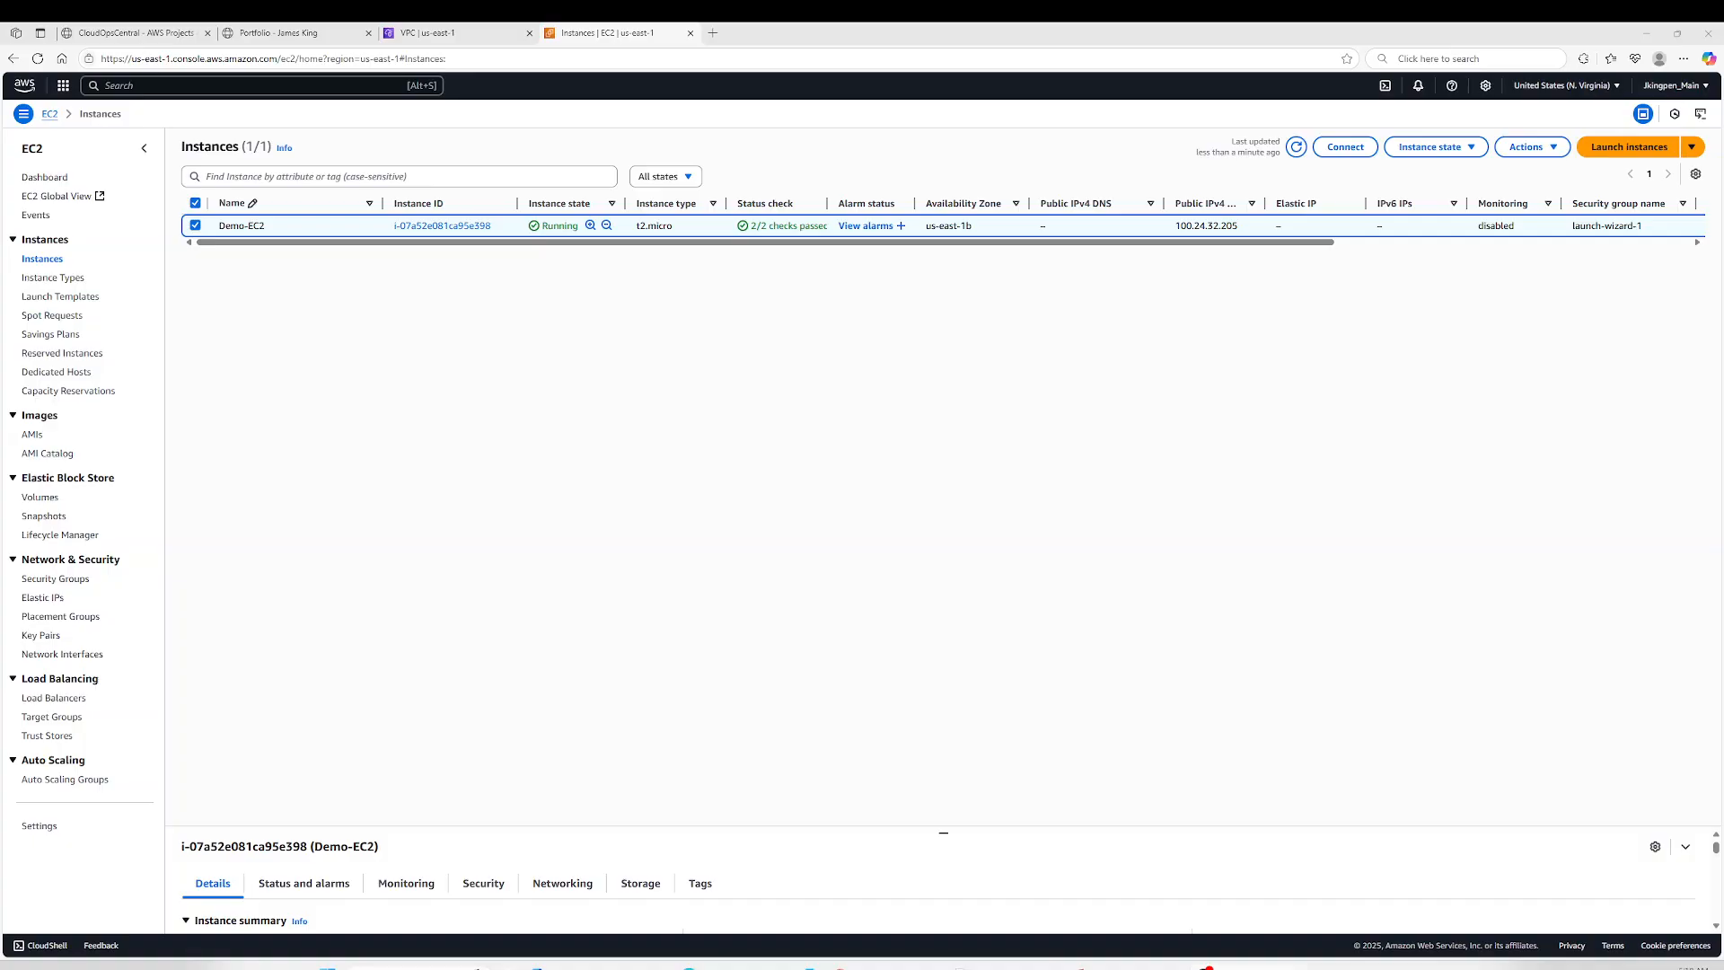
key("alt+Tab")
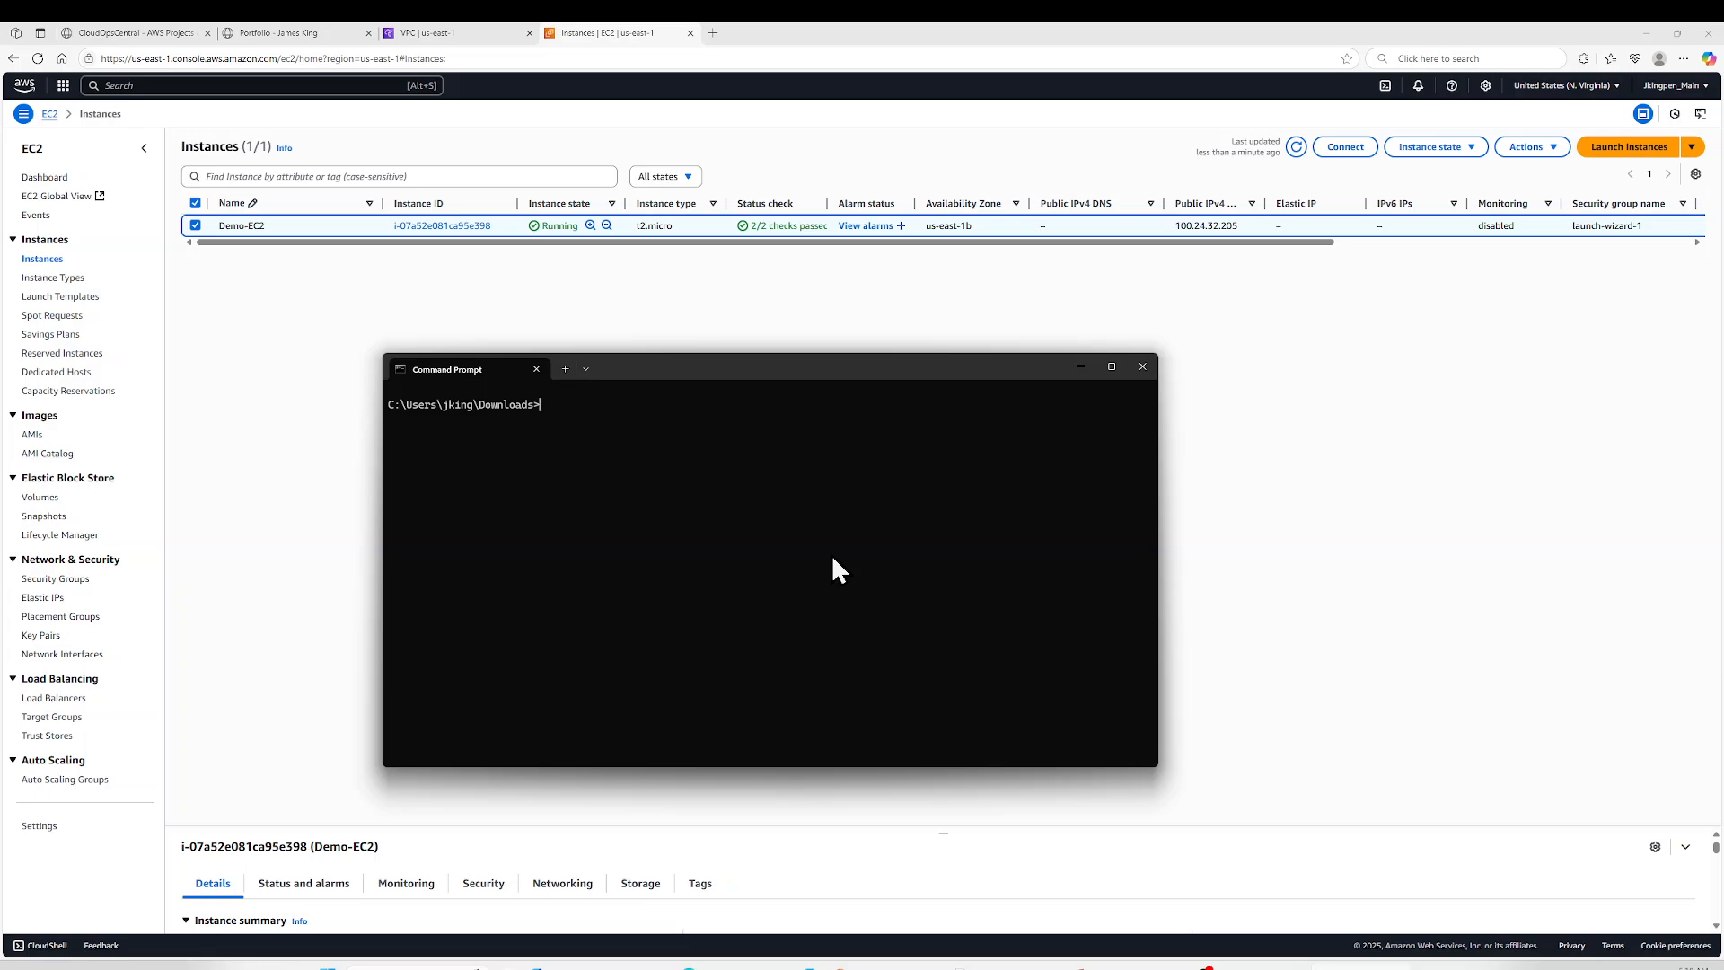
type("ssh -i \"Cloudflix-main.pem\" ec2-user@100.24.32.205")
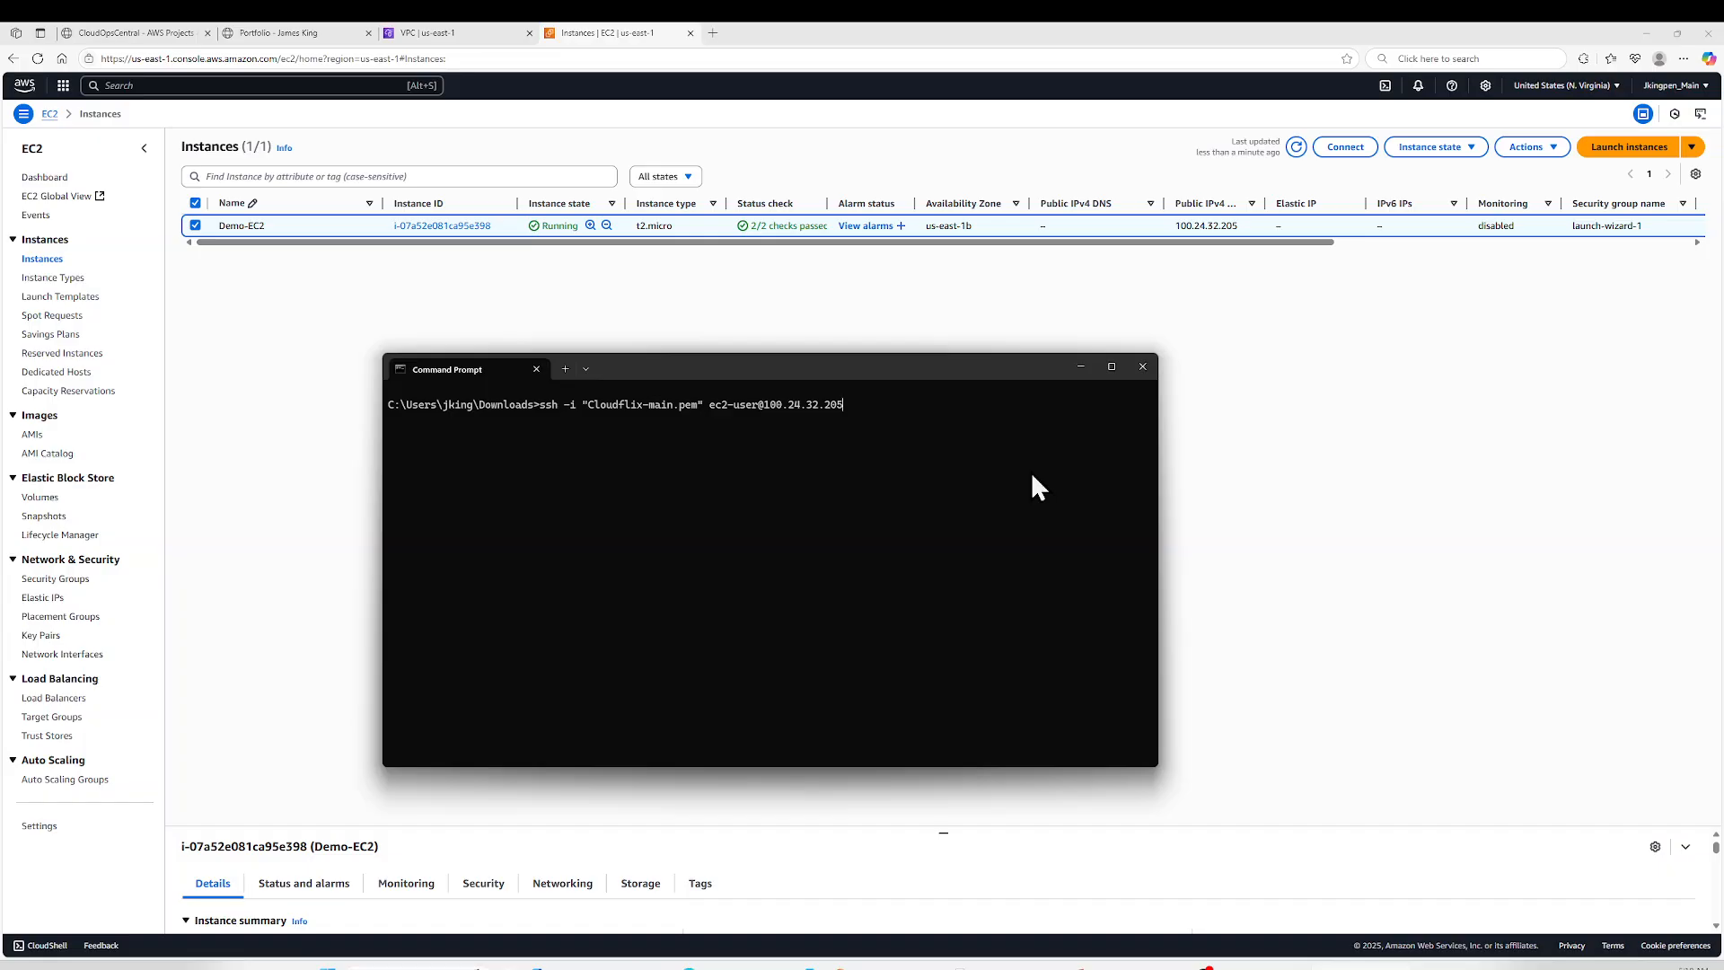
key("Return")
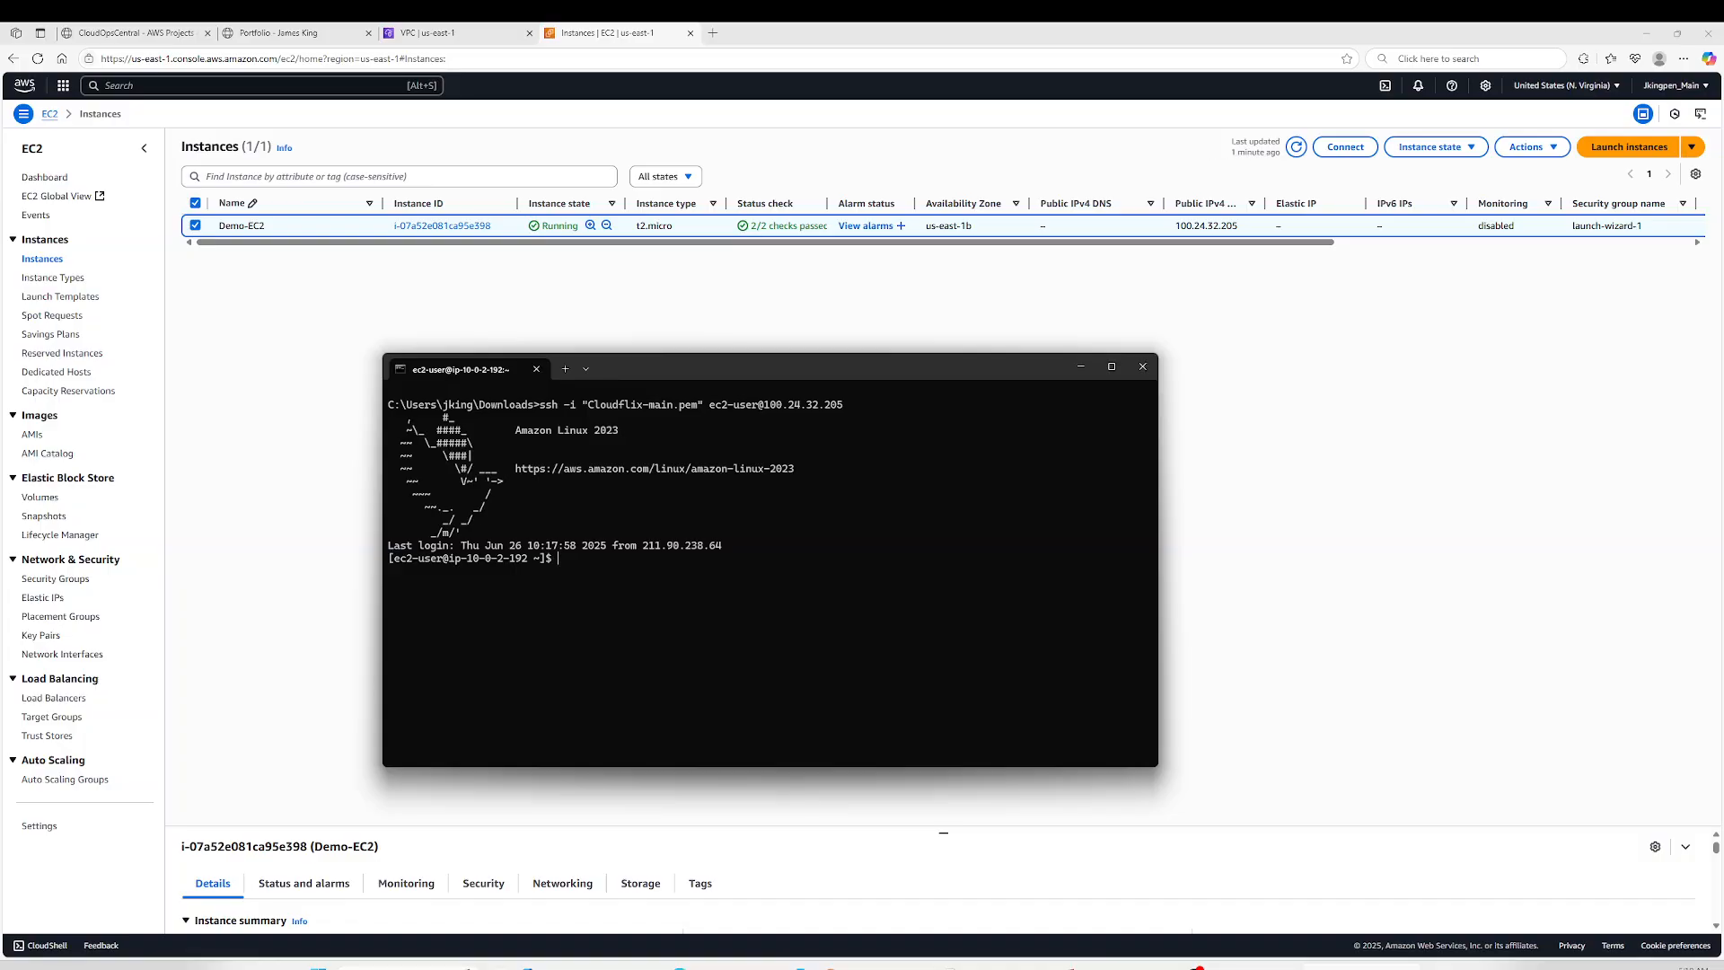
- List the home directory's files on the remote instance with ls and check the logged-in user with whoami
type("ls")
key("Return")
type("whoami")
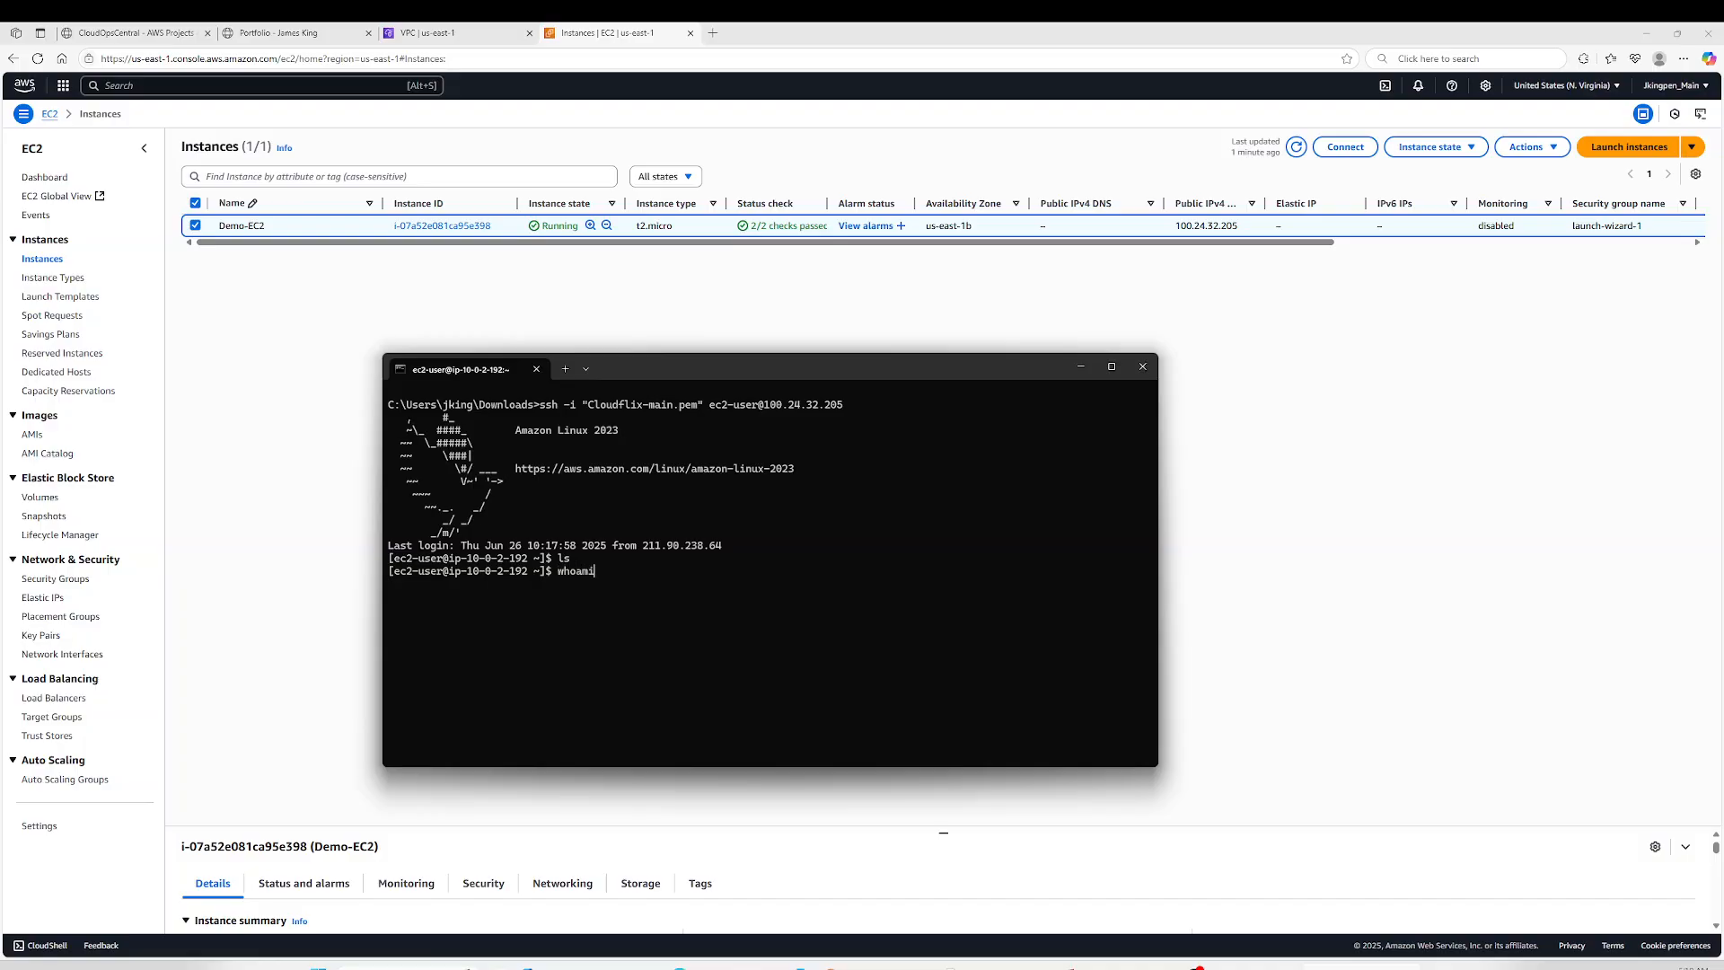
key("Return")
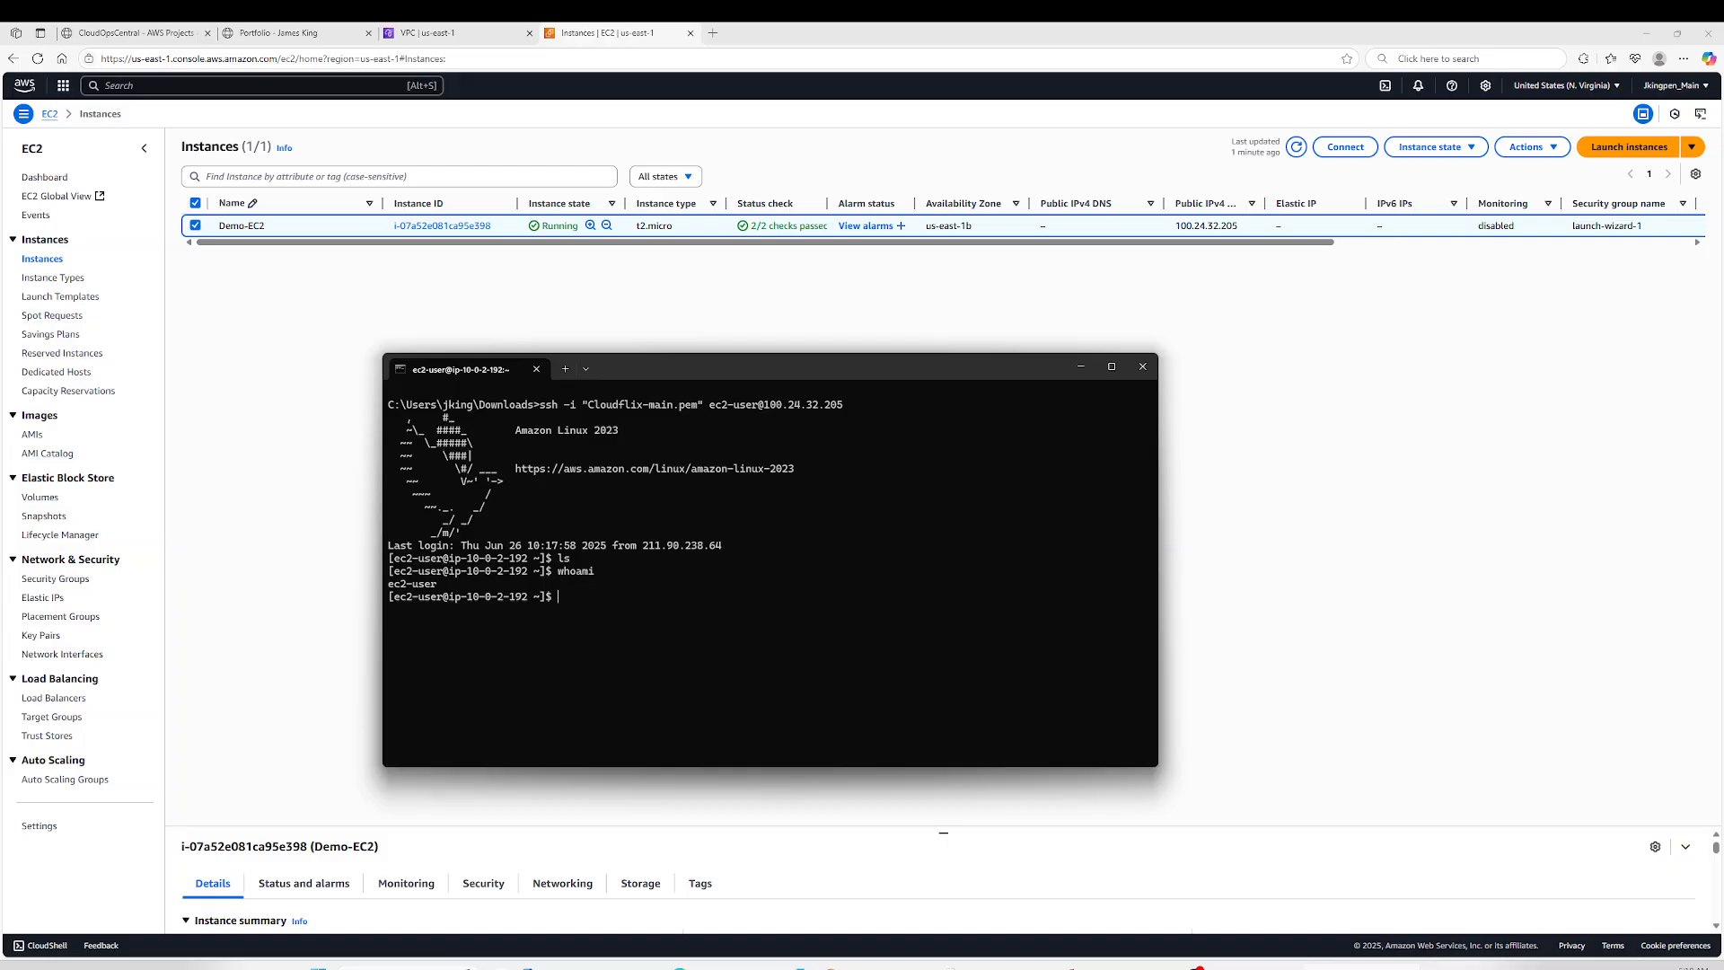